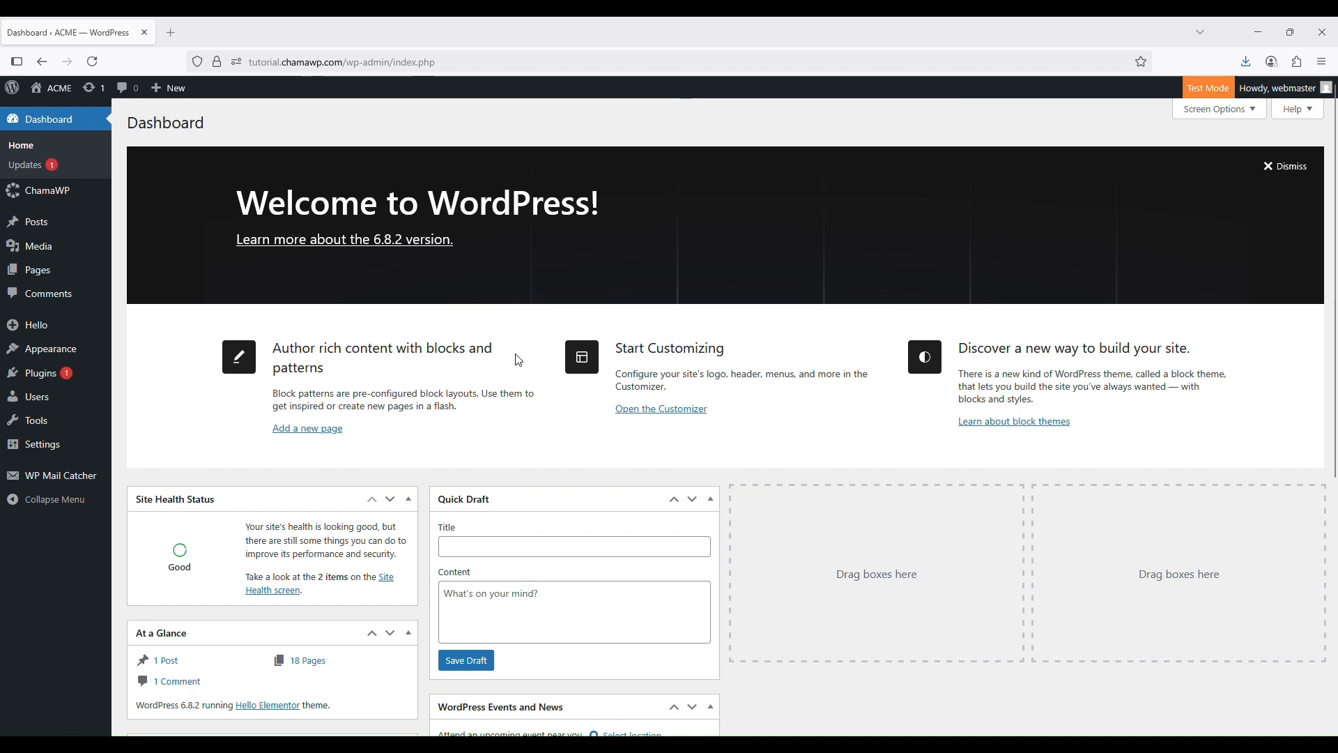
Open ChamaWP Settings from the admin sidebar to show the Stripe payment options
mouse_move(85, 219)
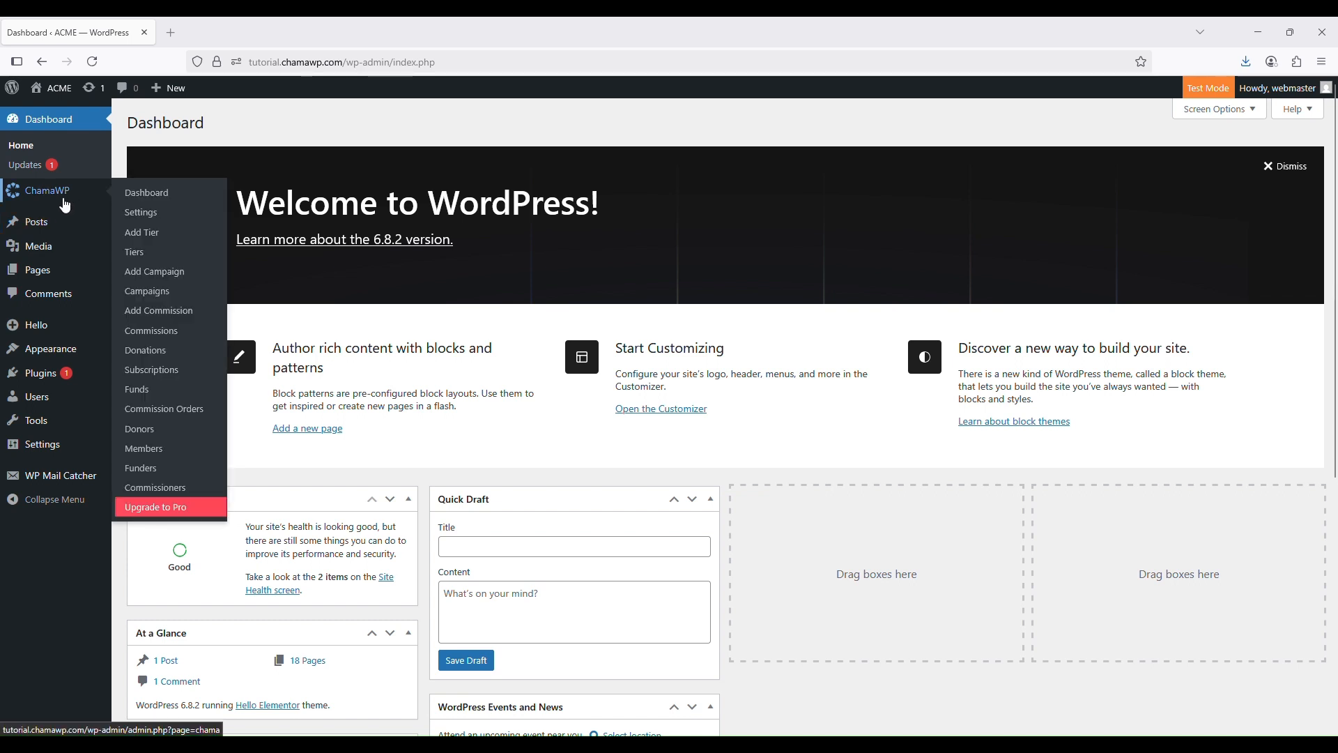
left_click(151, 211)
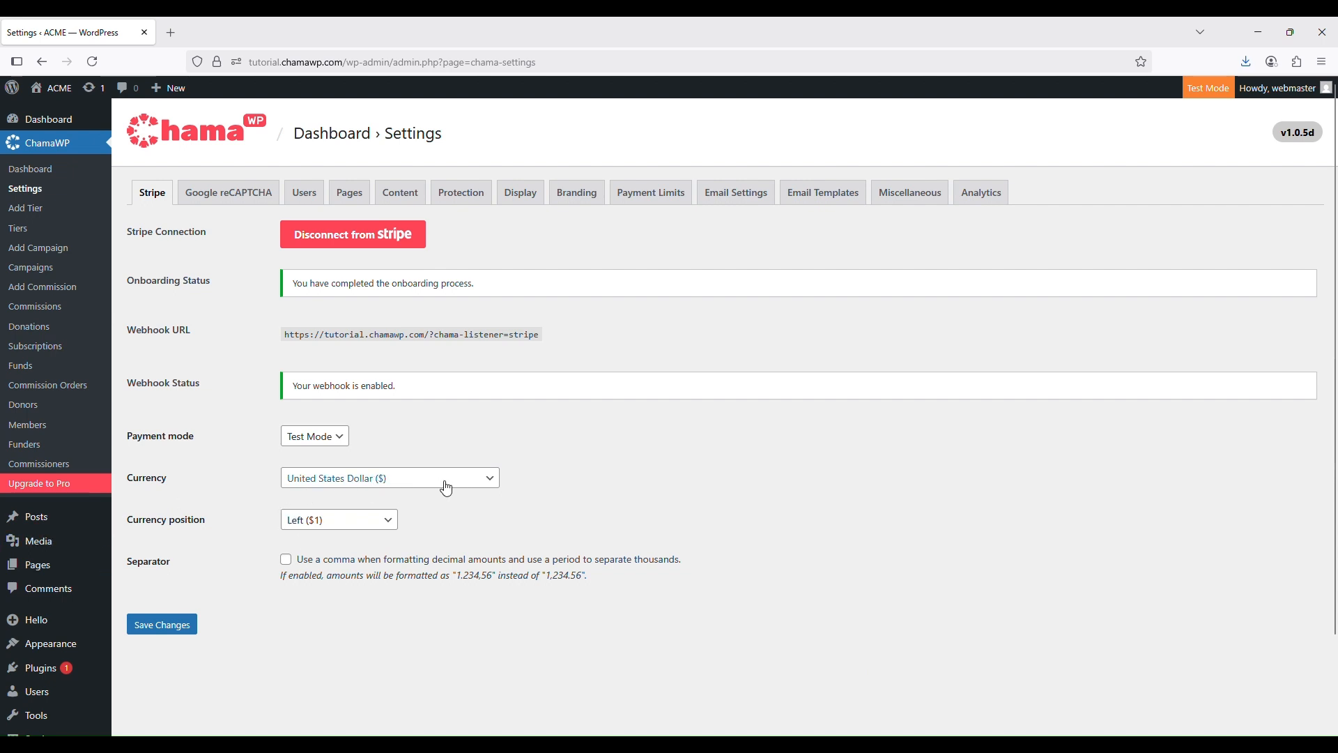
left_click(353, 480)
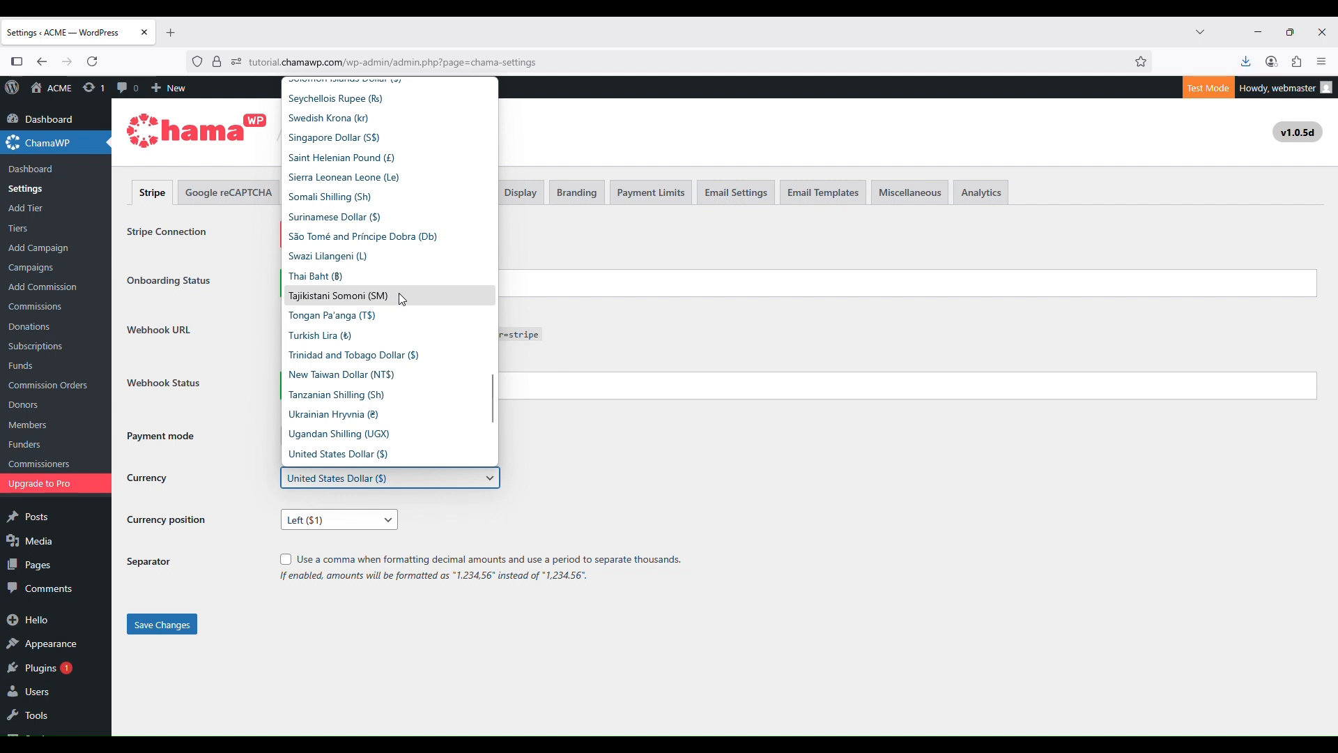
left_click(723, 390)
left_click(723, 391)
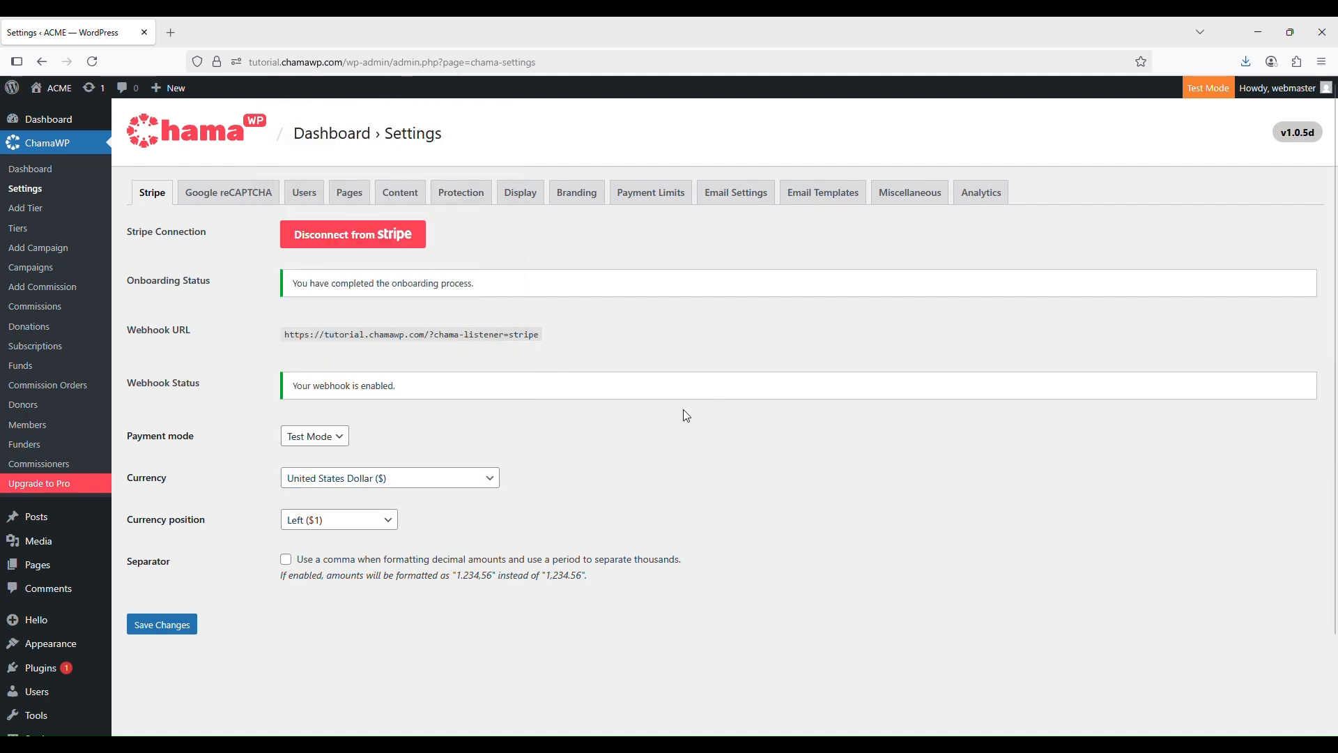
left_click(370, 531)
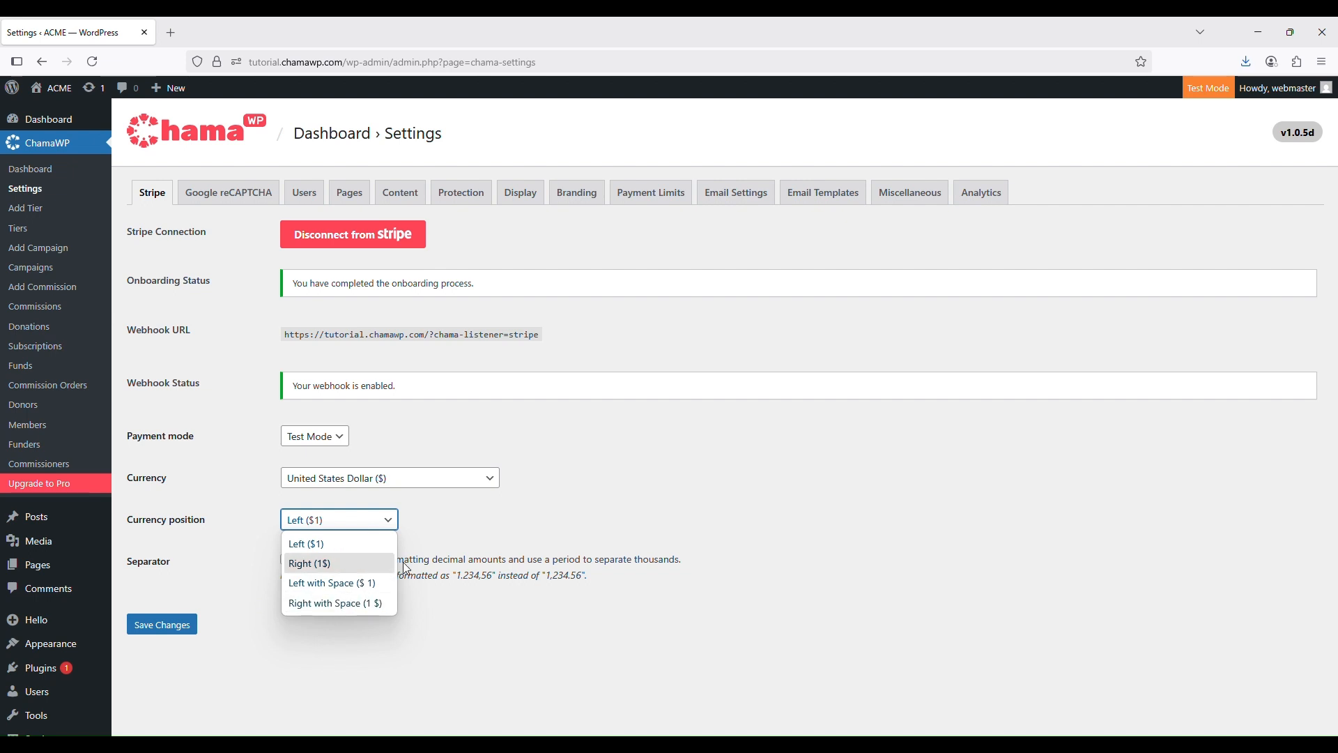
left_click(176, 581)
left_click(179, 581)
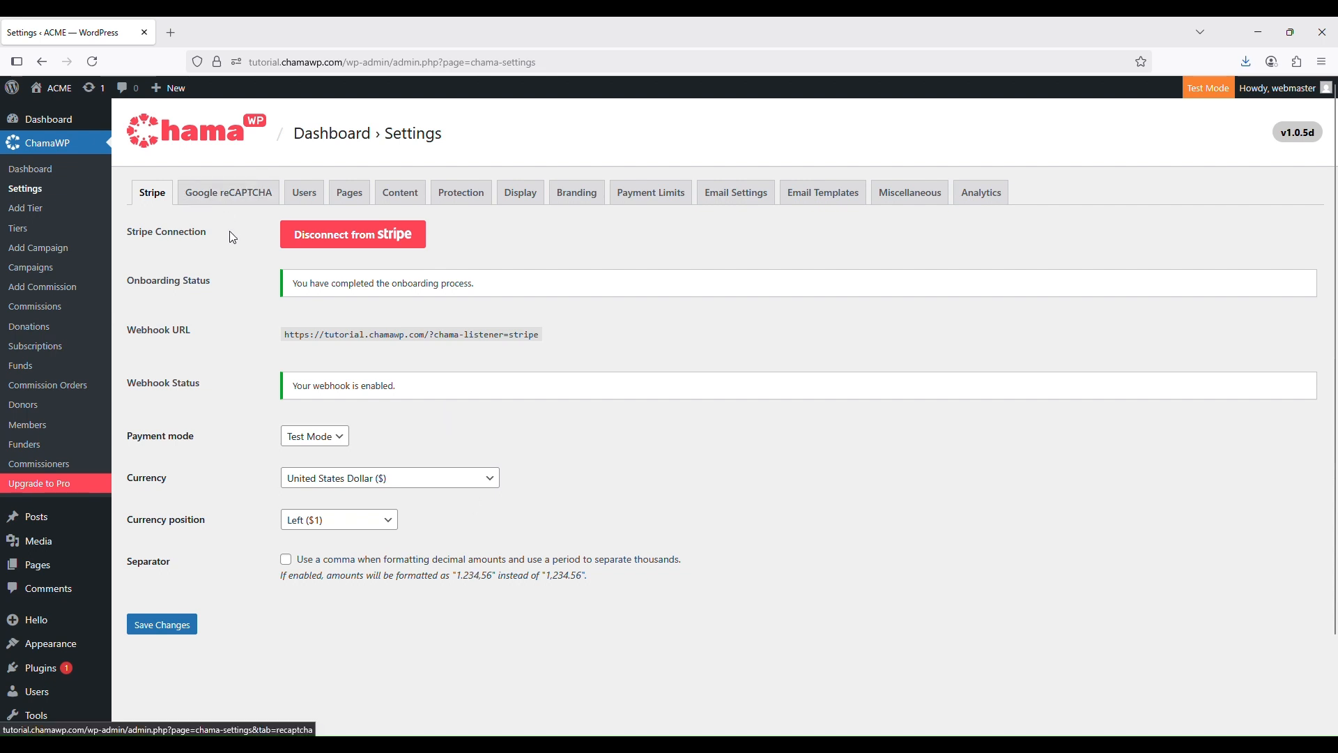
Look over the Google reCAPTCHA settings, then switch to the ChamaWP Users settings
left_click(237, 199)
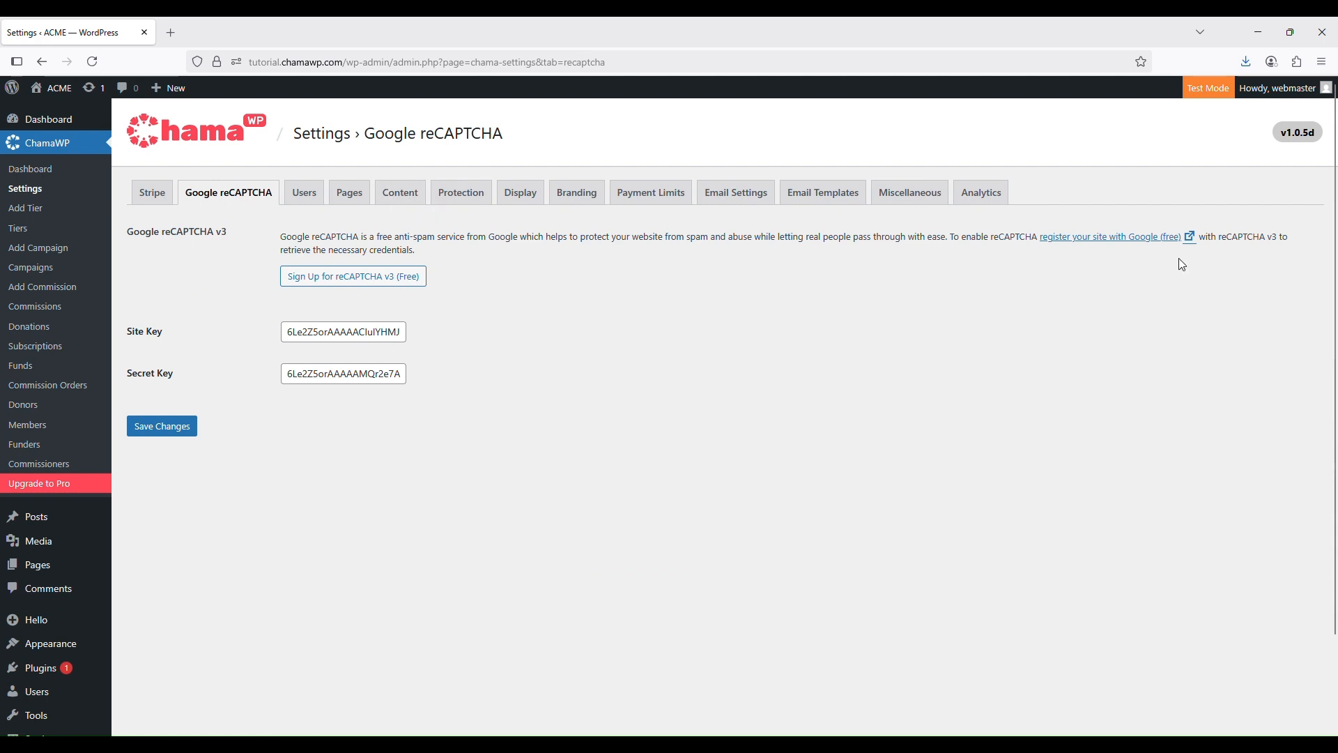
left_click(291, 200)
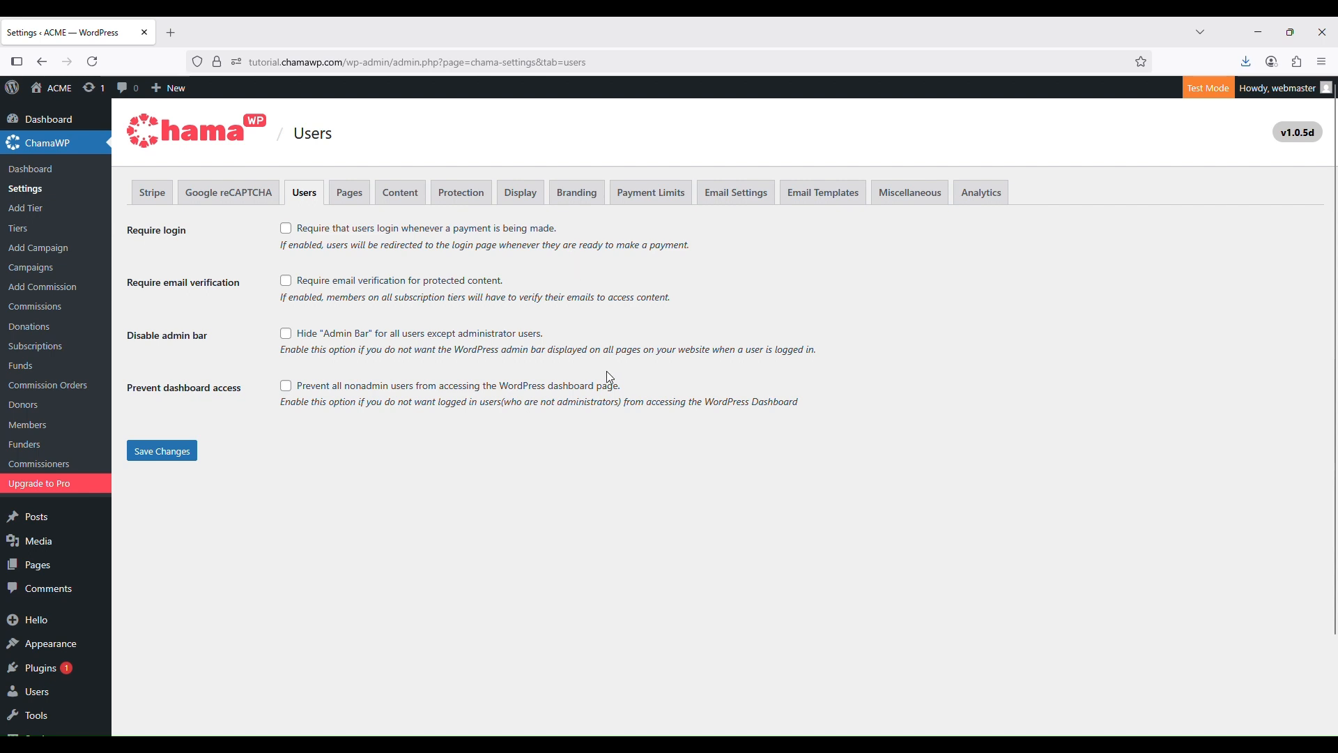
Tick 'Require login' so users must log in before making a payment
left_click(285, 229)
Tick 'Require email verification for protected content' in the Users settings
left_click(383, 468)
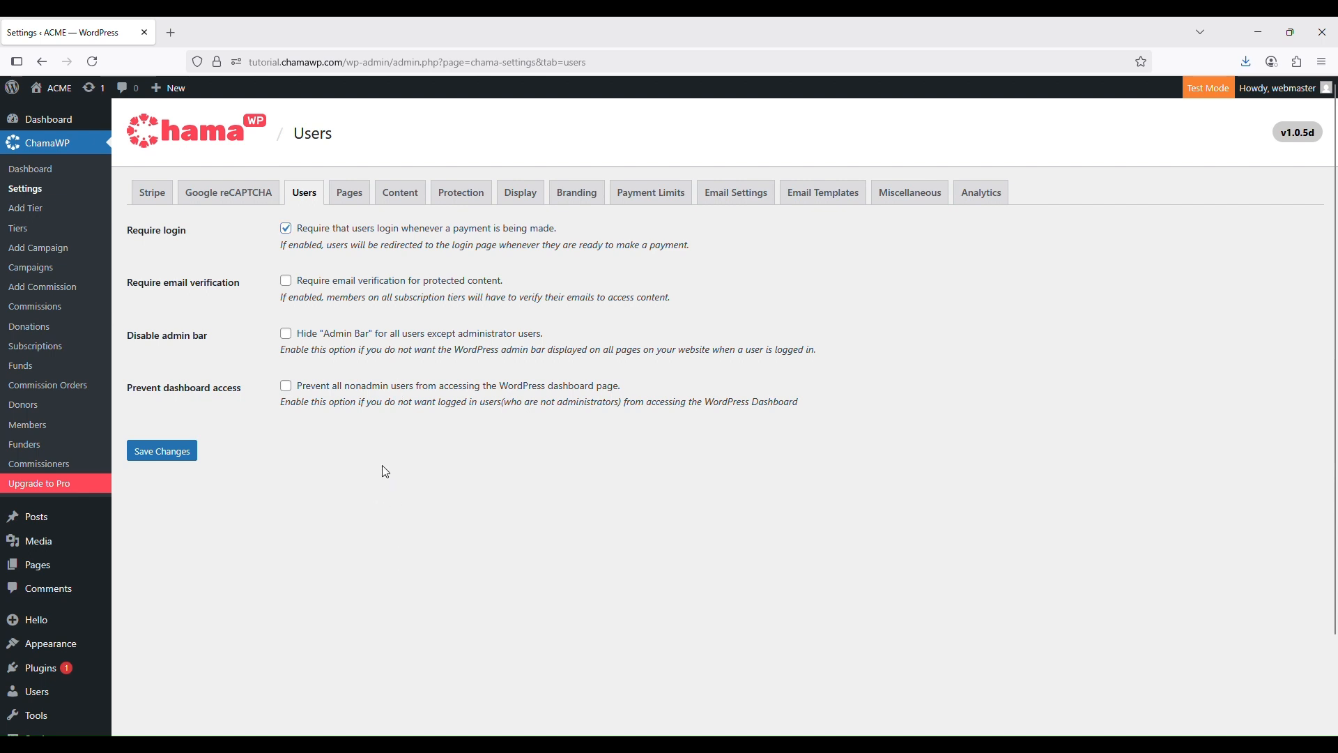
left_click(286, 282)
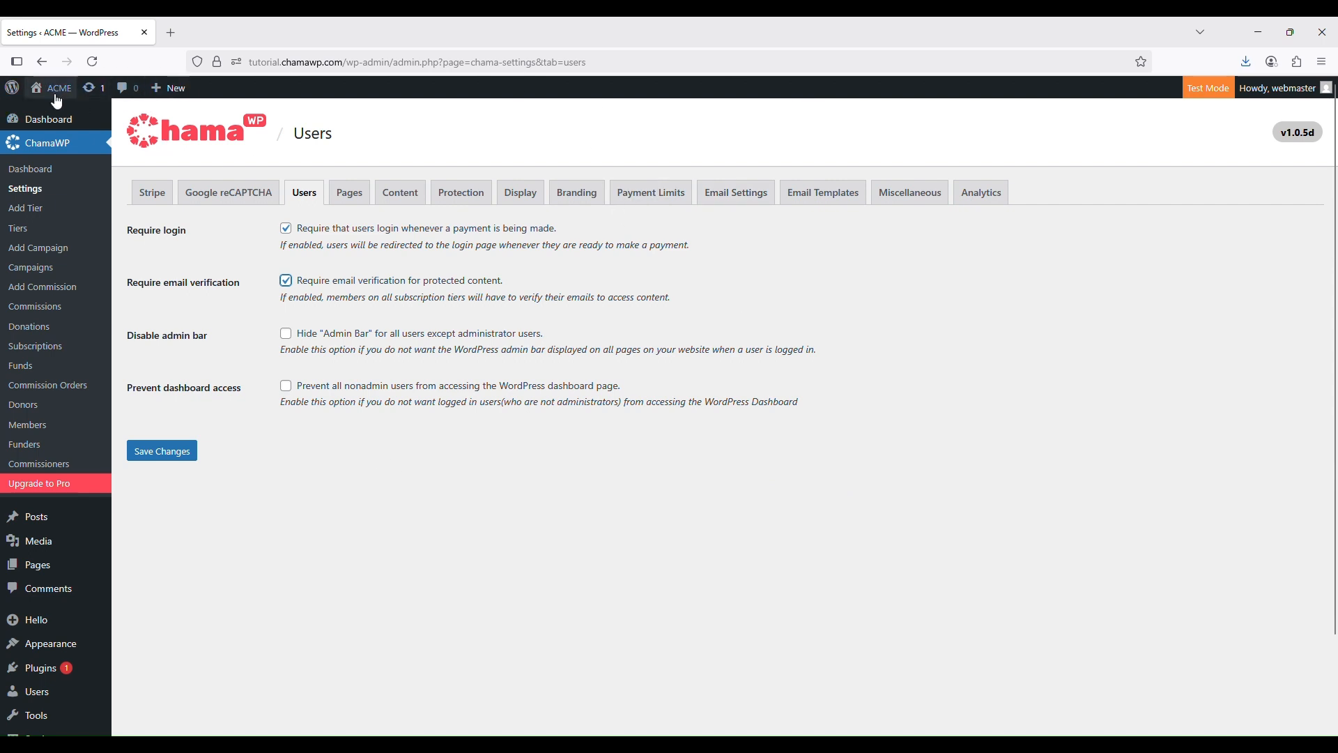
mouse_move(36, 91)
Tick 'Prevent dashboard access' and 'Disable admin bar', then save the Users settings
left_click(285, 386)
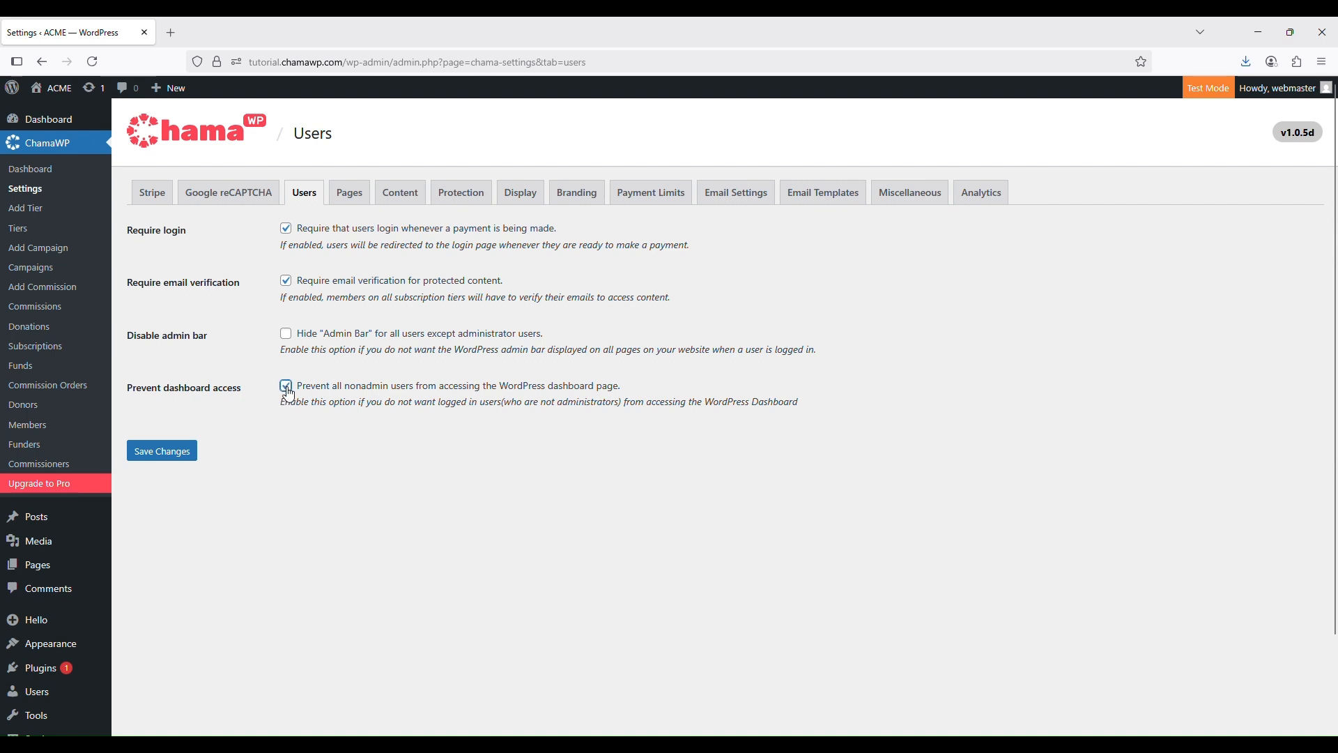
left_click(286, 335)
left_click(166, 452)
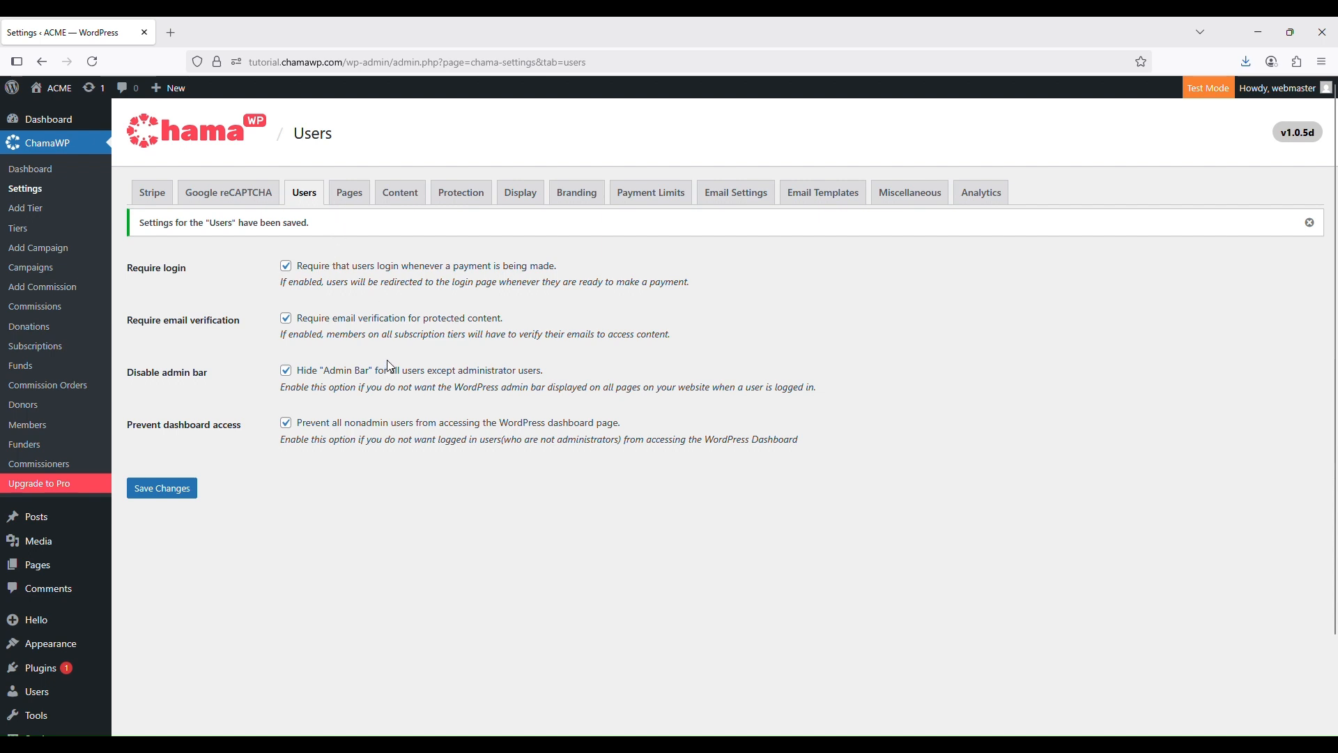
left_click(352, 198)
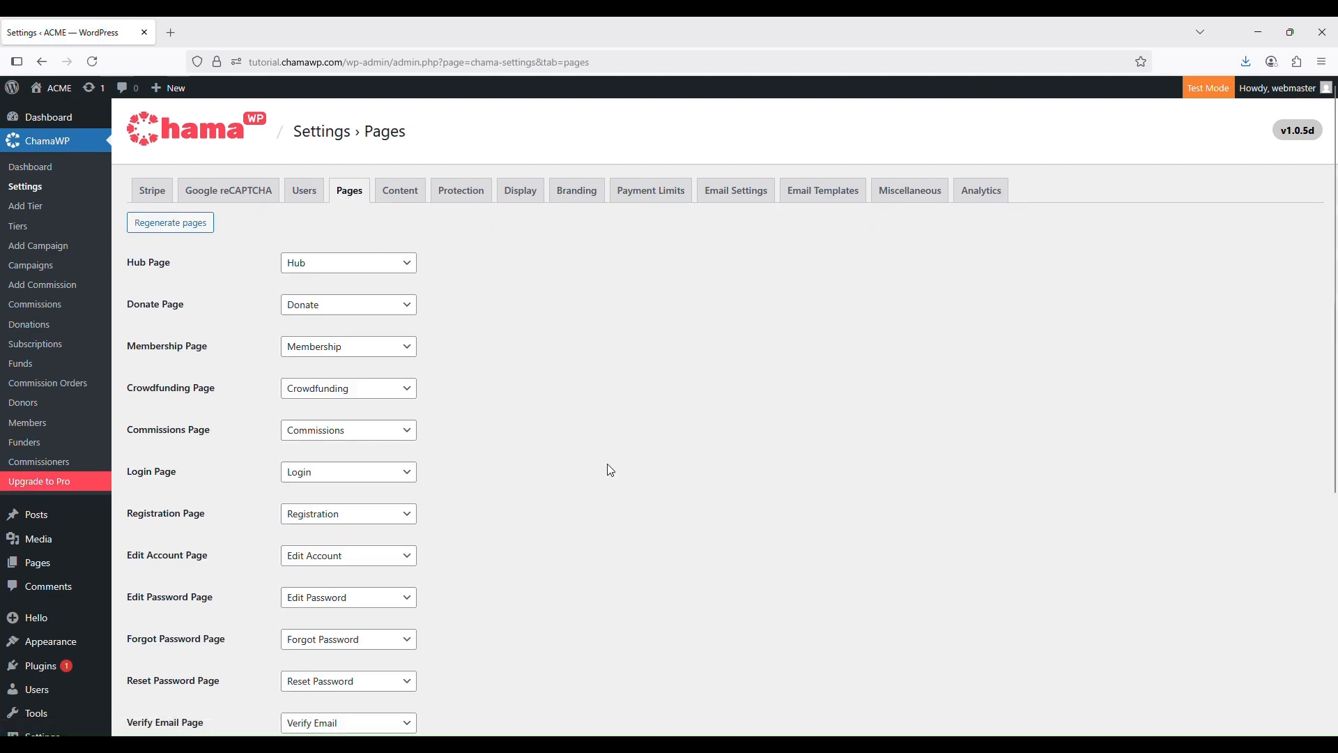
Scroll through the Pages settings to review the Hub, Donate, Membership and Login page assignments
scroll(607, 463, "down", 3)
scroll(609, 470, "up", 3)
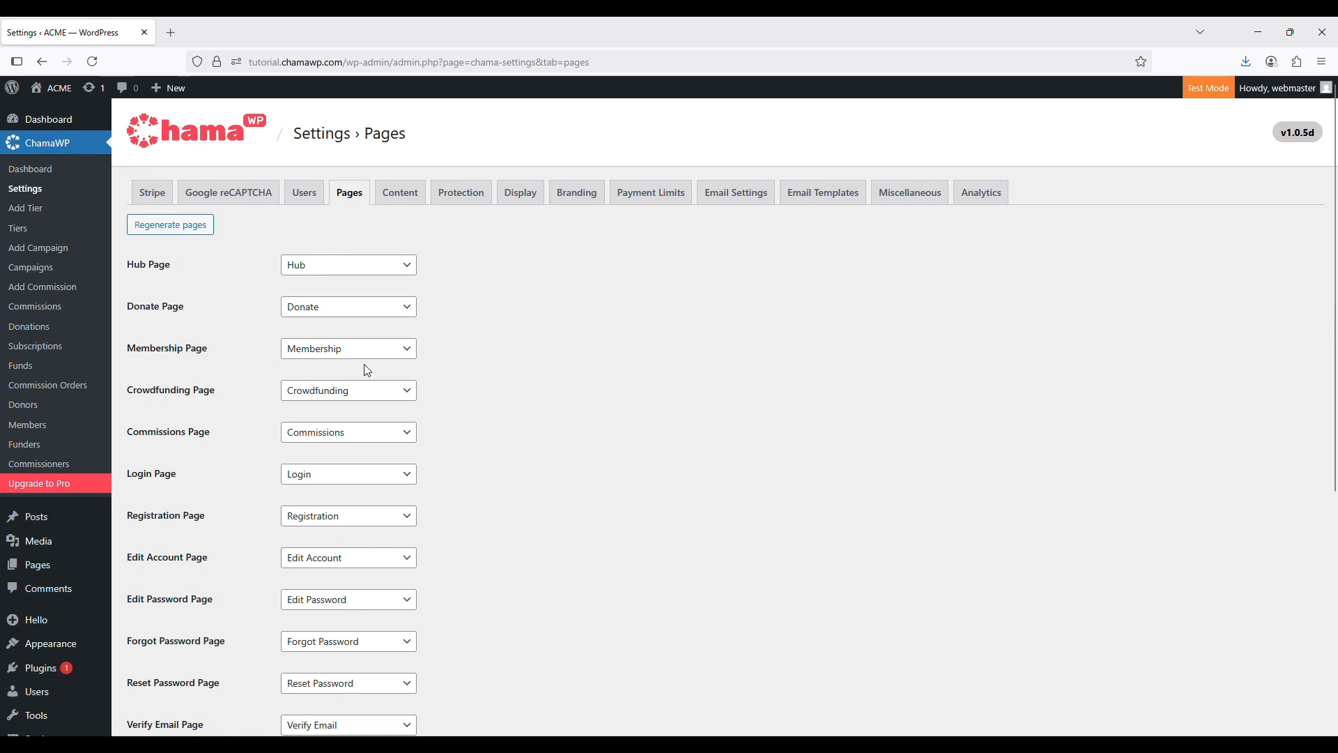
scroll(367, 370, "down", 5)
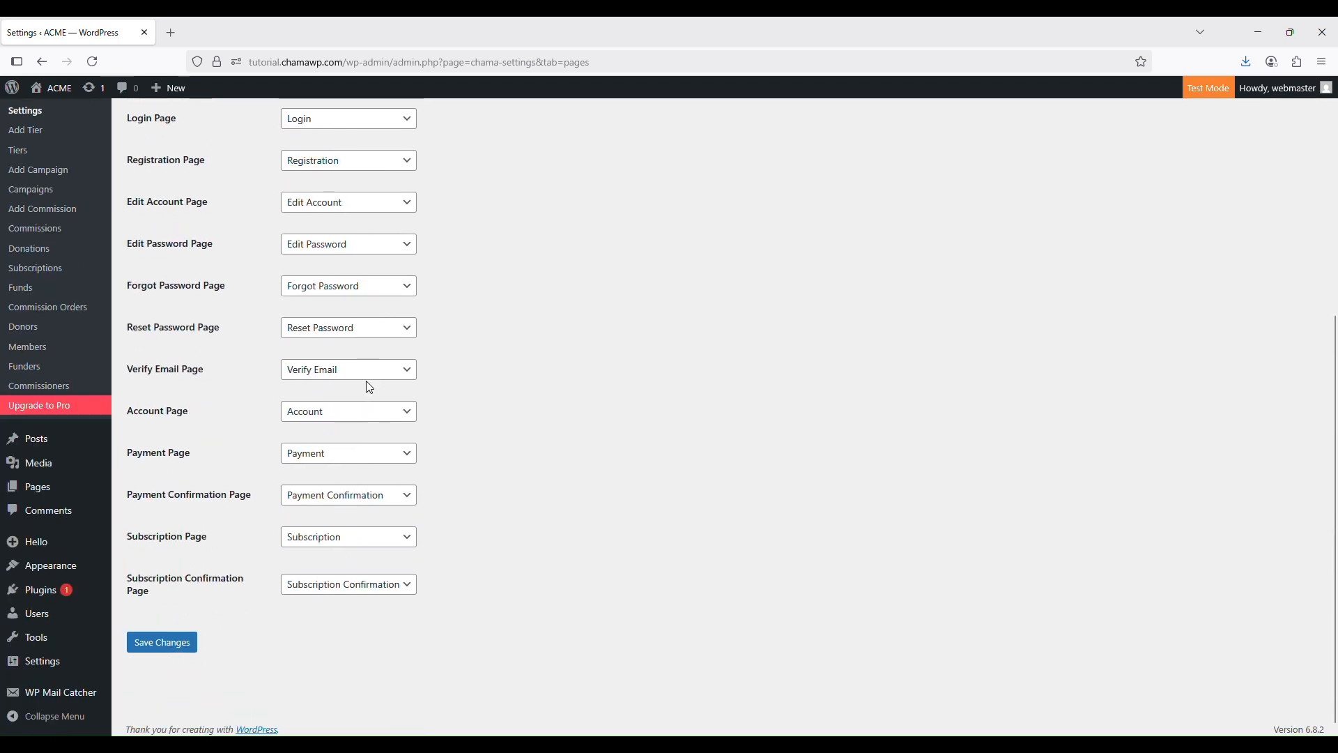
scroll(367, 383, "up", 5)
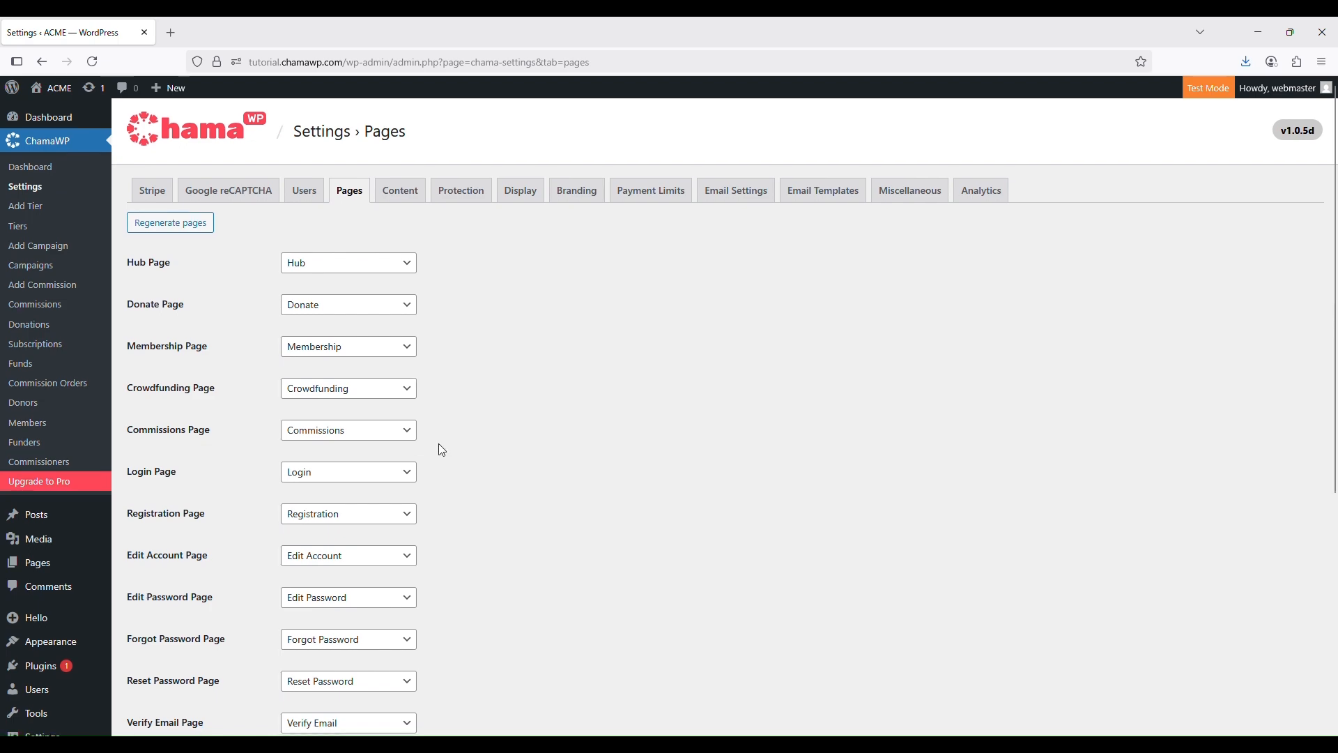
scroll(442, 449, "down", 5)
scroll(442, 449, "up", 4)
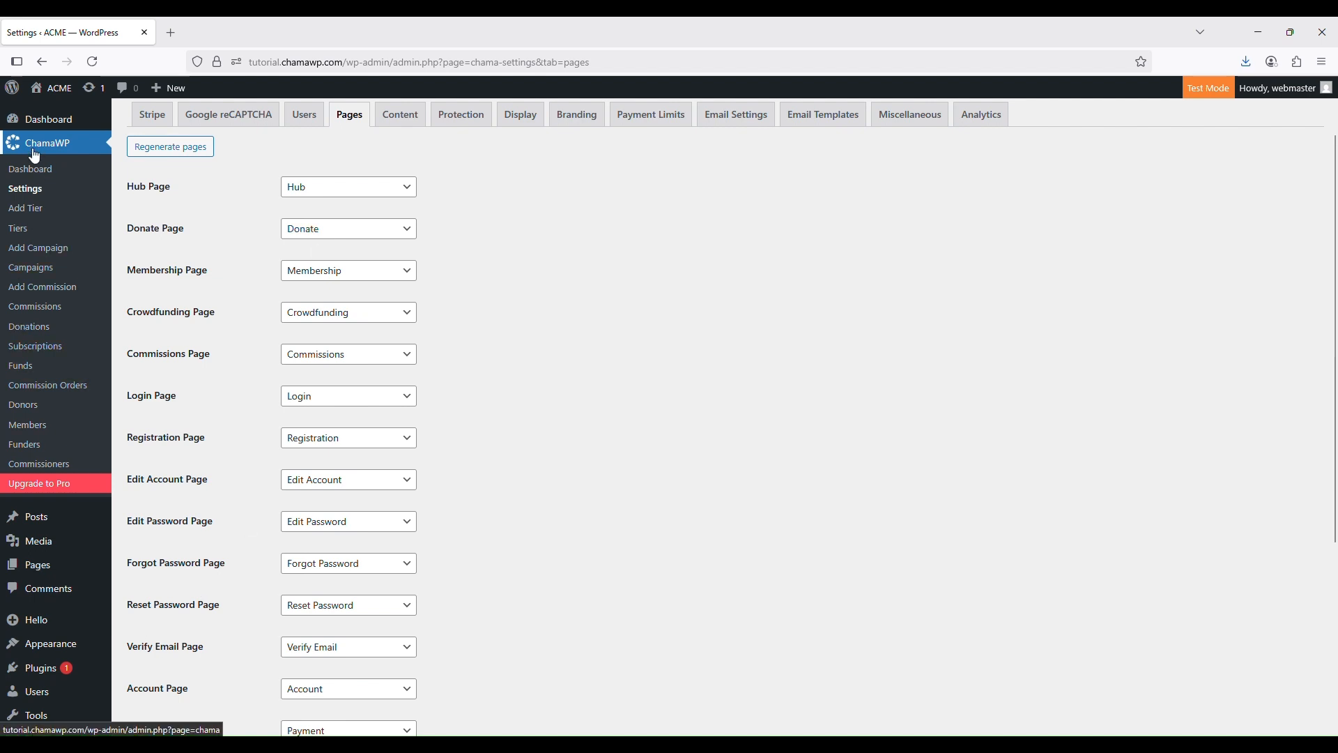
Open the Donate page from All Pages in the block editor
mouse_move(56, 570)
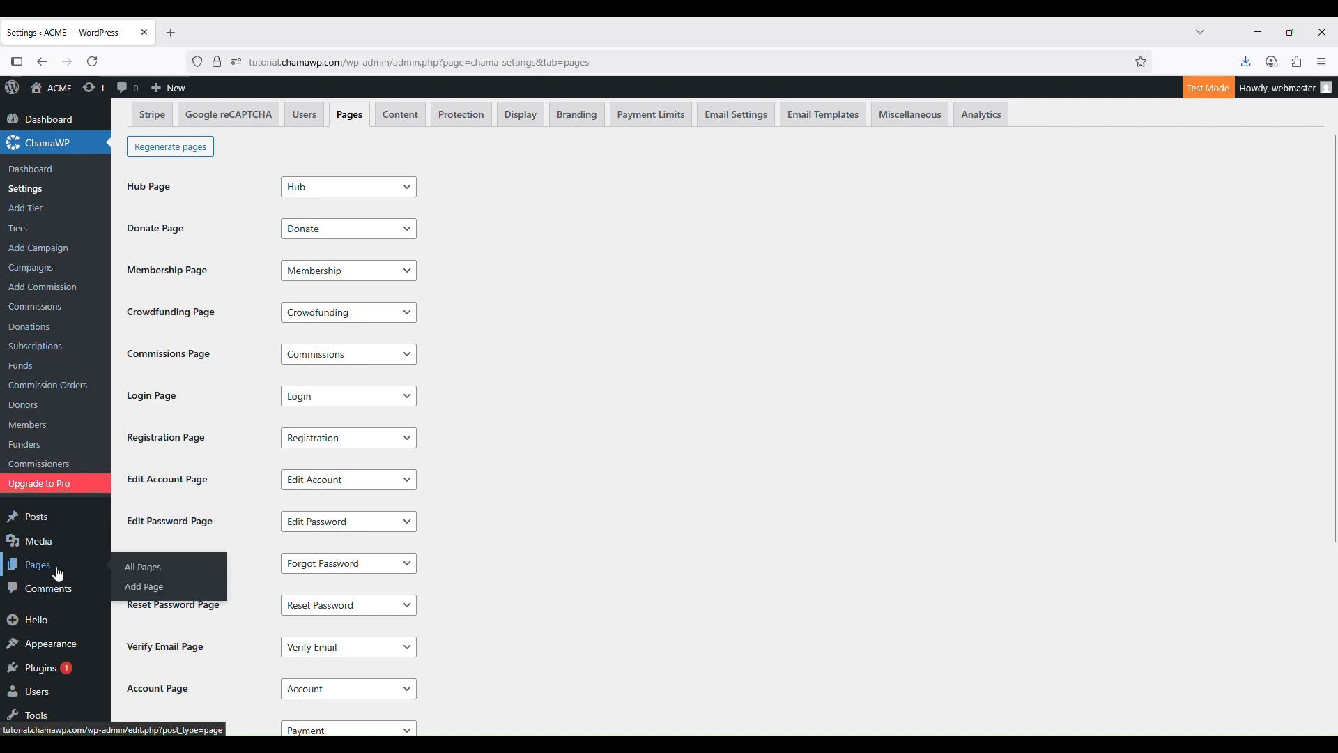
left_click(171, 575)
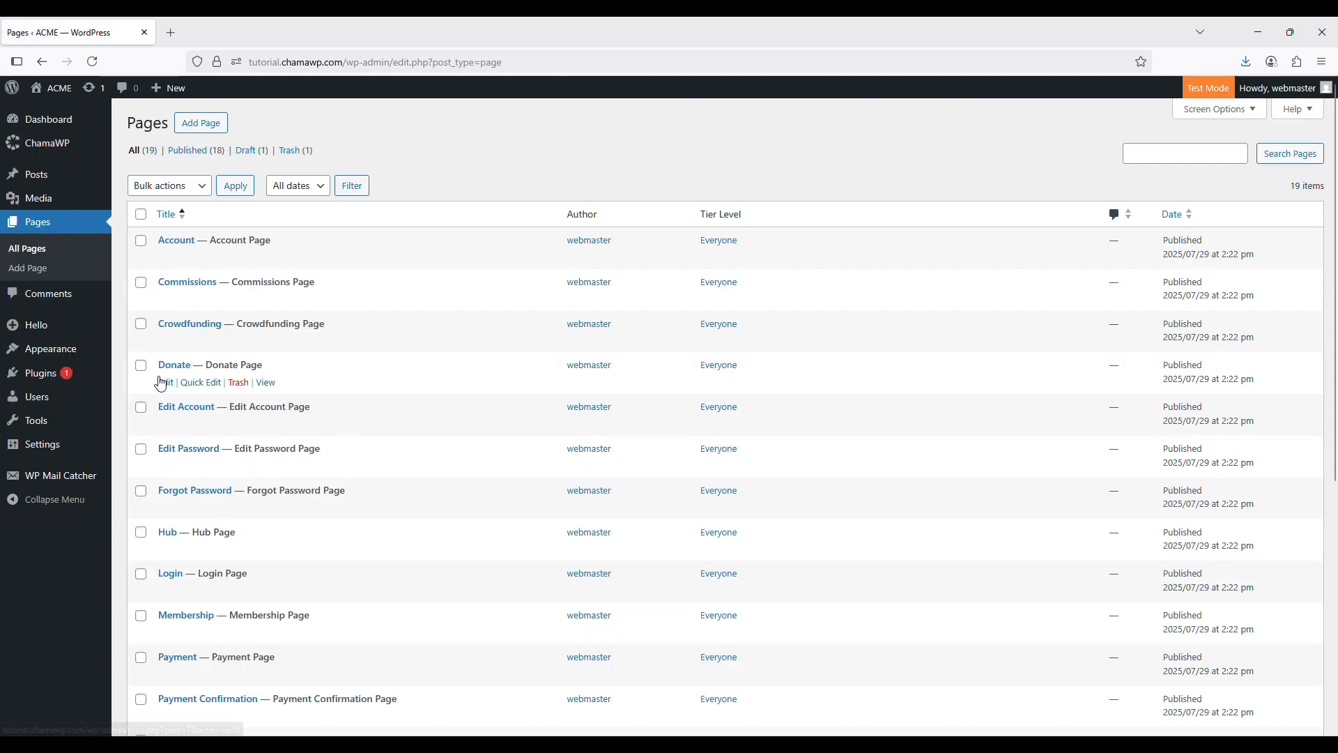
left_click(164, 383)
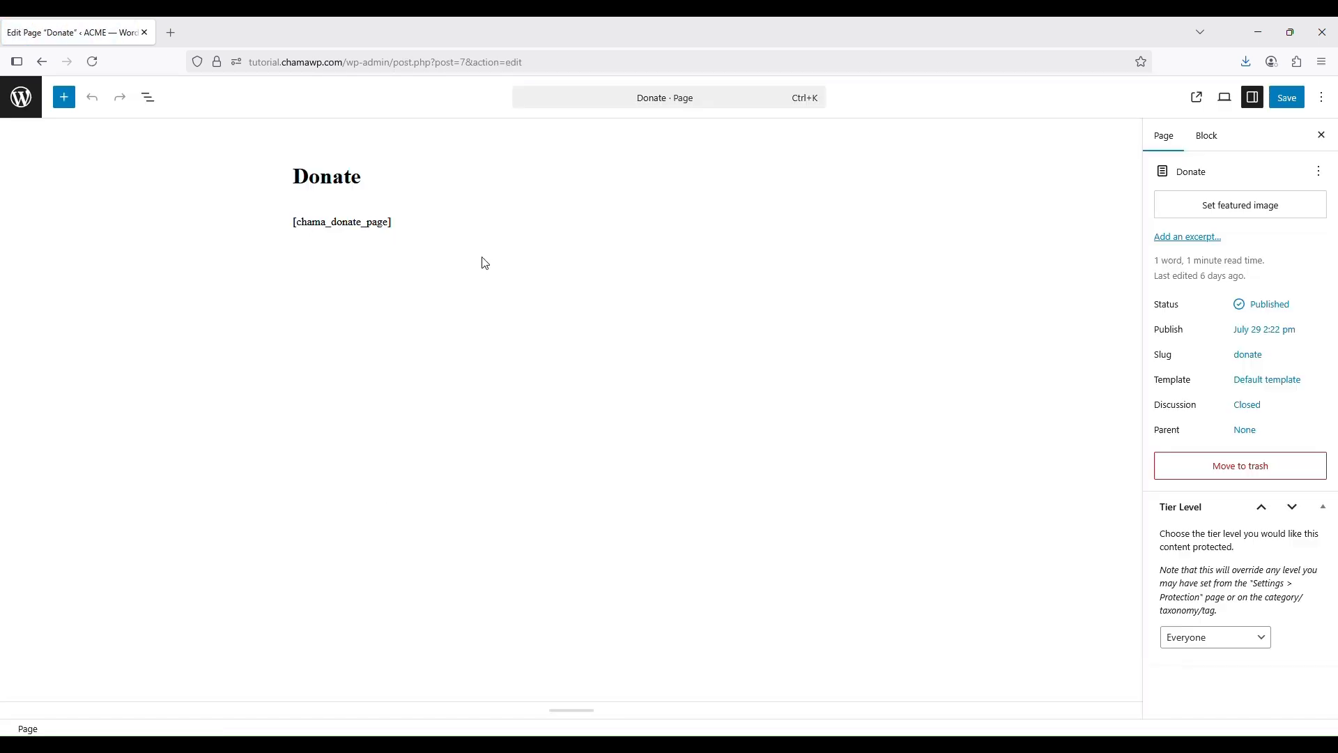
Add an empty paragraph block below the [chama_donate_page] shortcode
left_click(380, 222)
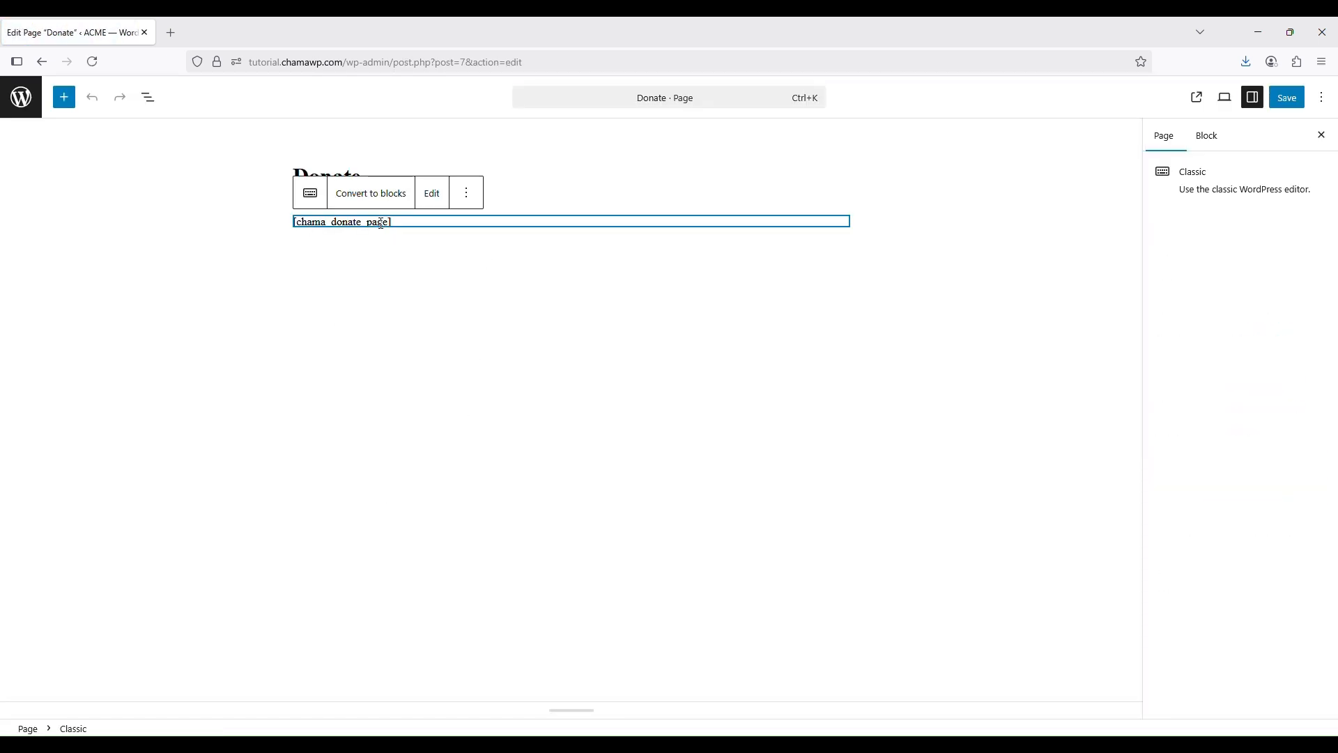
left_click(460, 254)
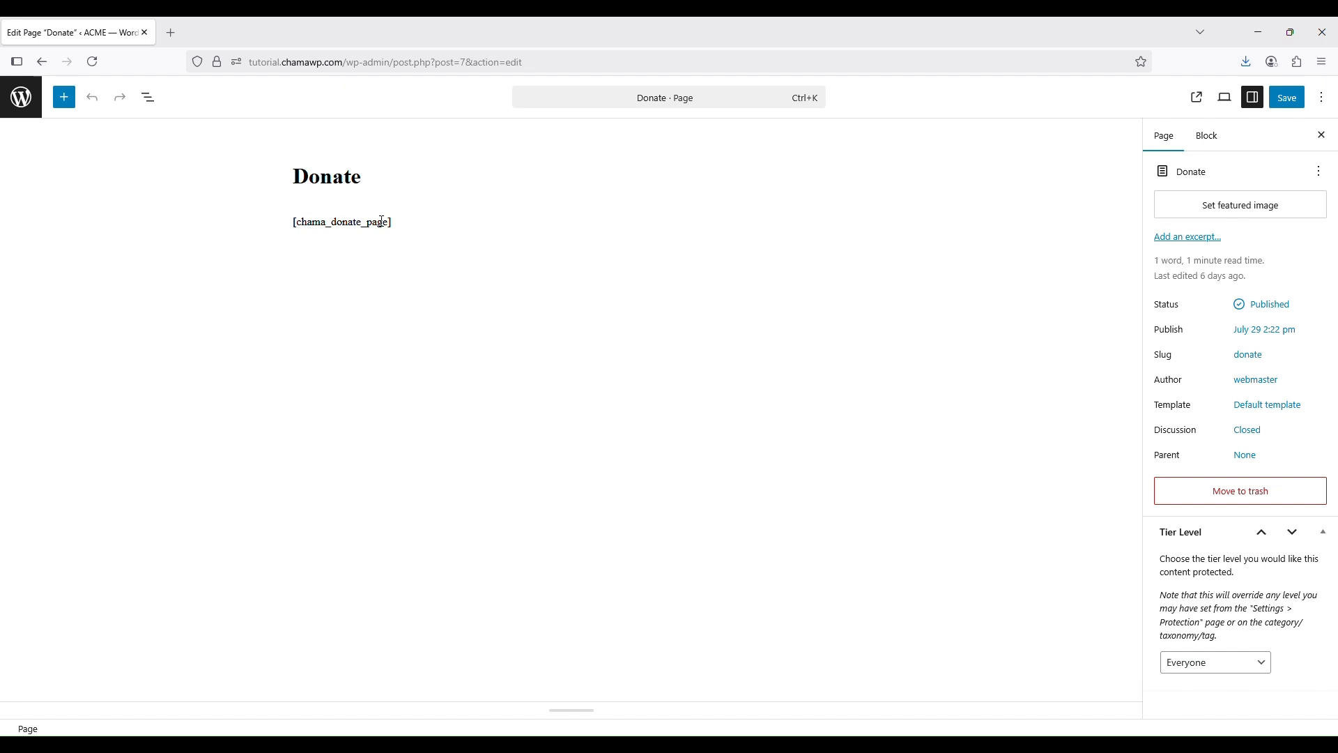
left_click(295, 222)
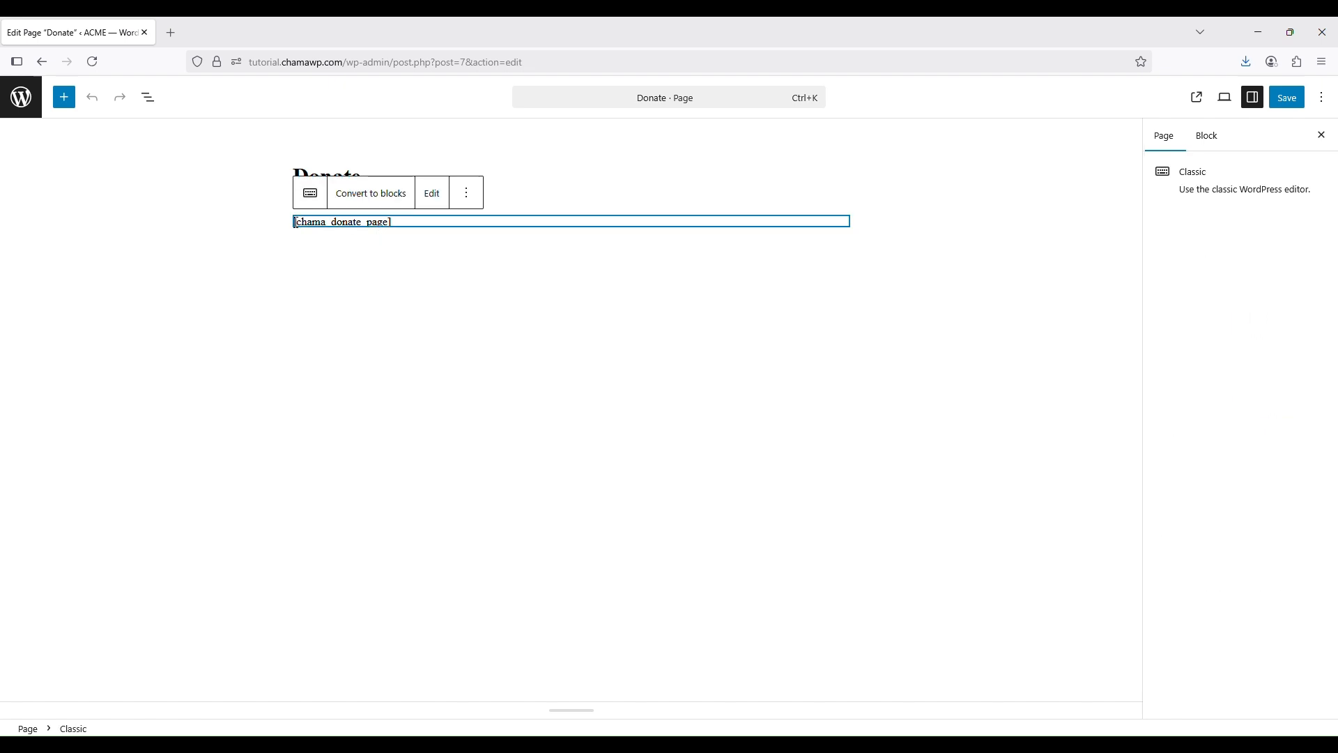
left_click(402, 287)
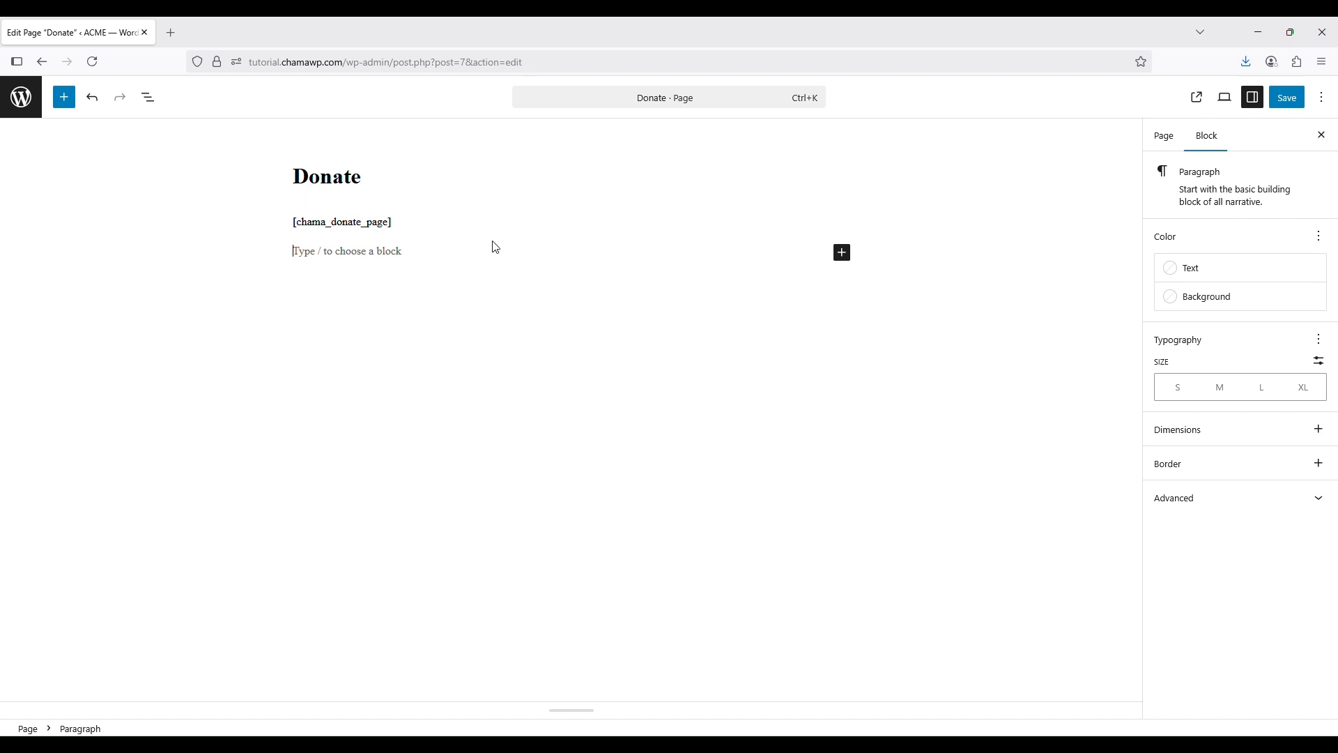
left_click(388, 243)
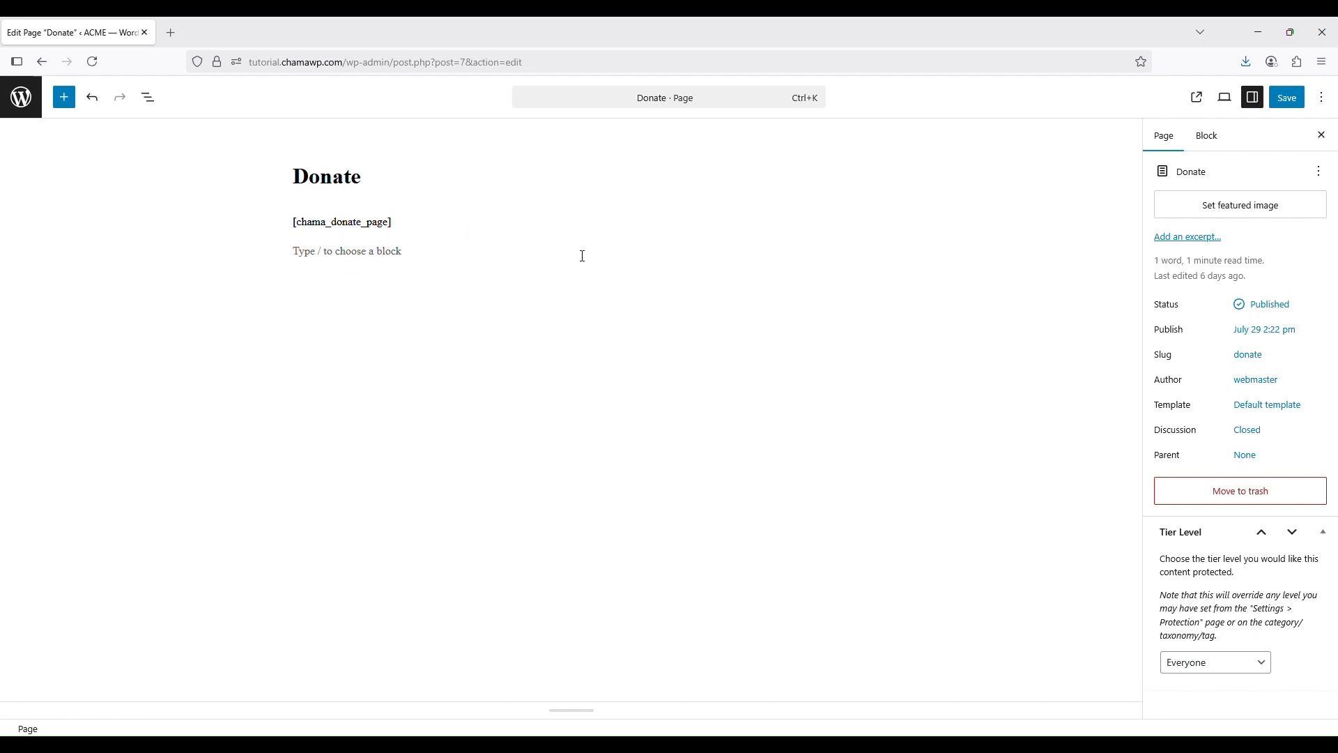
left_click(477, 250)
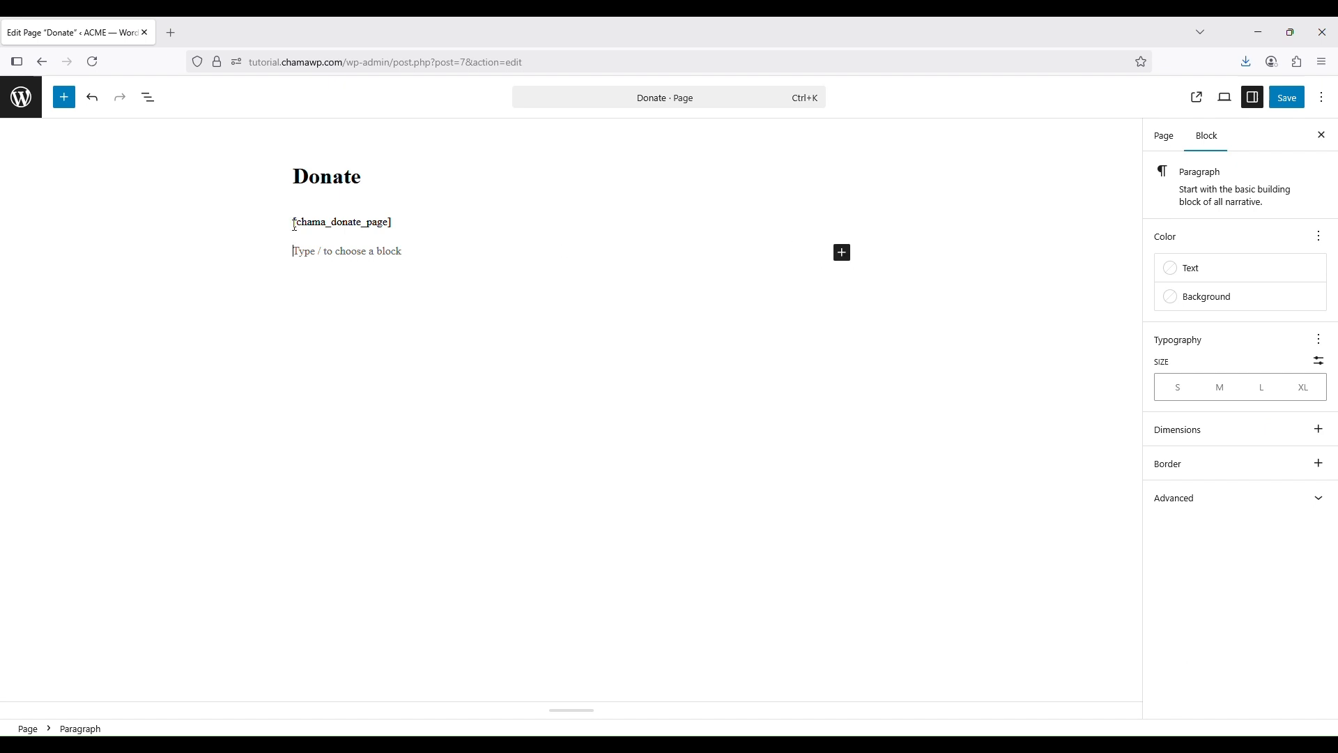
left_click(332, 239)
left_click(391, 241)
left_click(841, 254)
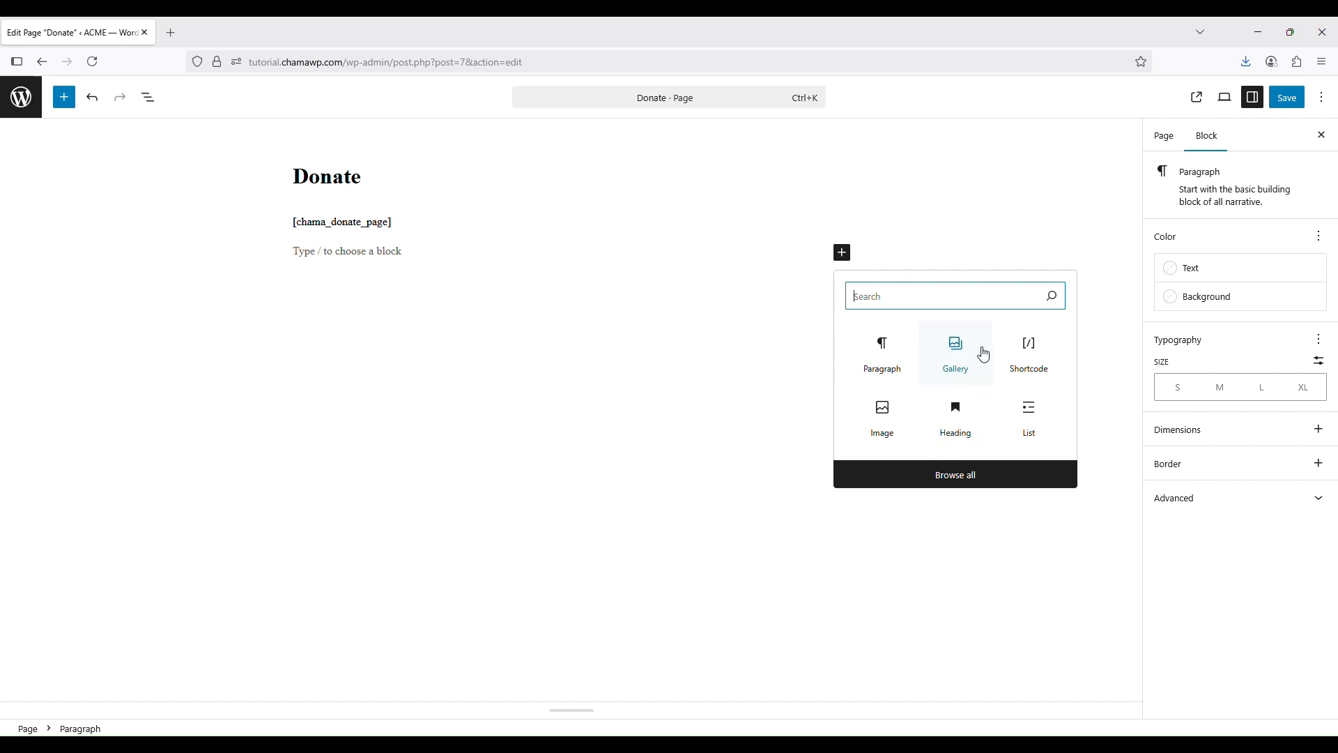
Turn the empty paragraph into an Image placeholder block on the Donate page
left_click(882, 427)
left_click(896, 446)
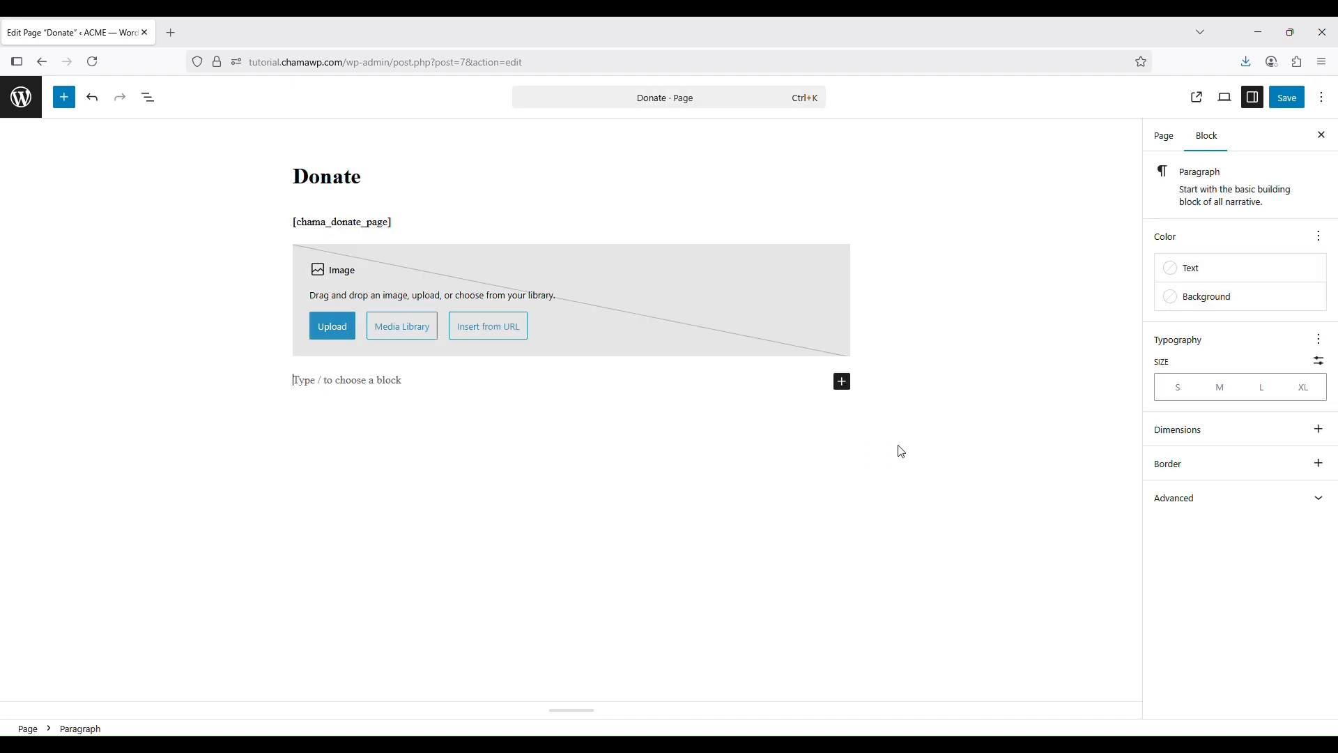
left_click(285, 228)
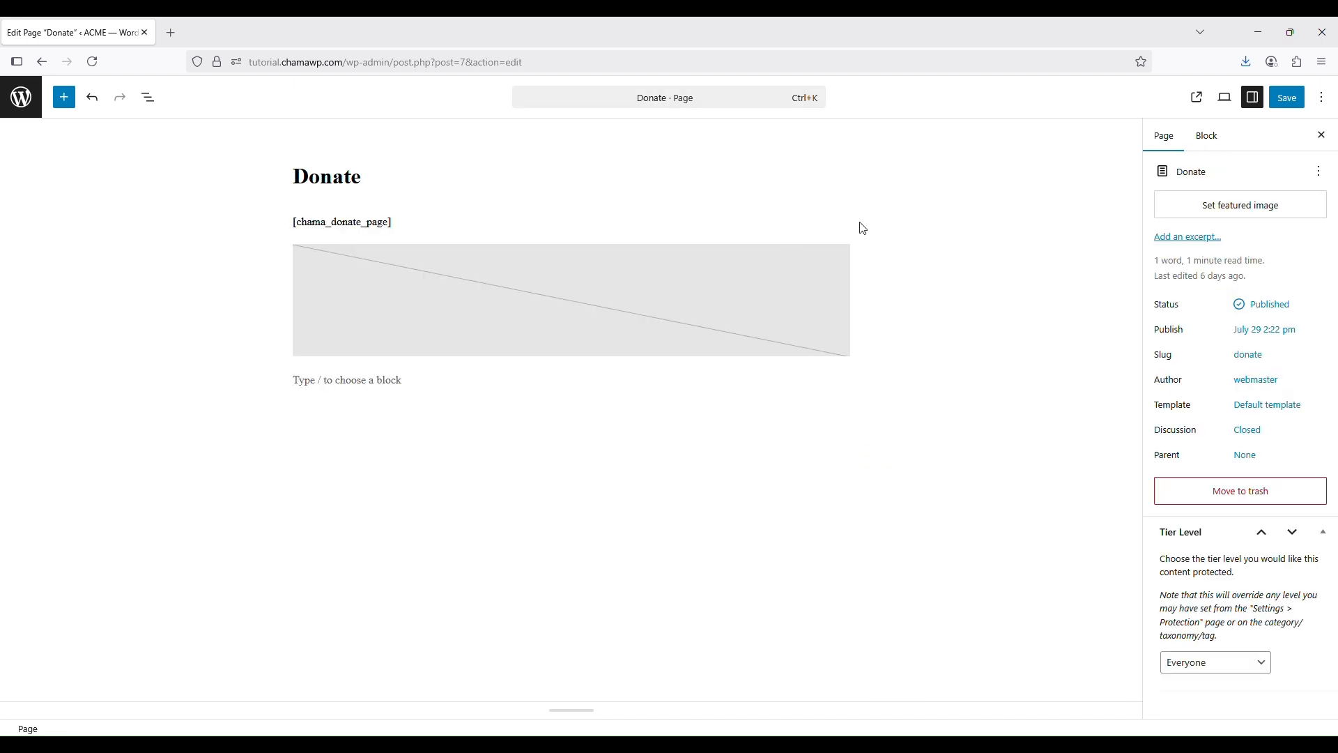
left_click(422, 255)
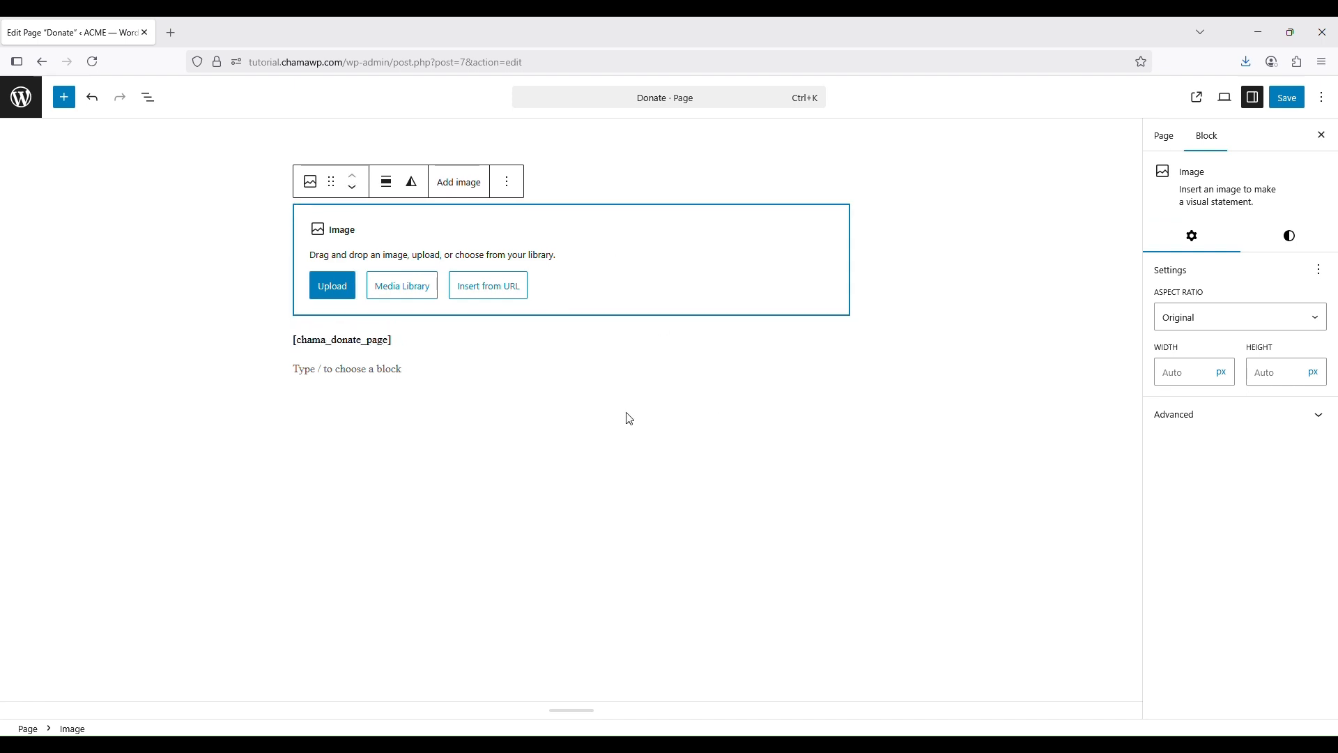
left_click(527, 416)
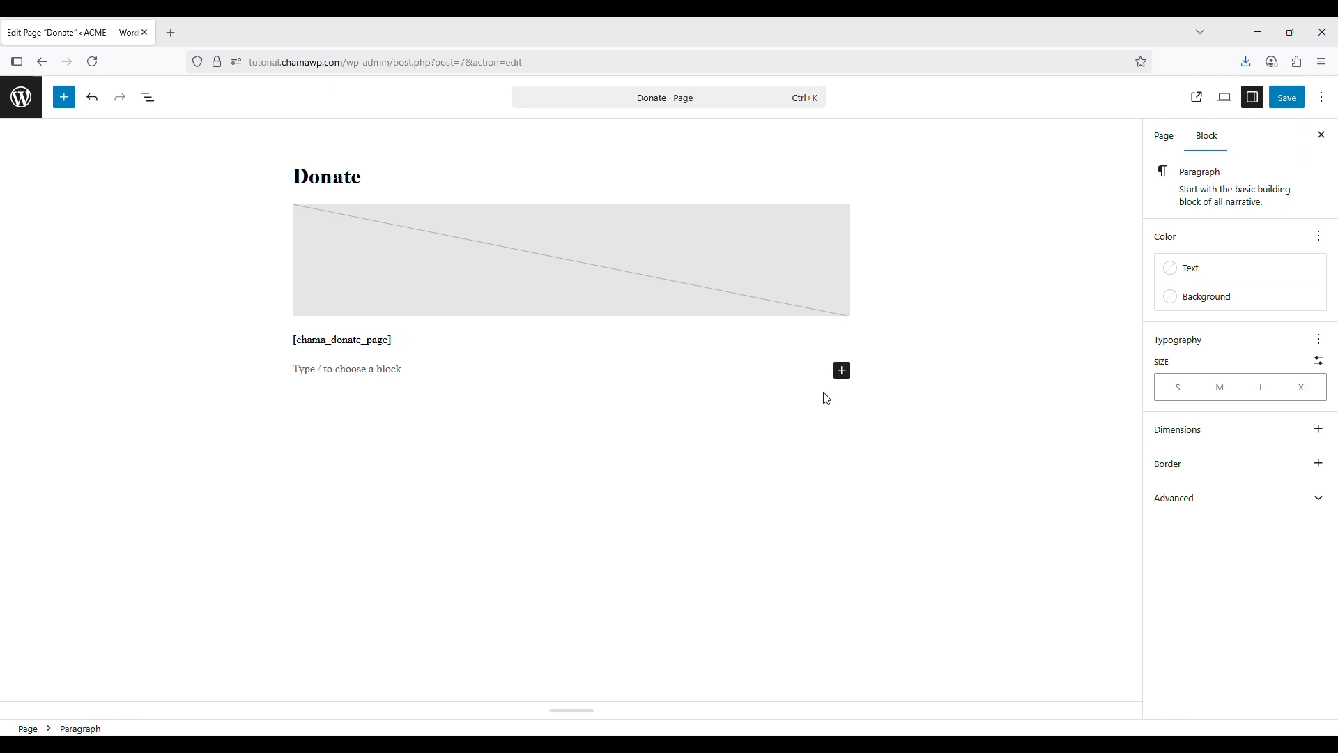
Insert an empty Gallery block at the bottom of the page and exit the editor
left_click(841, 370)
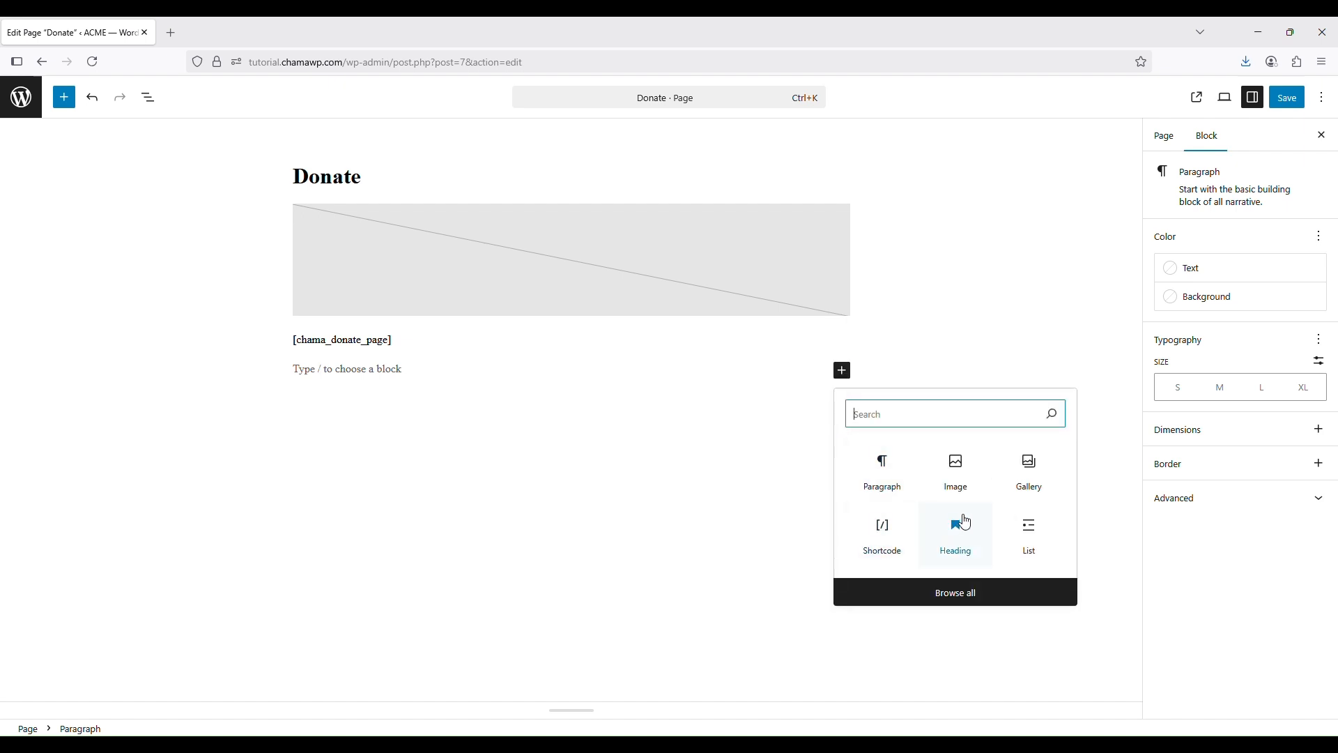
left_click(1030, 469)
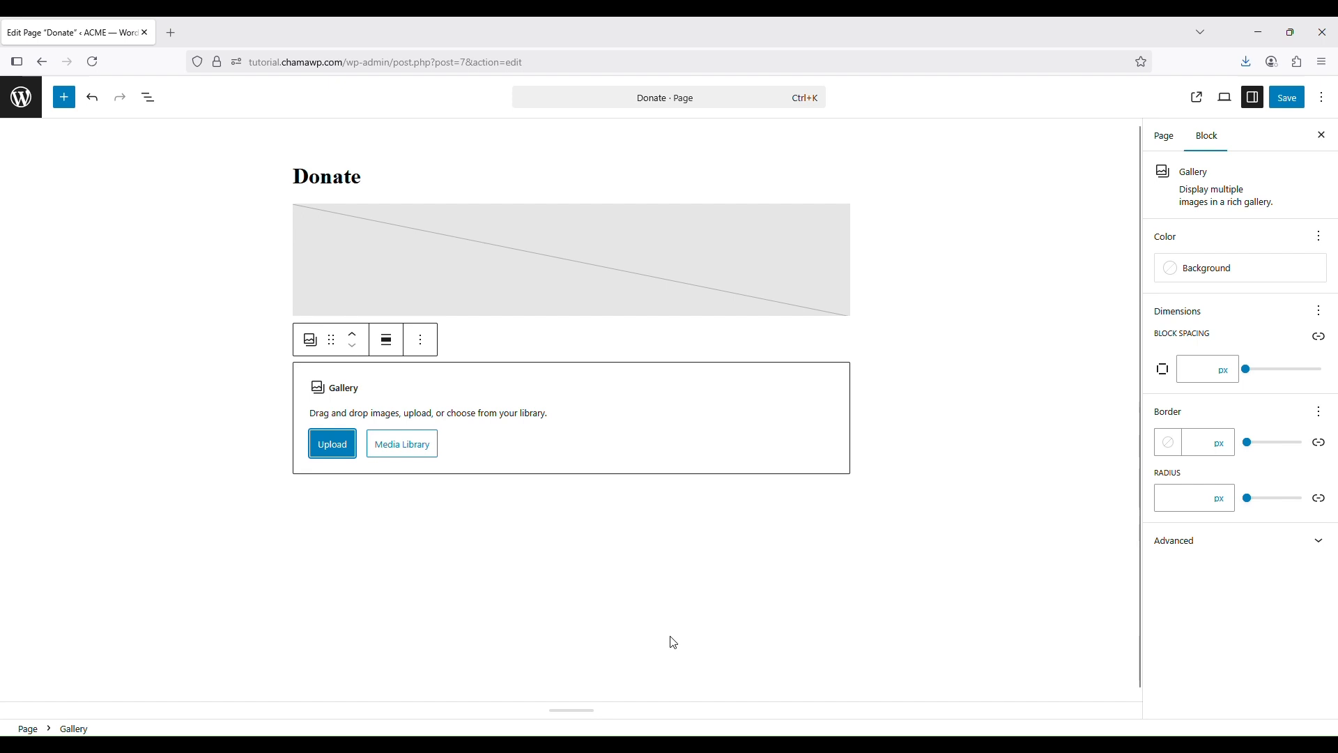
left_click(812, 533)
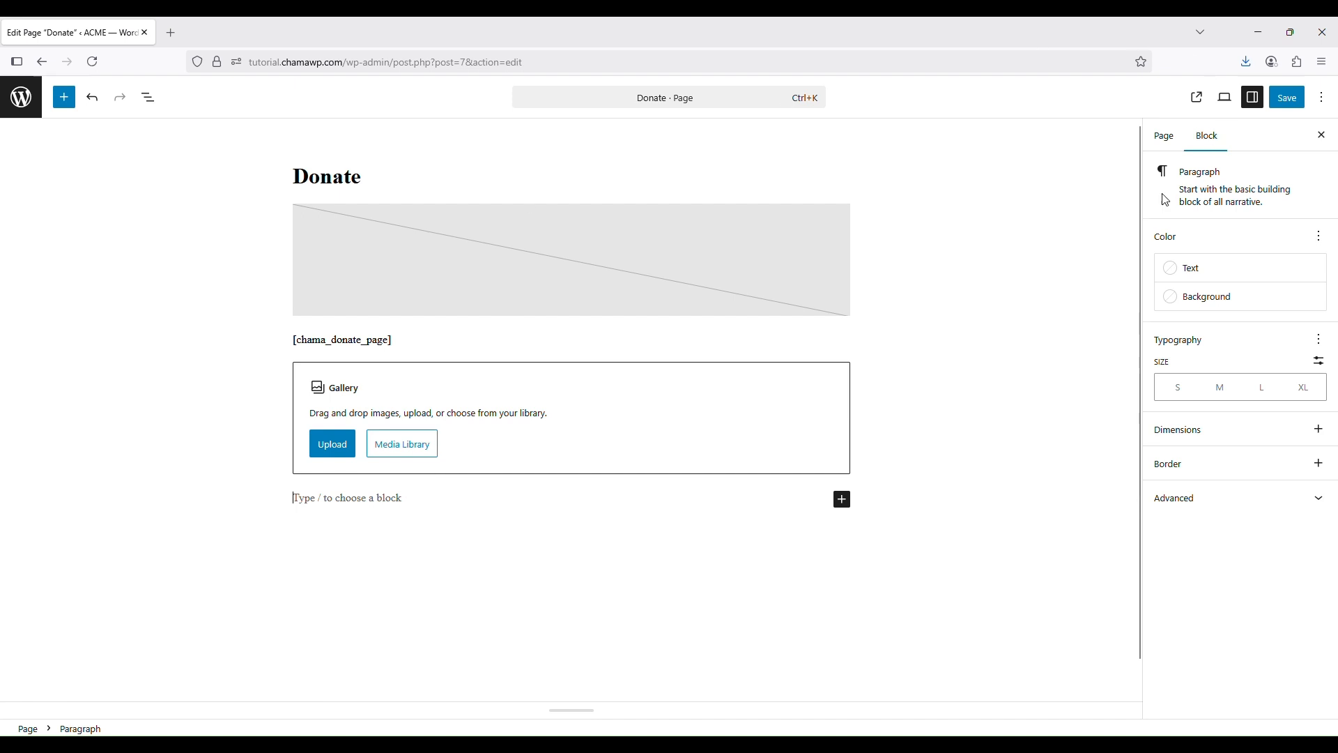
left_click(27, 99)
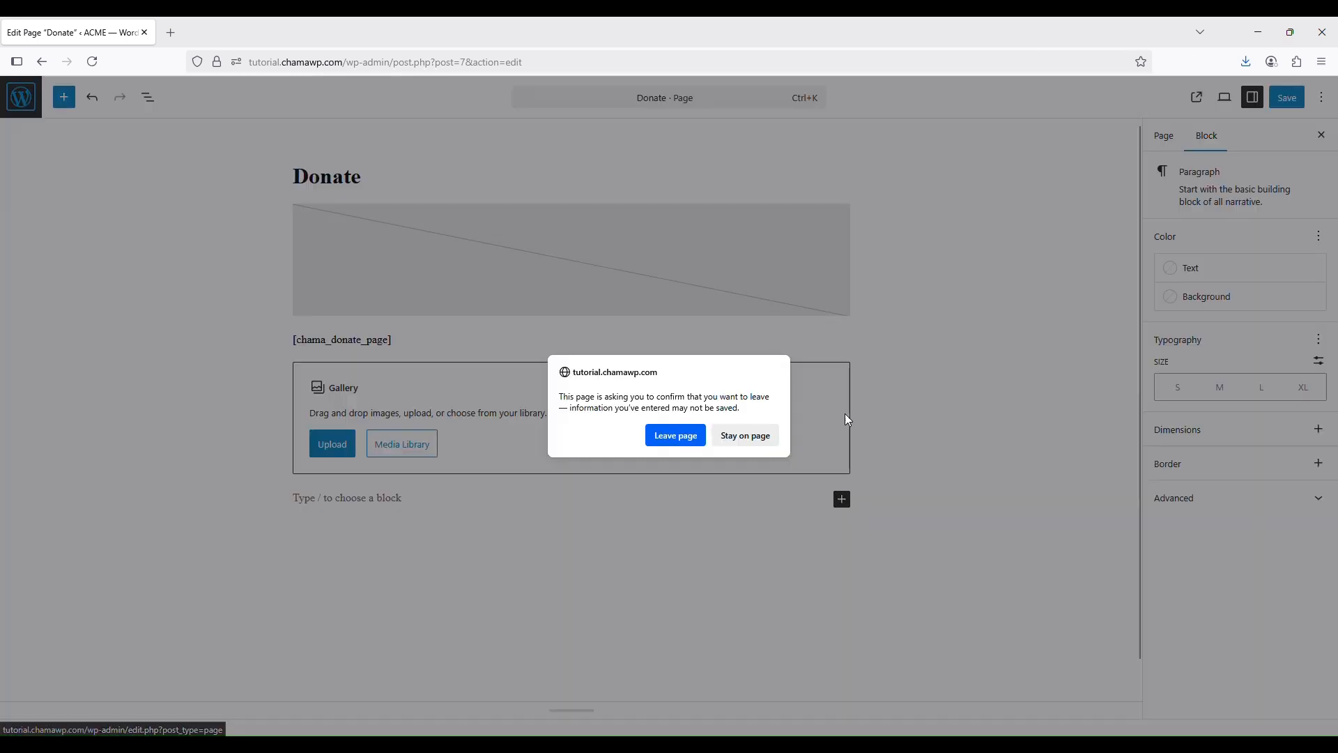
Leave the Donate page without saving and return to the Pages list
left_click(677, 439)
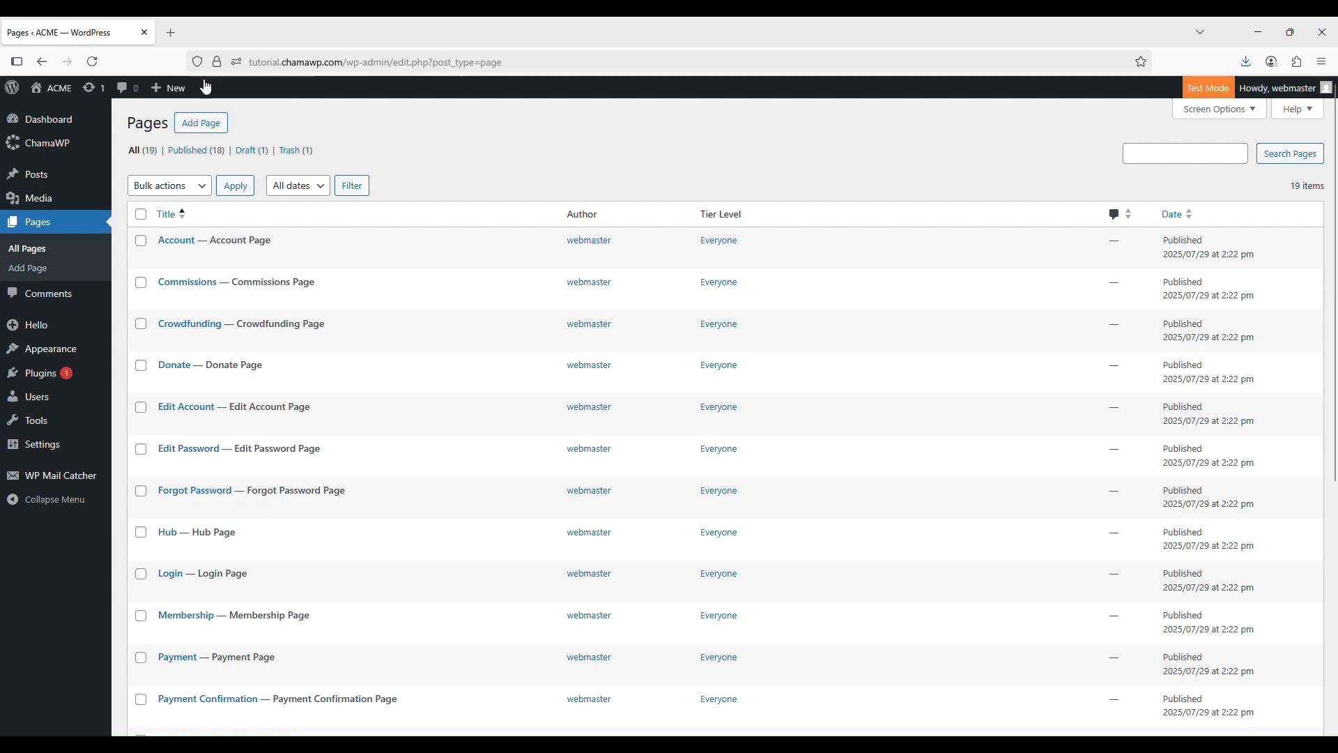
mouse_move(60, 156)
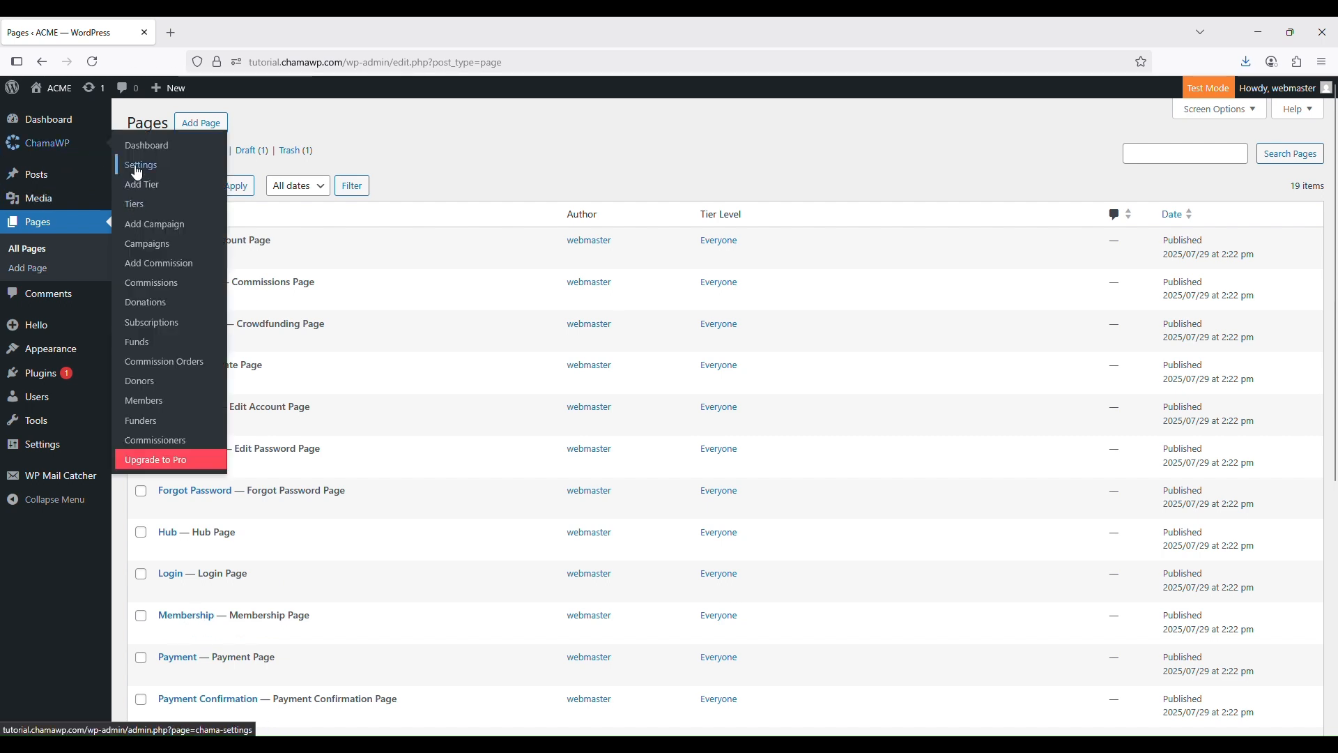
left_click(137, 169)
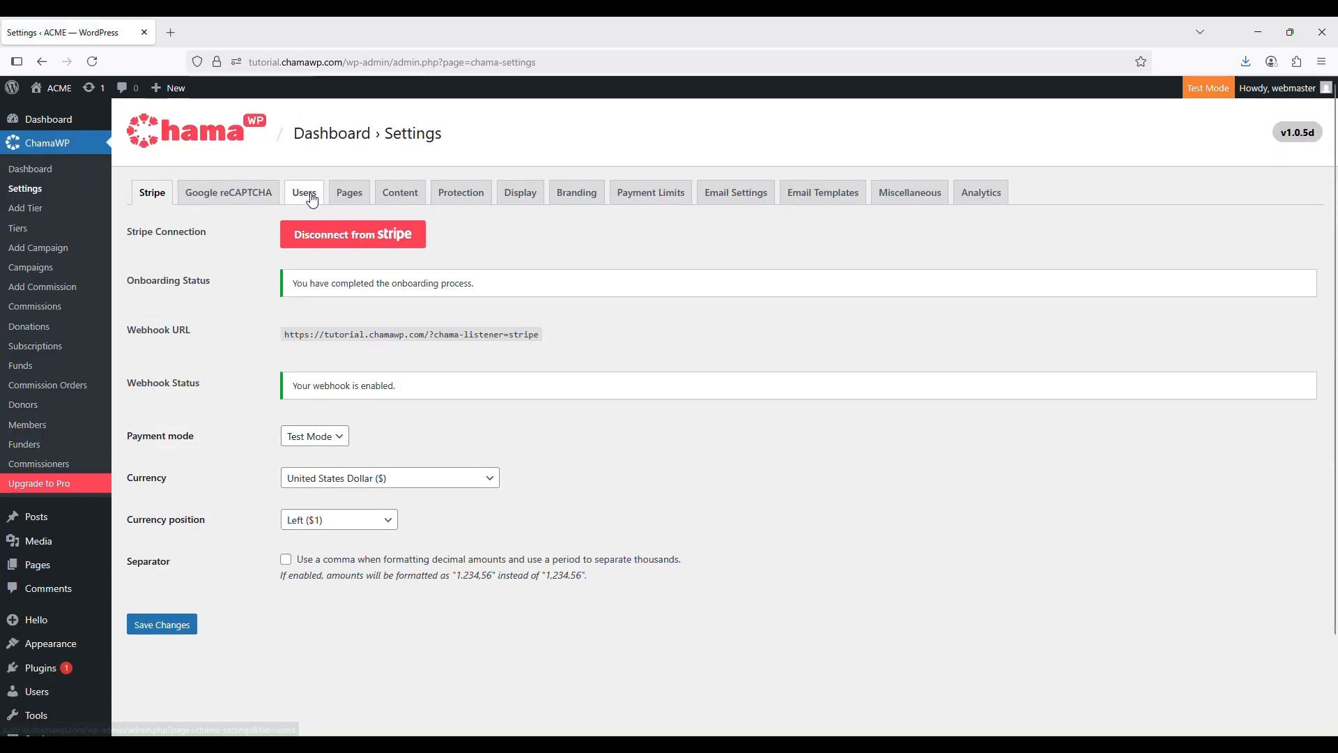
left_click(350, 199)
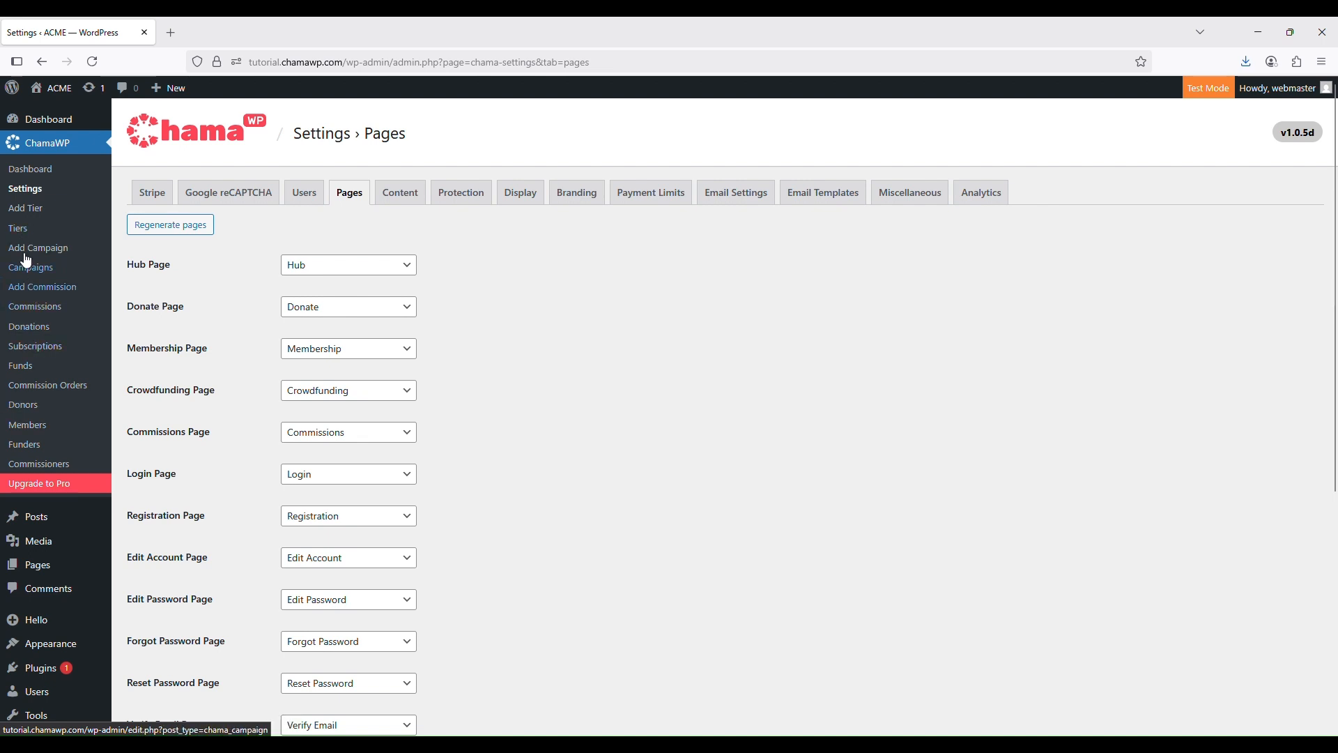
mouse_move(45, 562)
left_click(153, 568)
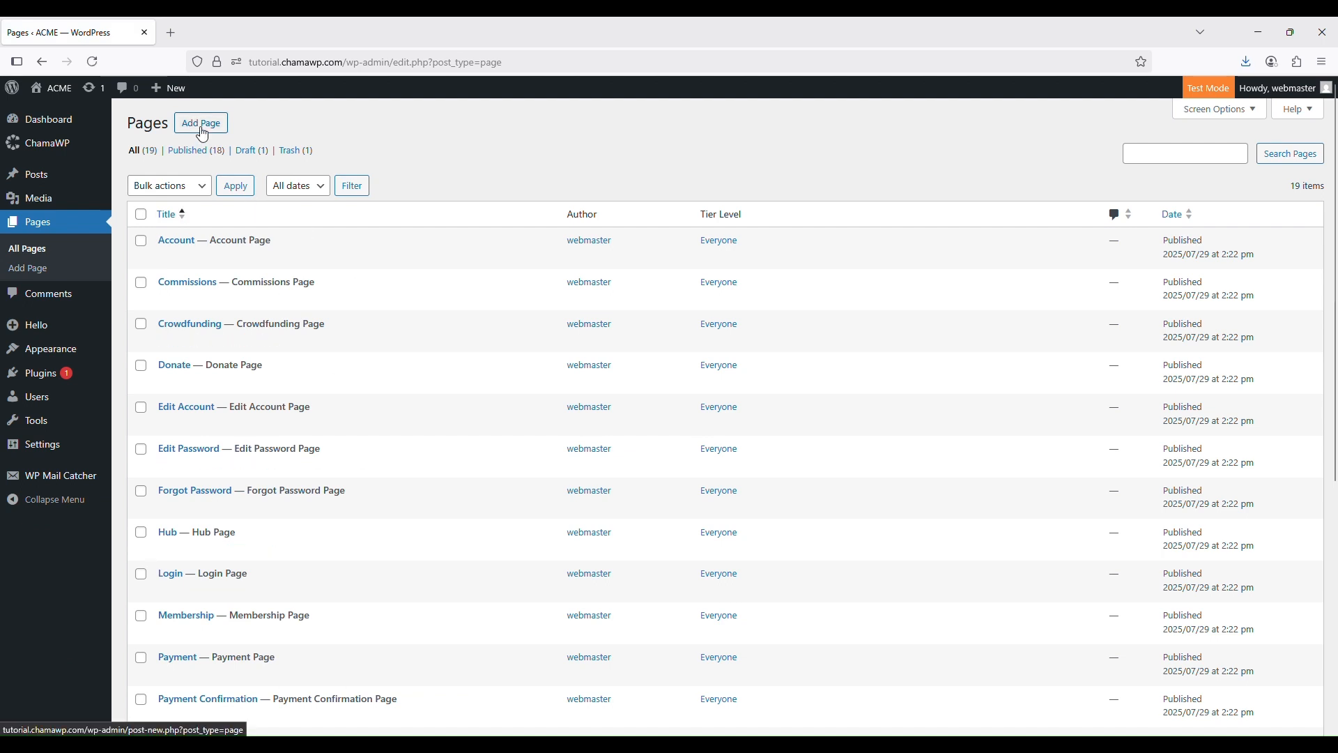
Start a new page titled 'Demo Page'
left_click(202, 132)
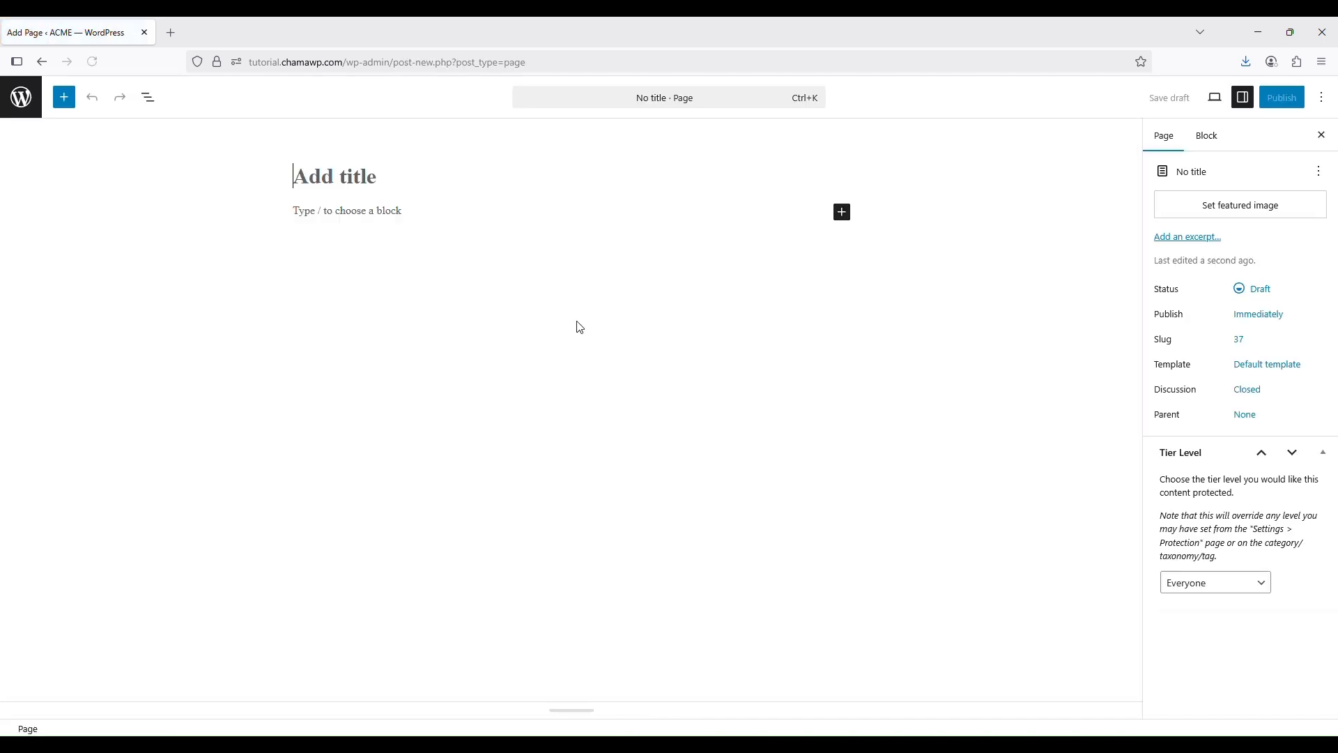
type("De")
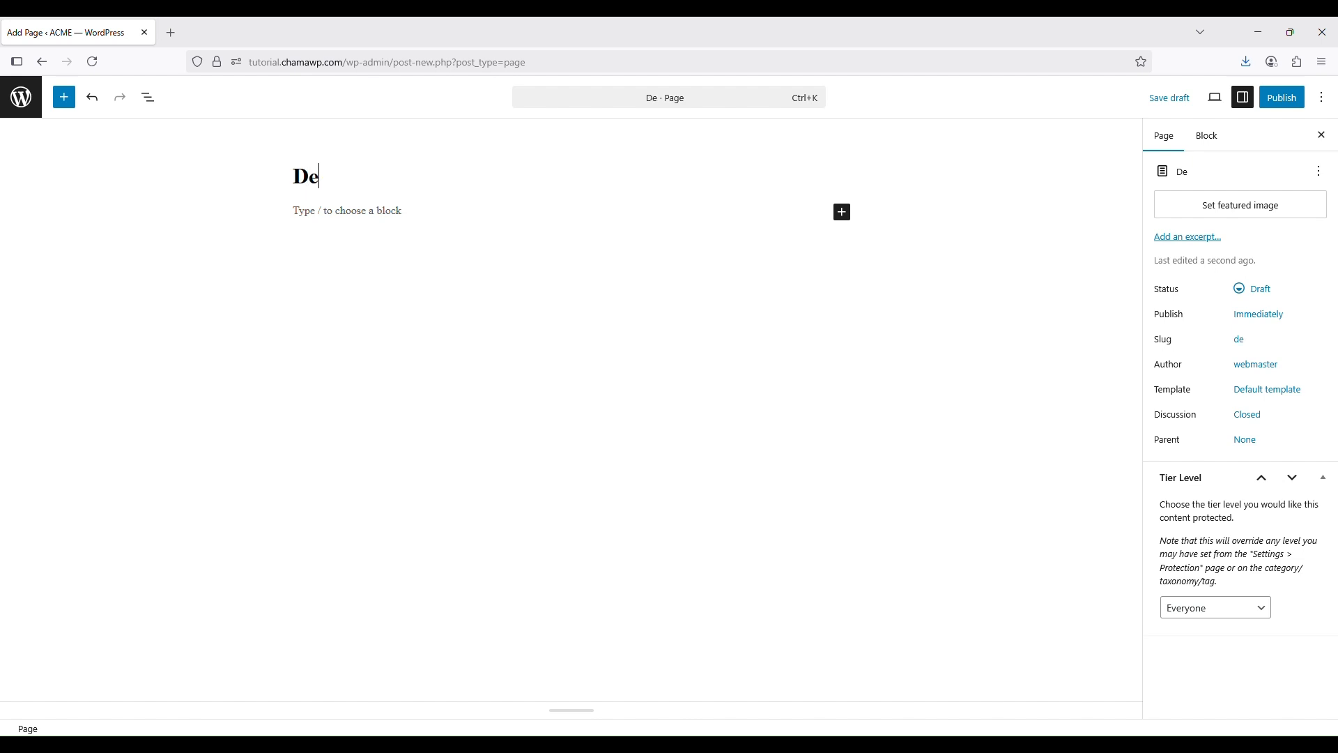
type("mo Page")
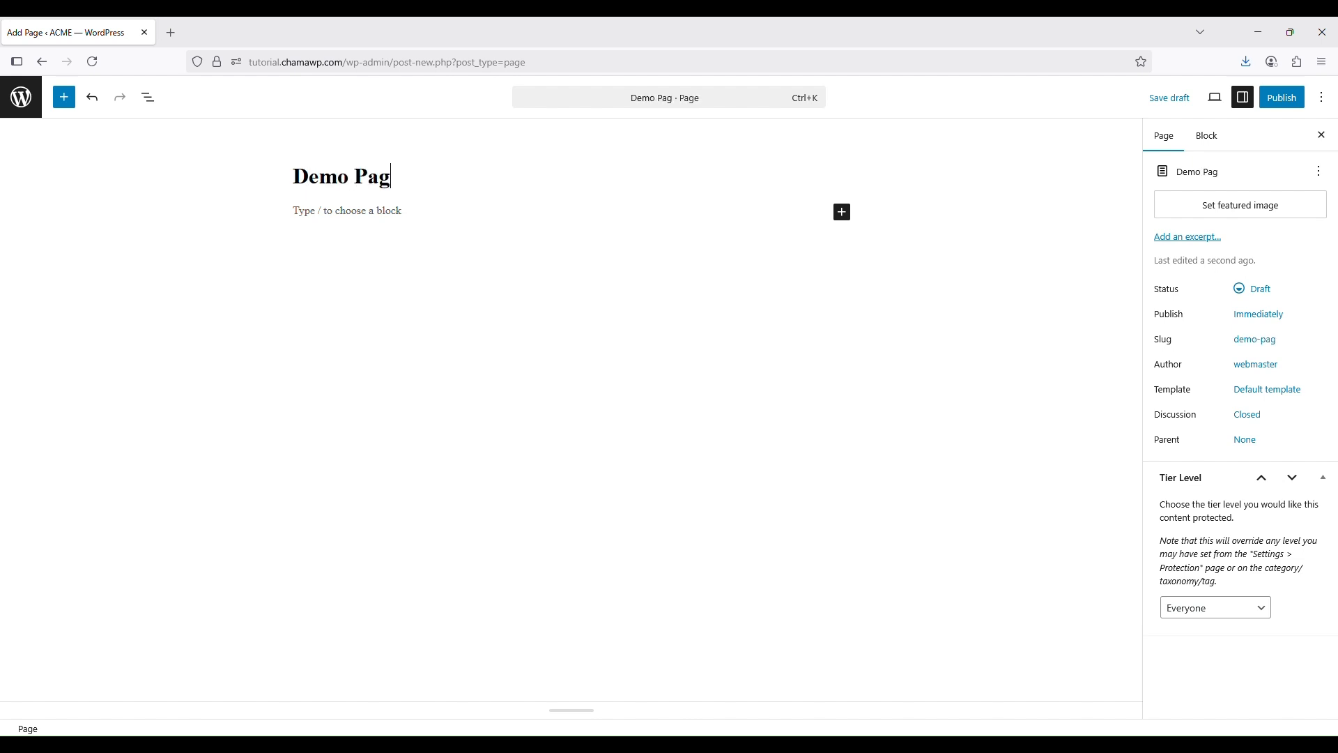
left_click(367, 221)
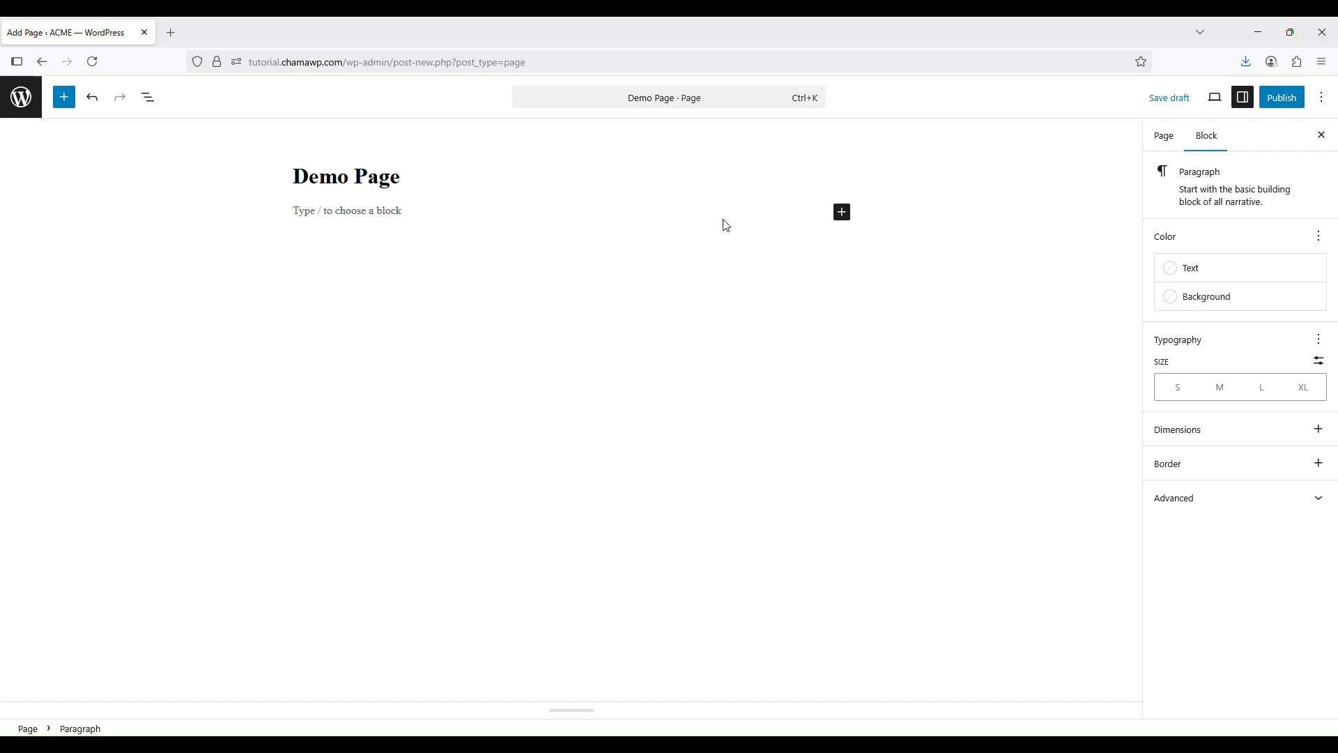
Add an Image block with logo.jpg from the Media Library at 800 px width and save as draft
left_click(843, 215)
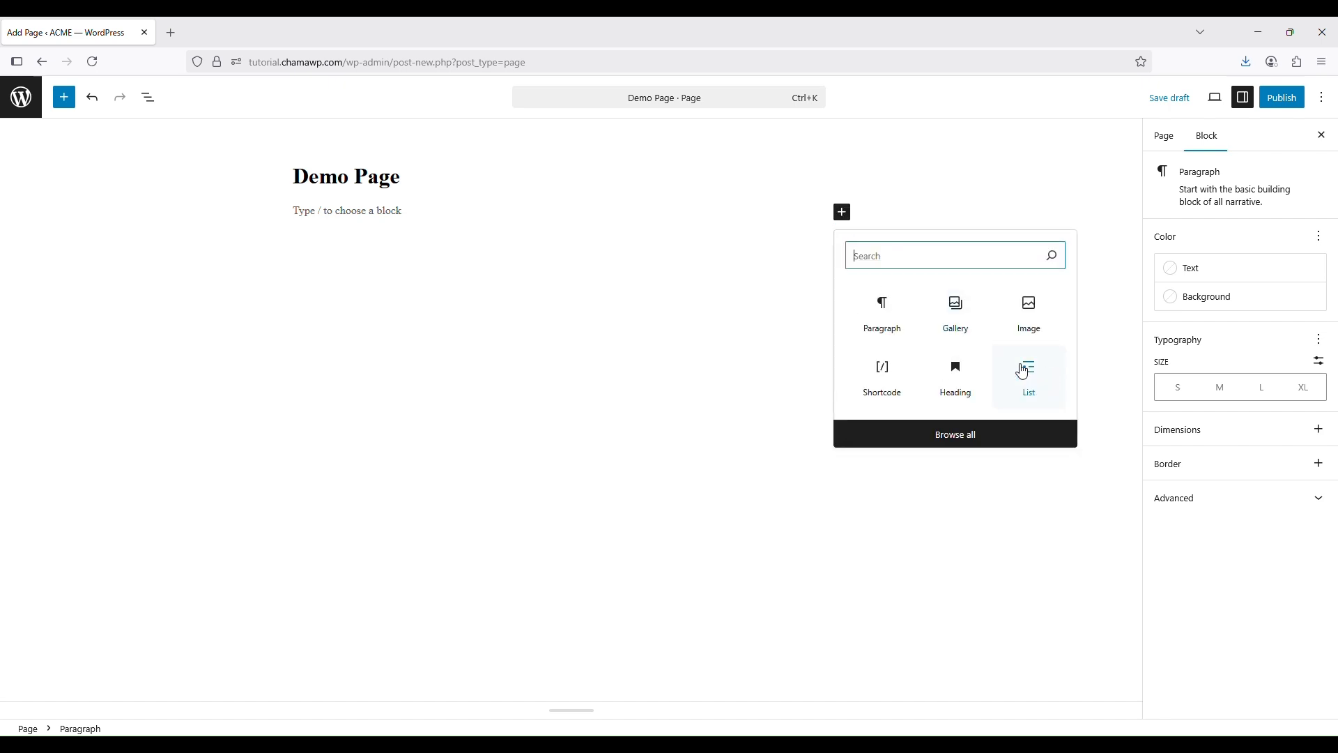
left_click(1012, 312)
left_click(711, 375)
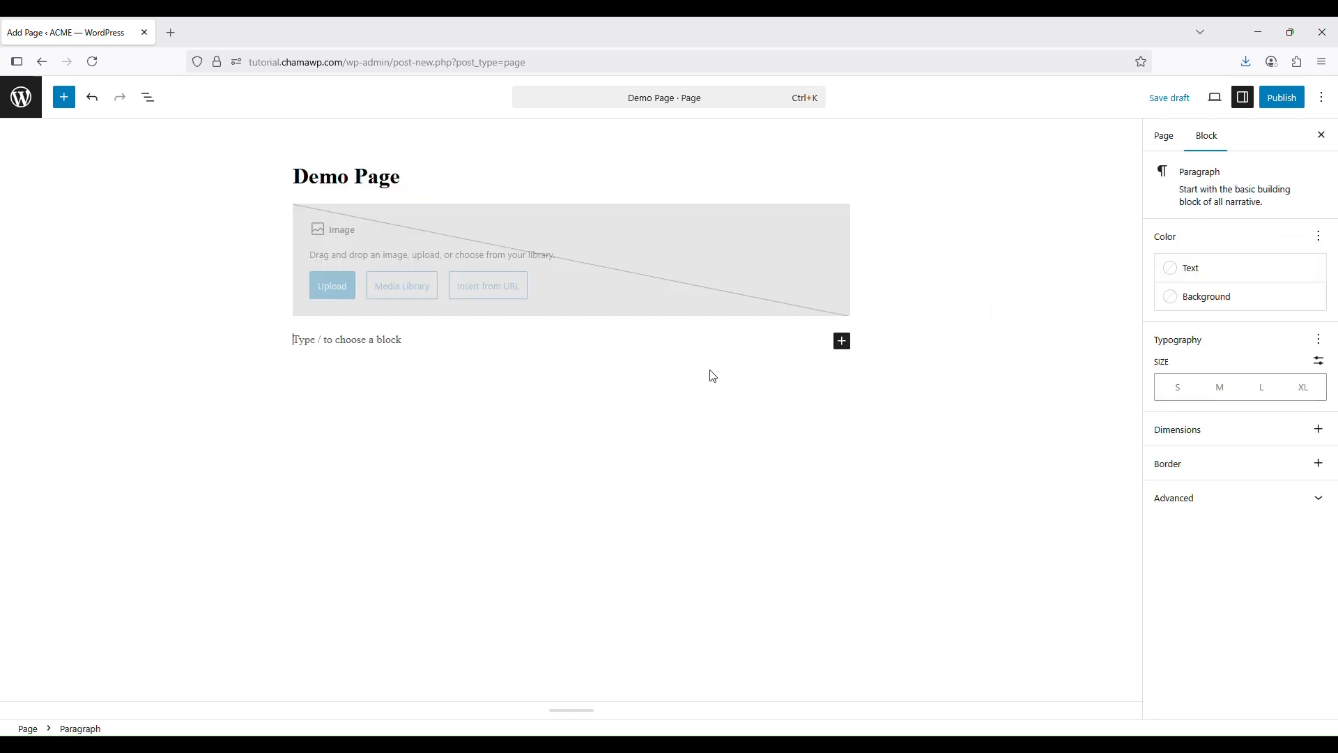
left_click(627, 298)
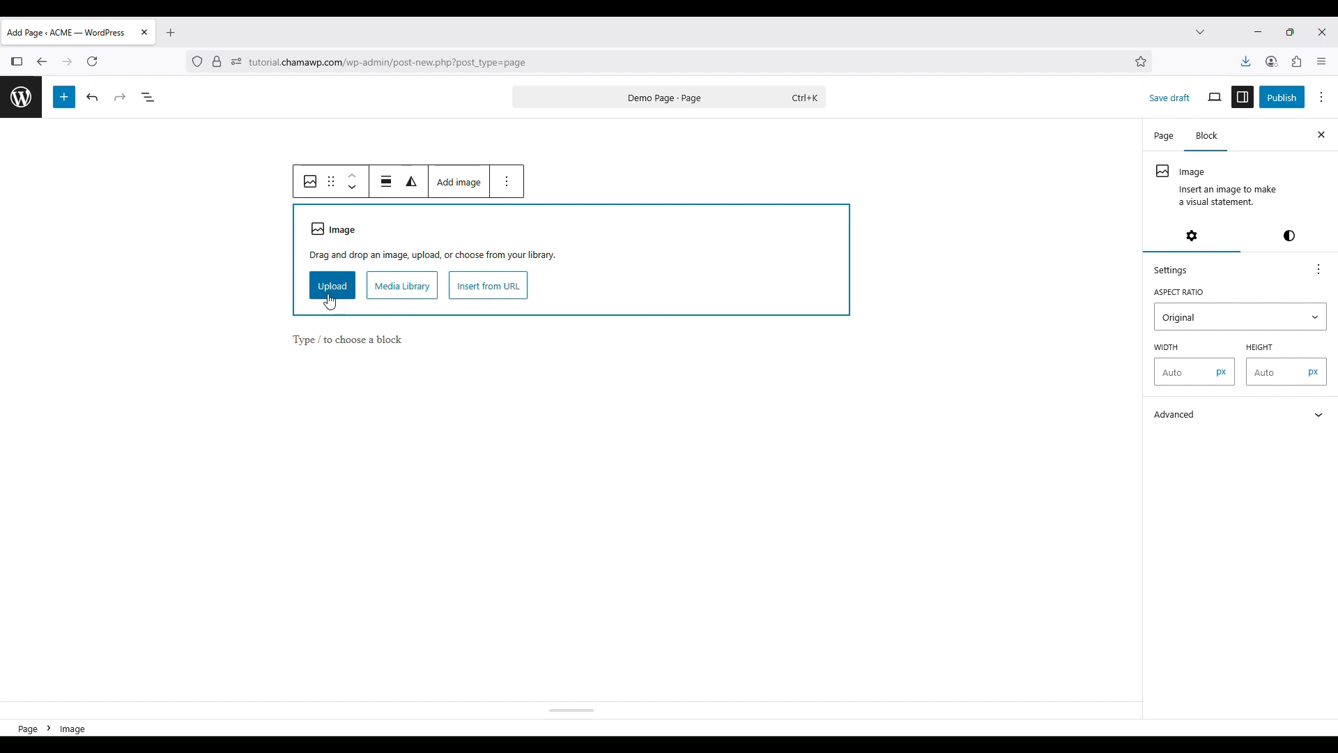
left_click(402, 292)
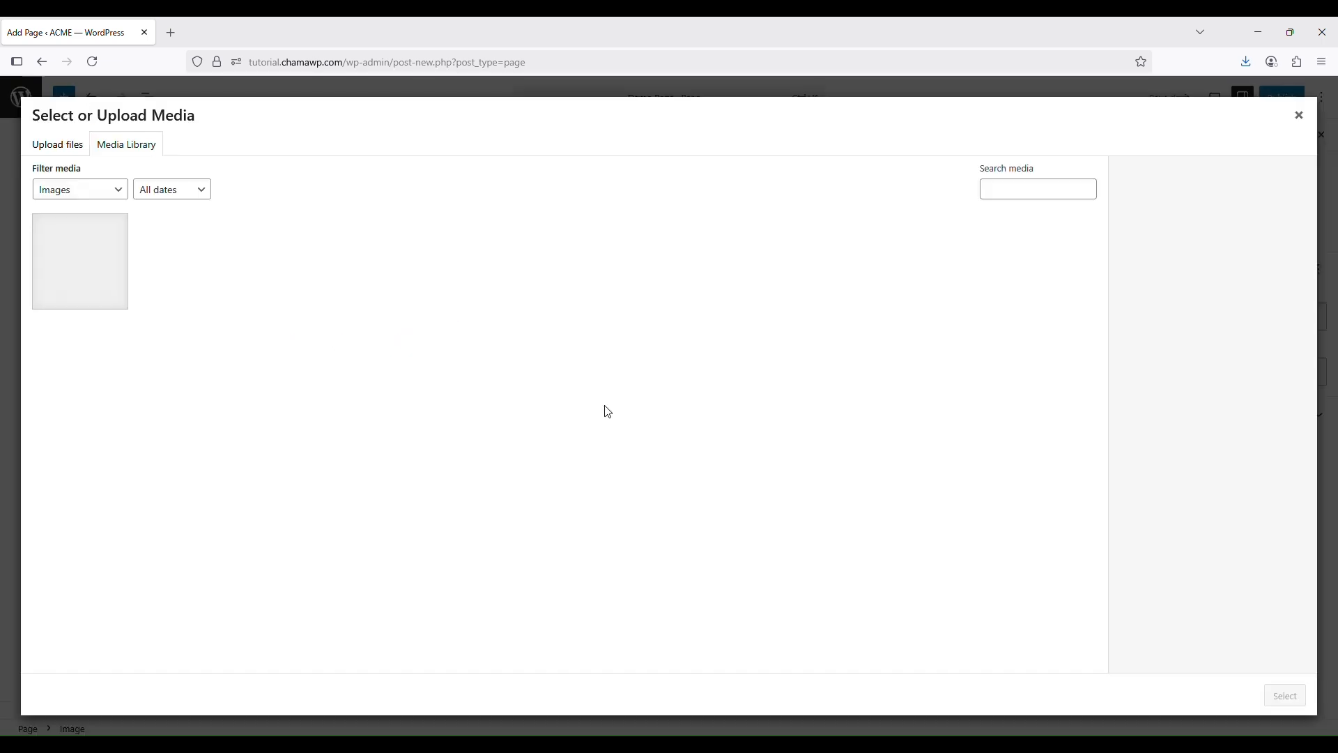
left_click(53, 305)
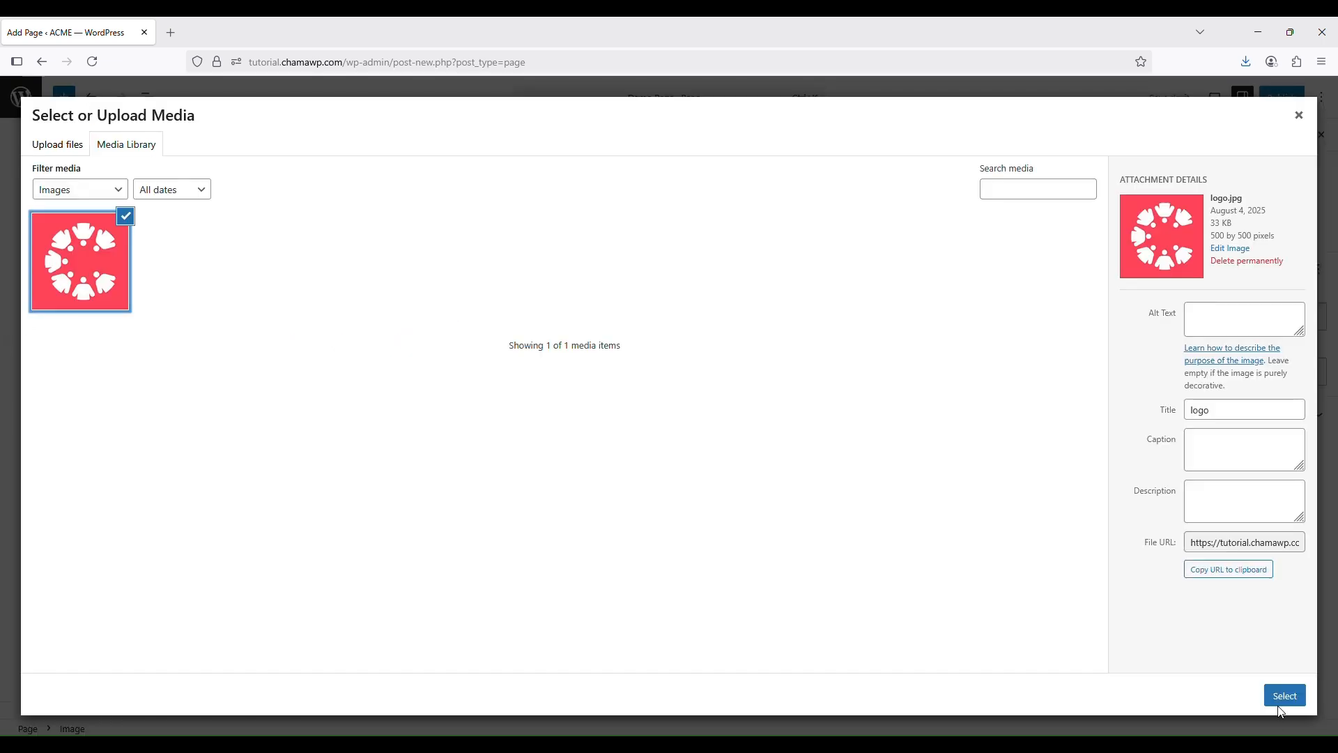
left_click(1282, 698)
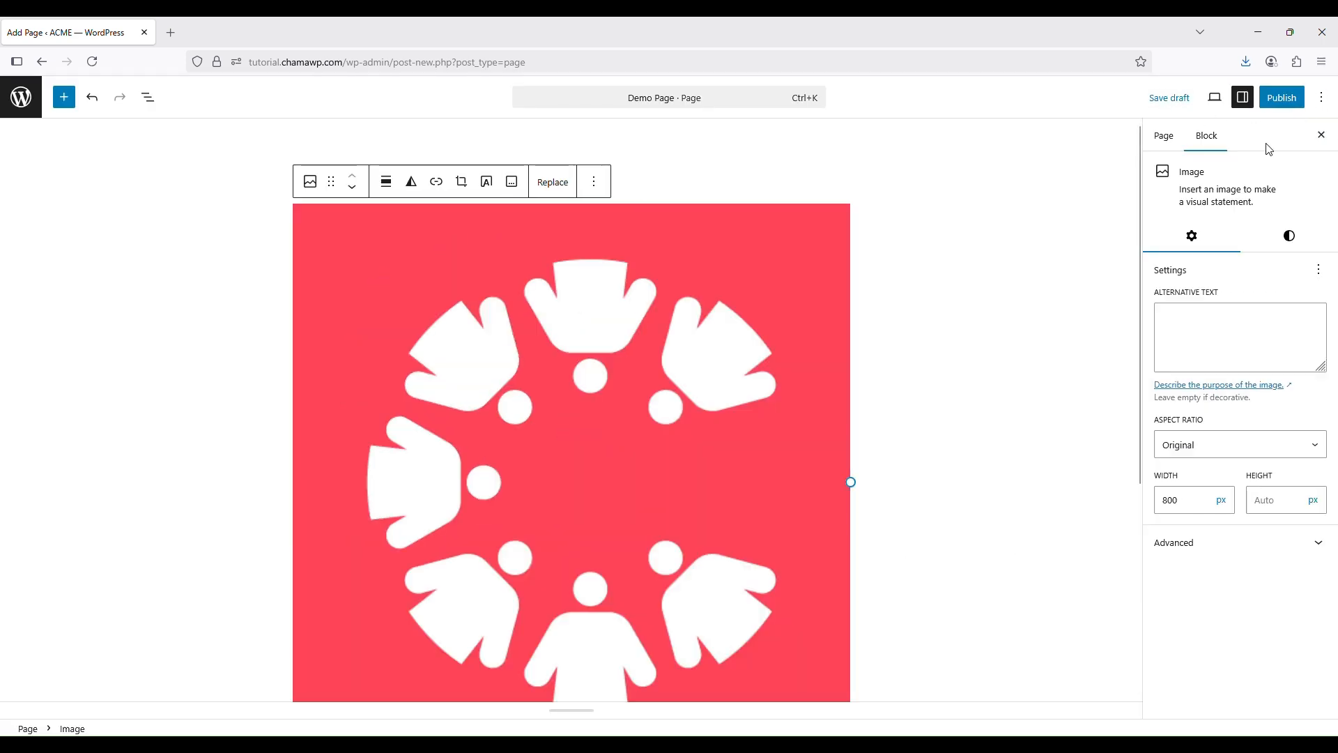
left_click(1150, 98)
Exit the current editor to the Pages list and open the Membership page for editing
scroll(906, 383, "down", 4)
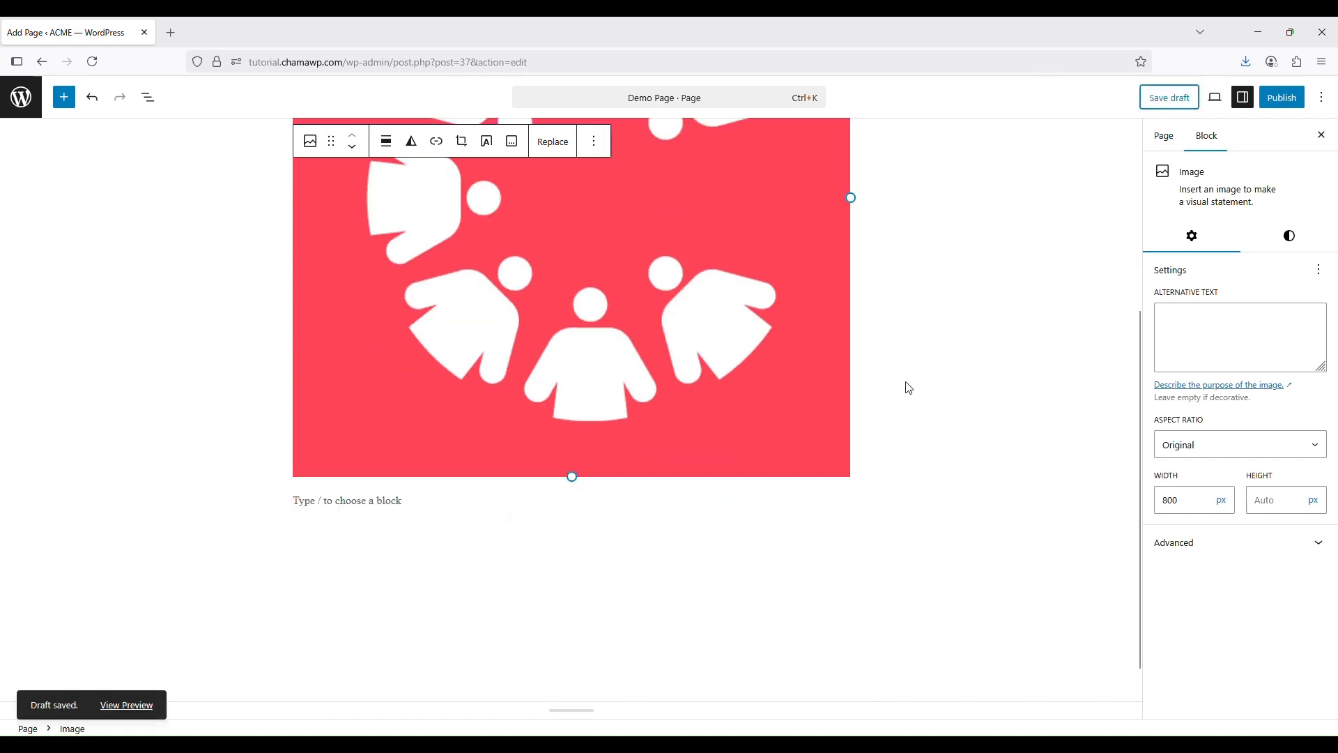
scroll(796, 433, "up", 4)
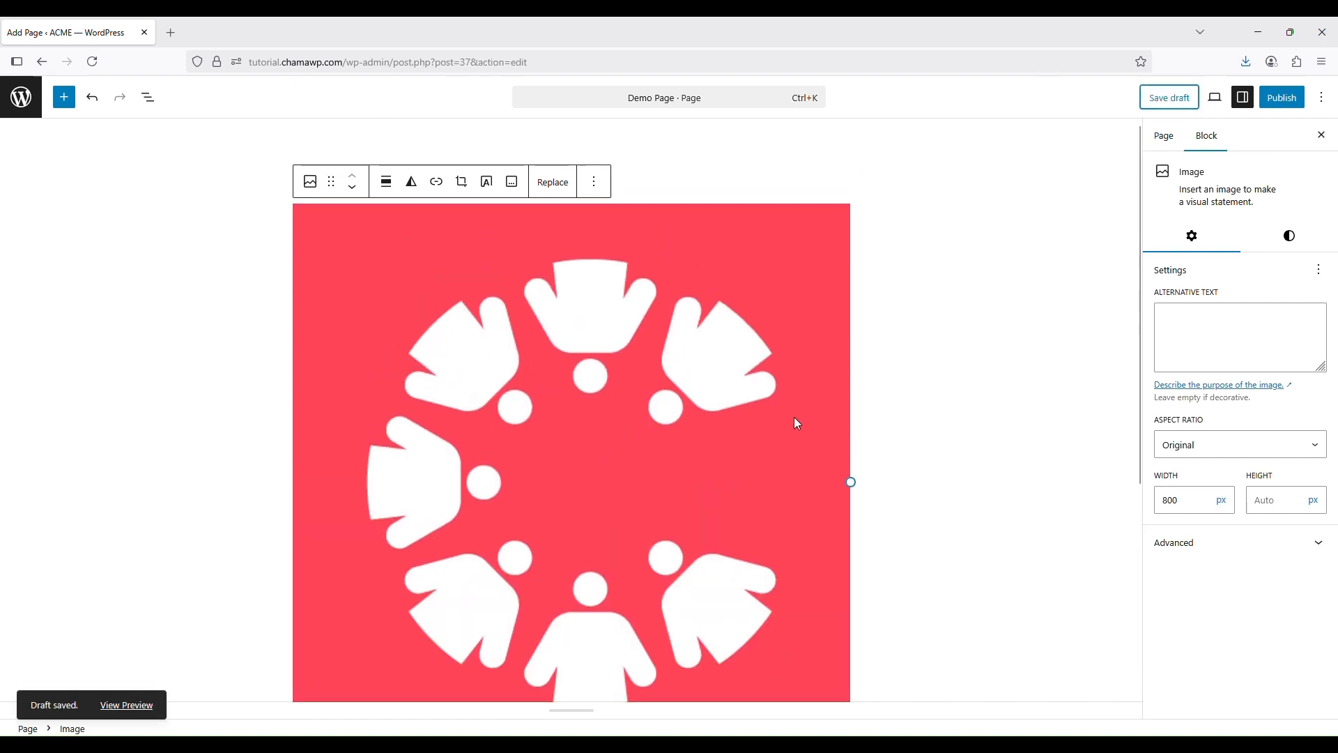
left_click(970, 275)
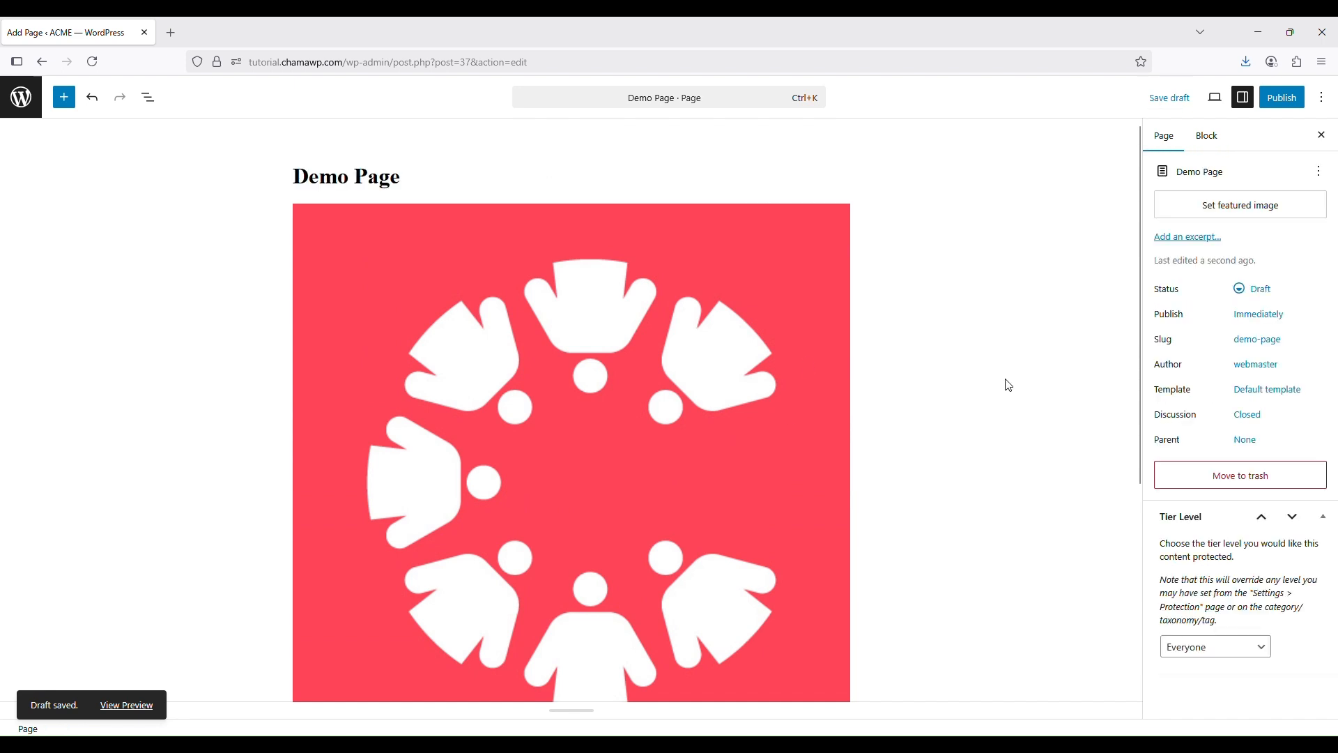
scroll(1006, 397, "down", 3)
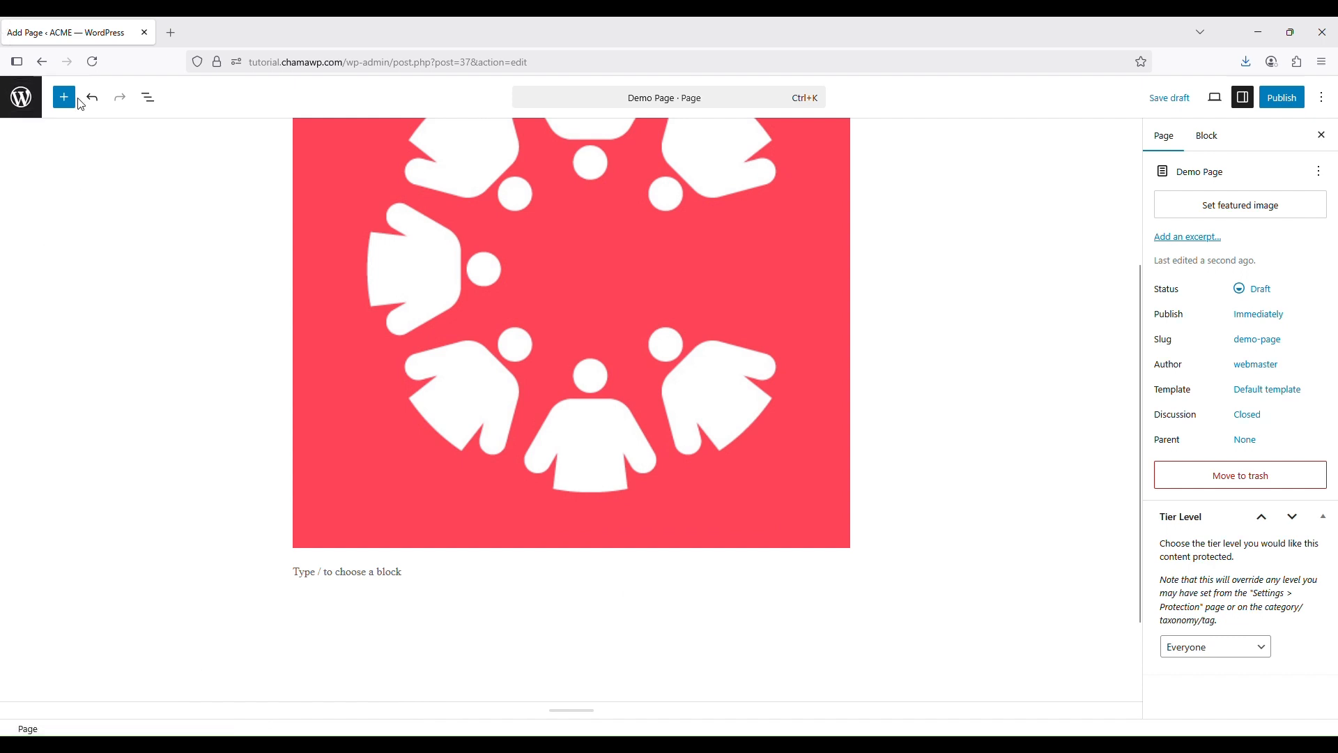
left_click(8, 103)
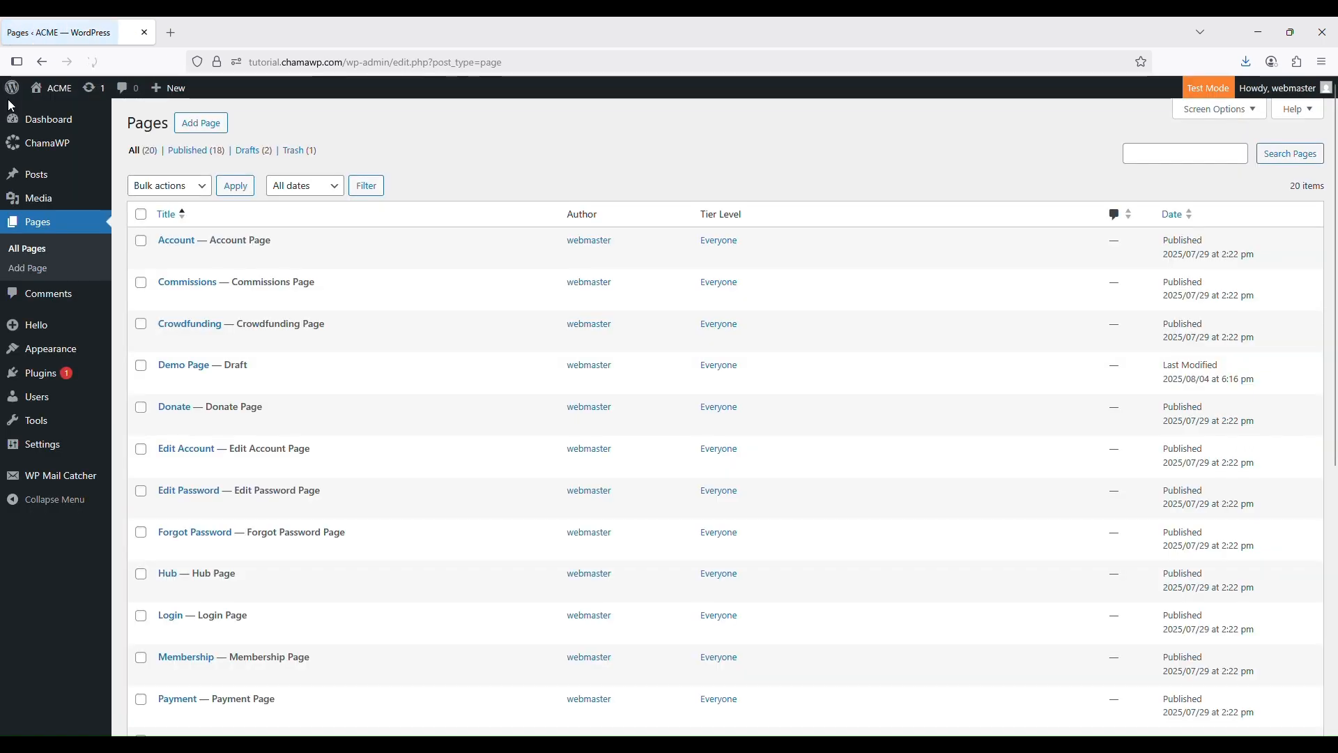
scroll(251, 446, "down", 2)
scroll(251, 446, "down", 1)
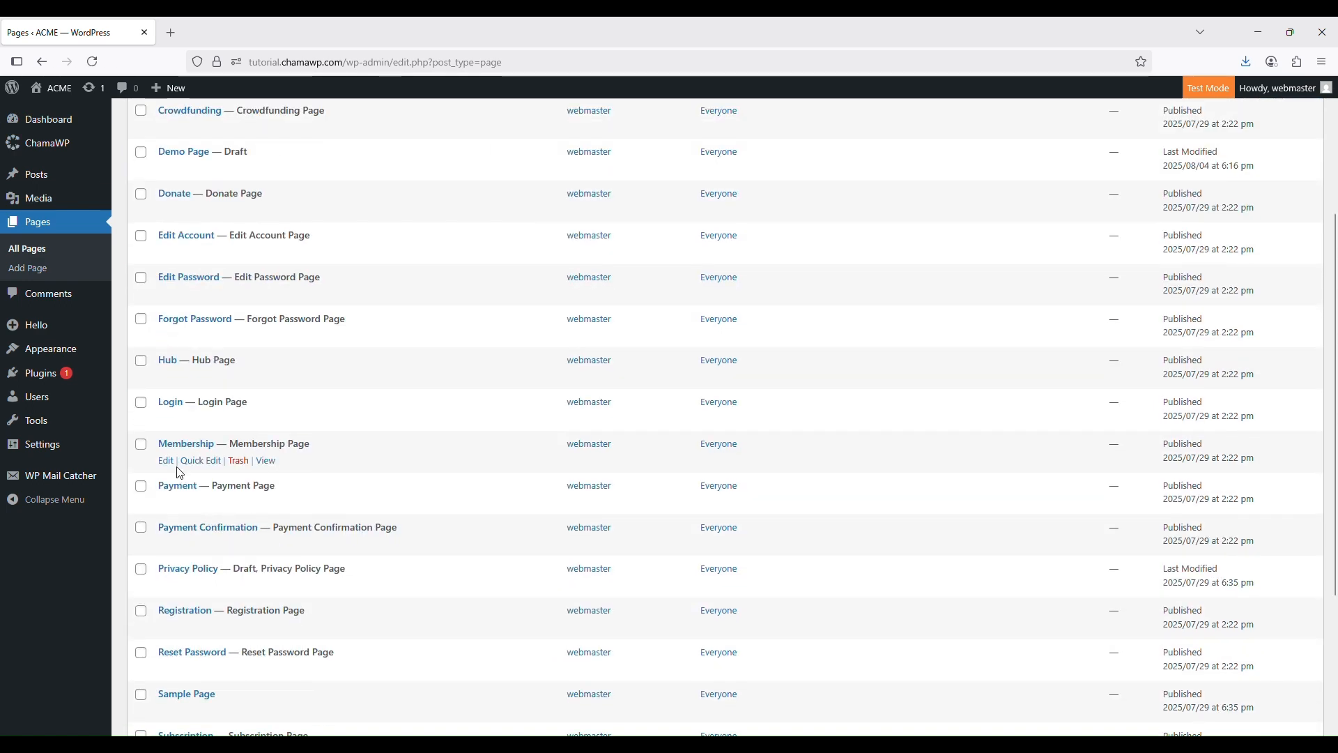
left_click(173, 461)
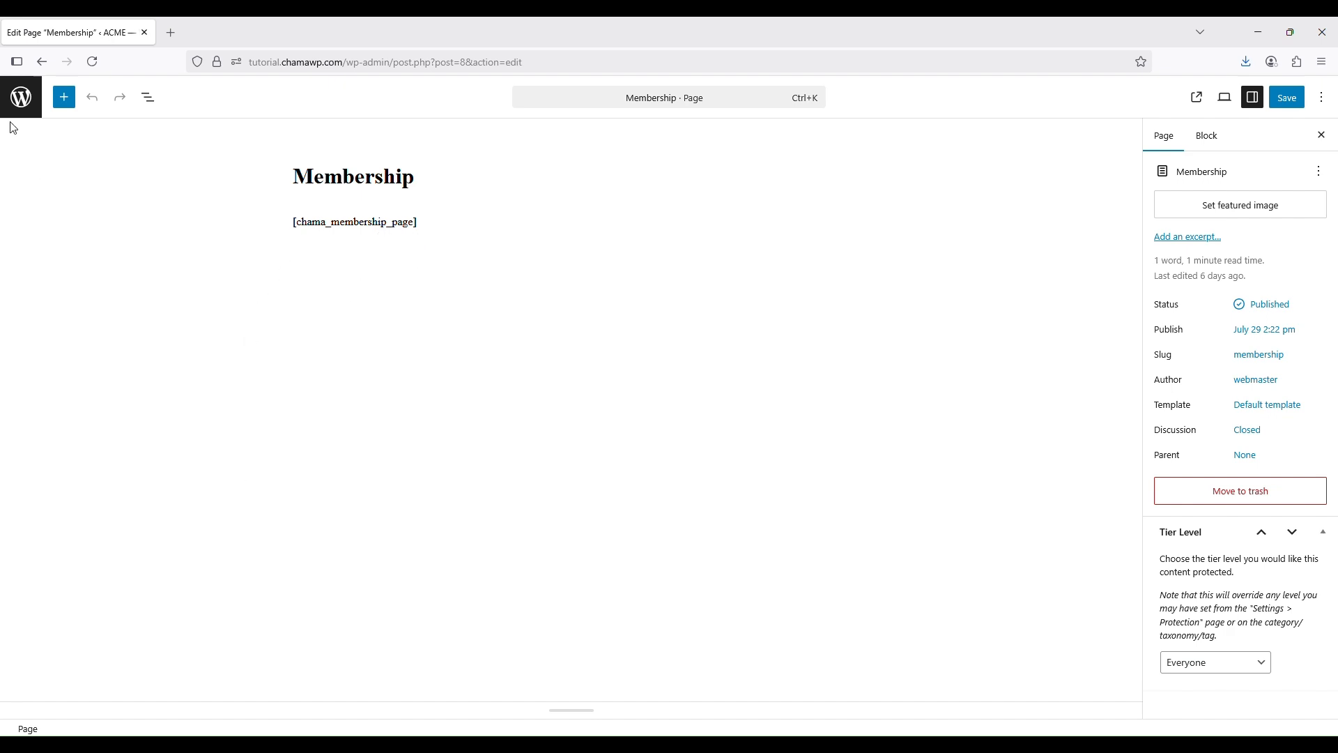
Return to the Pages list and search it for 'Demo' to show only the Demo Page draft
left_click(21, 96)
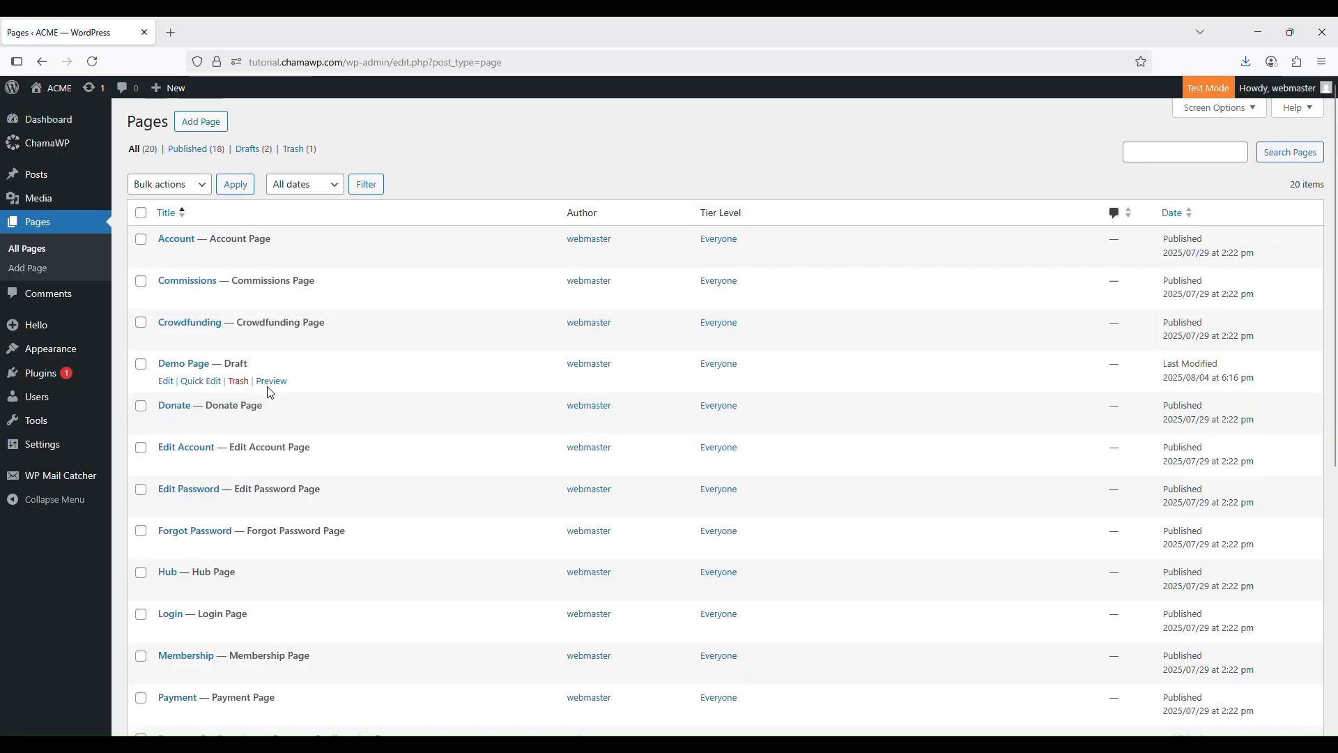
scroll(676, 269, "down", 2)
scroll(932, 209, "up", 2)
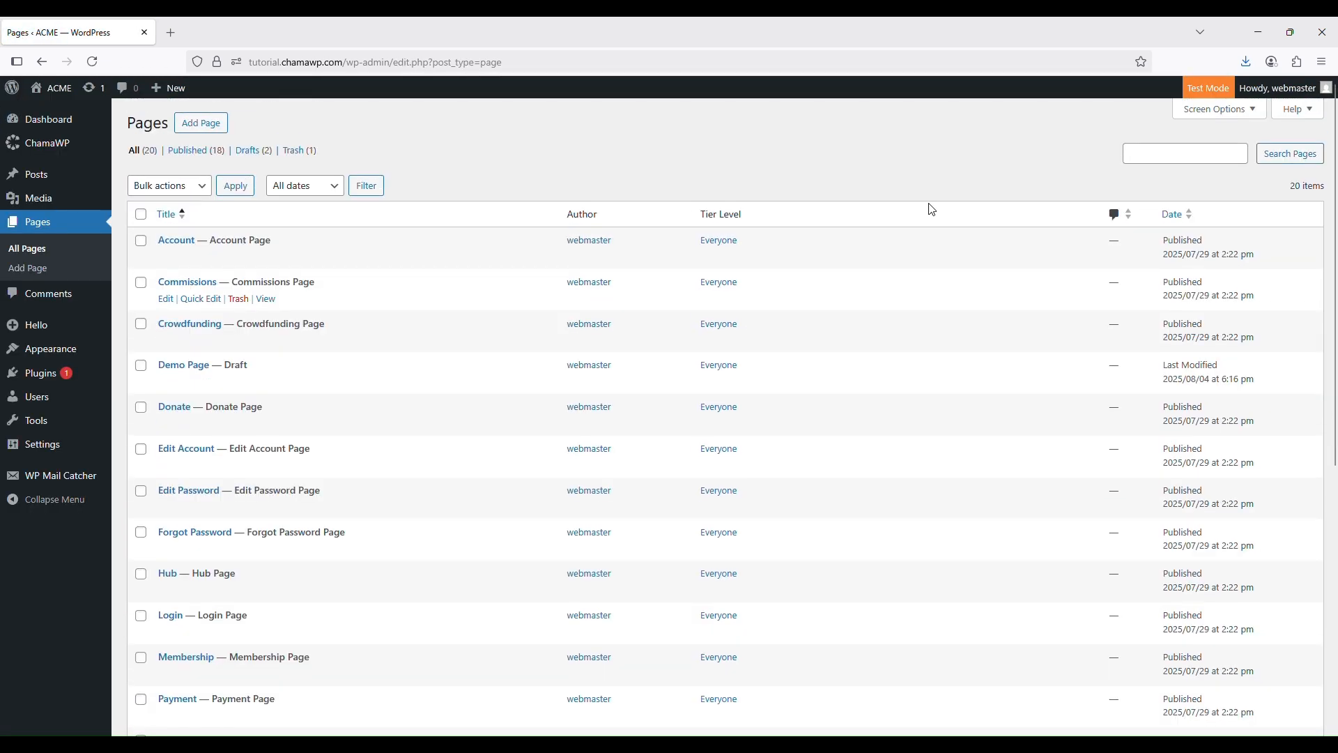
left_click(1180, 153)
type("Dem")
type("o")
key("Return")
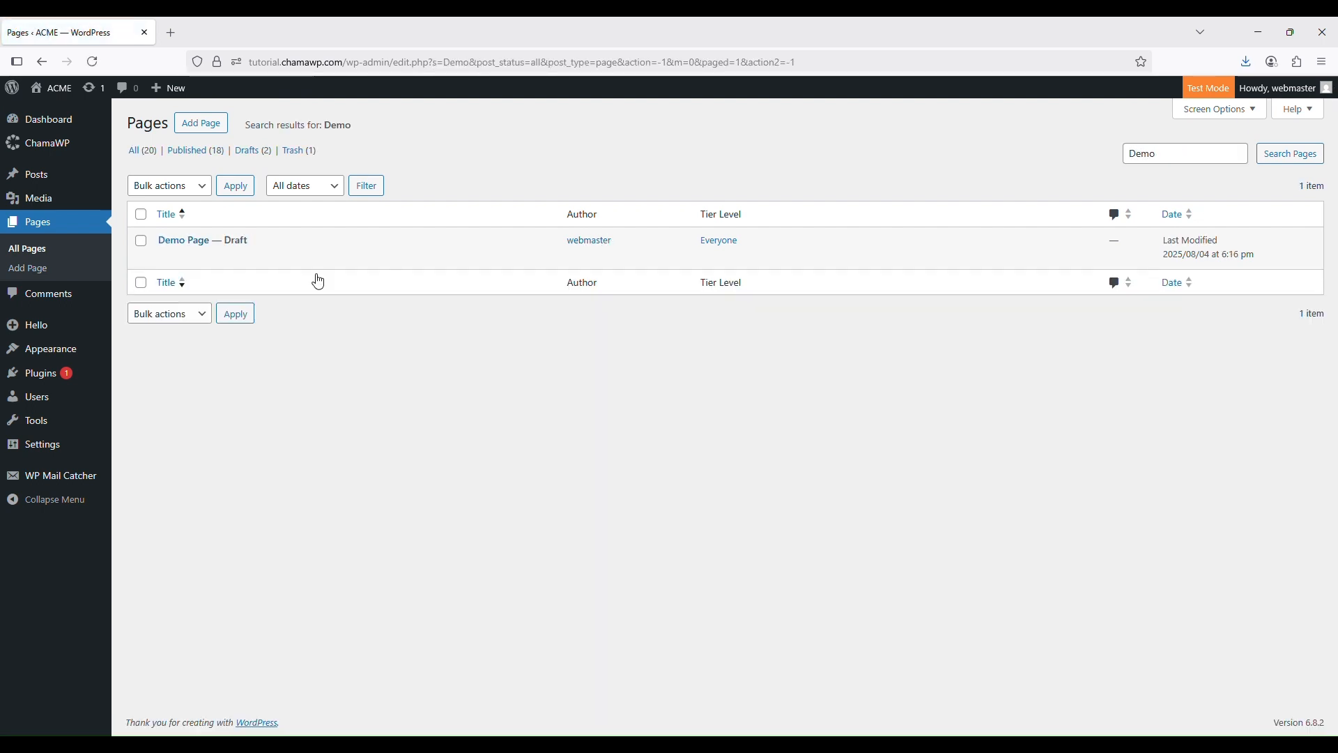
In the Demo Page draft, insert a Shortcode block below the image and start typing chama_membership_page
left_click(165, 257)
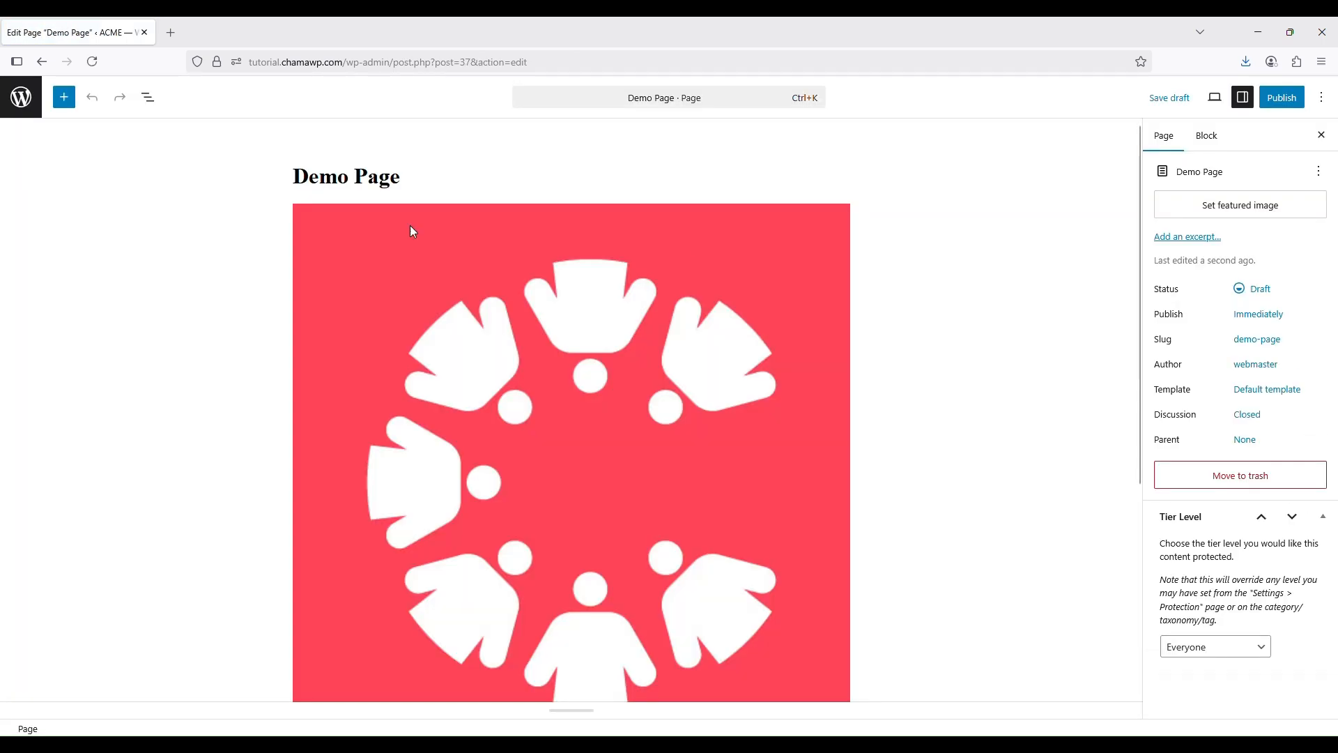
scroll(979, 328, "down", 5)
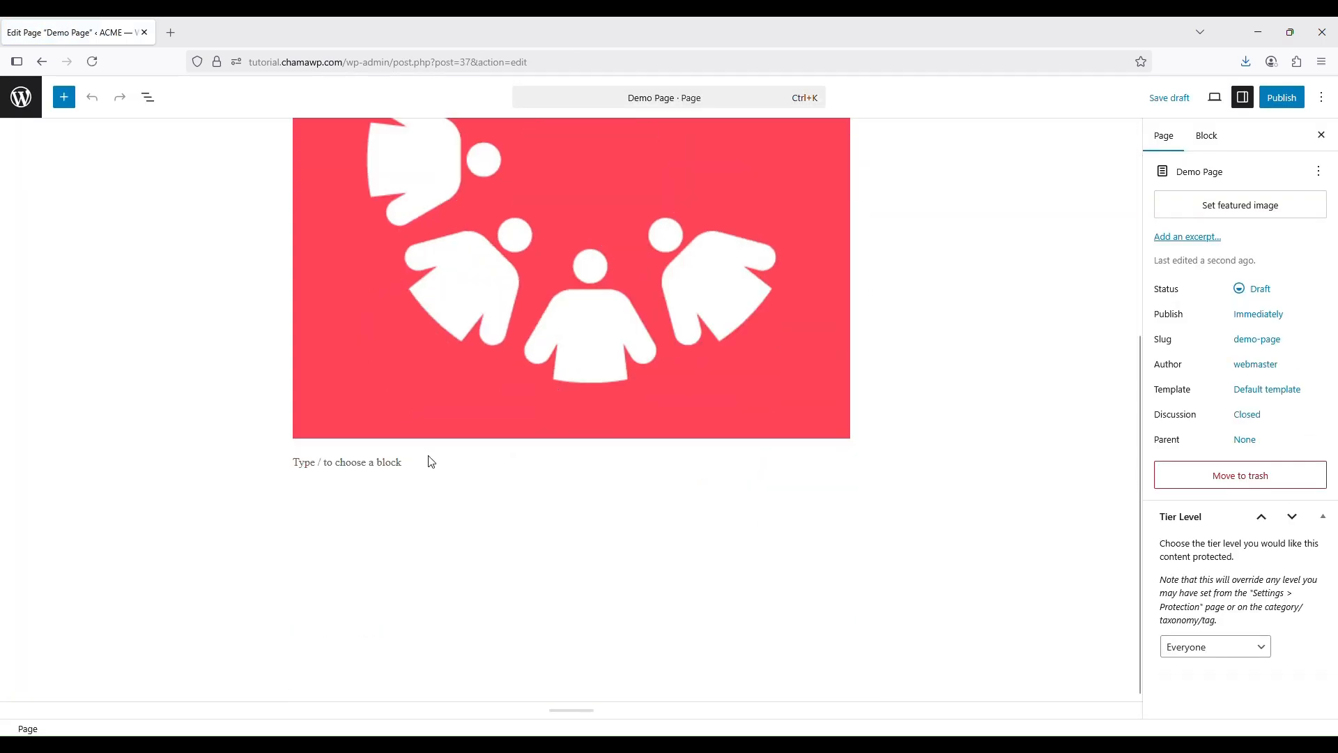
left_click(427, 462)
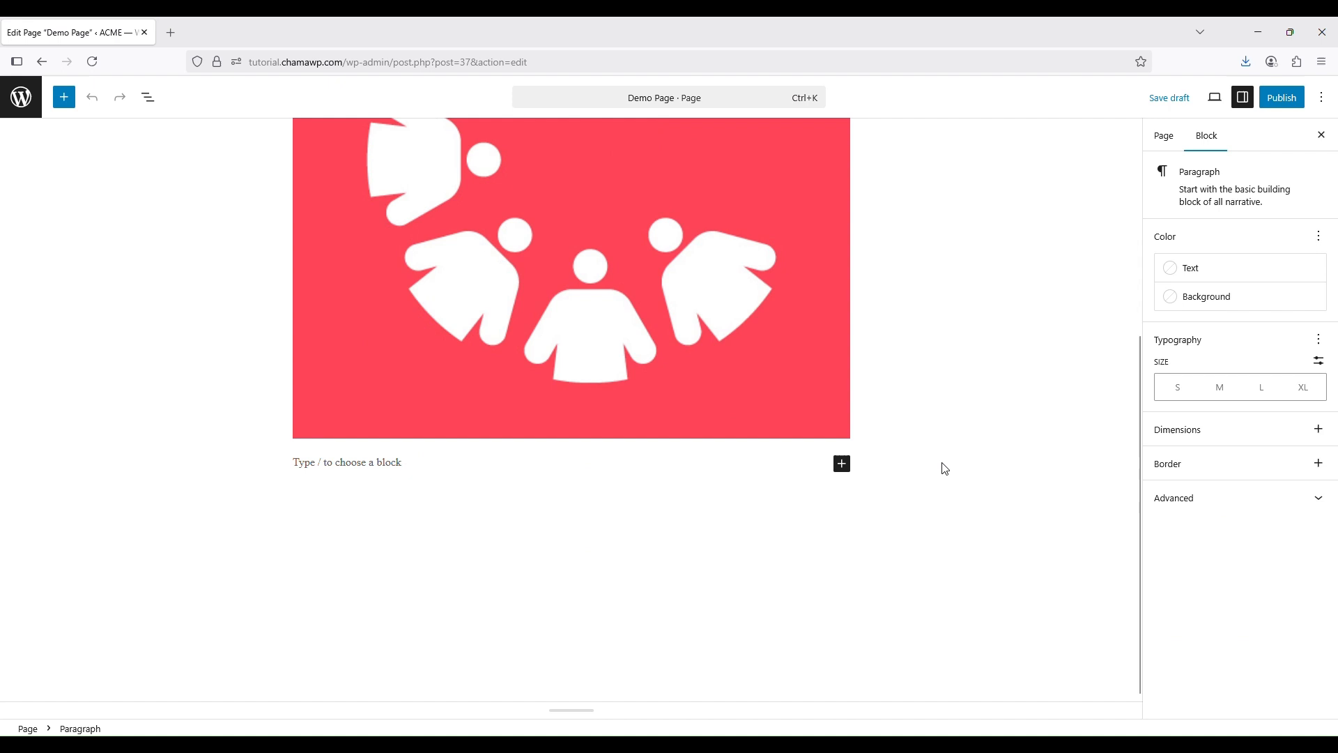
left_click(842, 463)
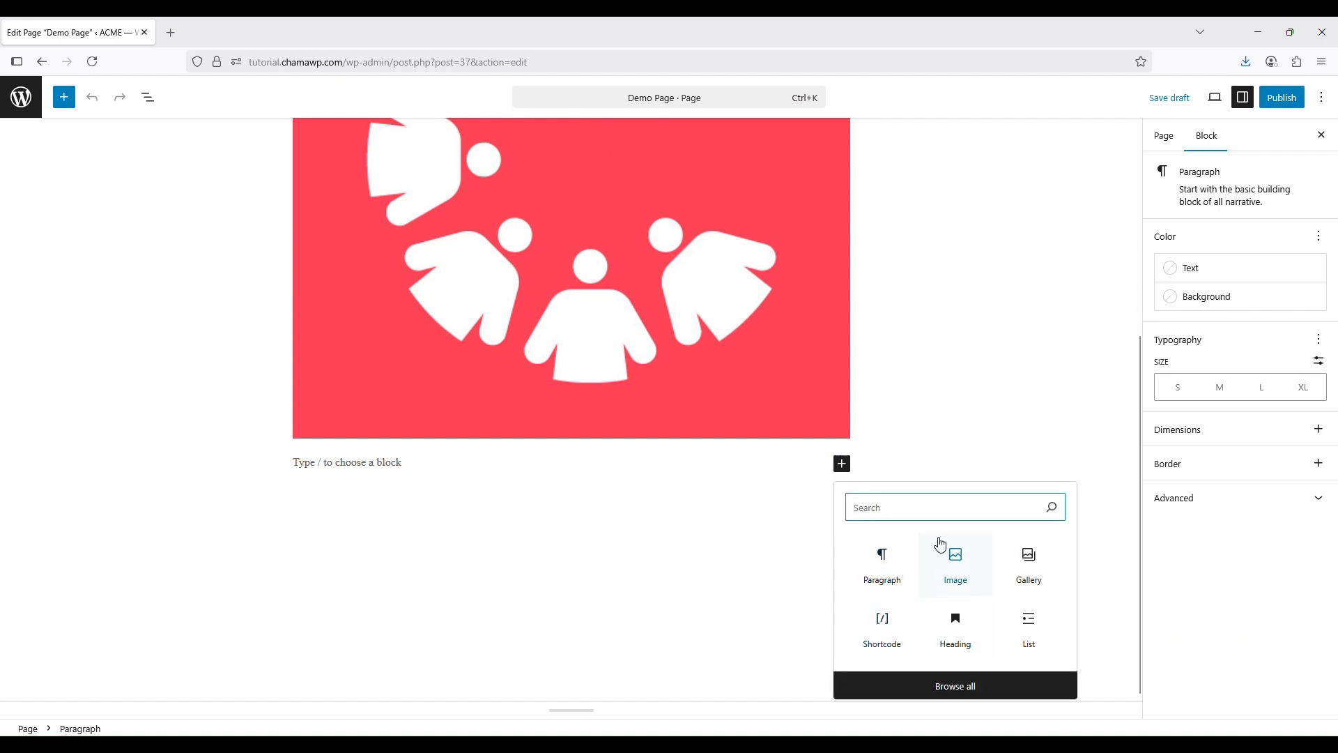
type("sg")
key("BackSpace")
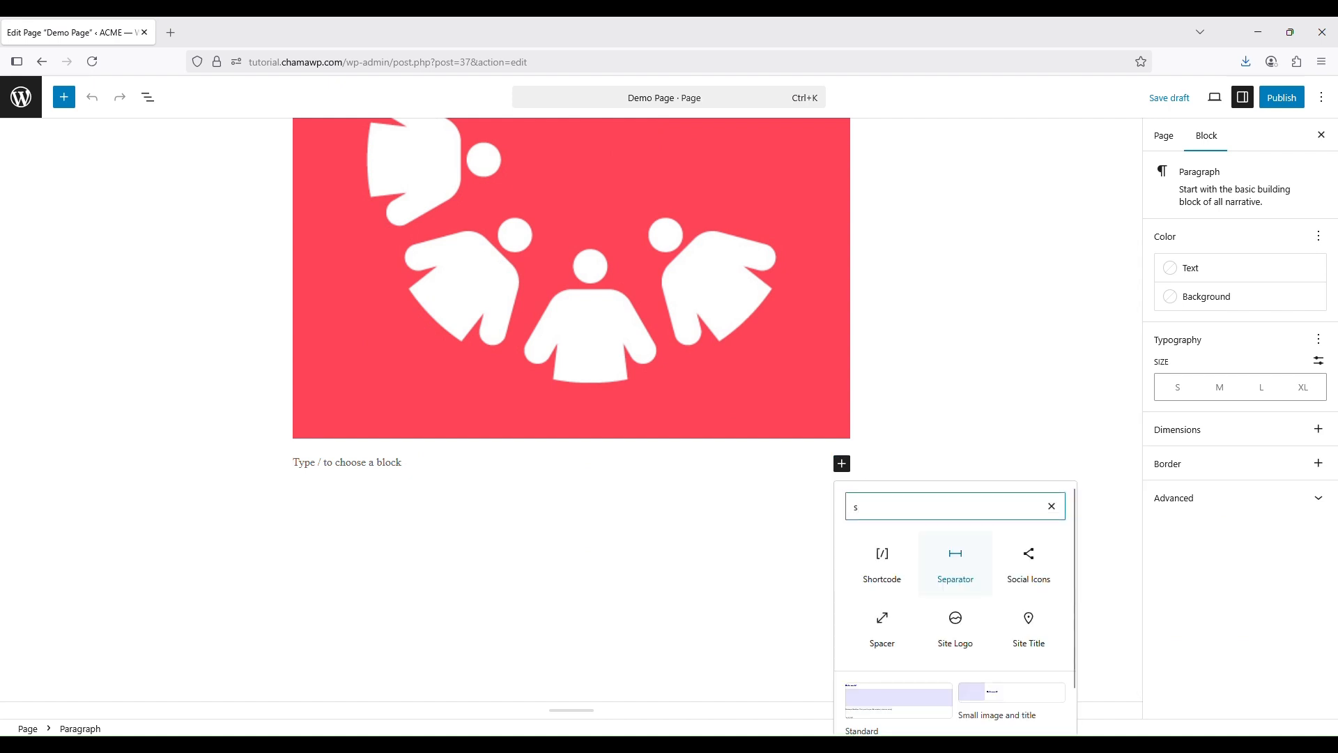
left_click(865, 590)
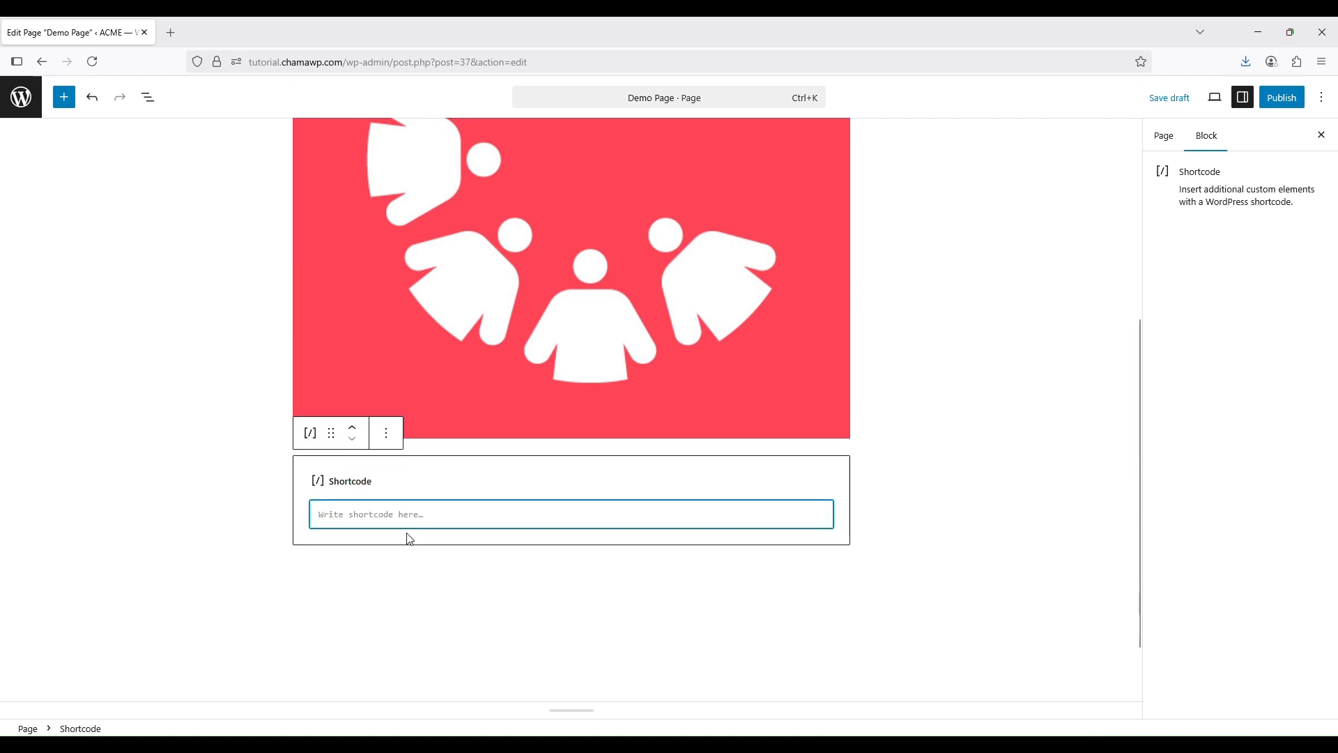
type("c")
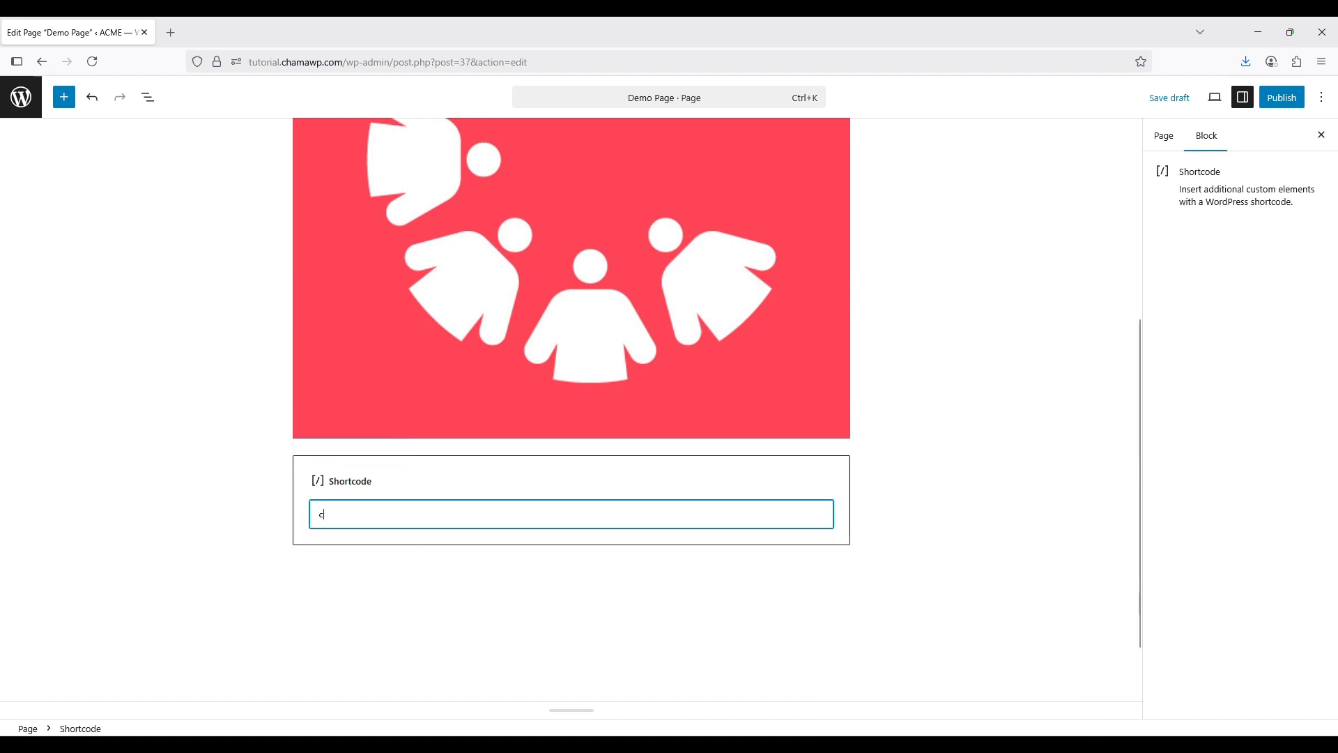
type("hama")
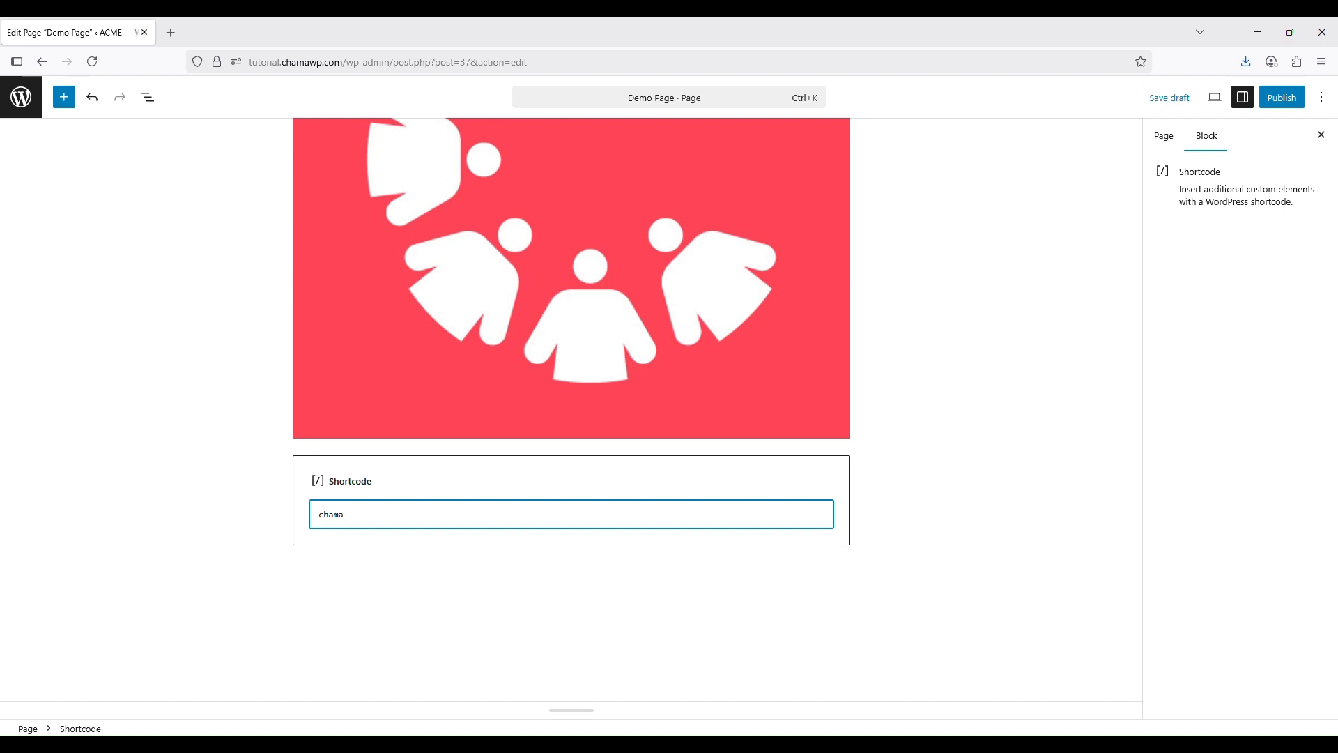
type("ma")
type(" membership_page")
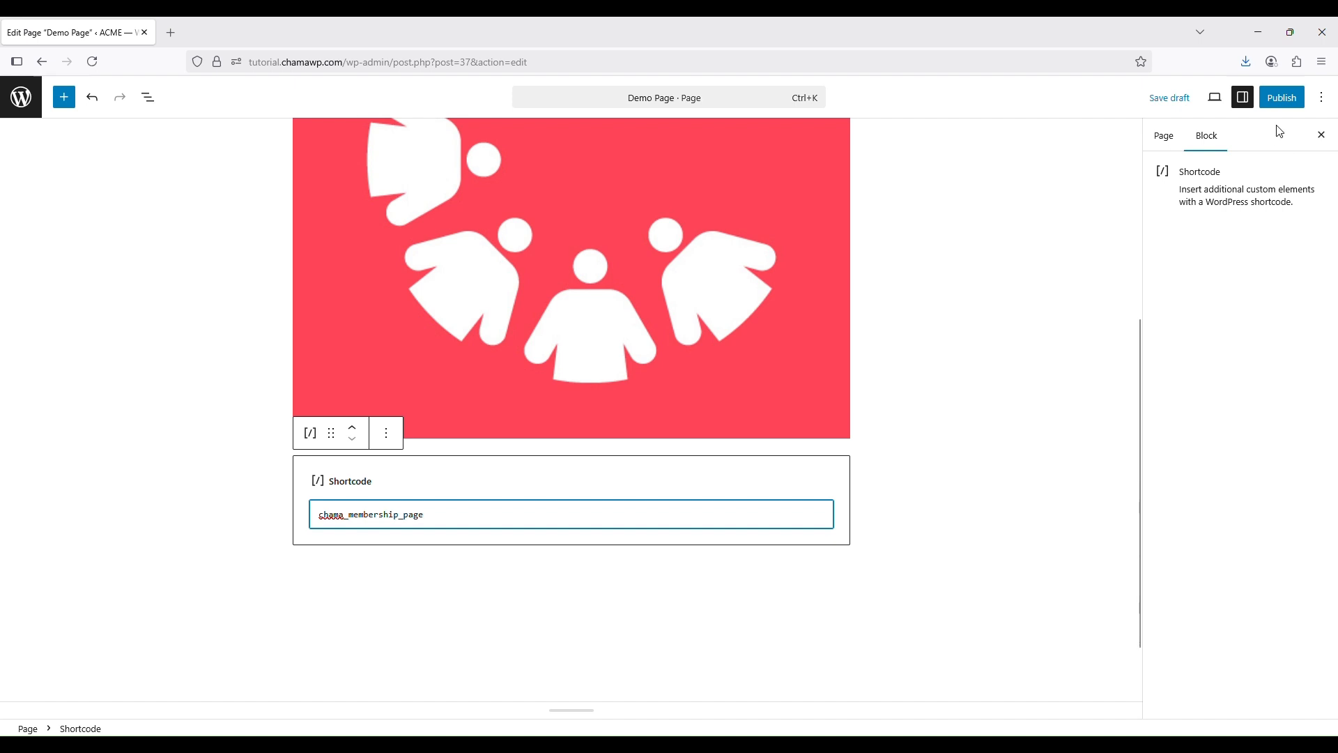
Publish the Demo Page through the pre-publish panel and go back to the 20-item Pages list
left_click(1276, 103)
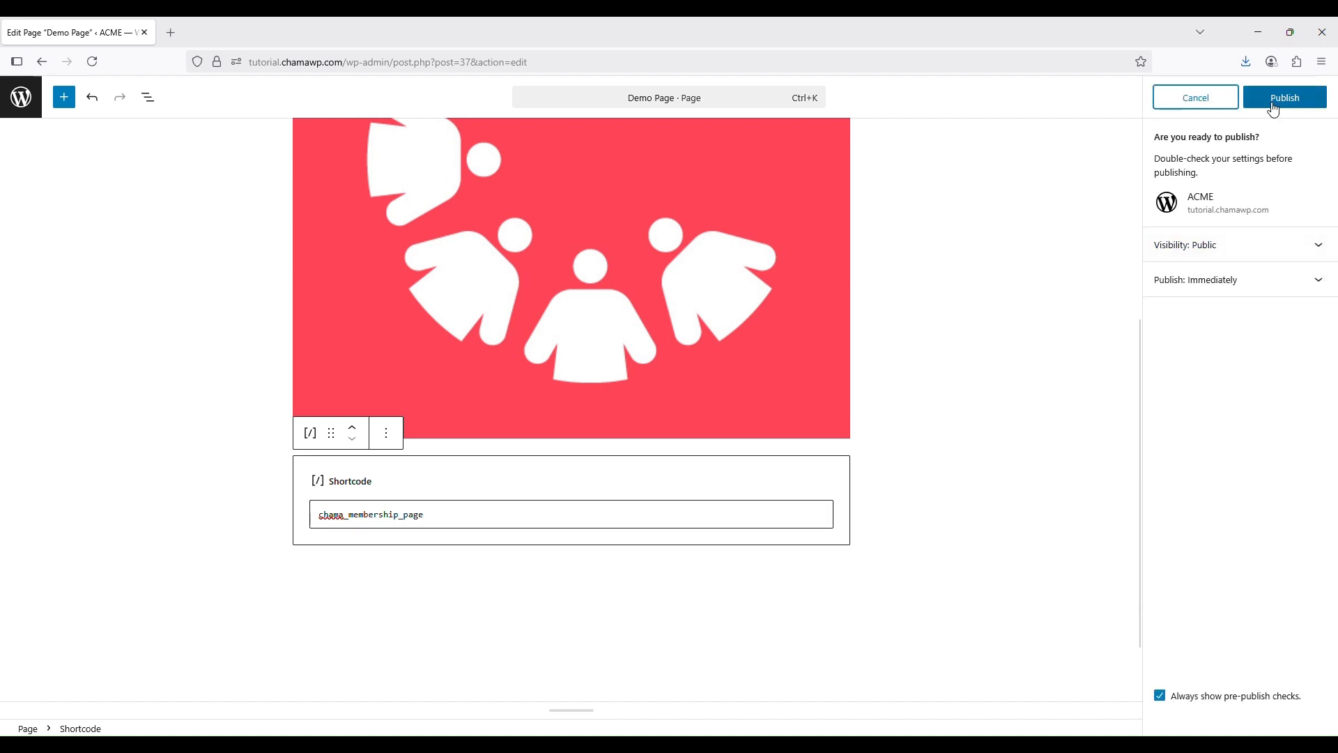
left_click(1276, 106)
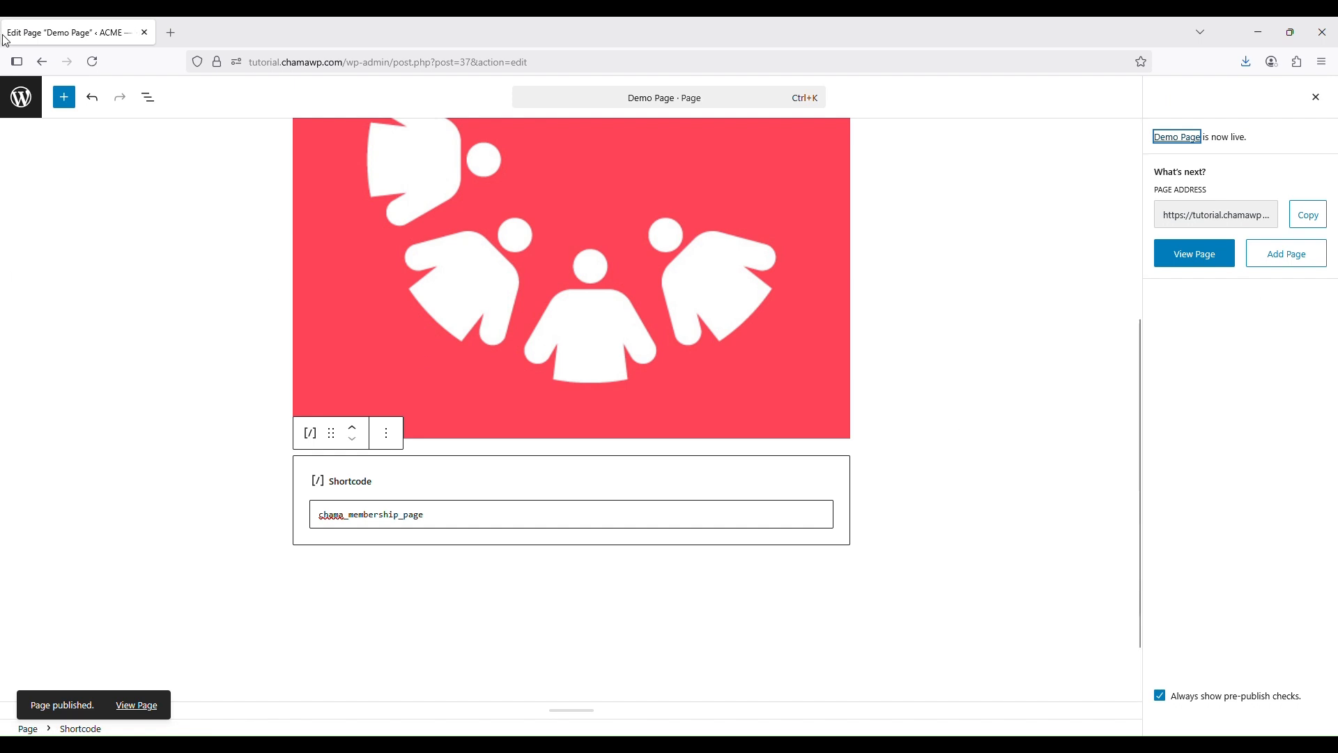
left_click(19, 110)
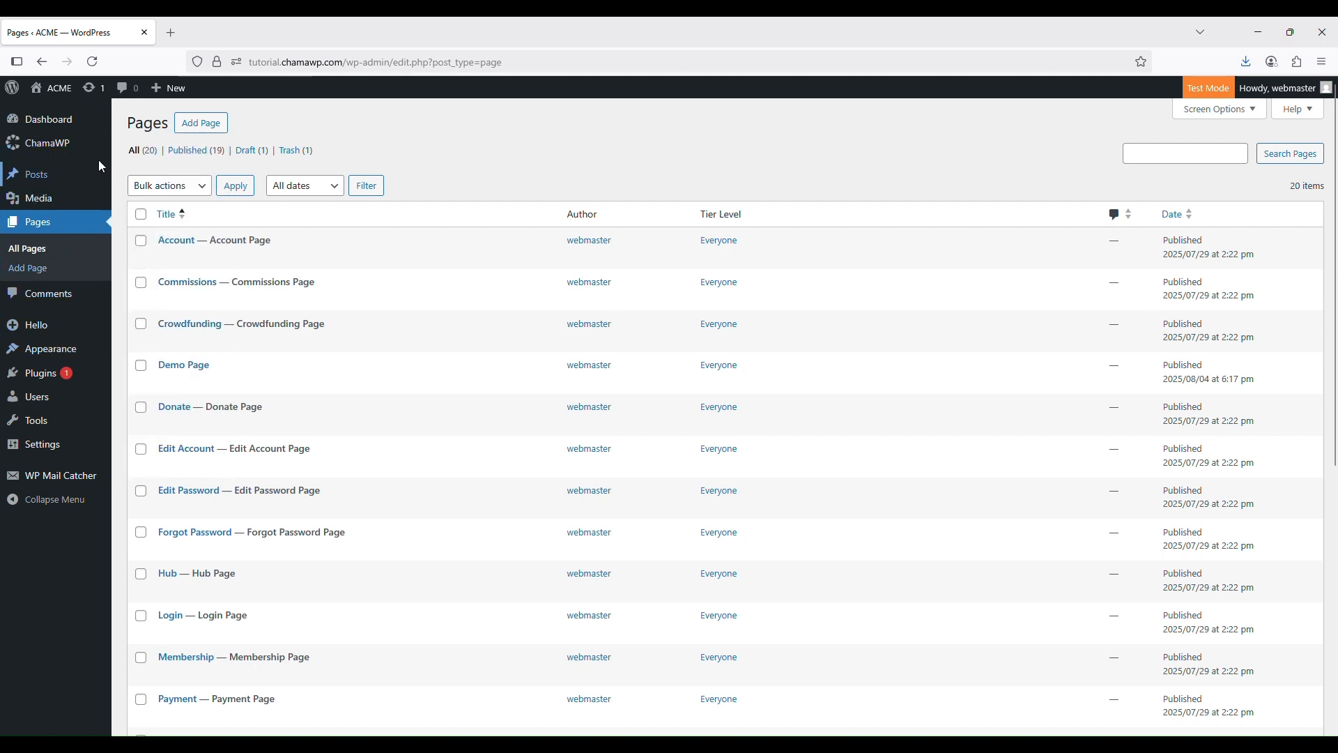
mouse_move(90, 151)
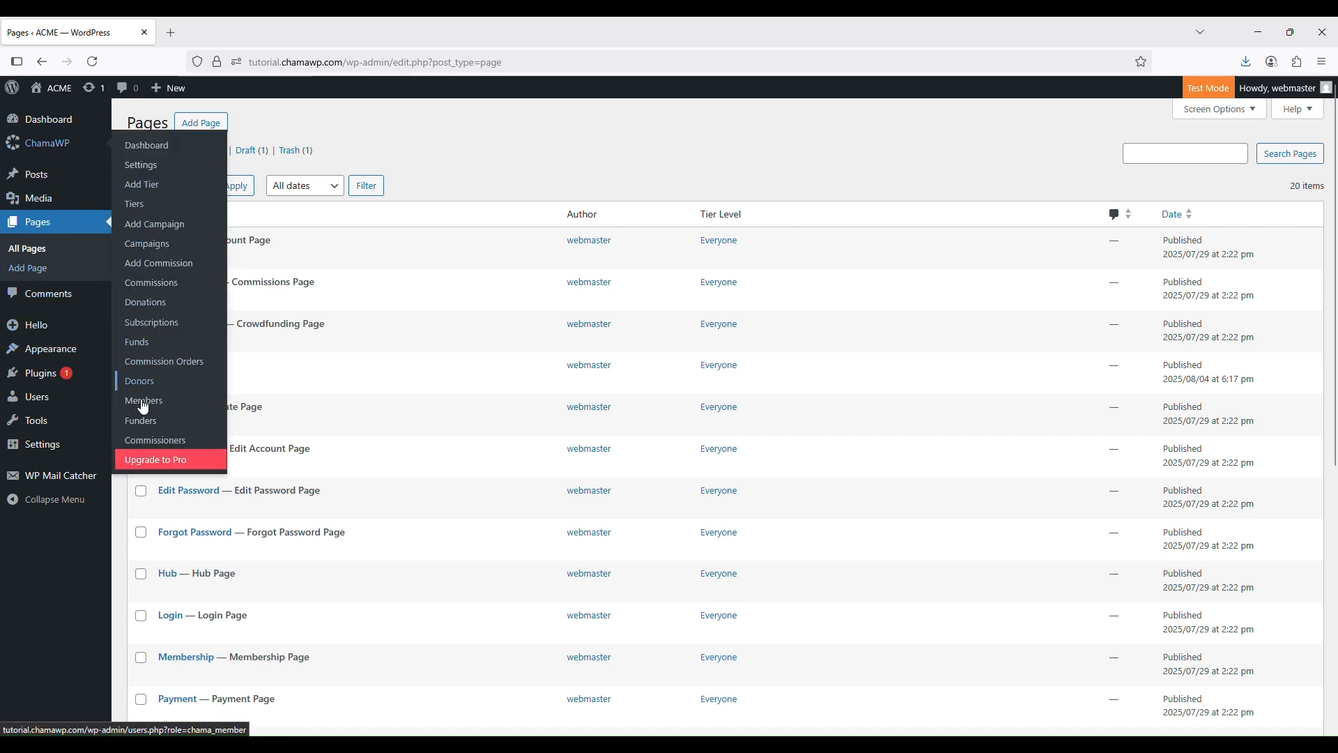
In ChamaWP page settings, assign Demo Page as the Membership Page and save
left_click(141, 165)
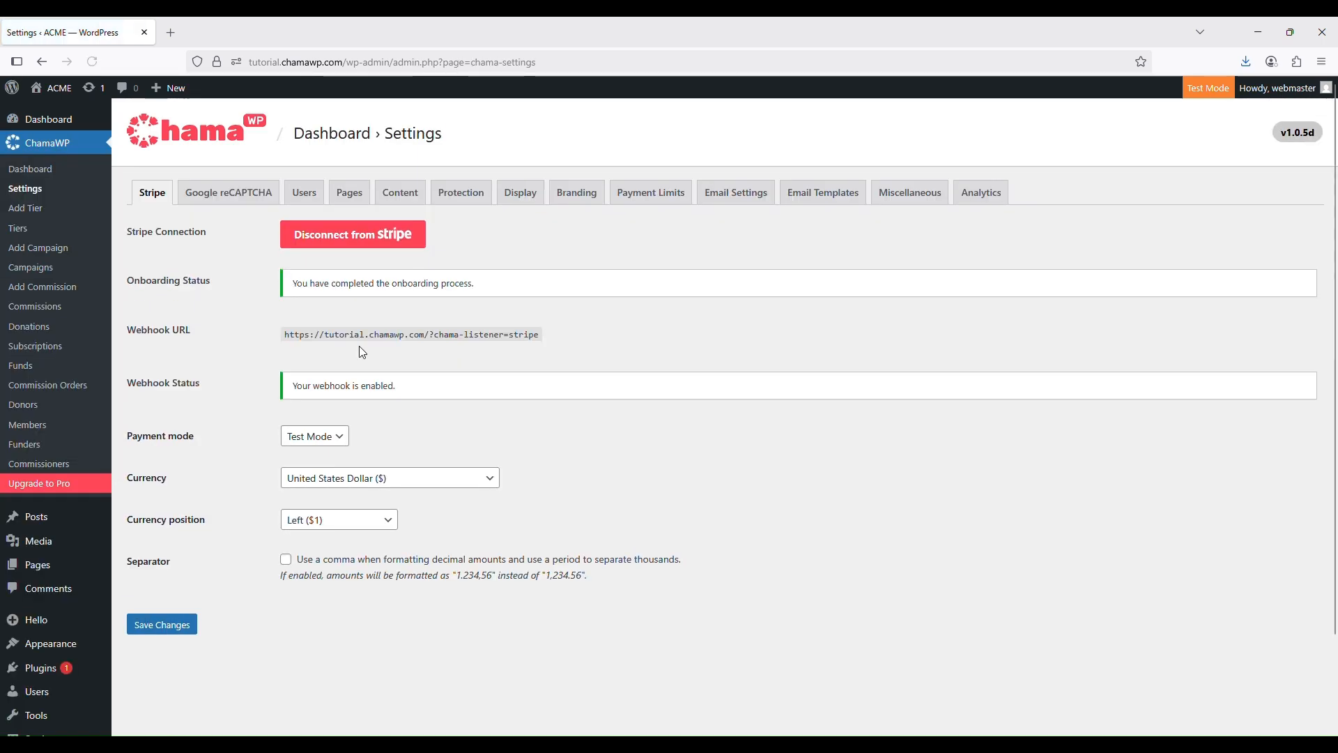
left_click(349, 192)
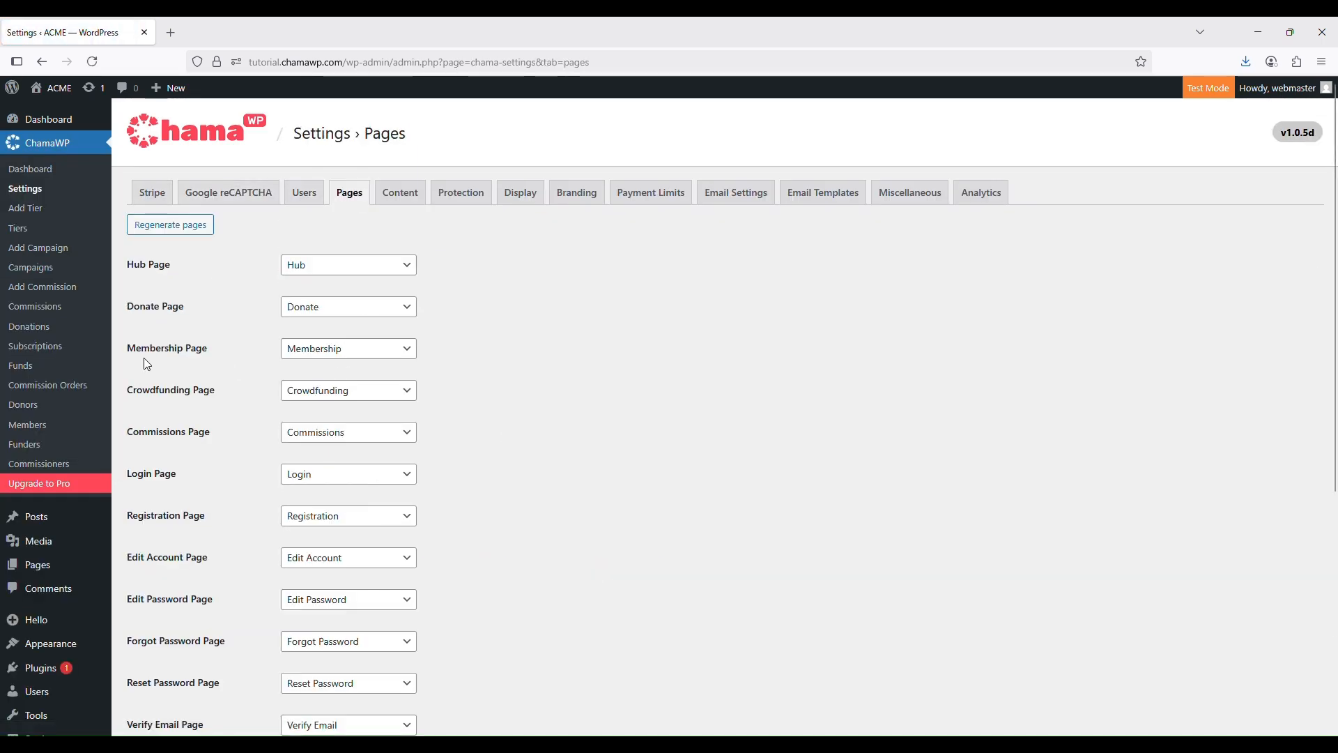
left_click(327, 352)
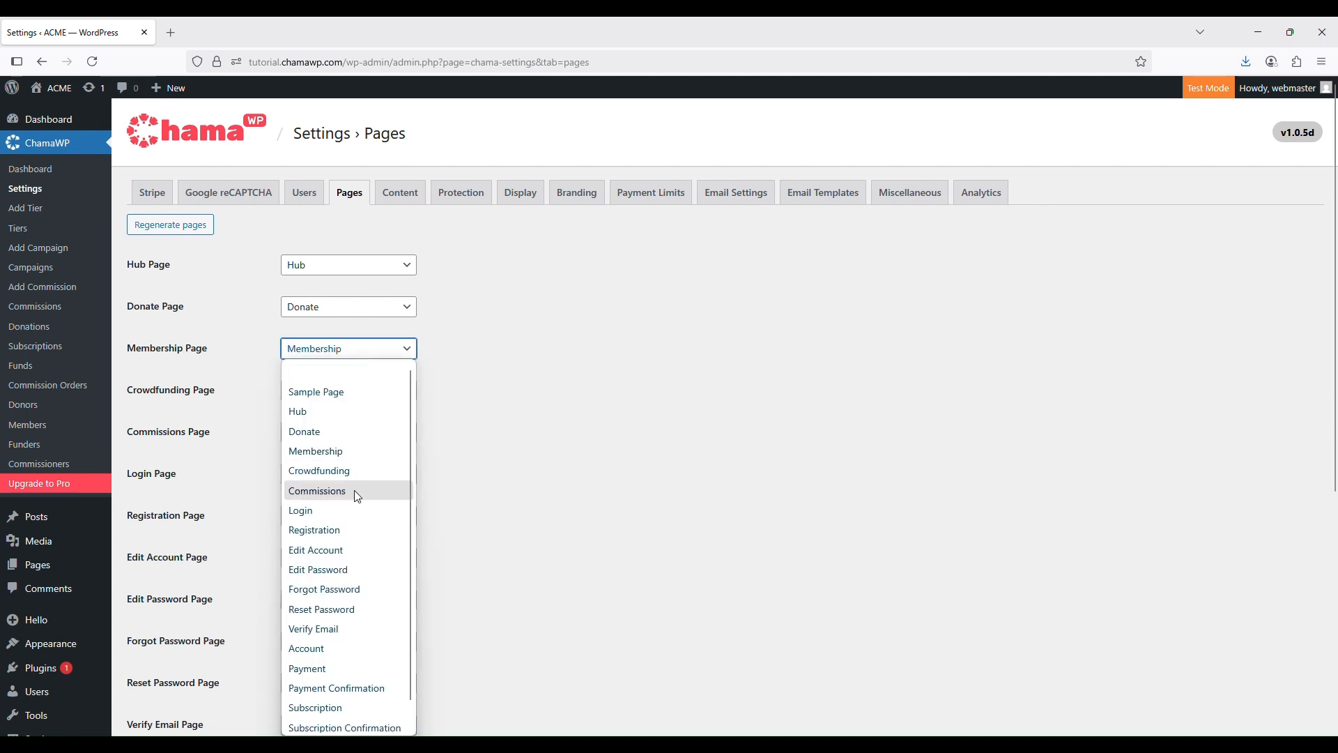
scroll(354, 493, "down", 1)
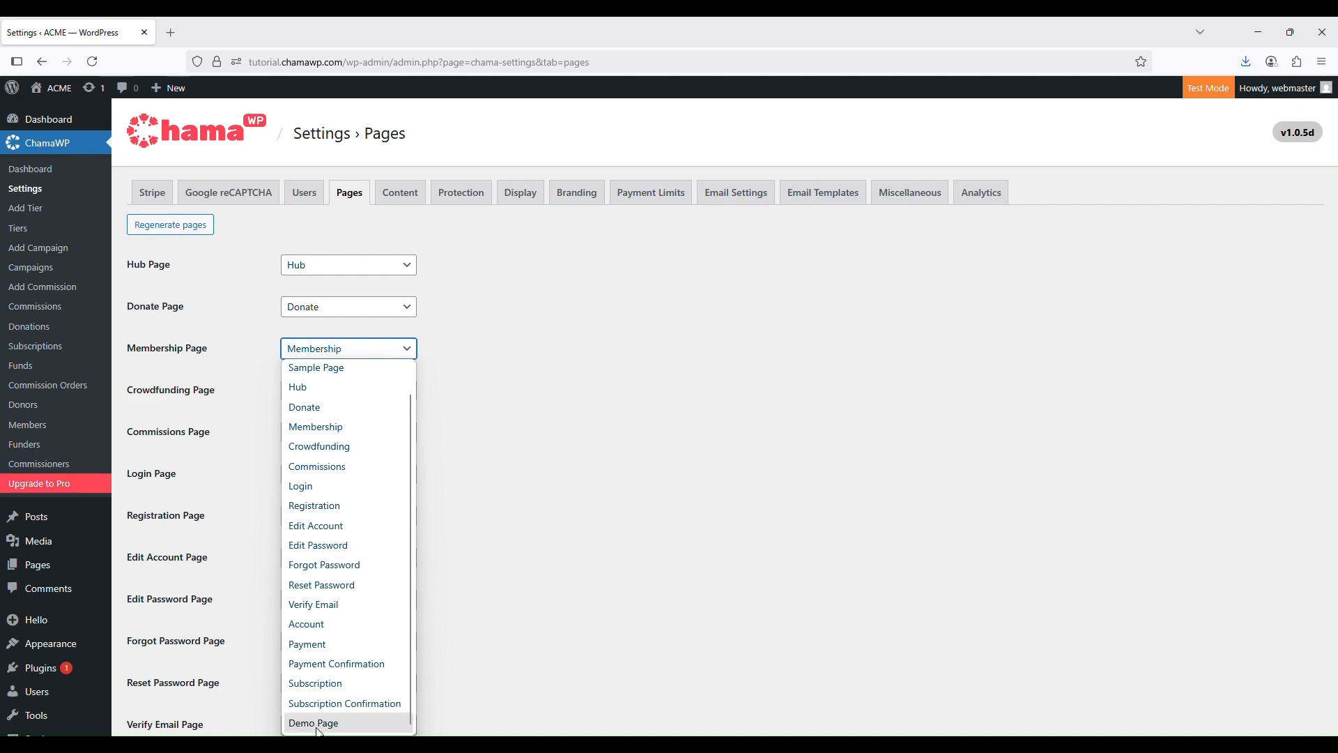
left_click(337, 729)
scroll(465, 613, "down", 4)
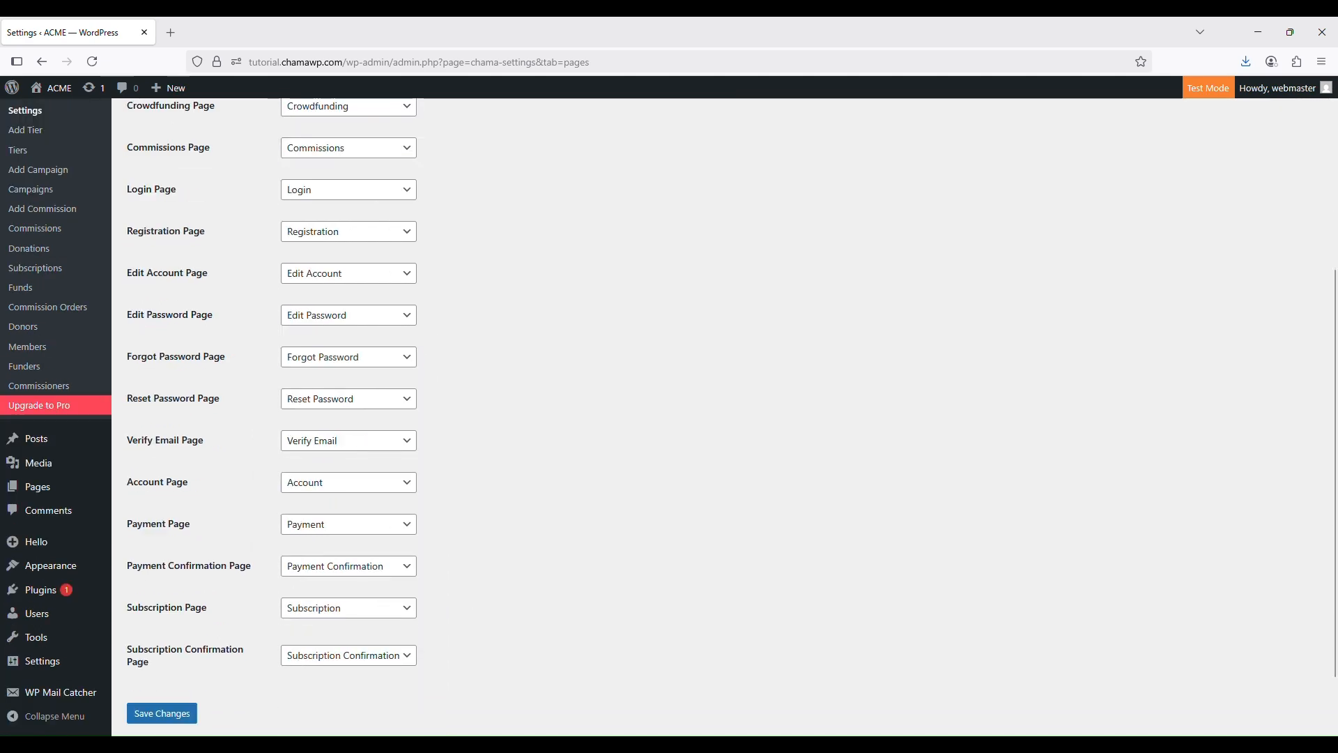
left_click(156, 716)
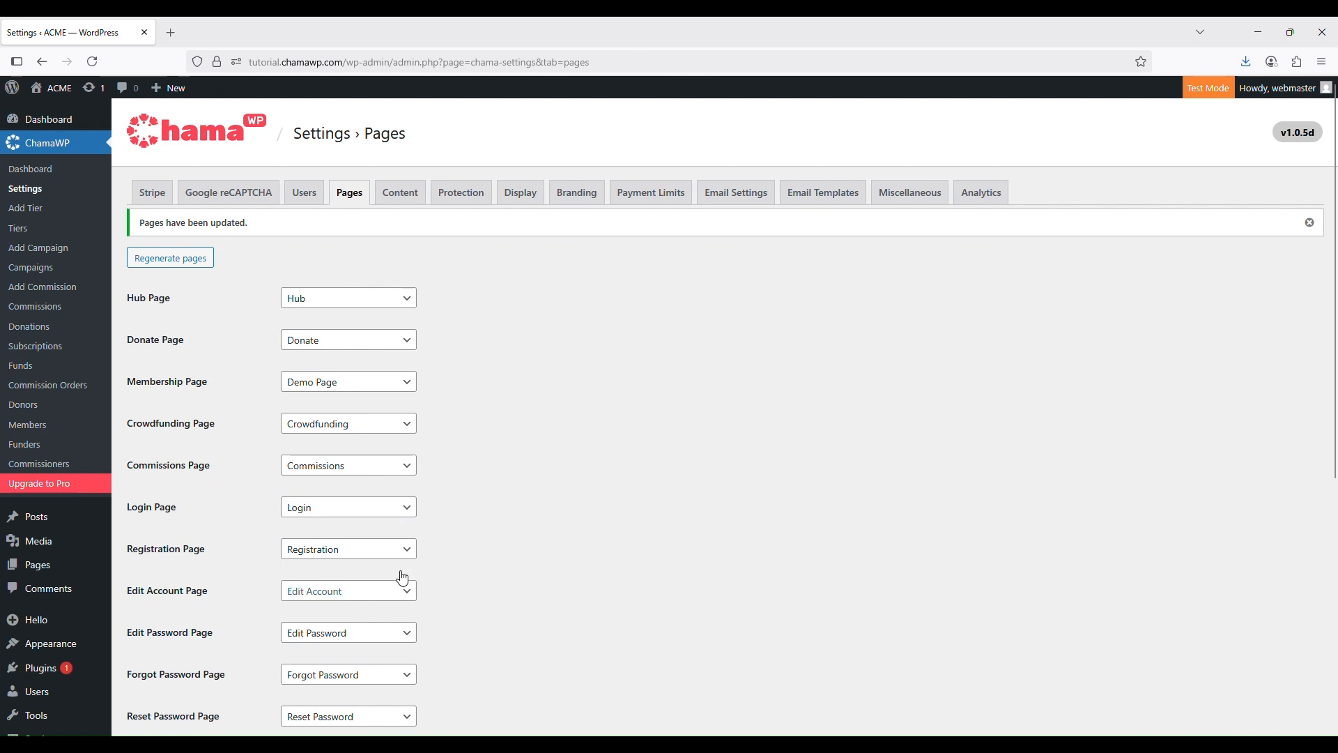
Set the Membership Page back to Membership and save the assignment again
left_click(370, 380)
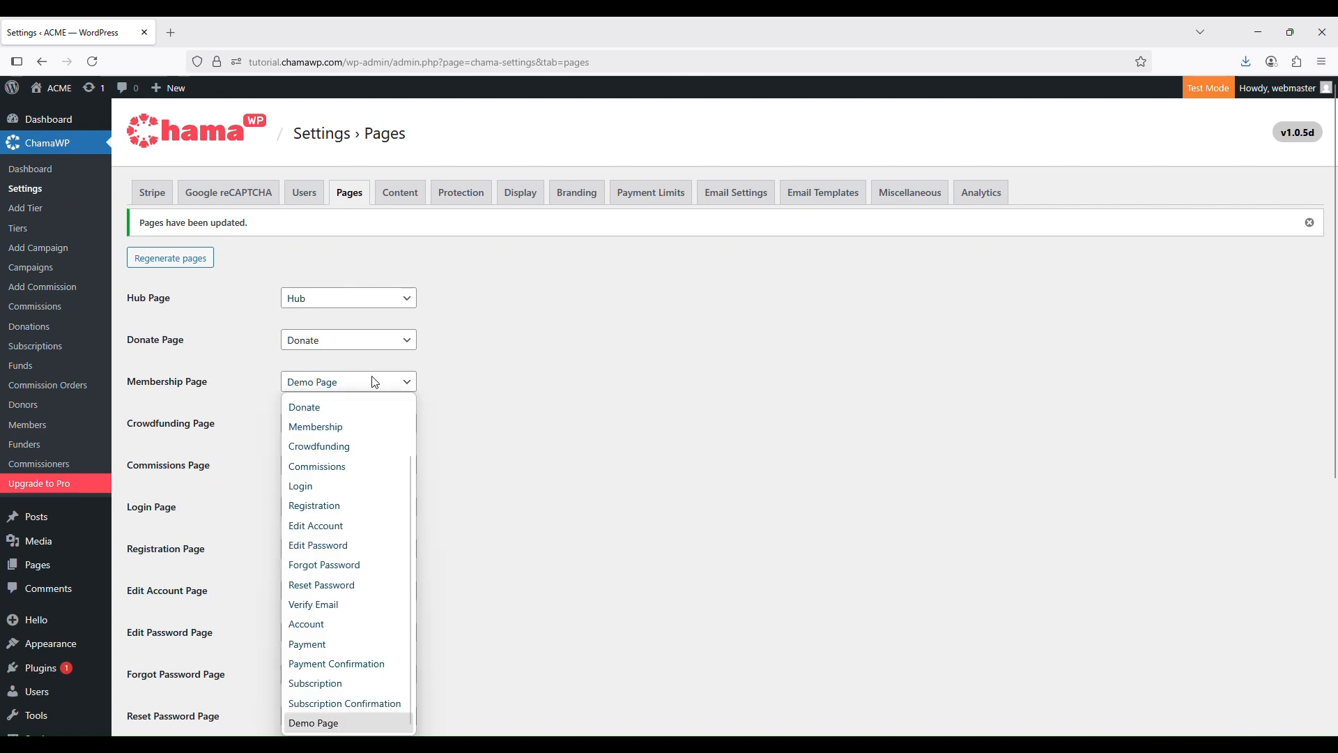
left_click(348, 427)
scroll(547, 512, "down", 6)
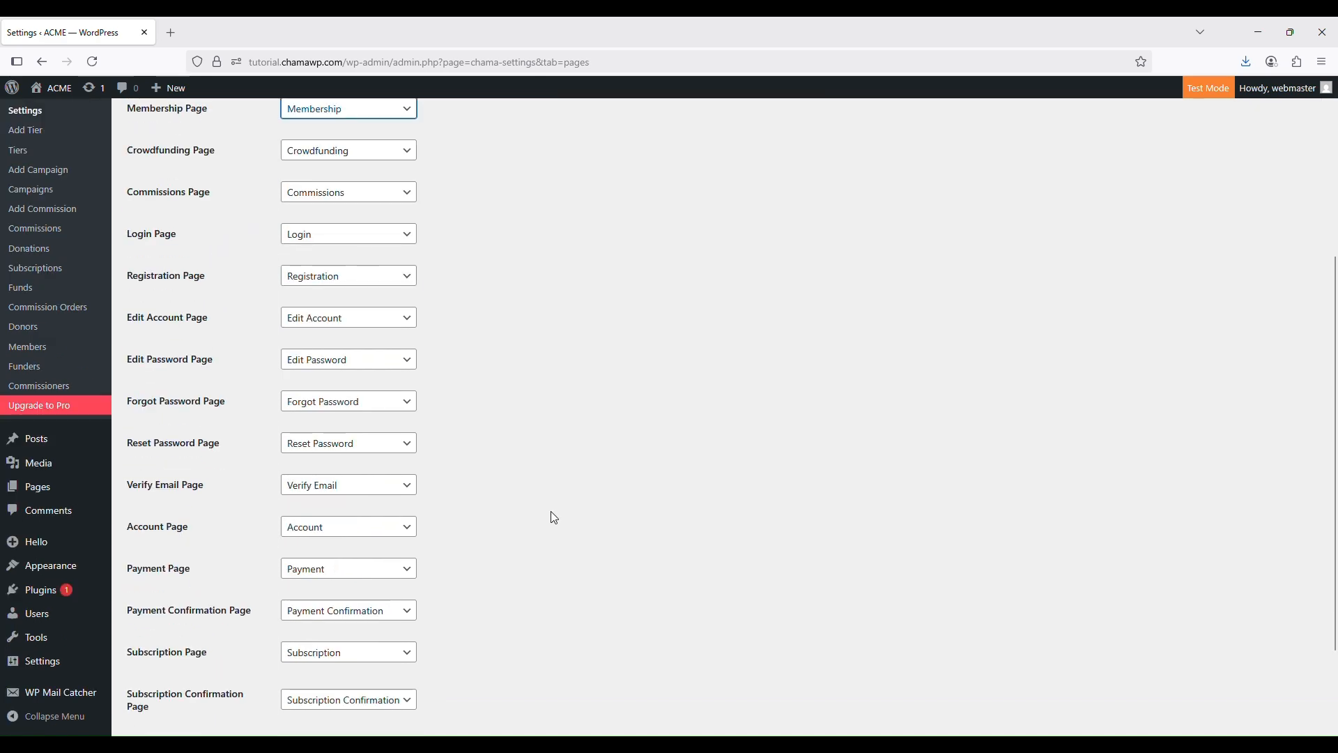
left_click(143, 638)
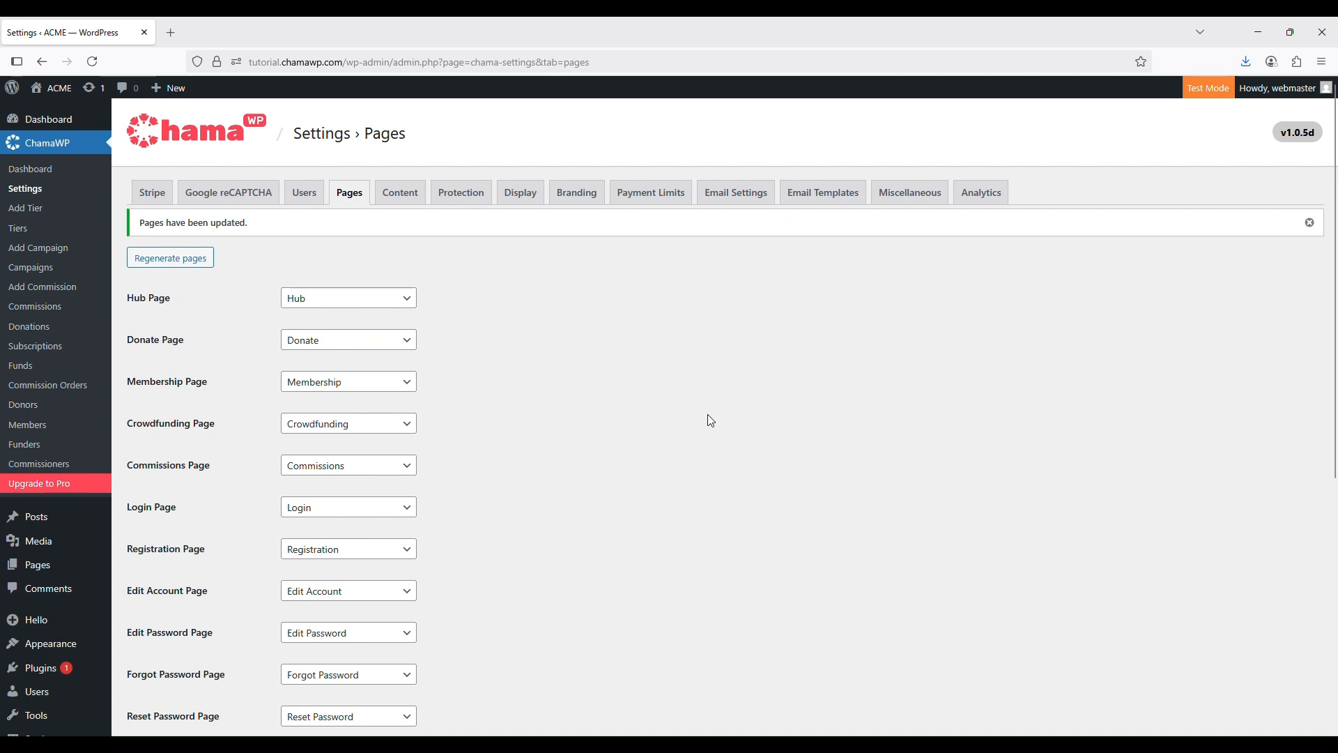
Show the ChamaWP Content settings and select the site's base address in the address bar
left_click(409, 197)
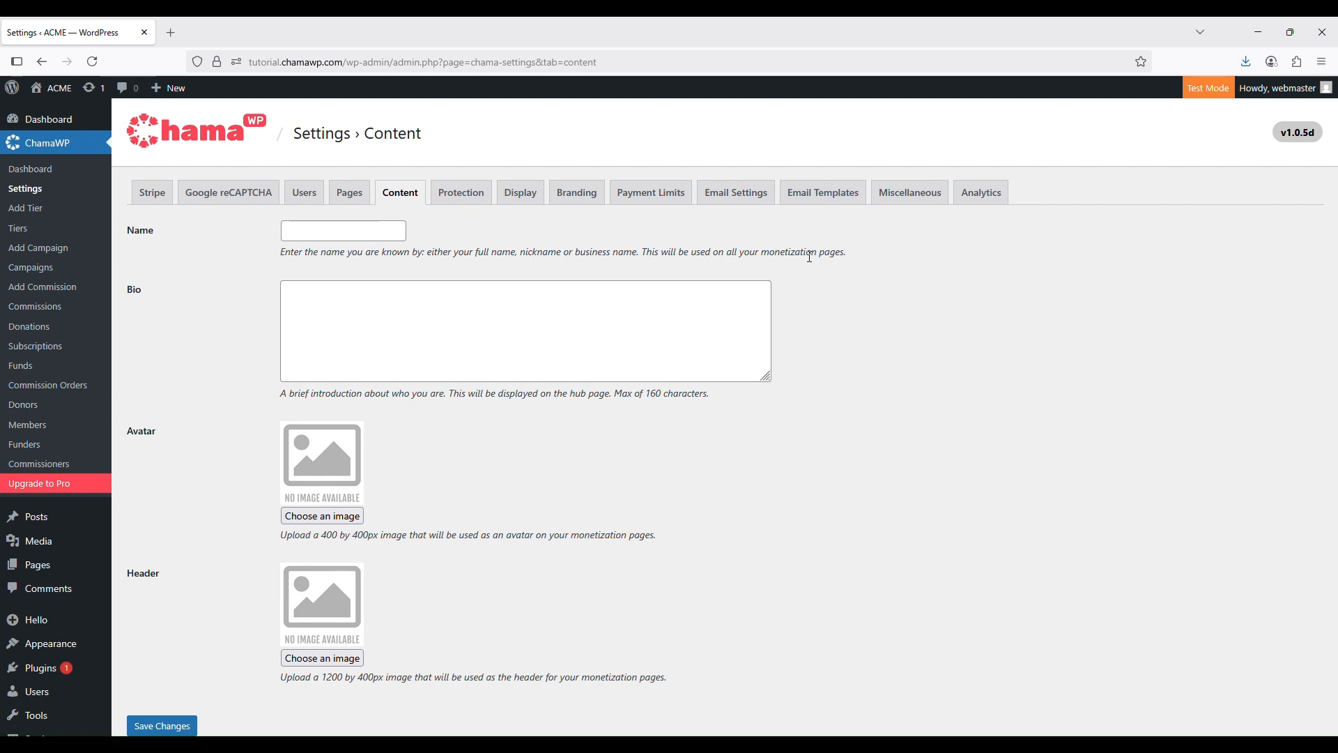
double_click(342, 62)
key("ctrl+c")
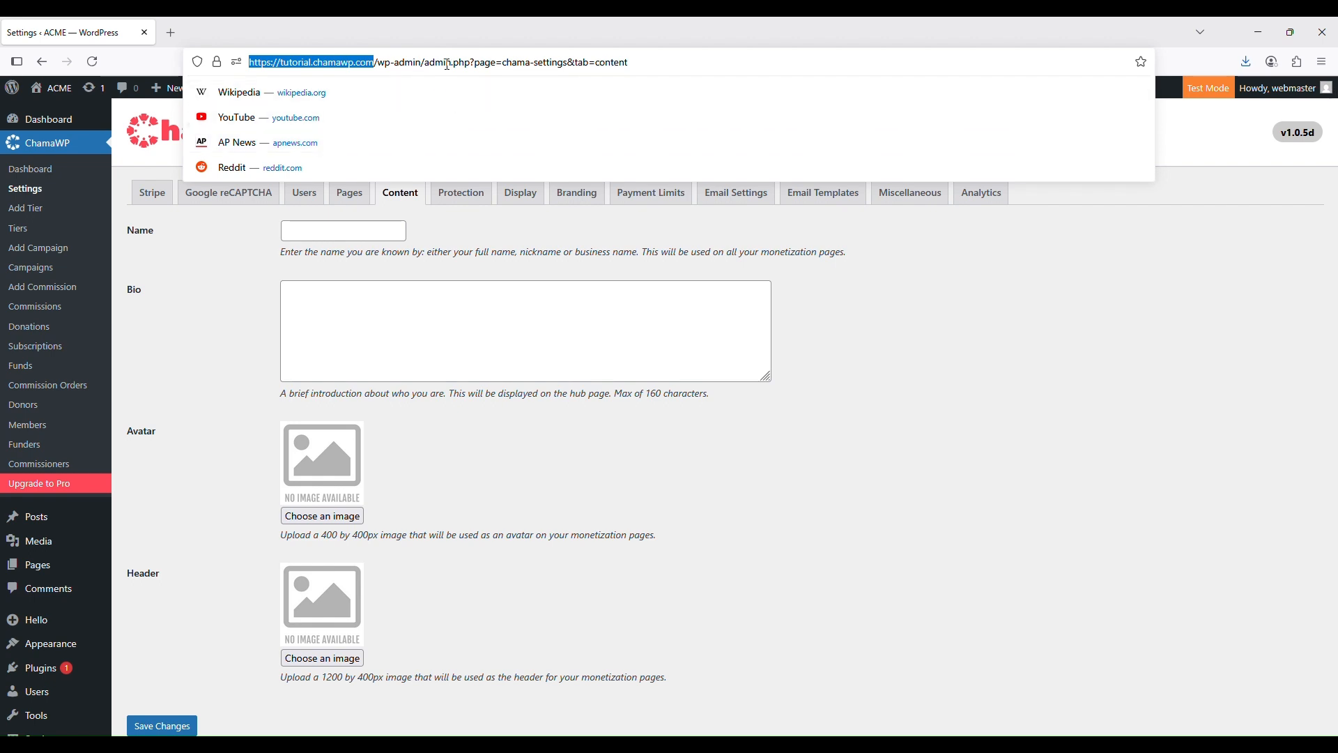
Load the site's /hub page in a new browser tab, then go back to the settings tab
left_click(448, 62)
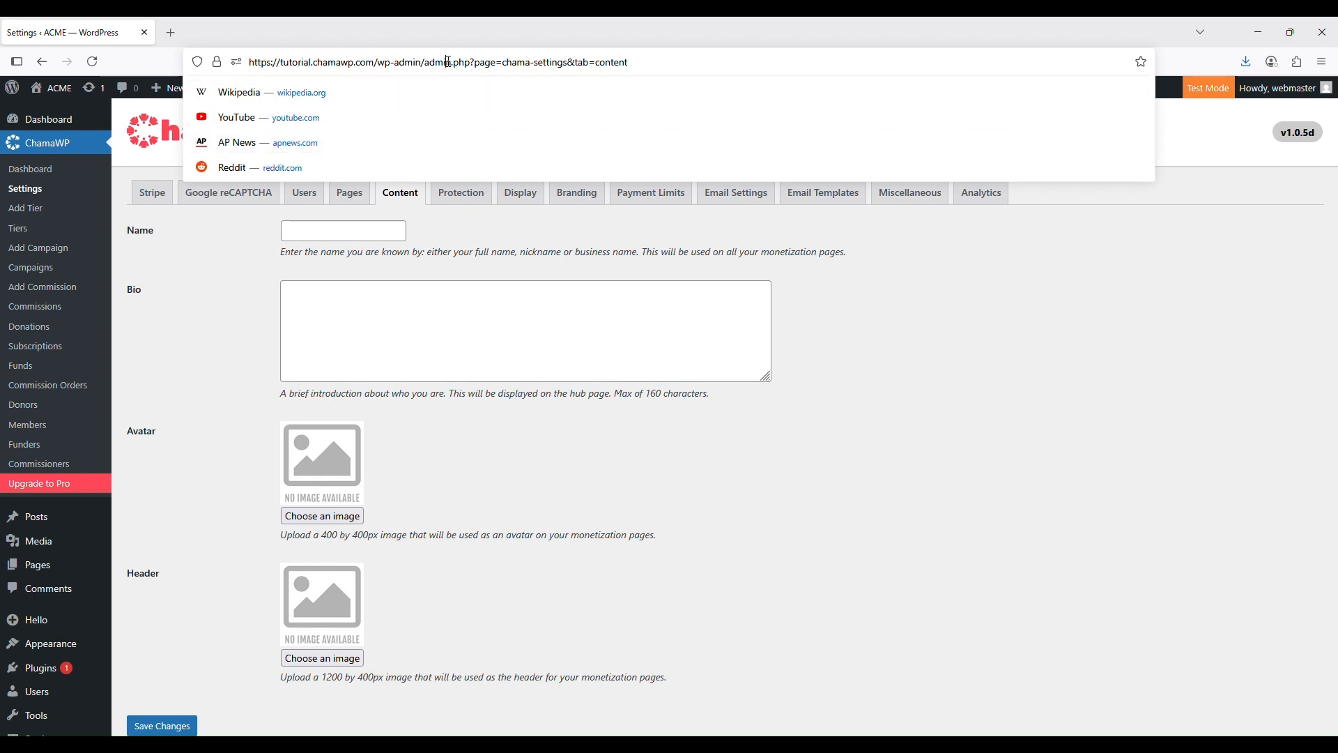
key("ctrl+t")
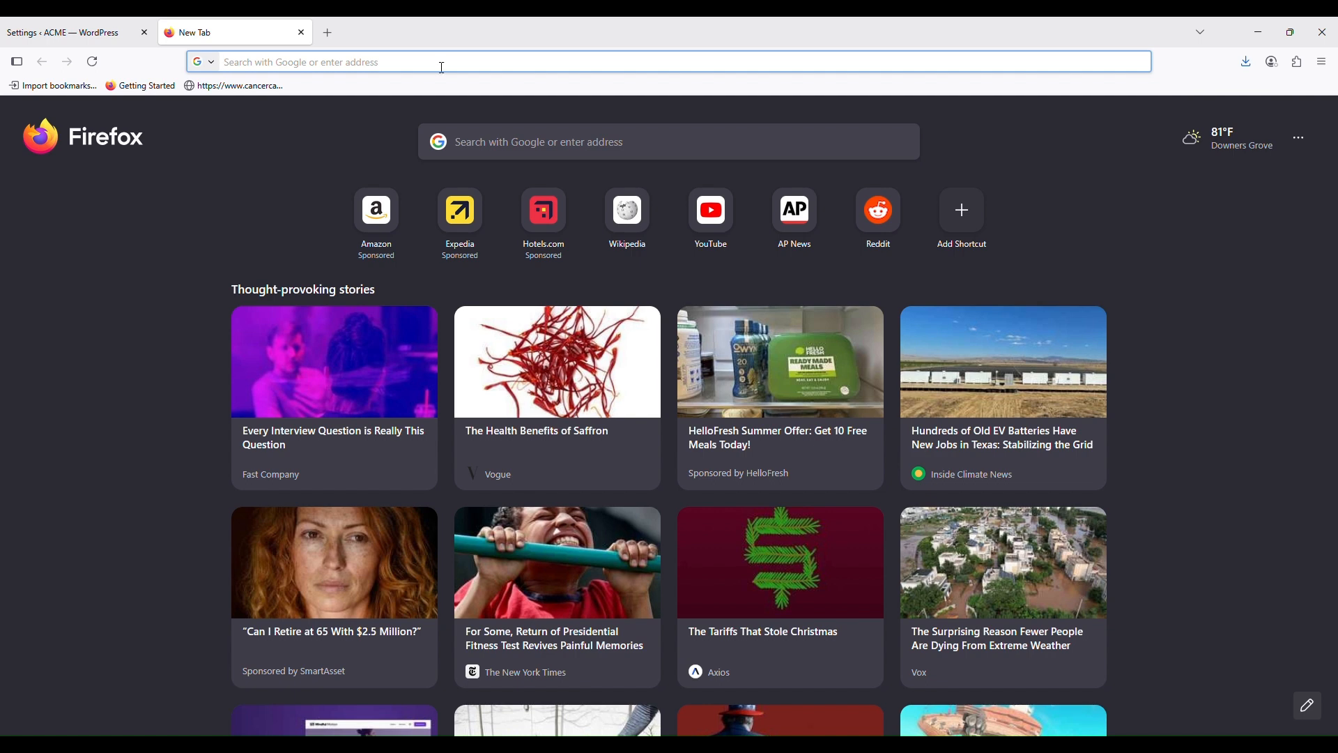
key("ctrl+v")
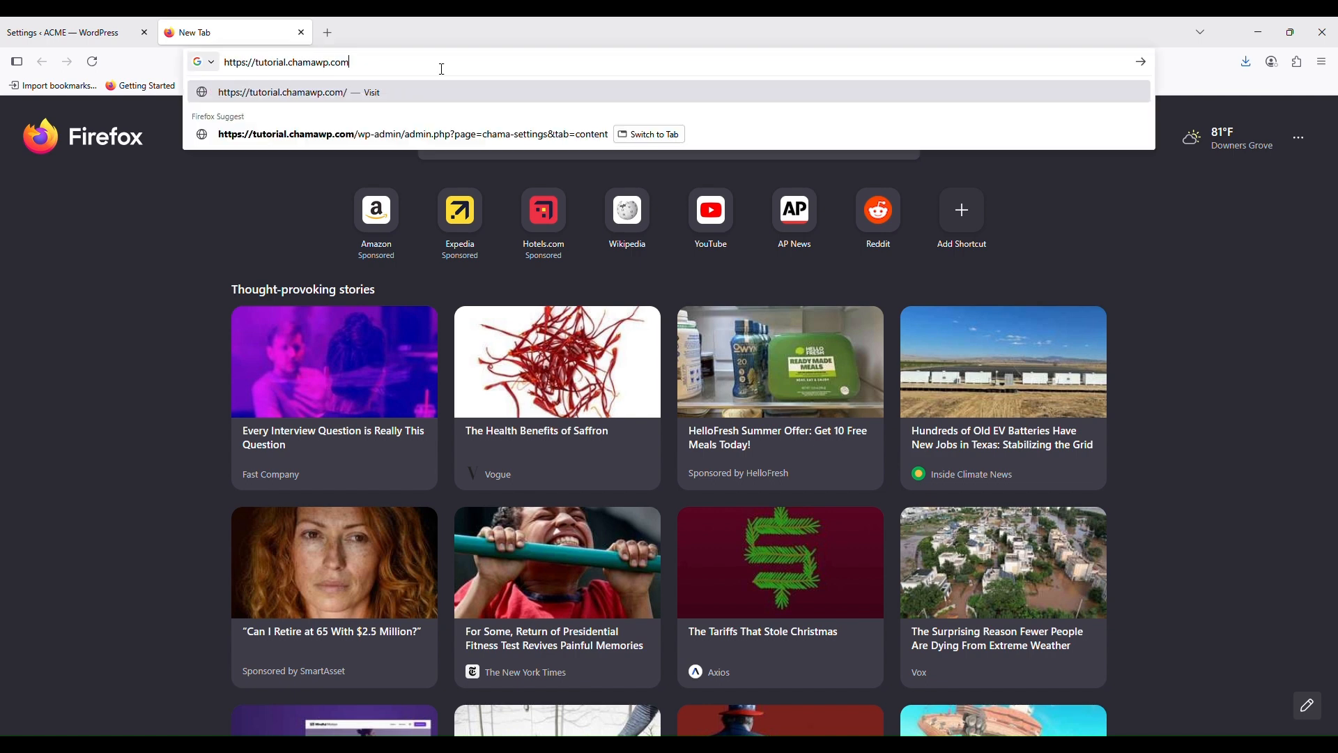
type("/hub")
key("Return")
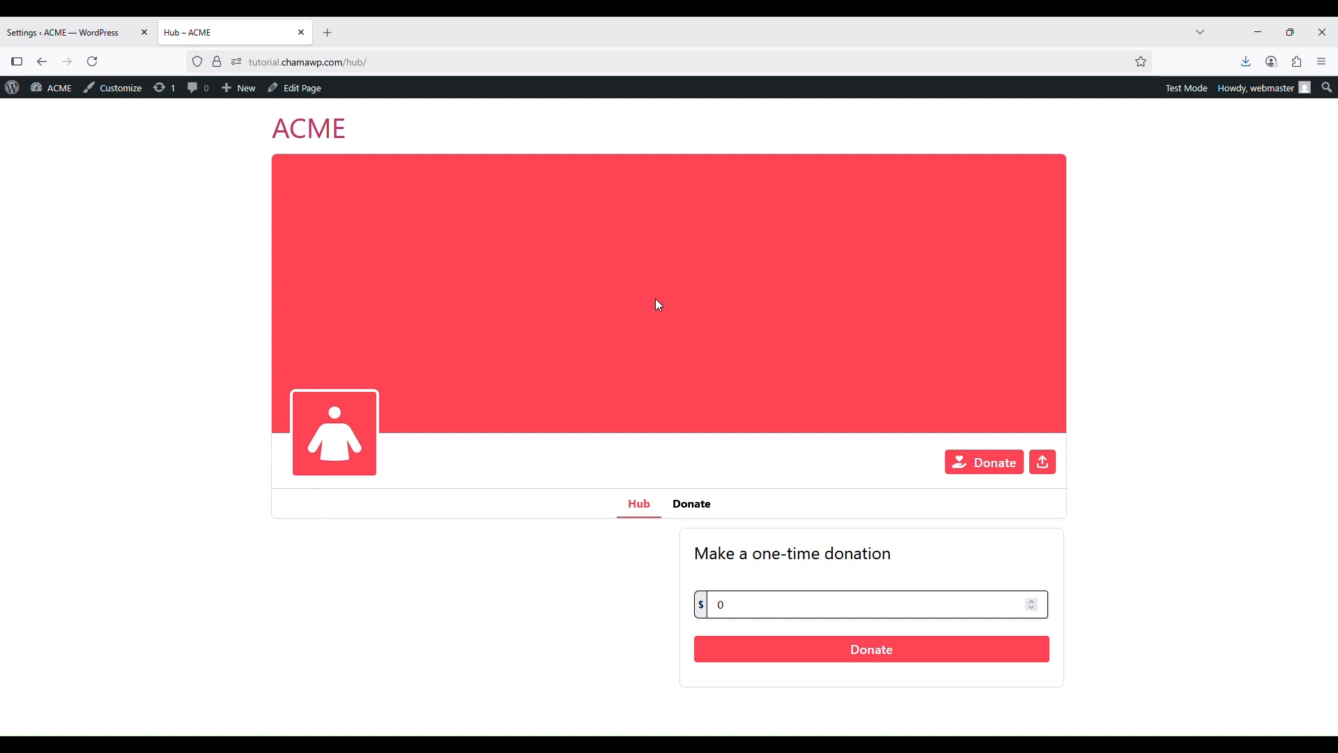
left_click(84, 34)
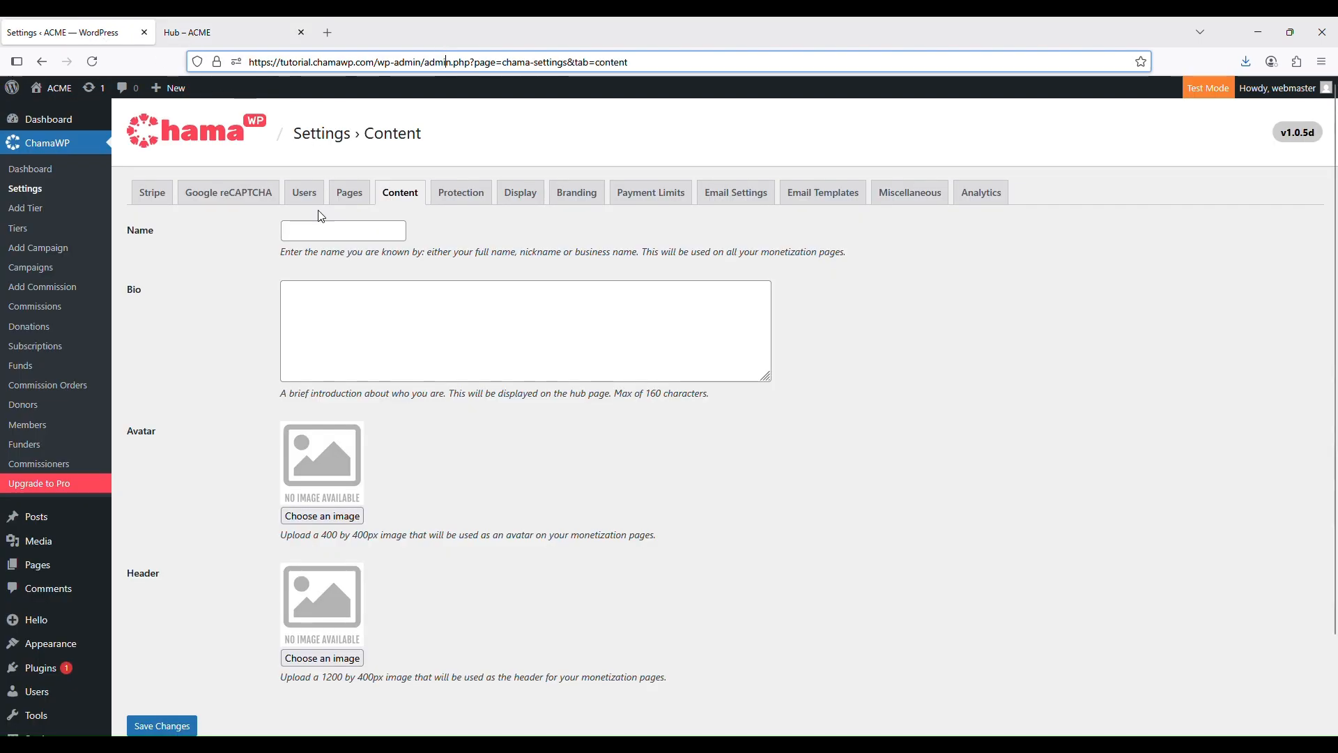
Enter a display name and the bio 'This is a demo of ChamaWP settings', then open the avatar picker
left_click(304, 228)
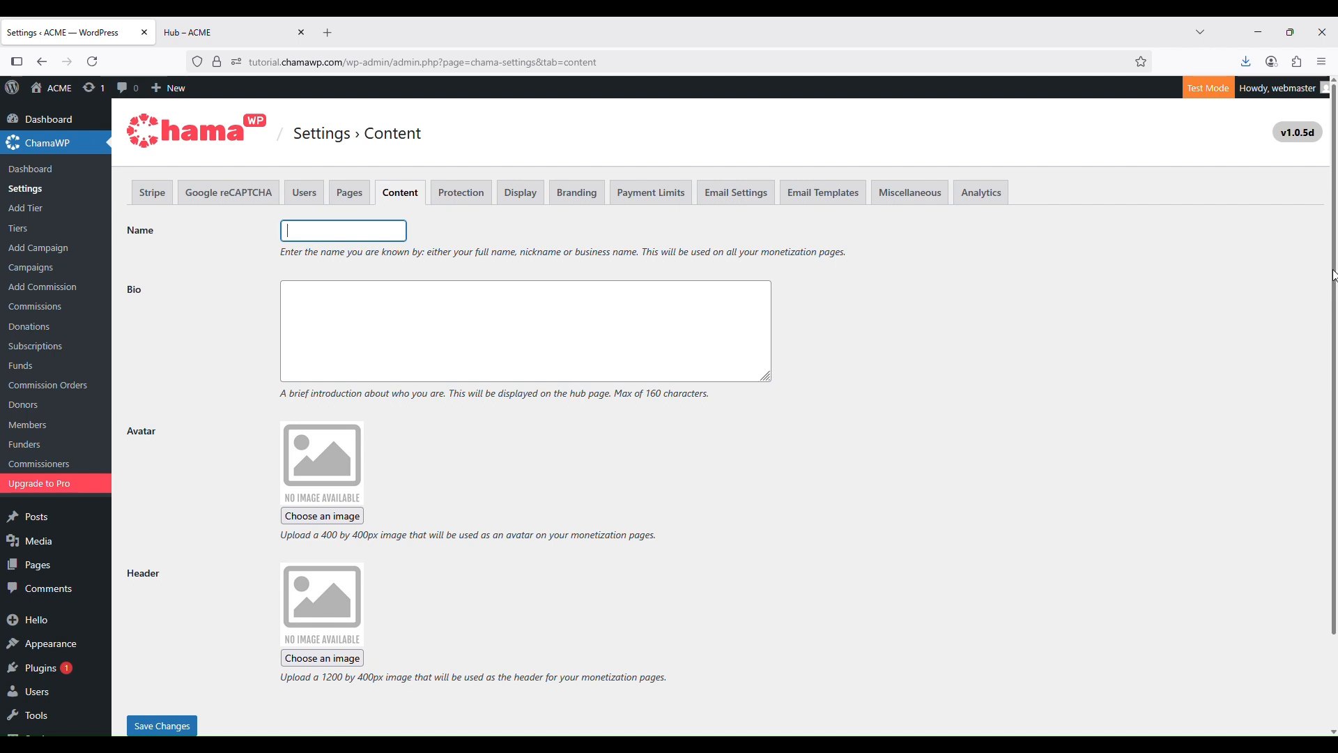
type("Leetoo")
left_click(435, 344)
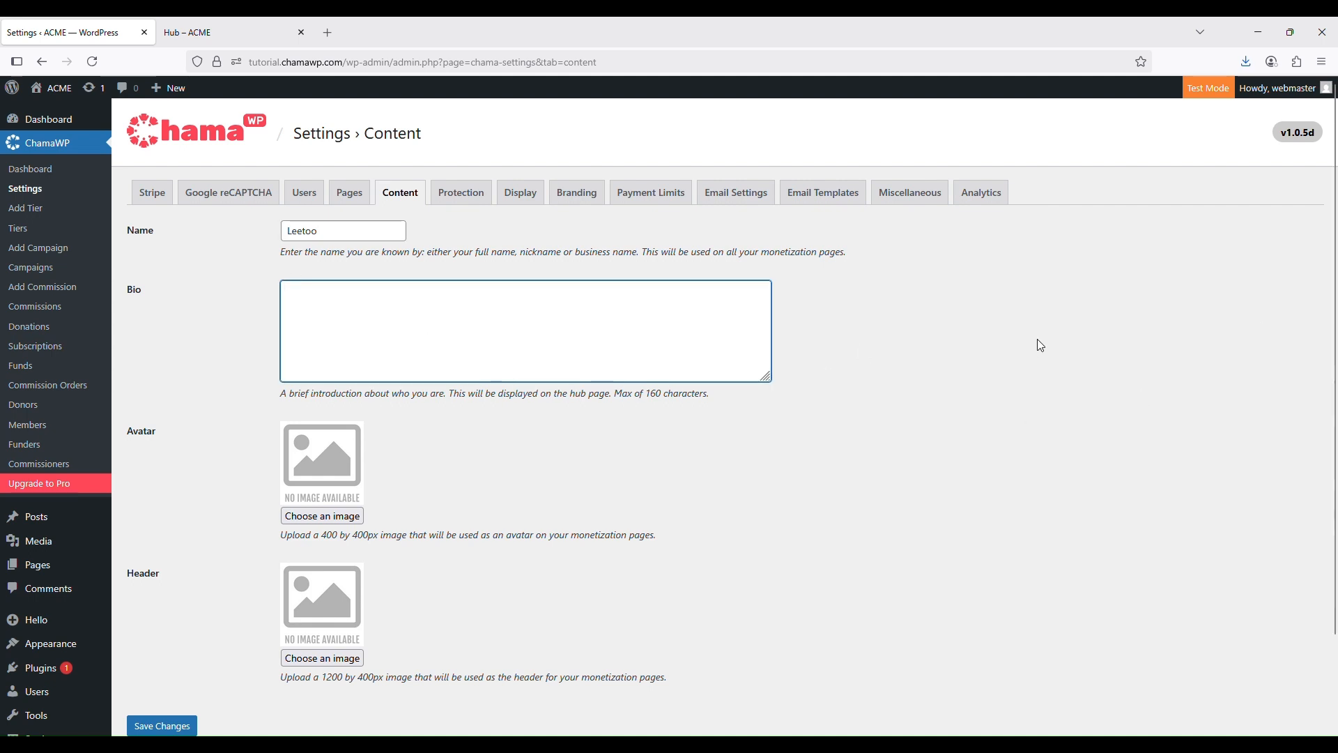
type("This i")
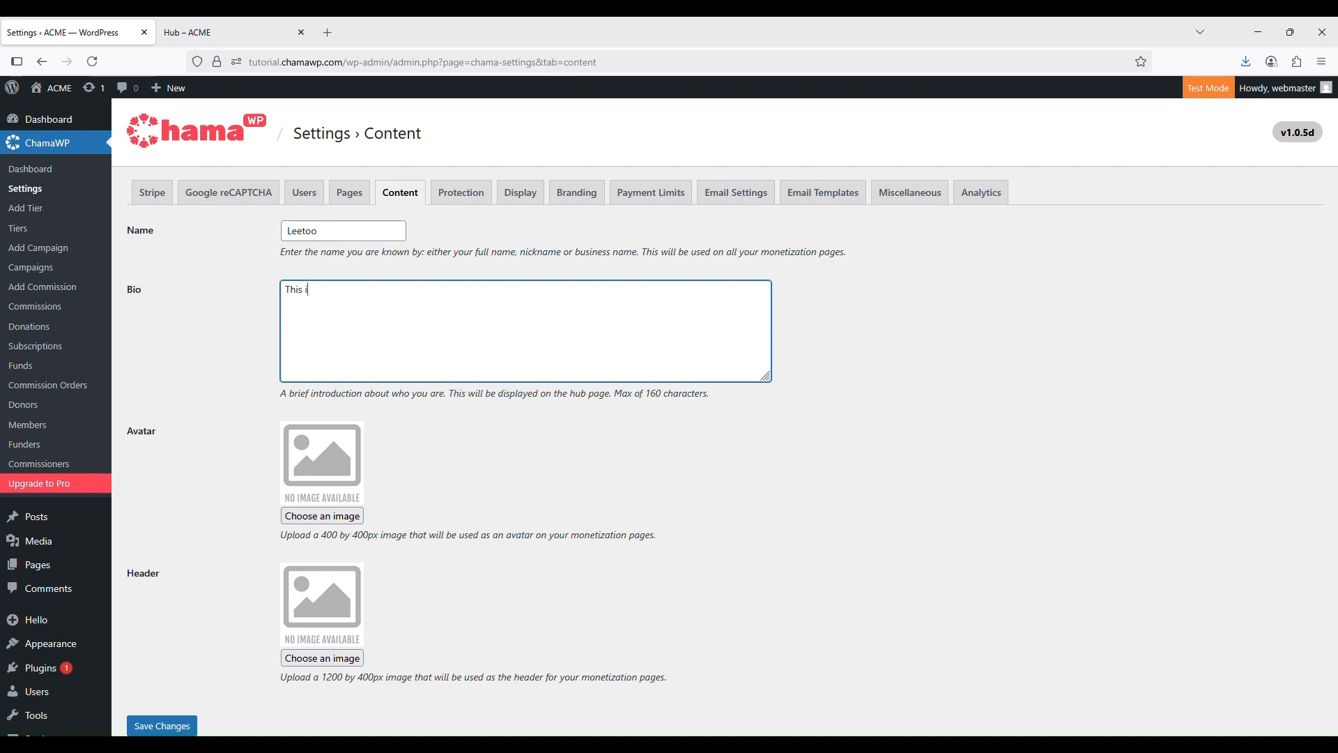
type("s a demo of ChamaWP settings")
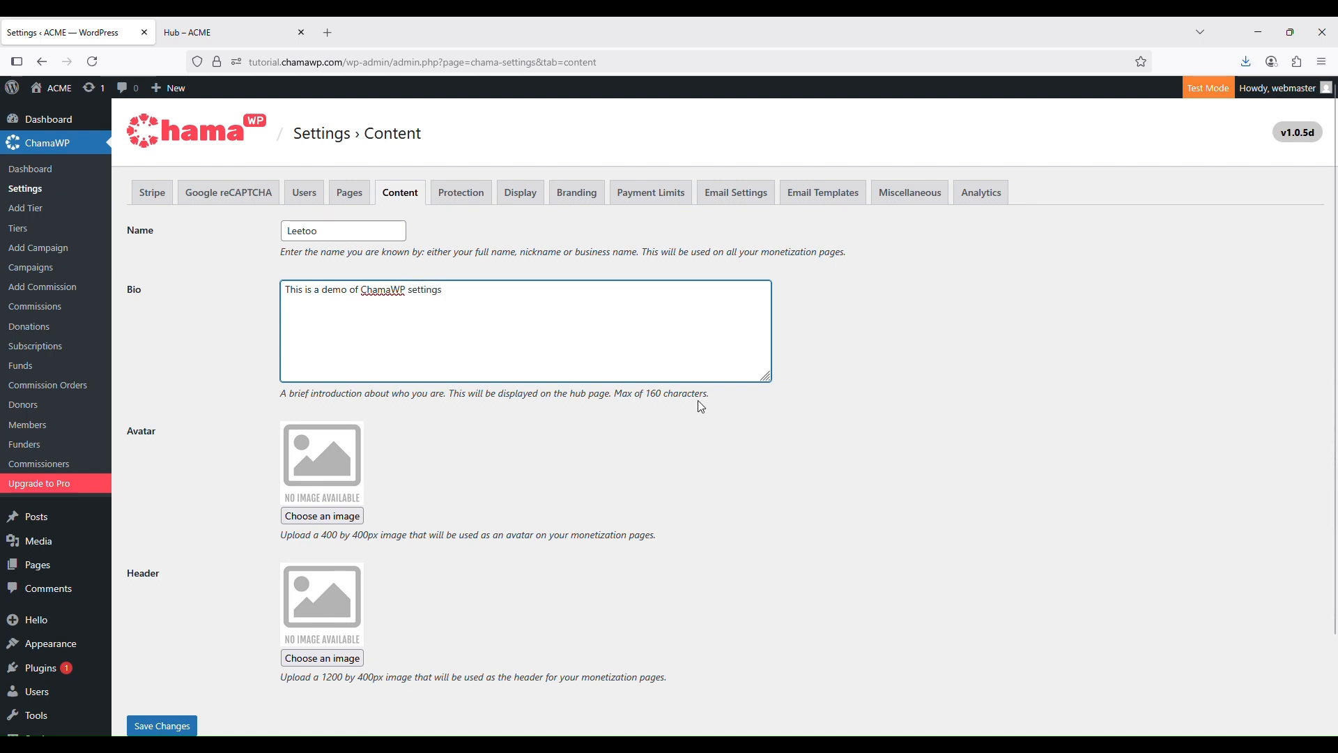
left_click(348, 517)
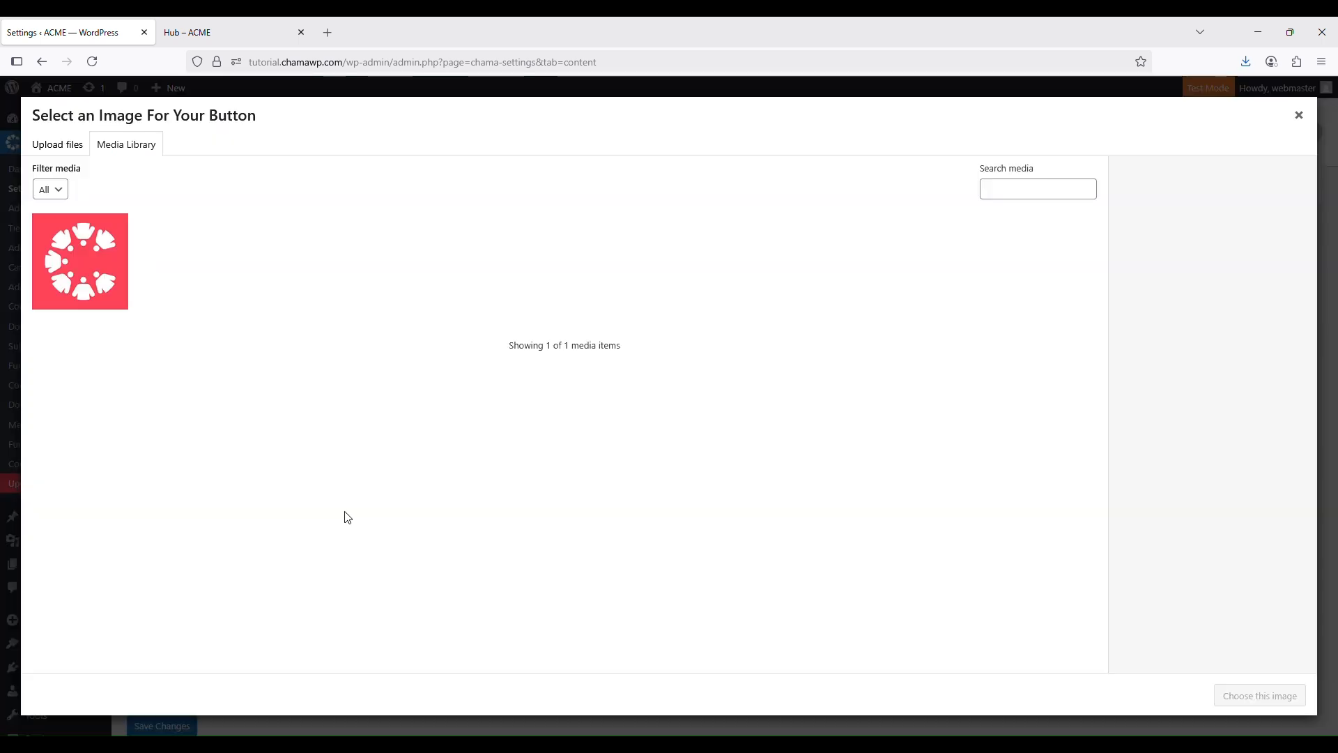
Upload the tintin-avatar image and use it as the ChamaWP avatar
left_click(81, 149)
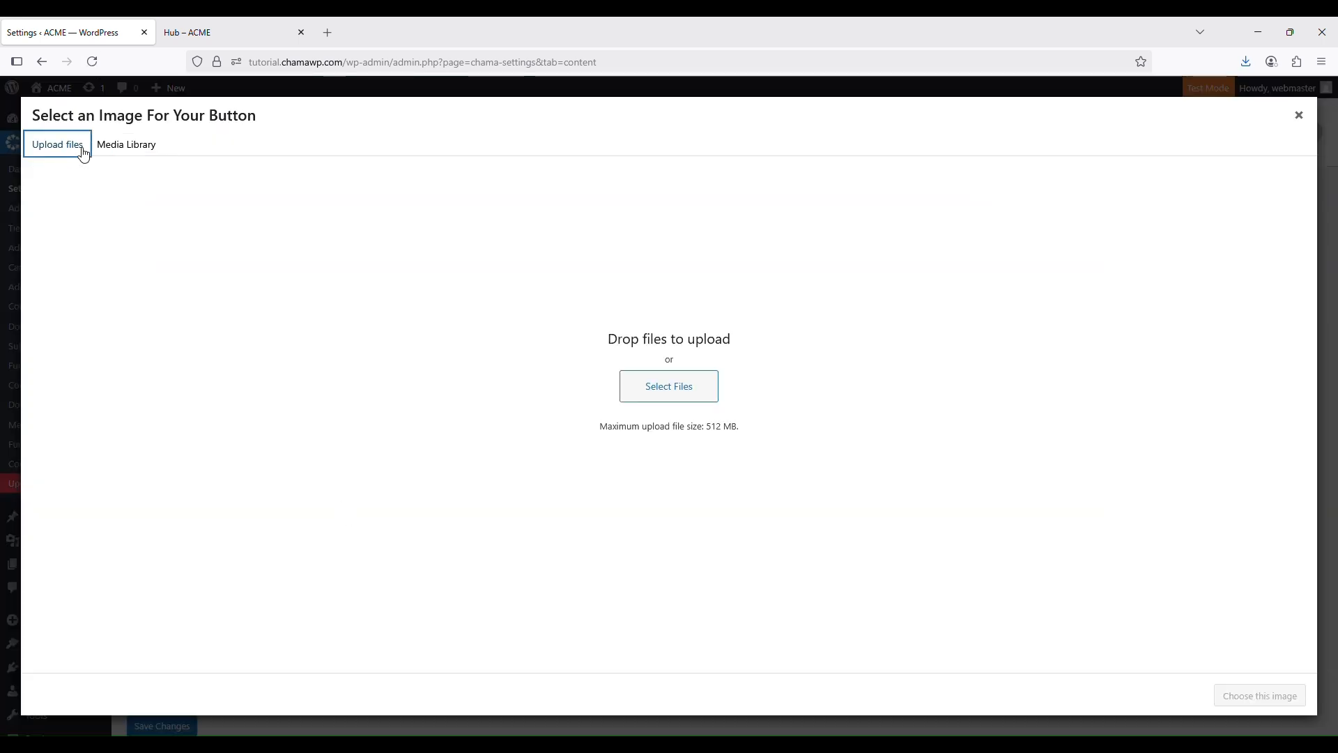
left_click(652, 396)
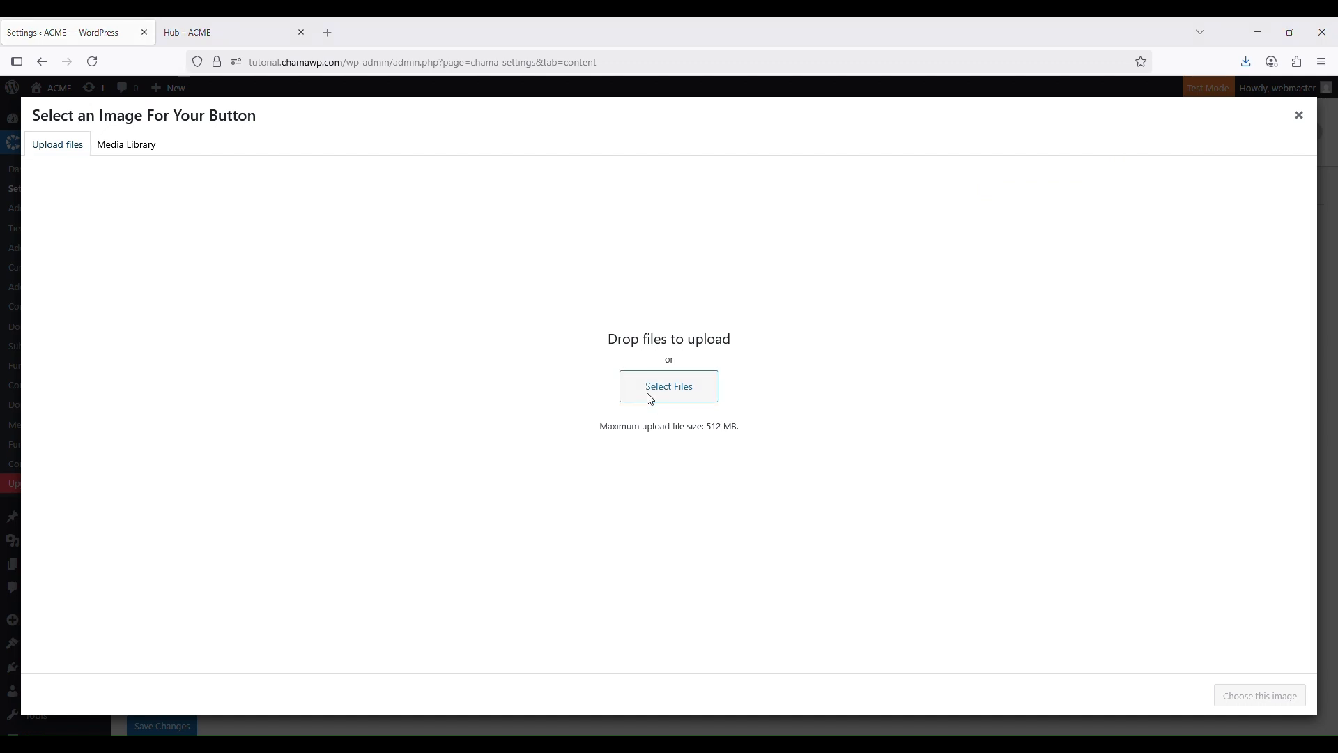
double_click(183, 172)
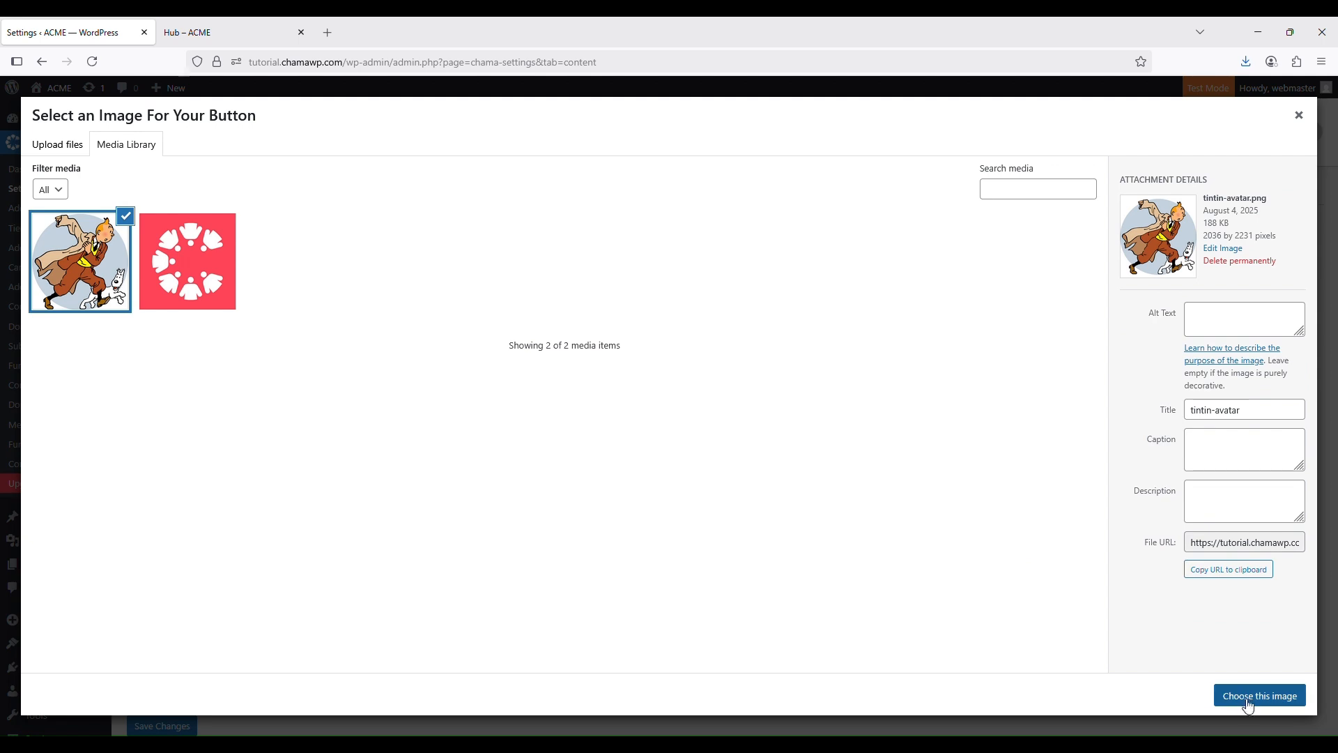
left_click(1253, 698)
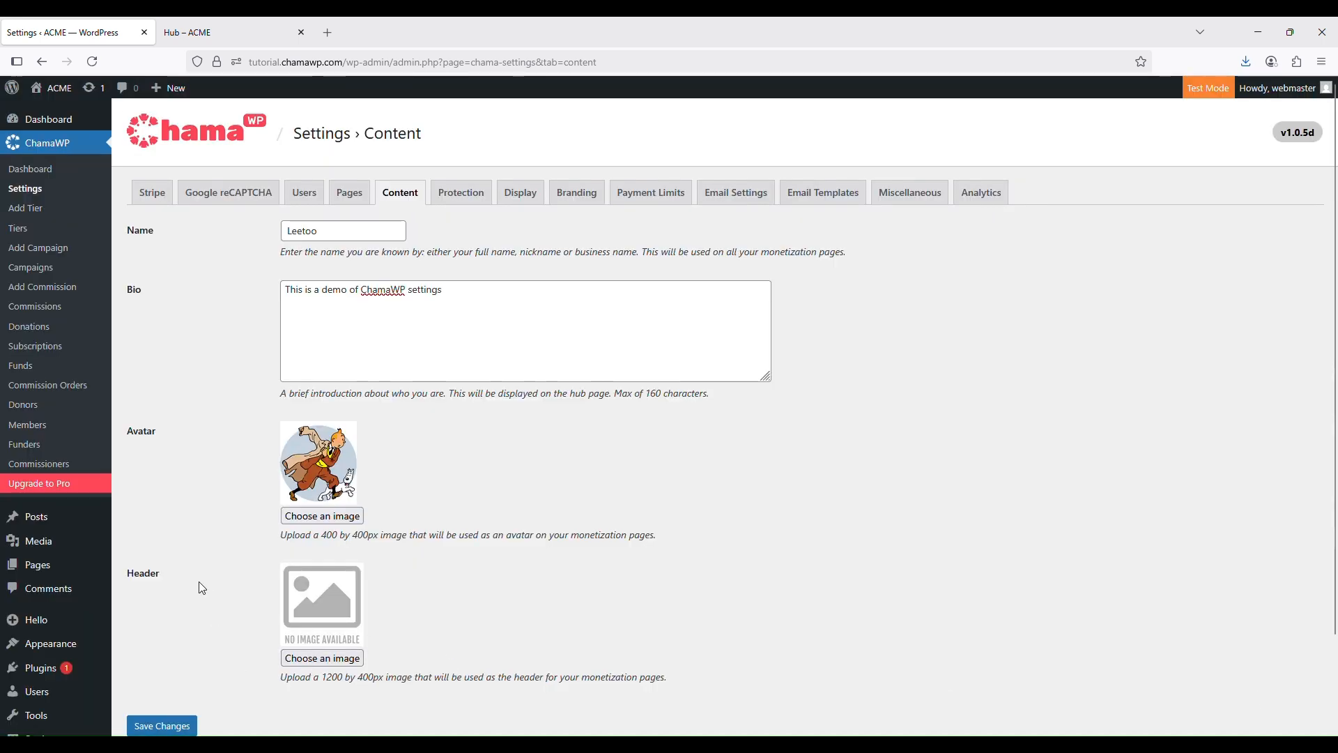
Upload the tintin-header image and use it as the ChamaWP header
left_click(322, 658)
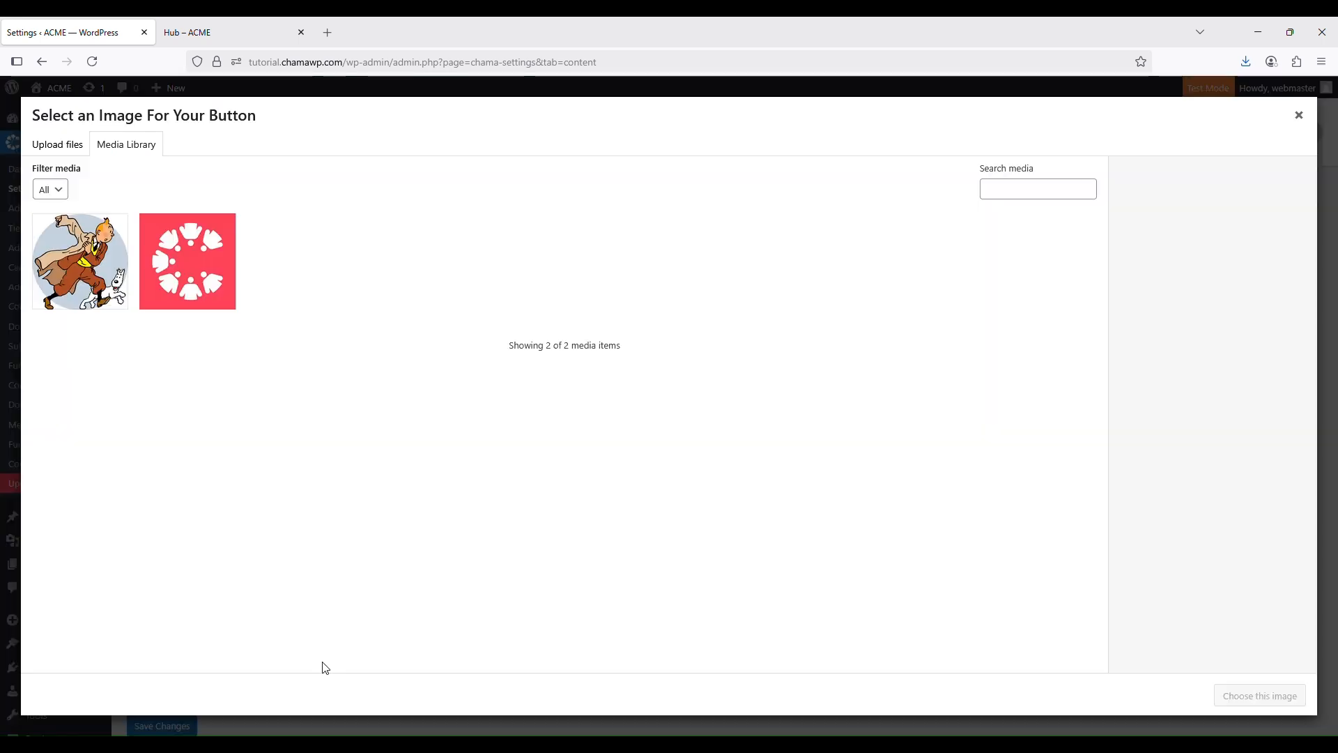
left_click(75, 153)
left_click(637, 391)
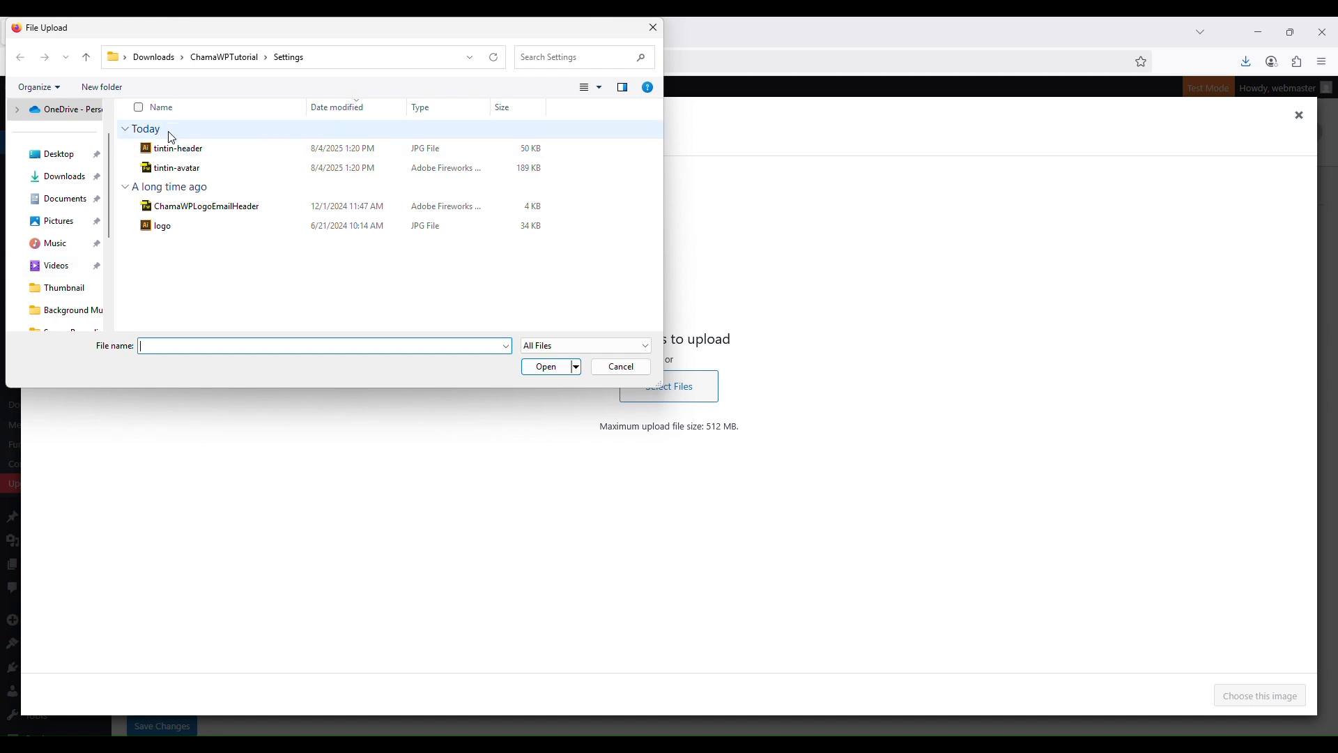
double_click(178, 149)
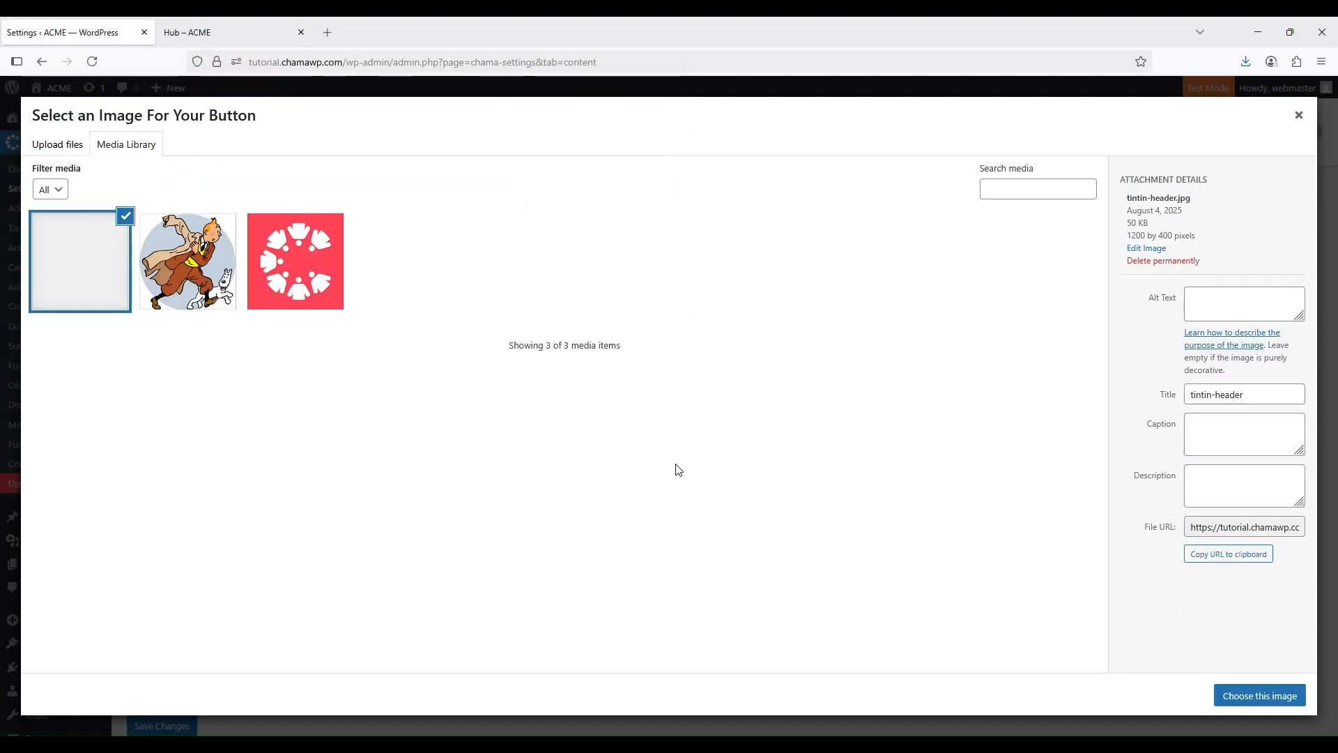
left_click(1237, 707)
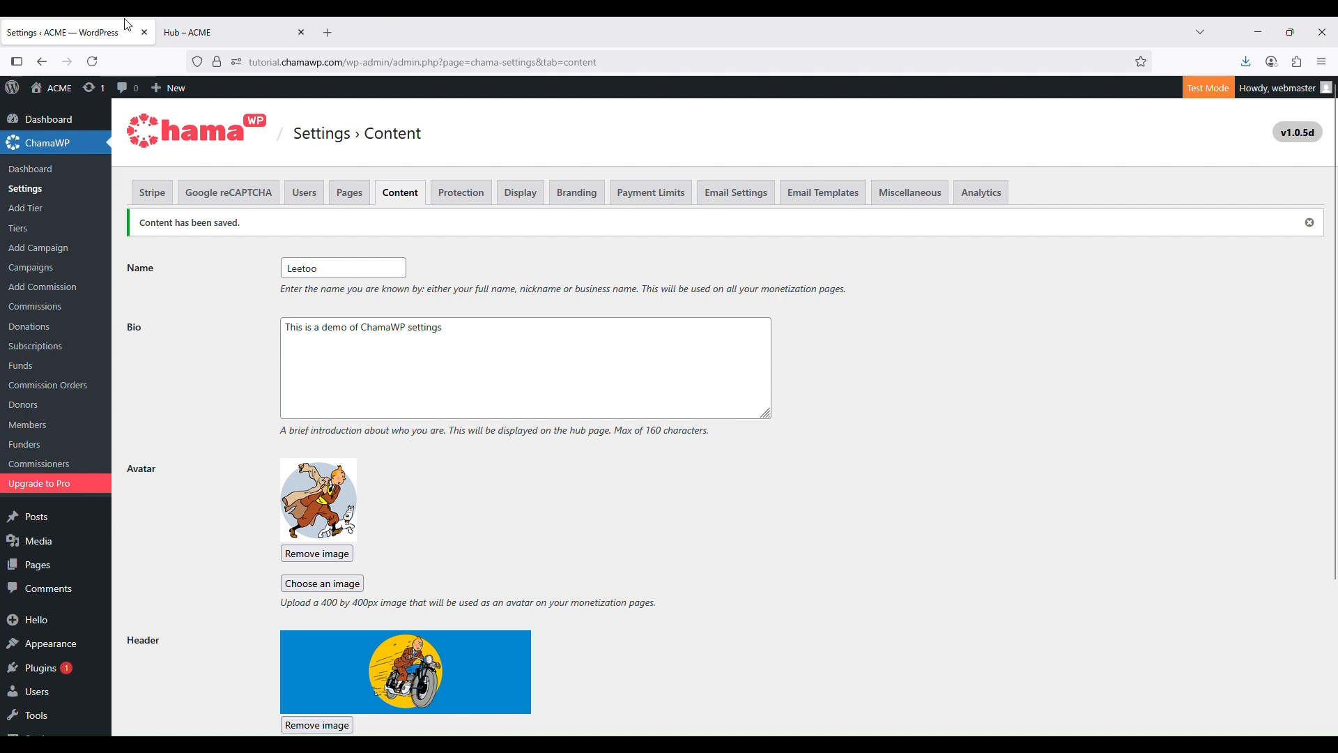
Reload the Hub tab to check the new cover, avatar, name and bio, view Donate, then return to settings
left_click(205, 35)
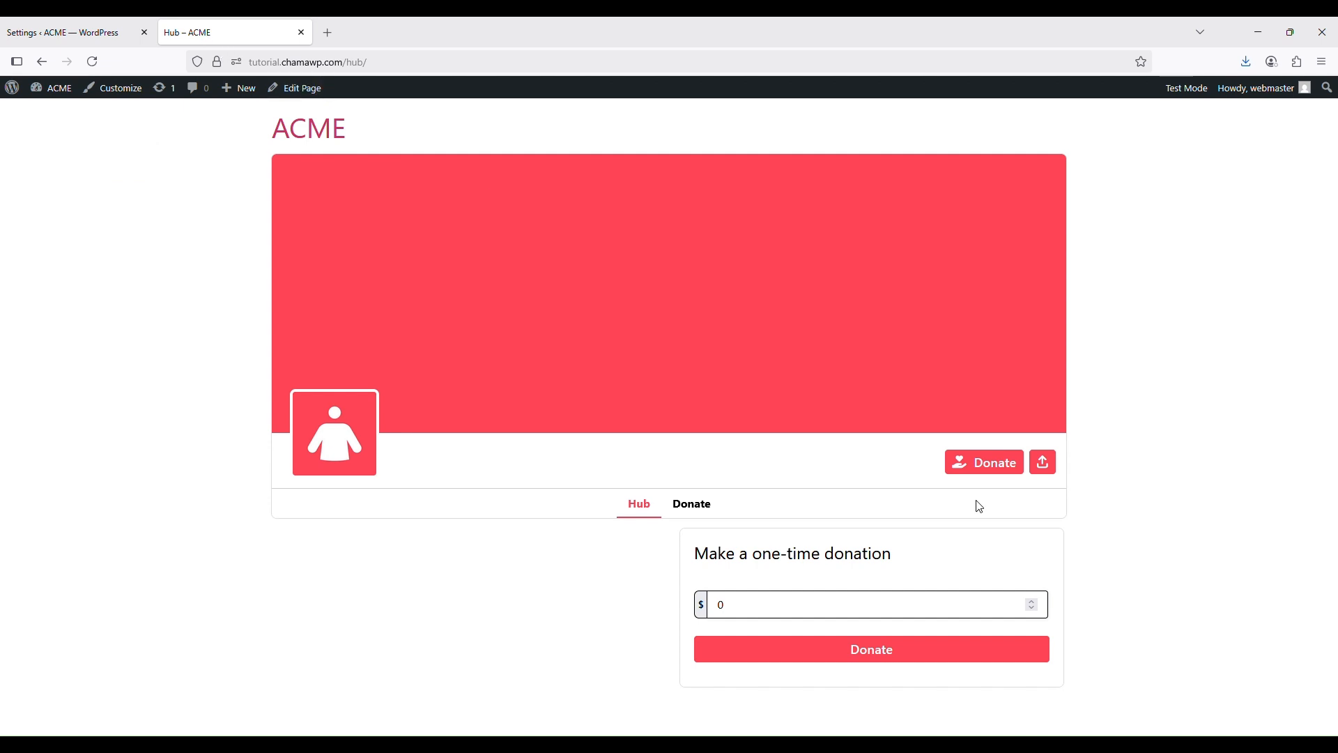
left_click(92, 61)
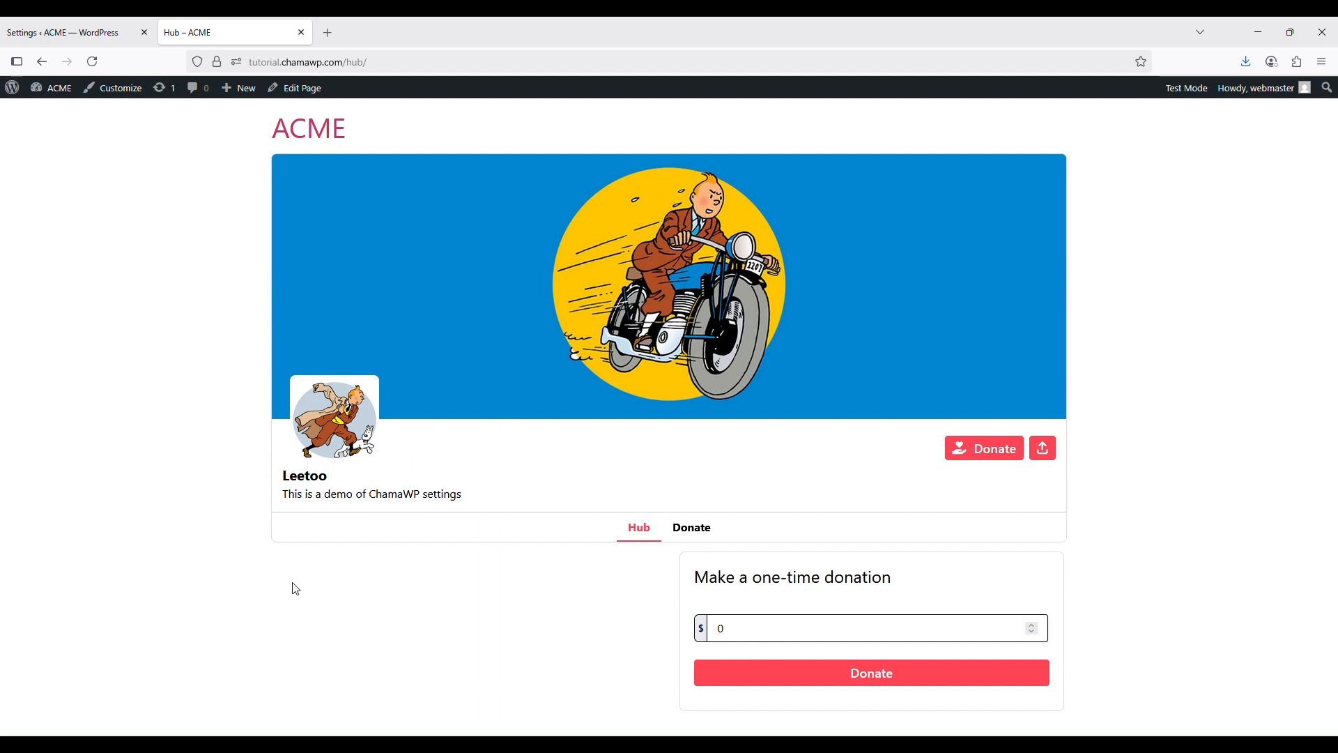
double_click(294, 478)
left_click(505, 501)
left_click(690, 531)
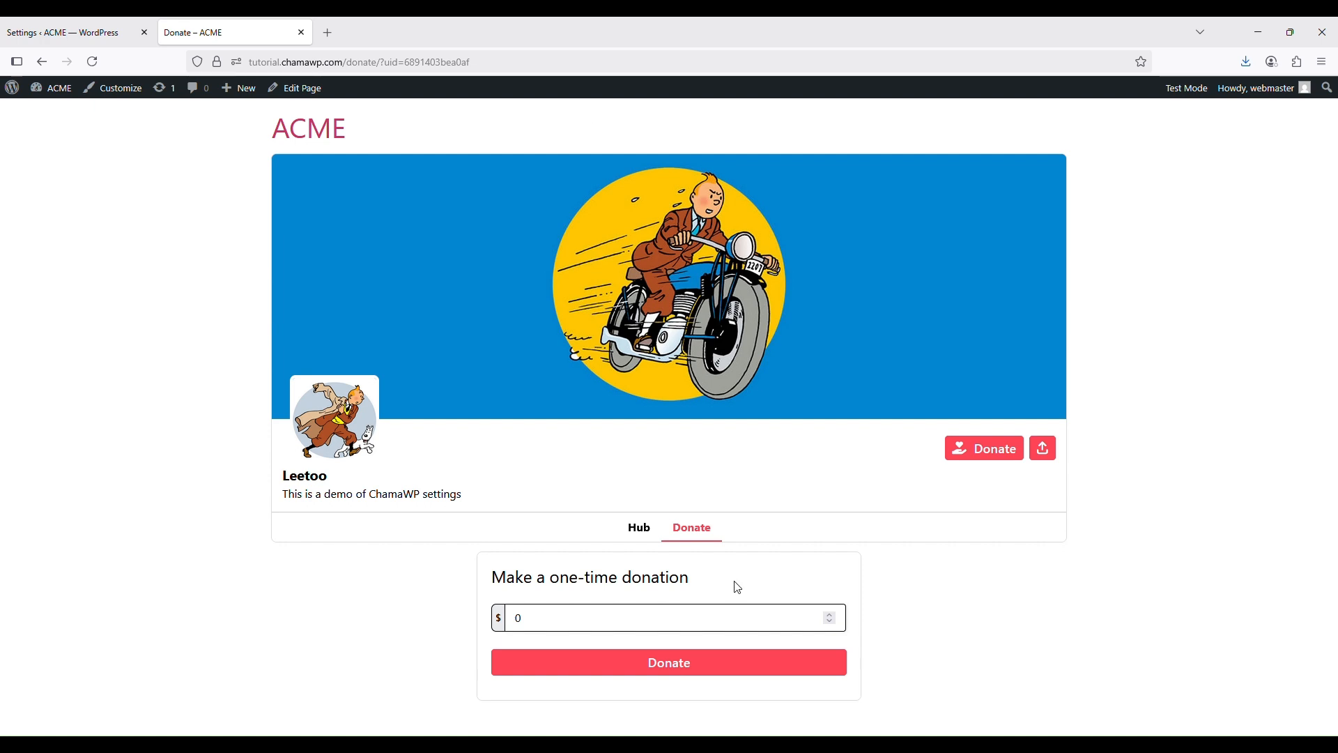
left_click(92, 23)
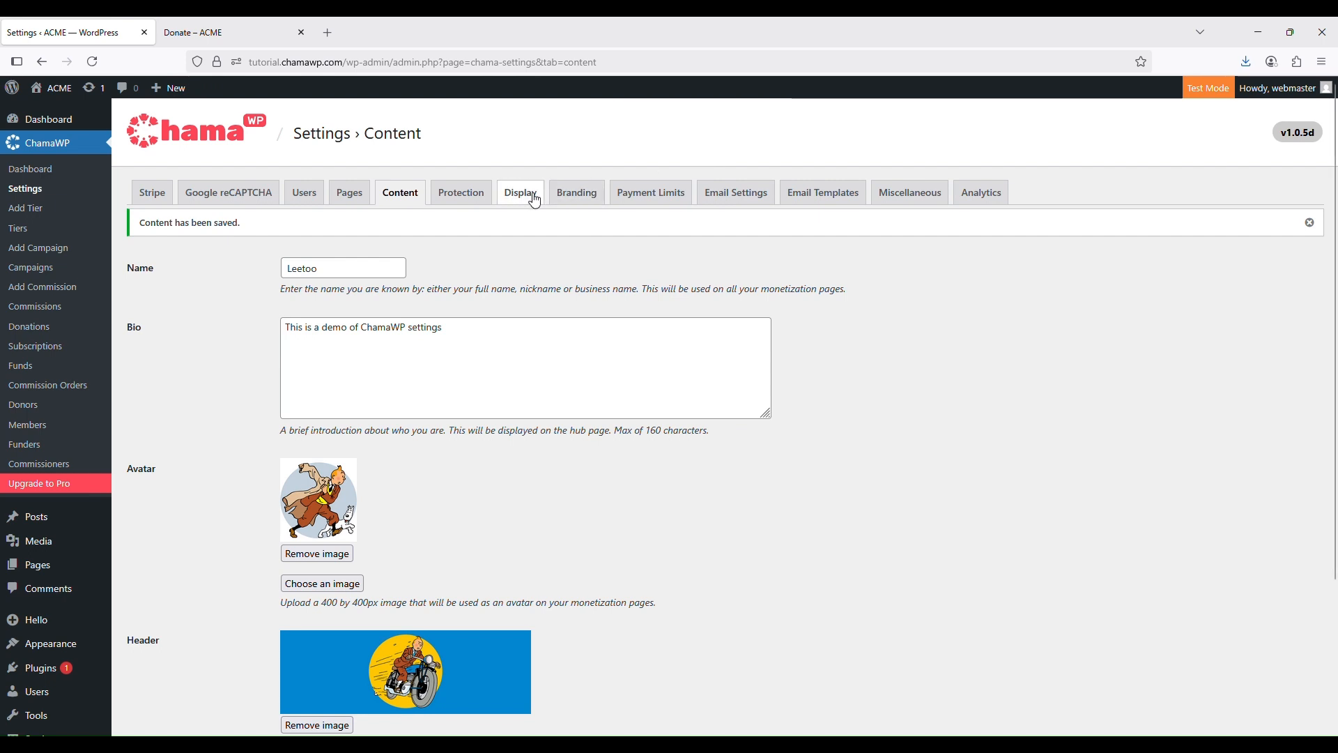
On the Protection tab, toggle members-only commenting on and back off, then start a new post
left_click(474, 193)
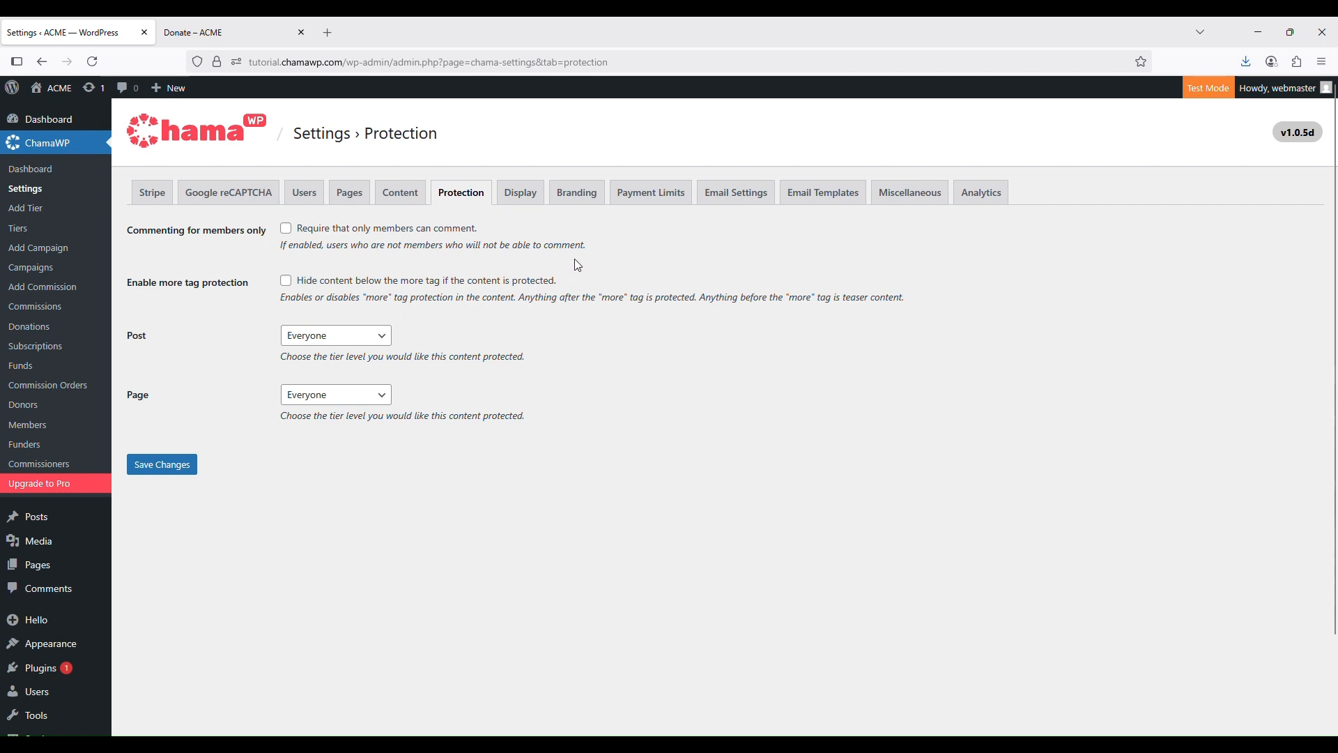
left_click(287, 230)
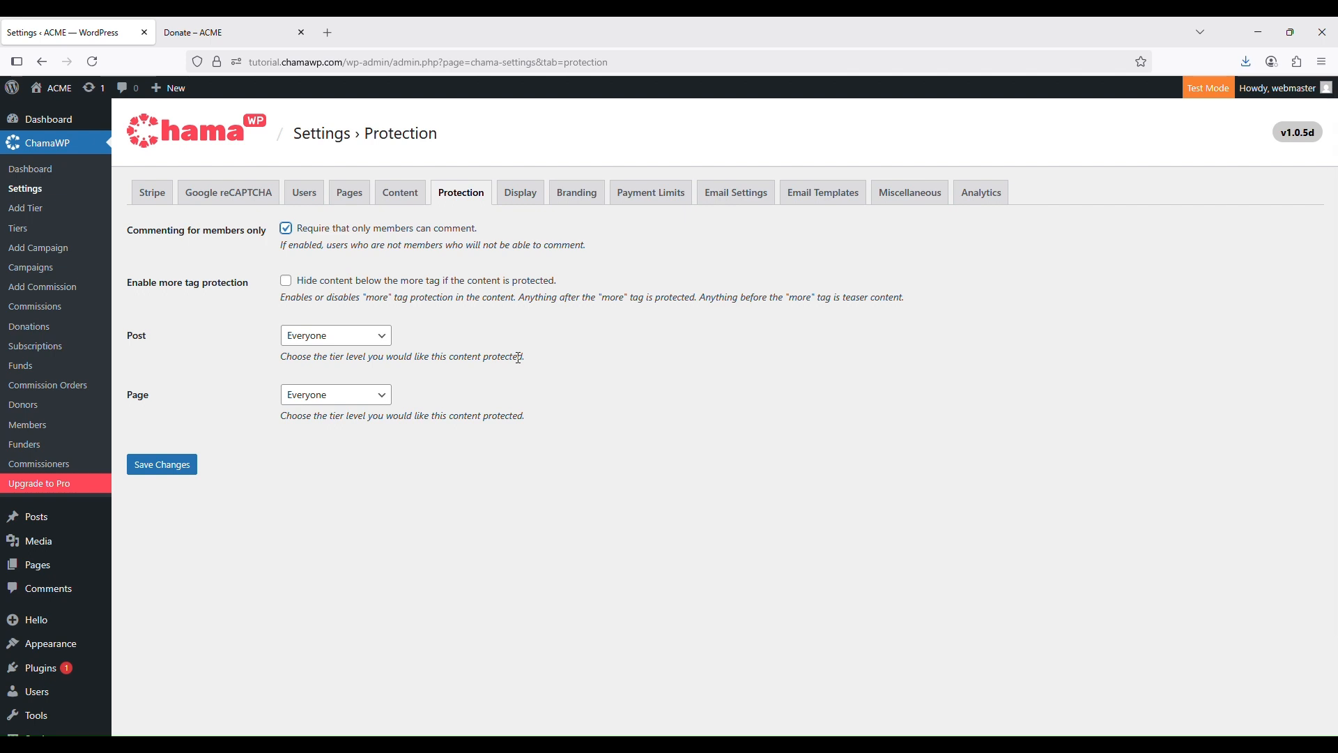
left_click(286, 229)
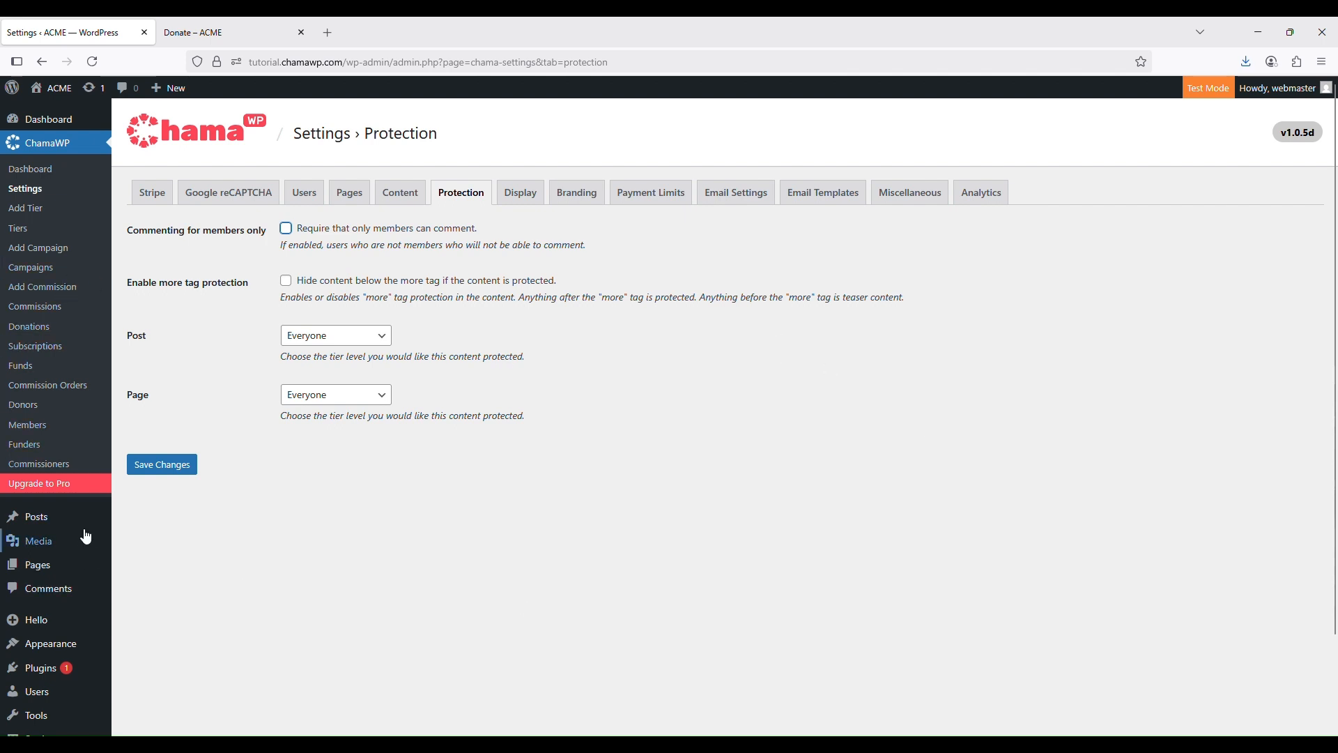
mouse_move(92, 518)
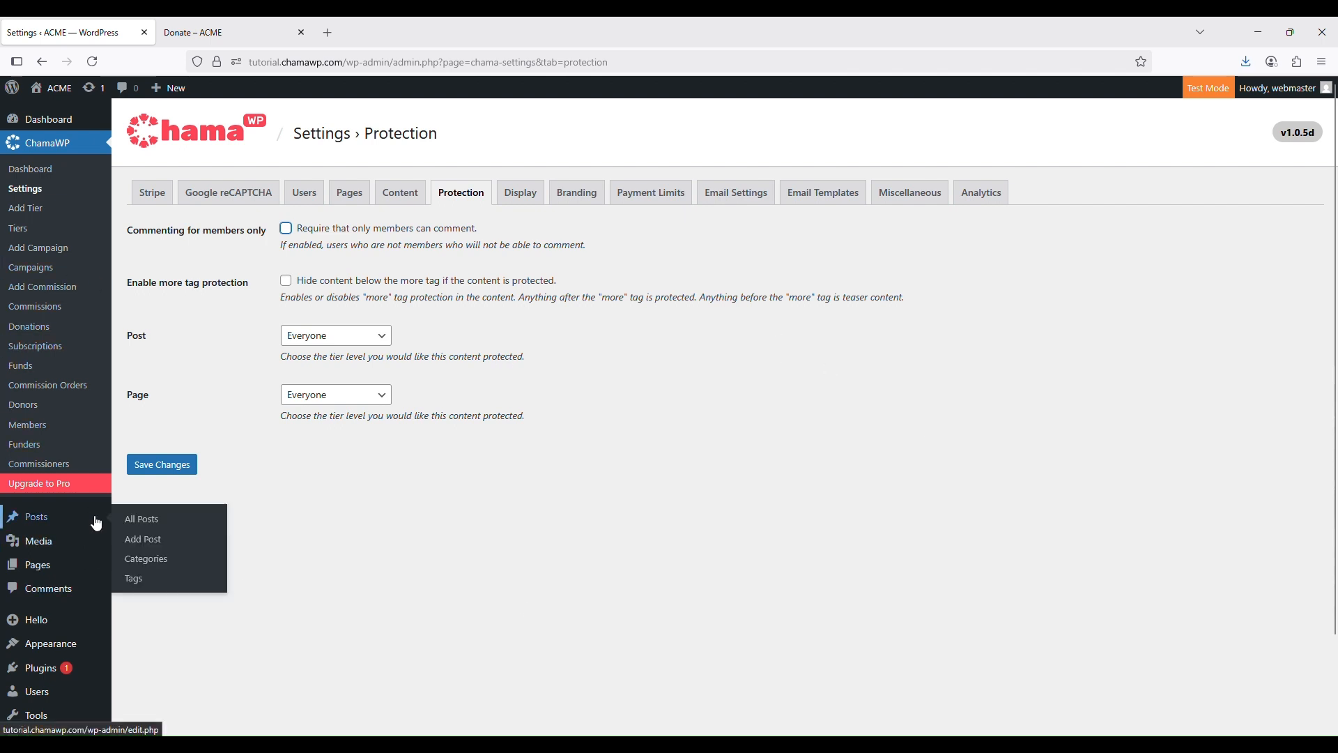
left_click(164, 541)
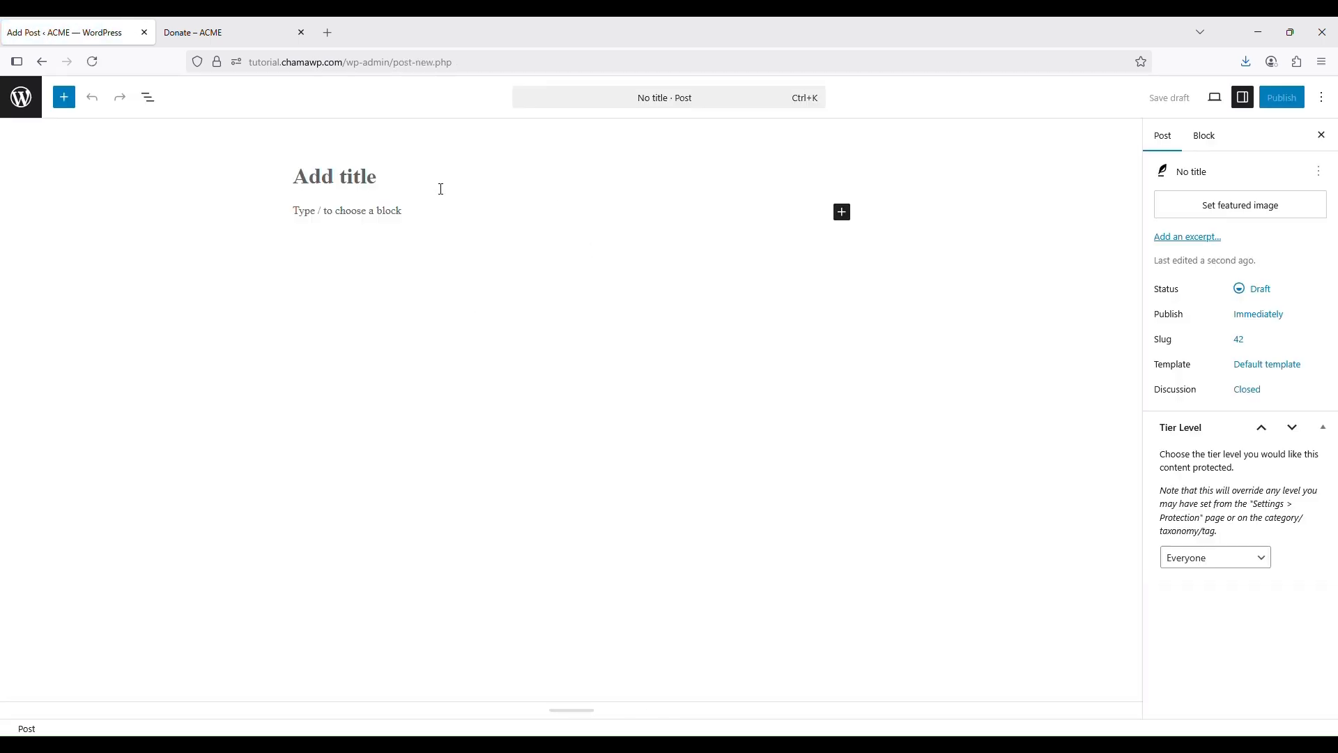
Type 'this is a test' as the first paragraph of the post
left_click(390, 210)
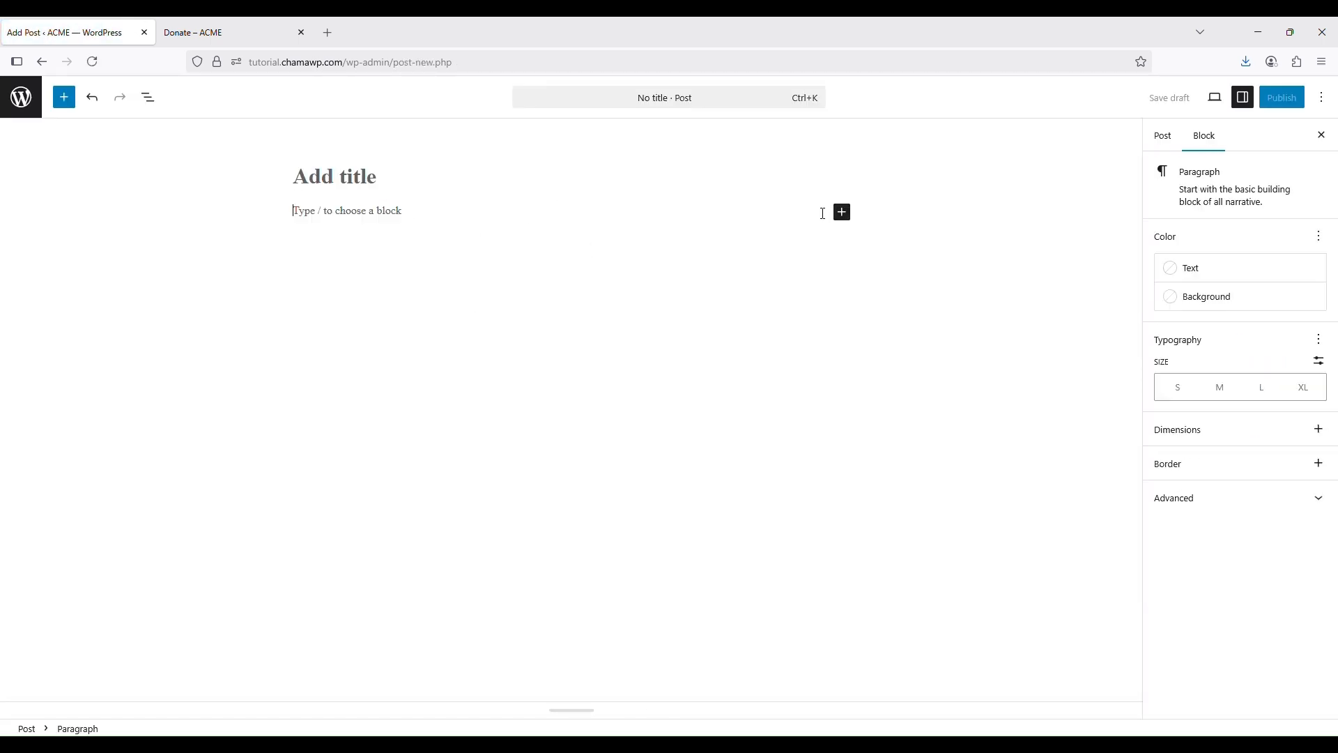
left_click(842, 212)
left_click(882, 321)
type("t")
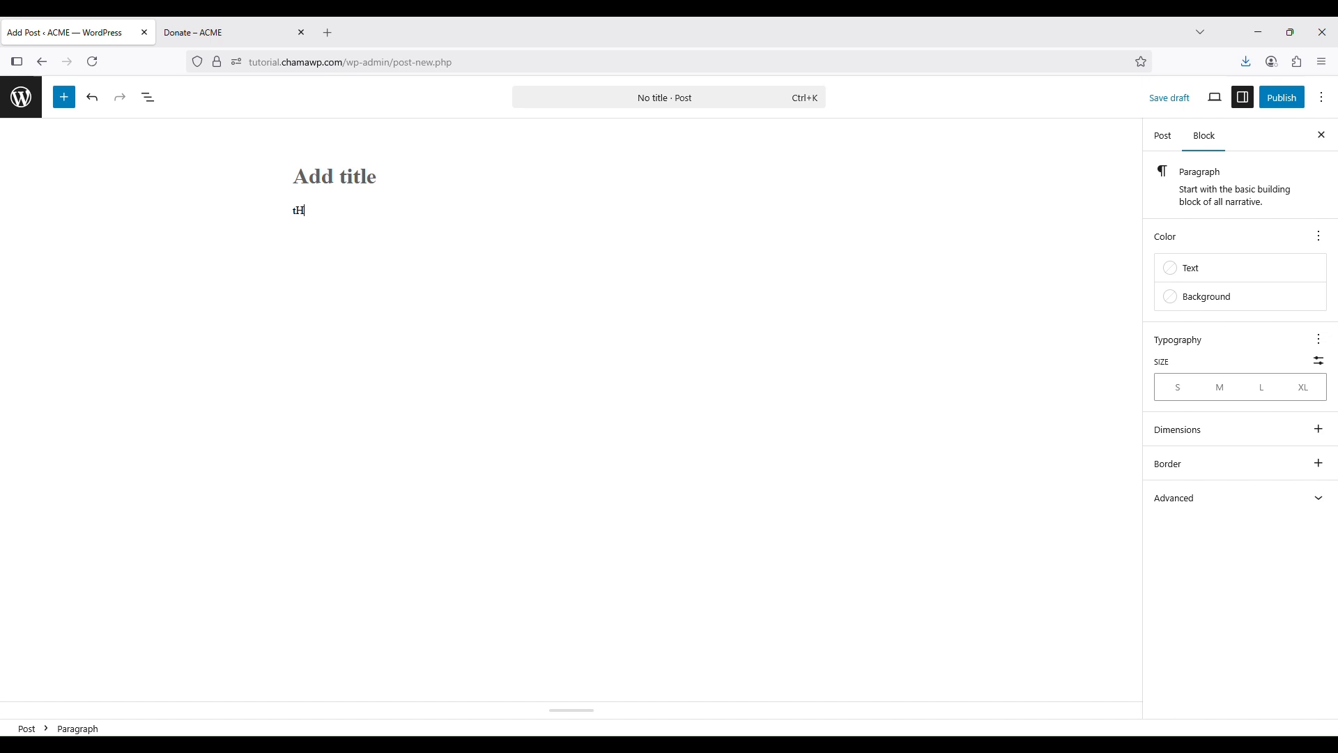
type("his is a test")
key("Return")
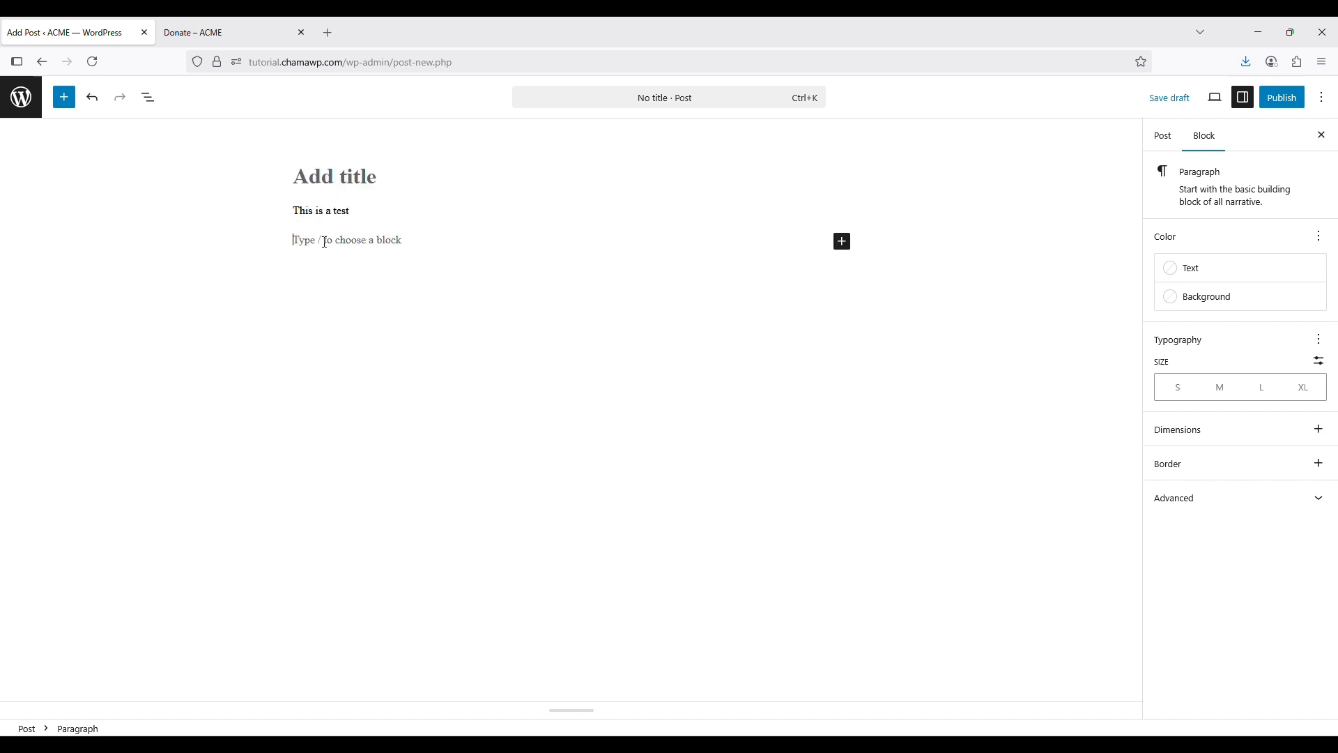
Insert a More (read-more) block below the first paragraph
left_click(846, 244)
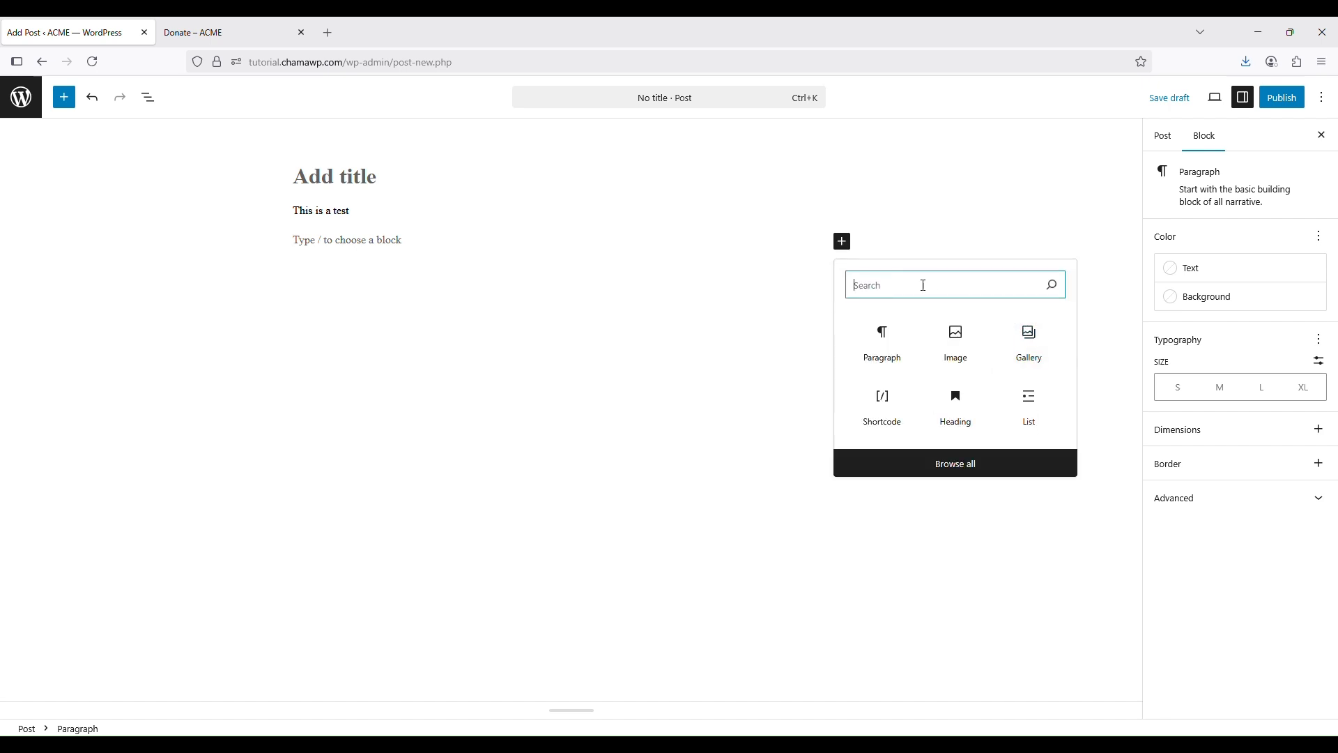
type("more")
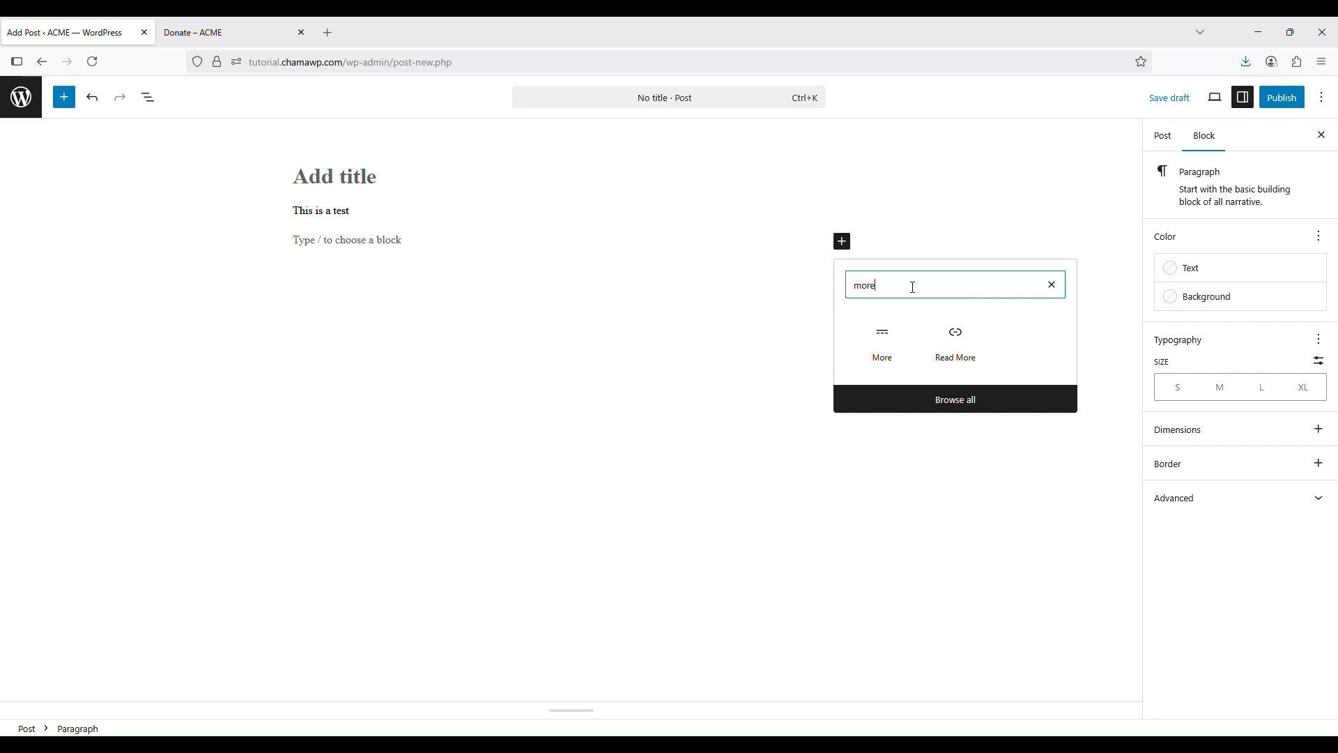
left_click(890, 357)
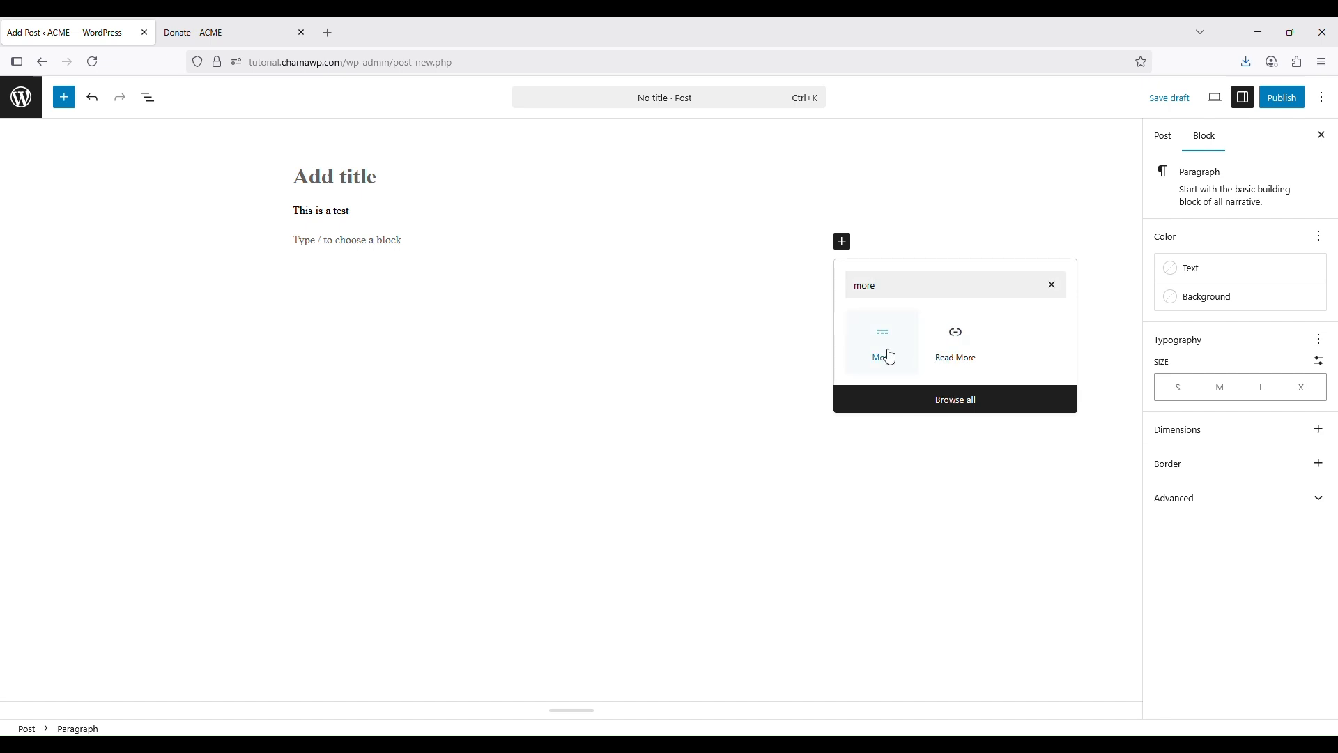
left_click(705, 315)
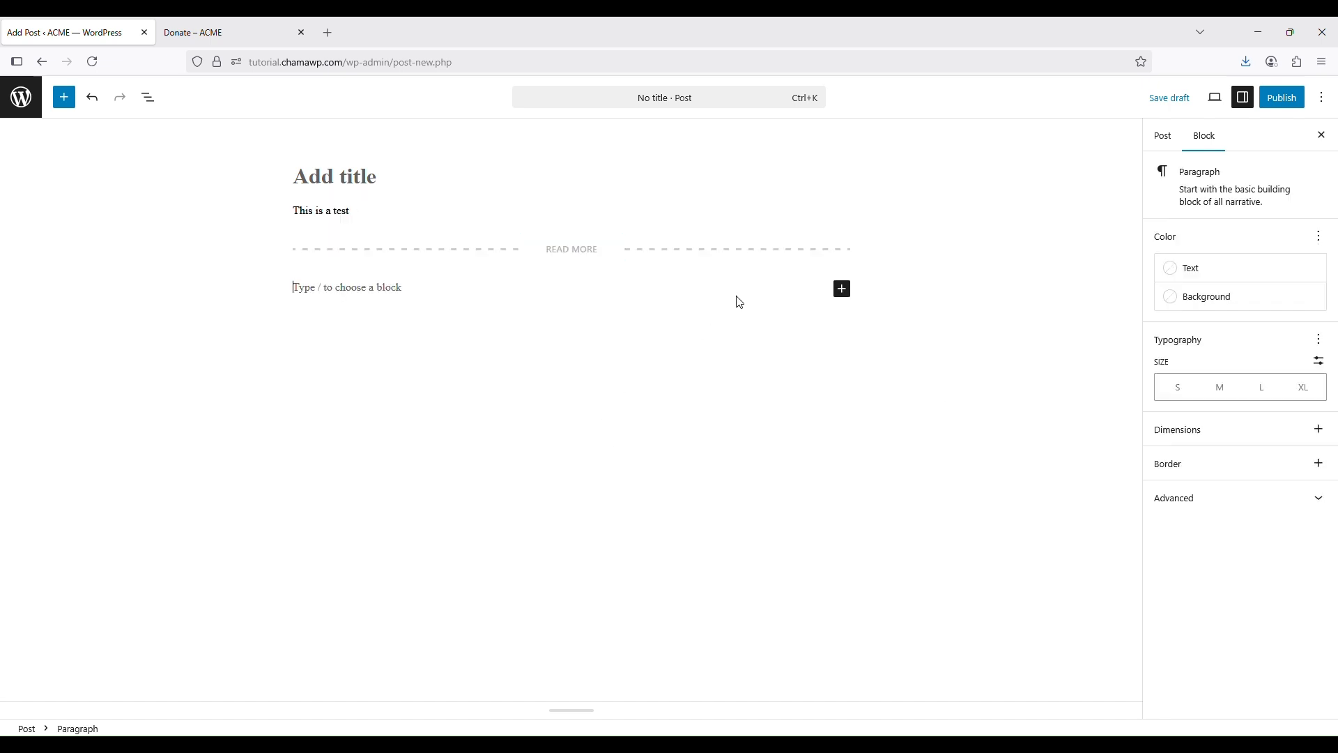
Type 'This that a te' as a second paragraph after the More break
left_click(842, 288)
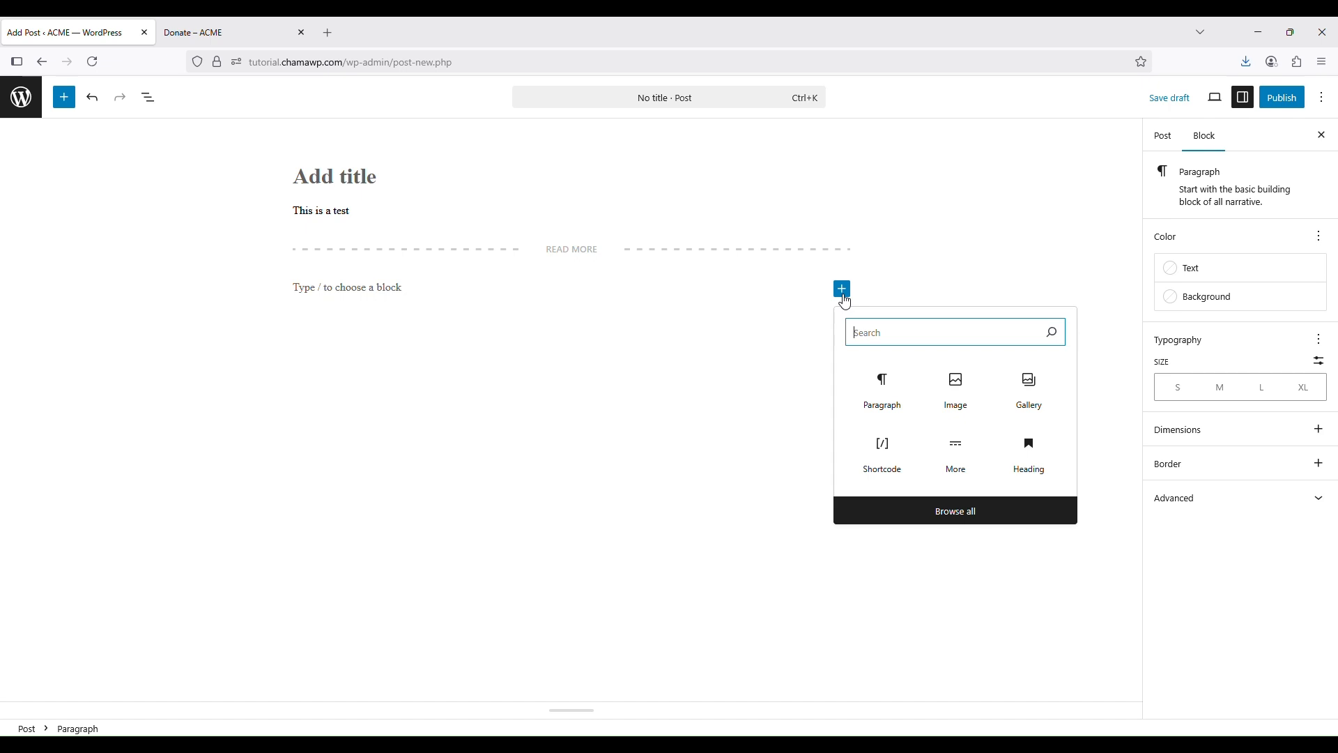
left_click(885, 396)
type("T")
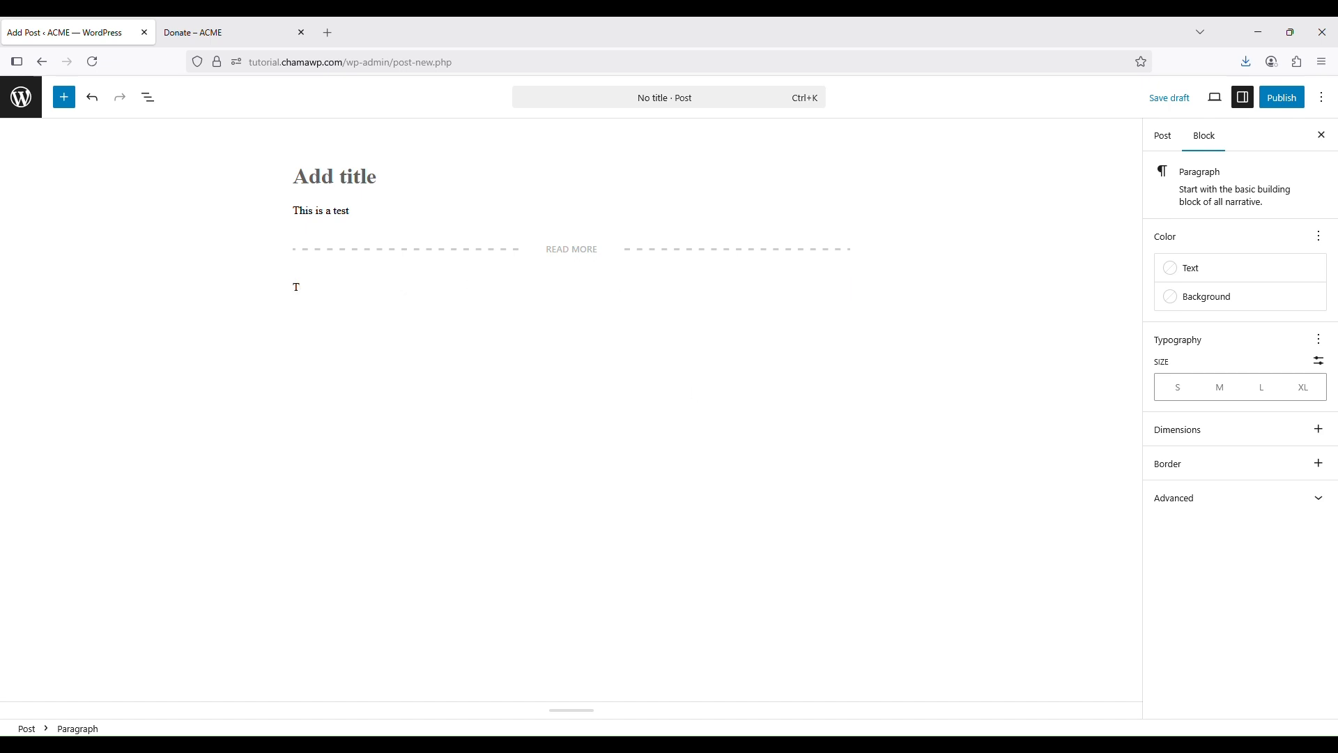
type("his that  a test")
key("Return")
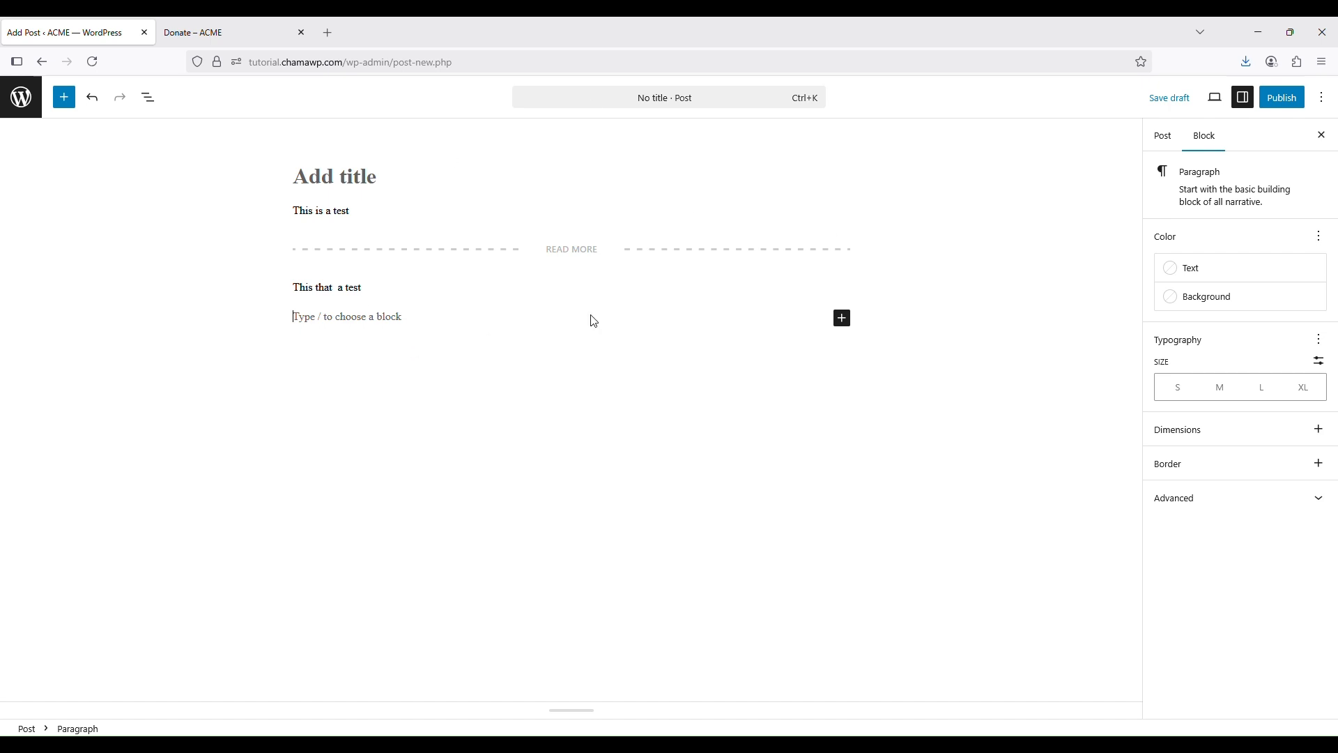
Leave the post editor via the WordPress logo without saving
mouse_move(644, 241)
left_click(363, 213)
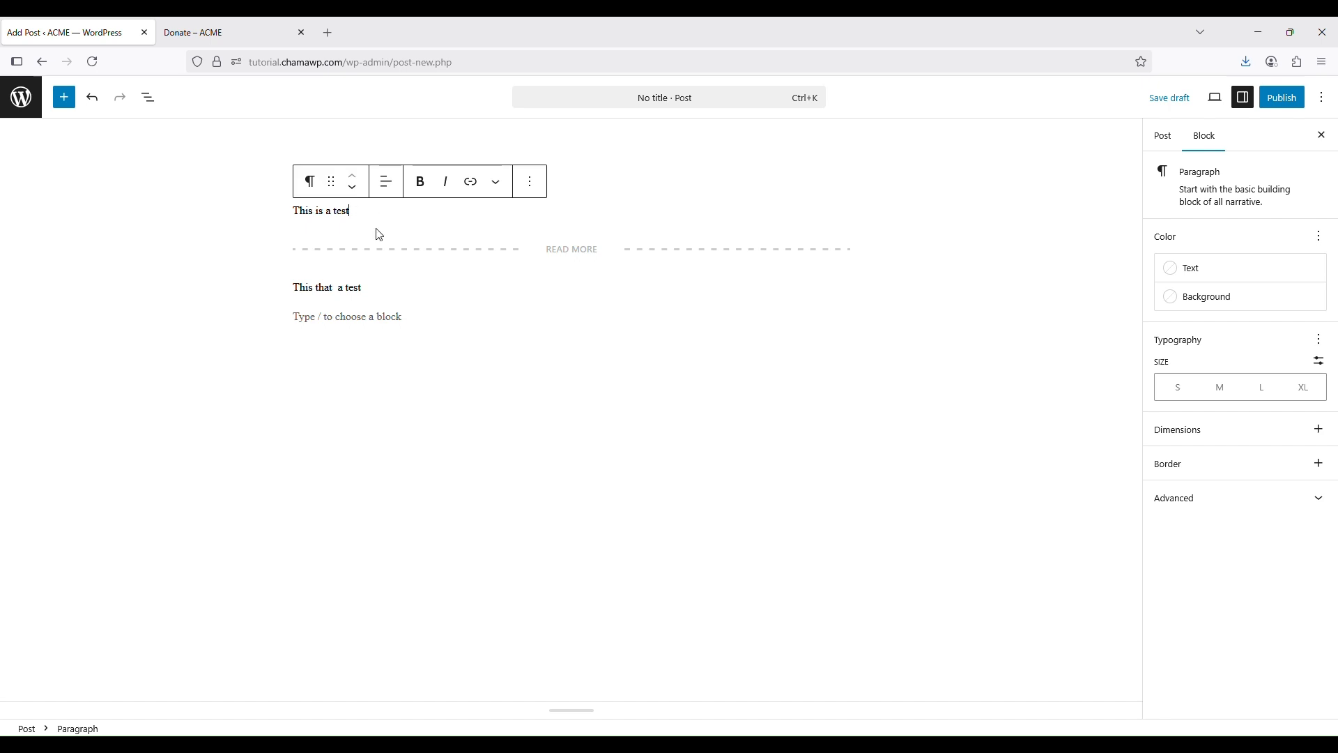
left_click(570, 444)
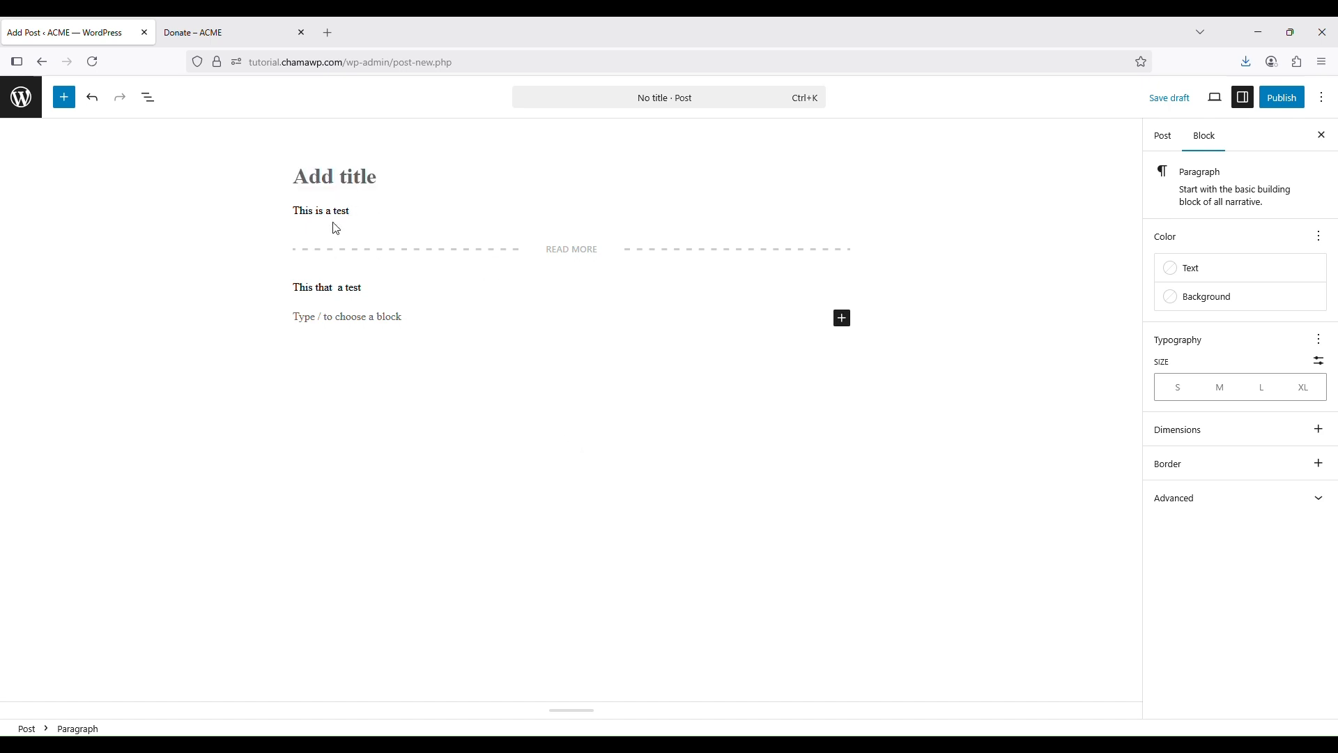
mouse_move(339, 224)
left_click(22, 99)
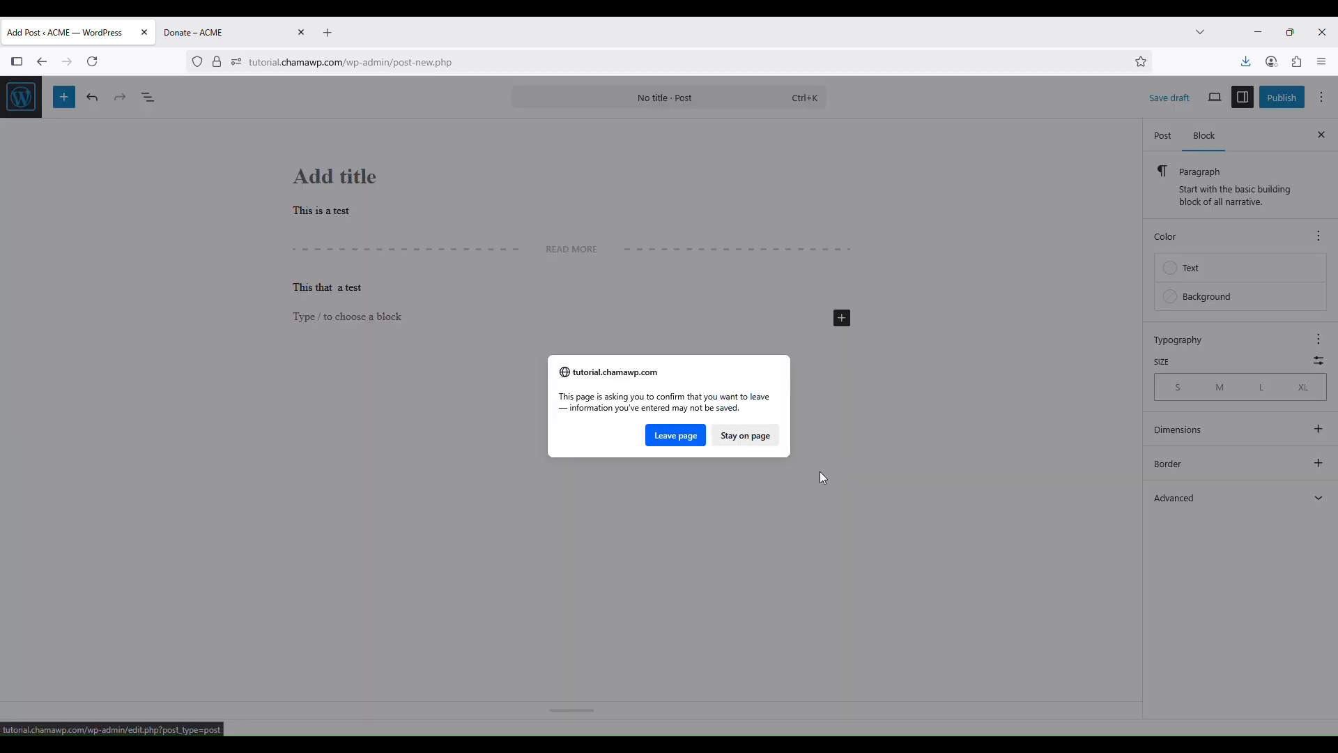
Discard the unsaved post and go back to ChamaWP Settings' Protection tab
left_click(658, 441)
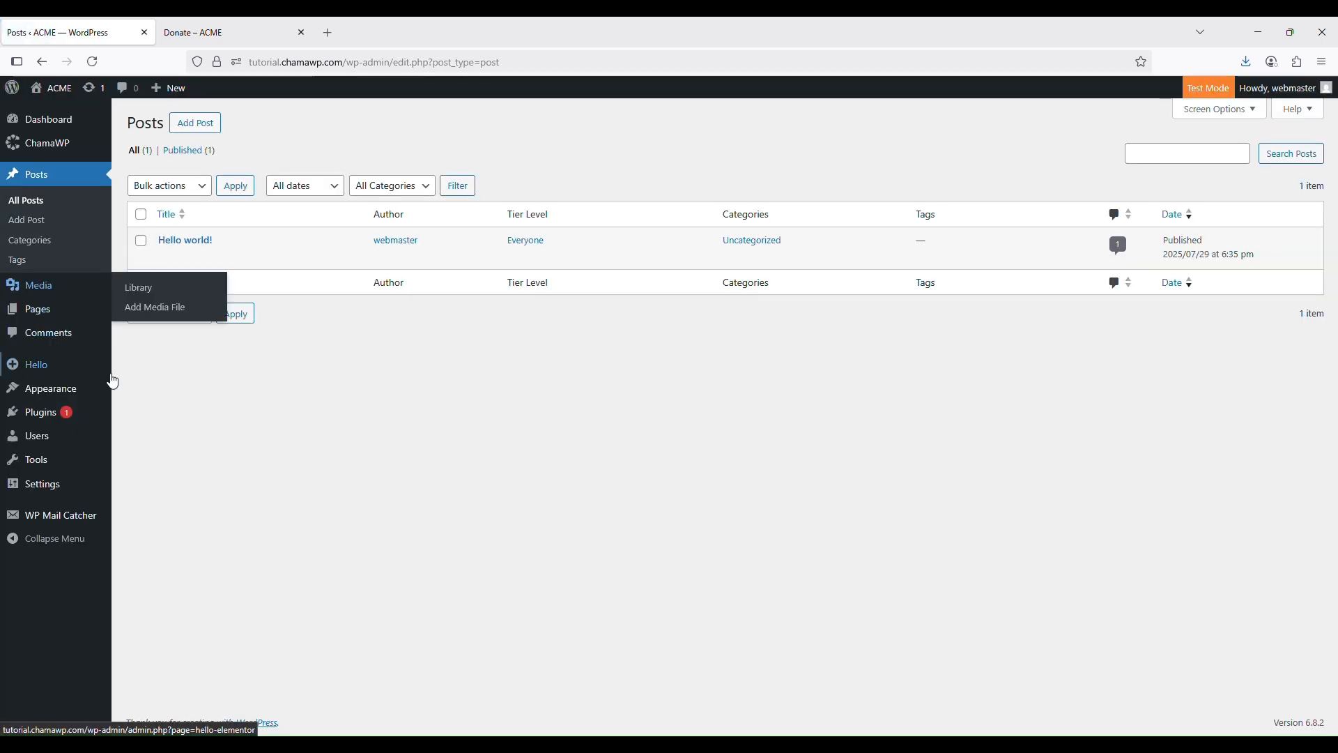
mouse_move(62, 136)
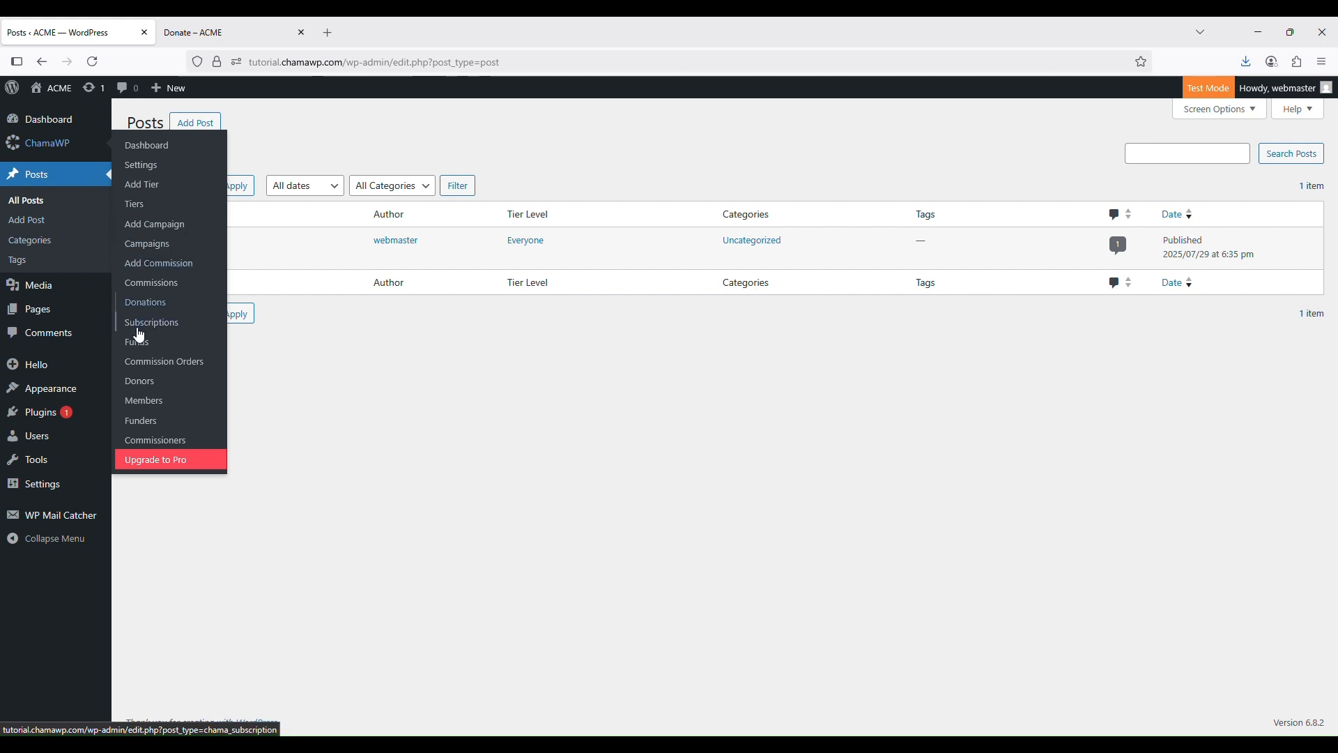
left_click(141, 165)
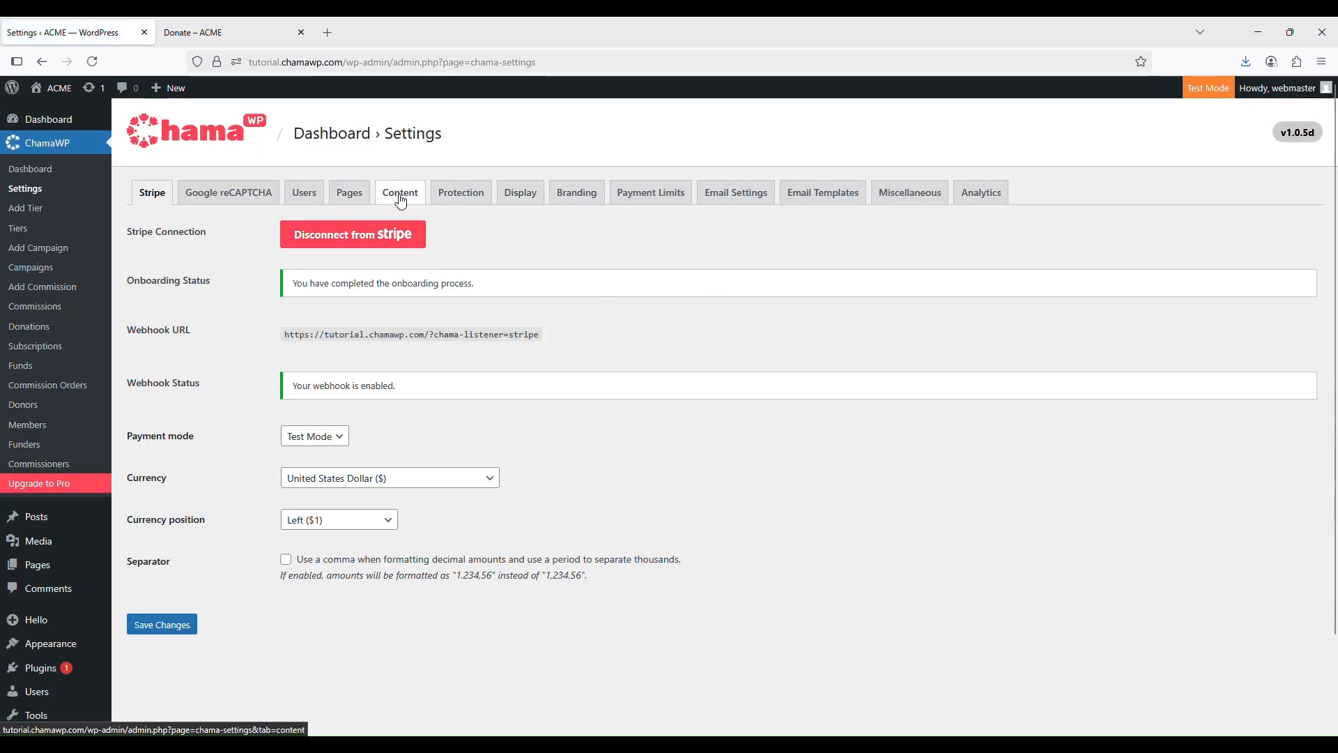
left_click(449, 202)
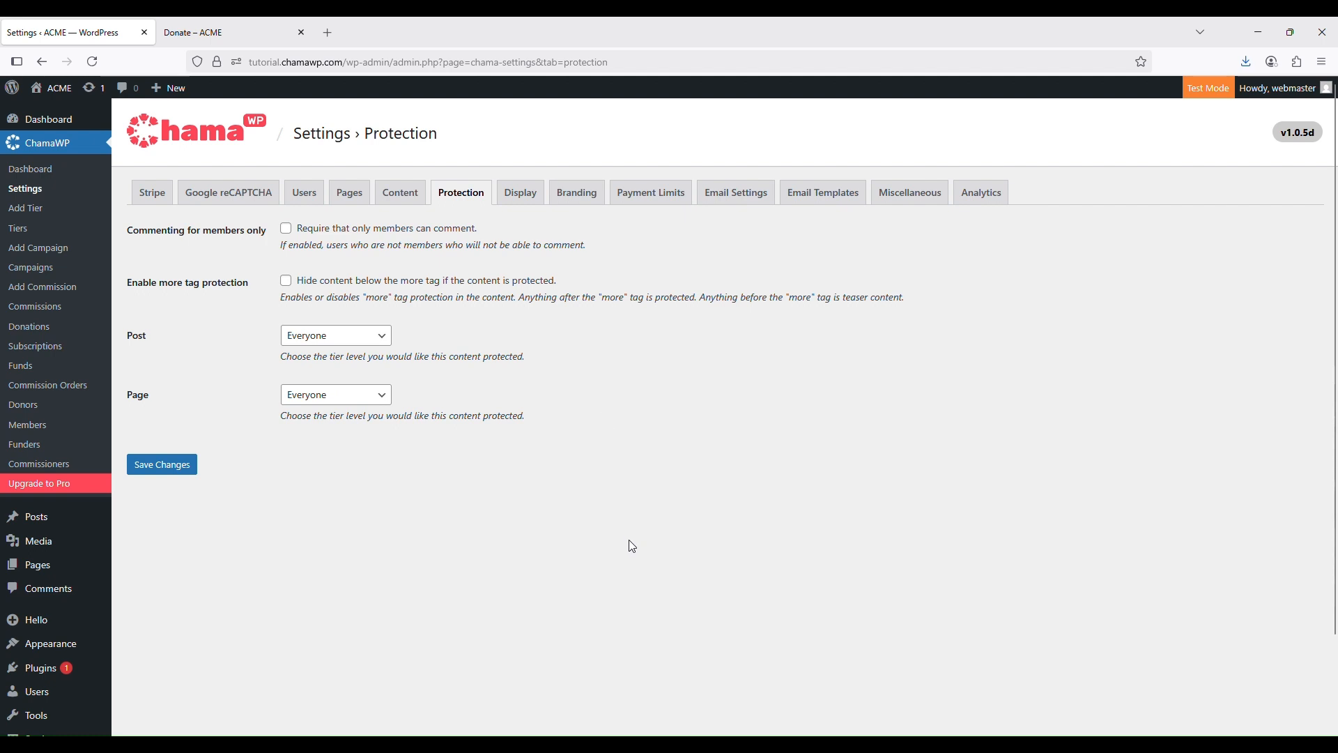
left_click(373, 341)
left_click(896, 391)
scroll(242, 343, "down", 1)
scroll(242, 344, "down", 2)
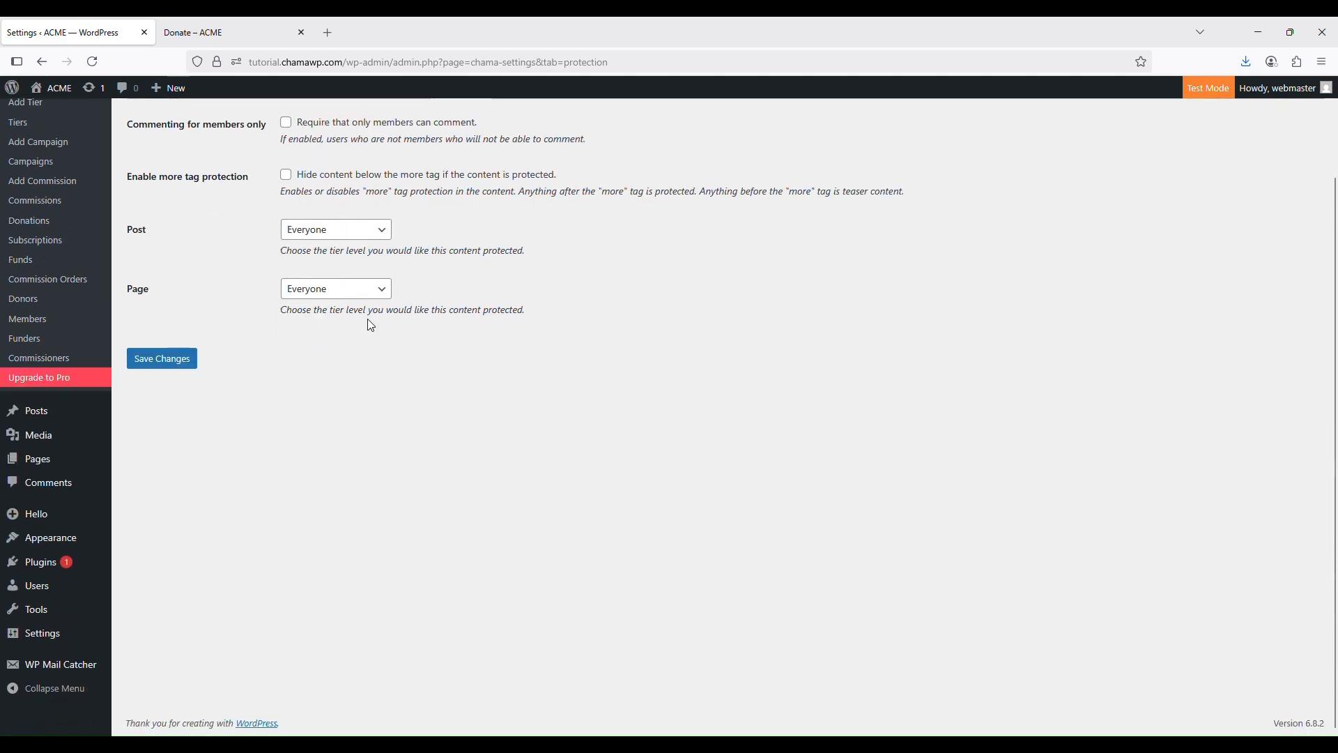
scroll(370, 323, "up", 3)
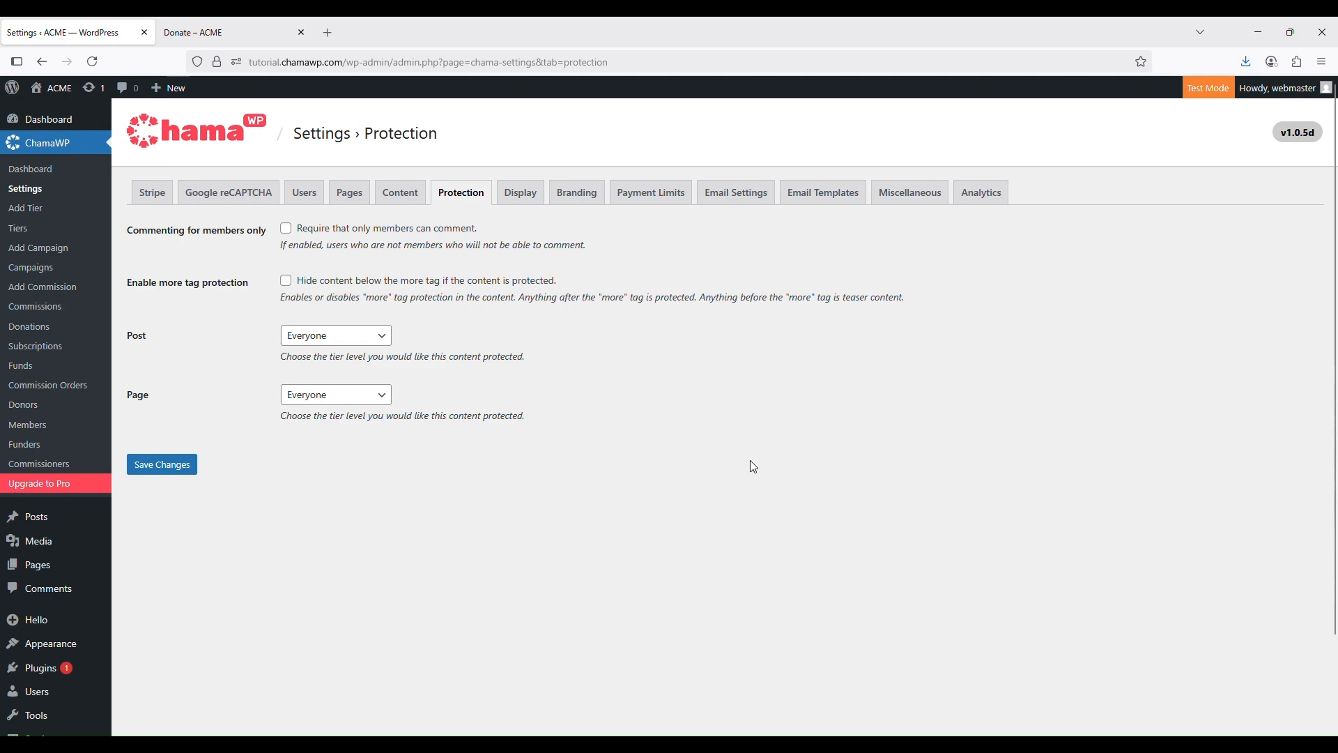
scroll(759, 418, "down", 2)
scroll(760, 418, "up", 2)
On the Display tab, tick Membership, Crowdfunding and Commissions for monetization pages
left_click(522, 209)
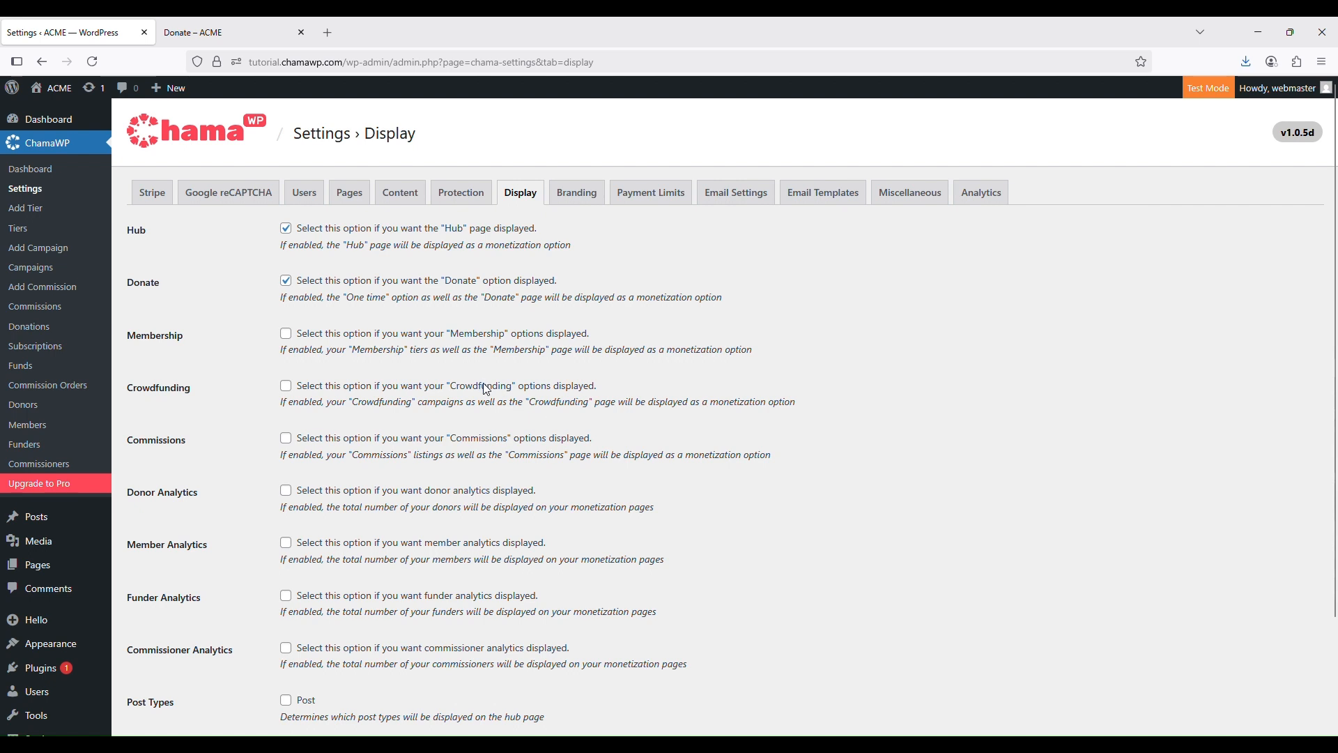
scroll(485, 386, "down", 2)
scroll(492, 388, "up", 2)
left_click(285, 334)
left_click(286, 386)
left_click(286, 439)
Tick donor, member, funder and commissioner analytics, then view the site's Donate page
left_click(285, 491)
left_click(285, 544)
left_click(286, 596)
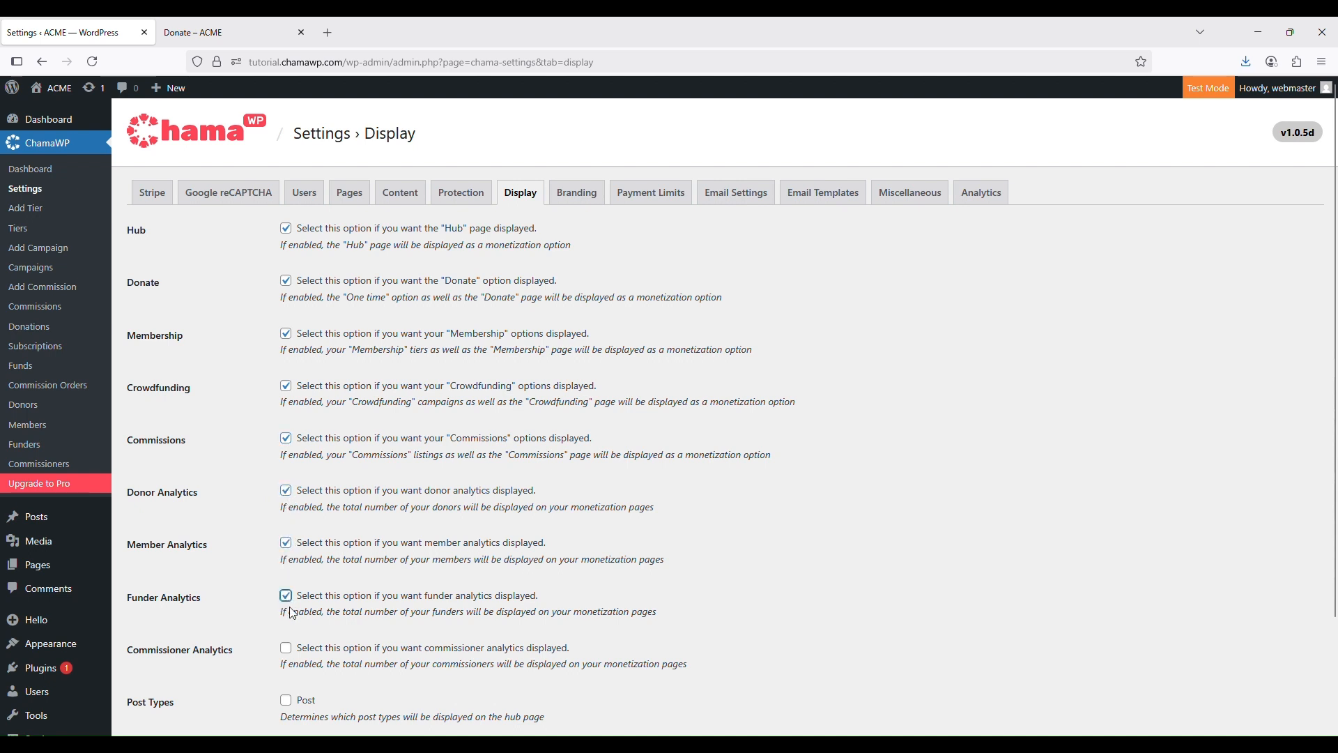
left_click(290, 651)
scroll(390, 617, "down", 2)
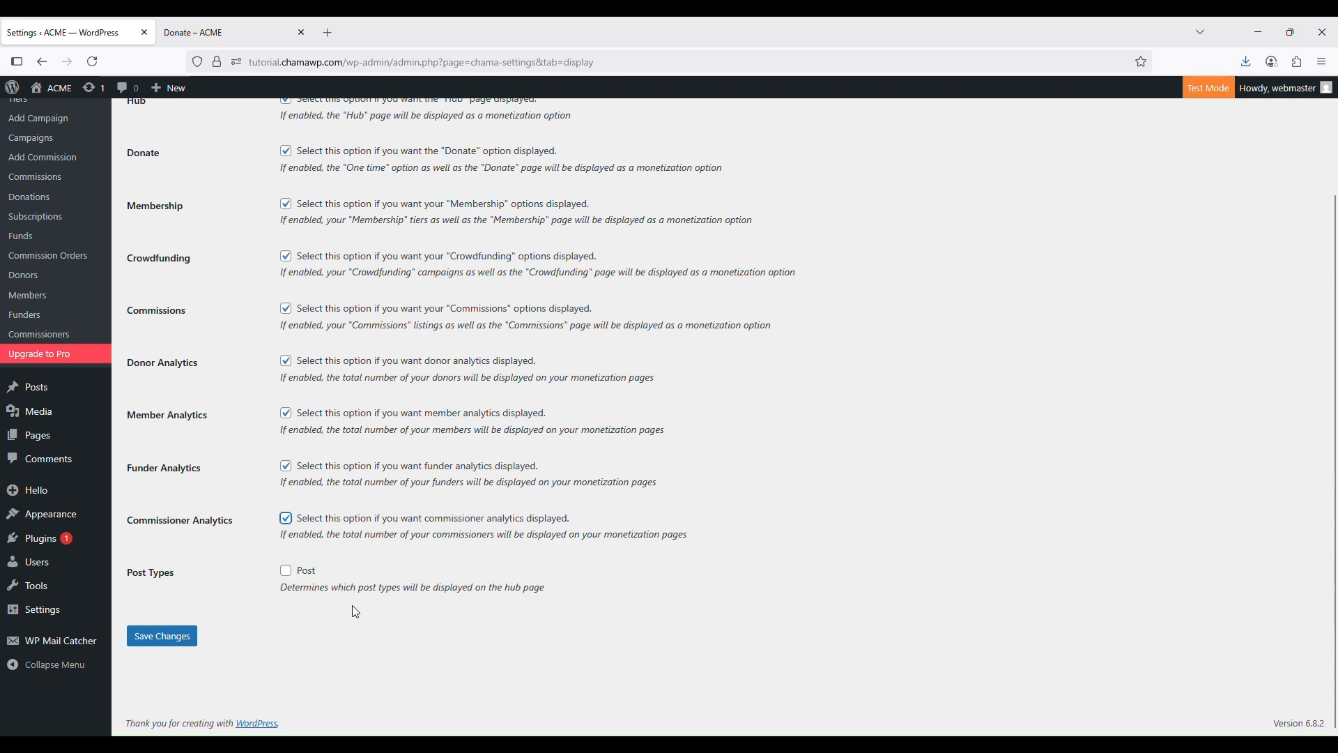
left_click(213, 32)
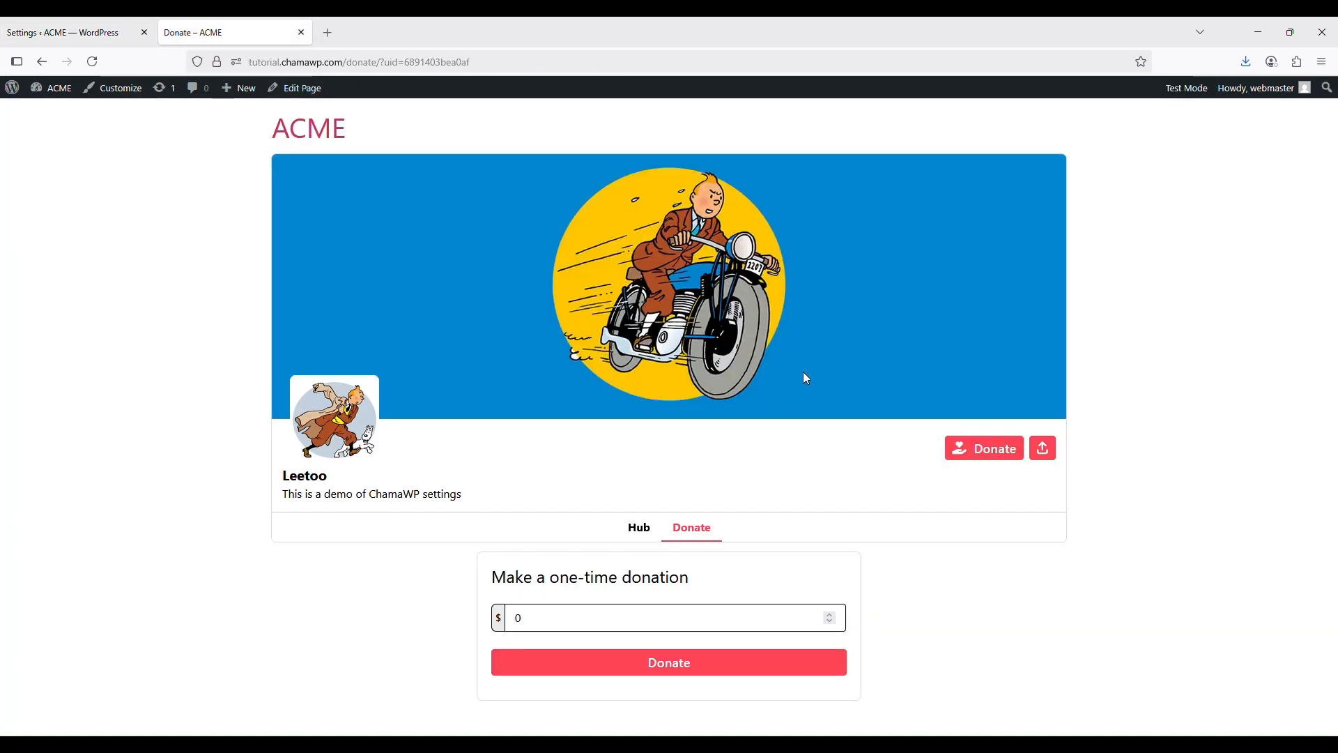
Check the Hub page, then tick Post types for the hub and save the Display settings
left_click(637, 528)
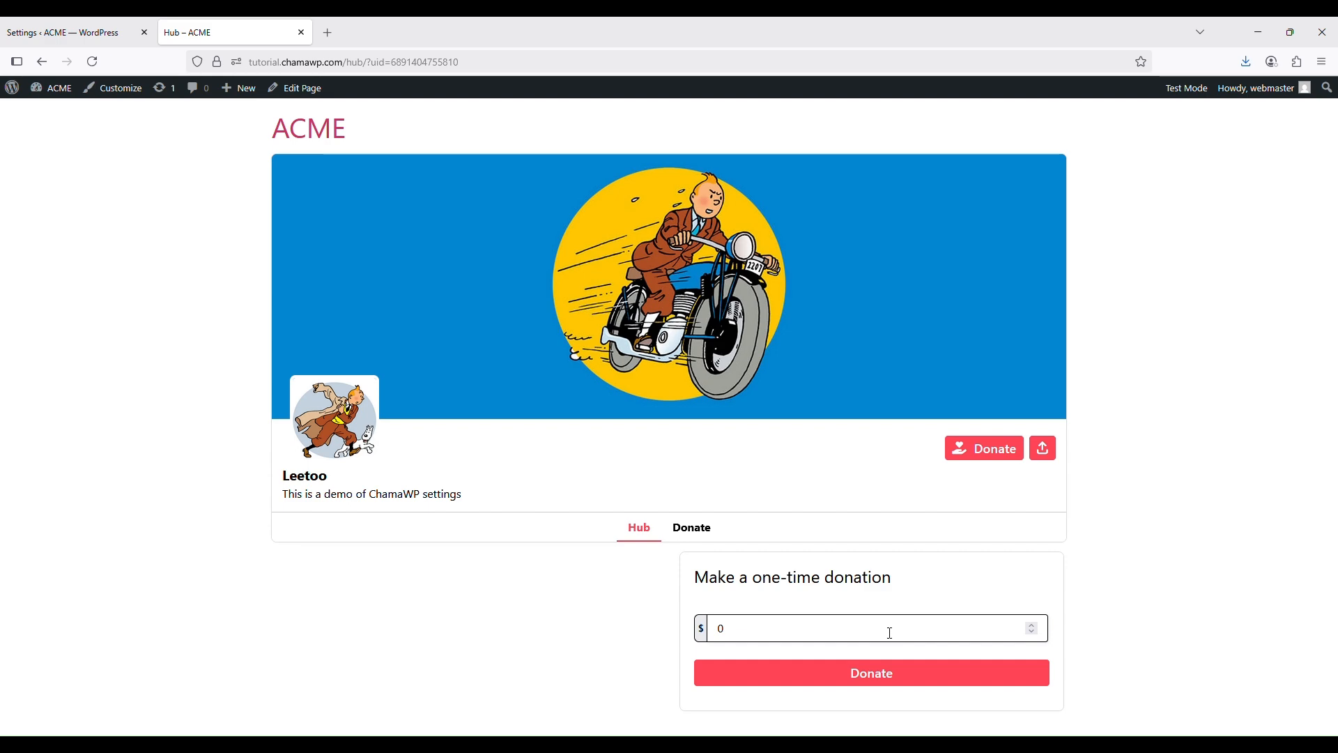
left_click(78, 28)
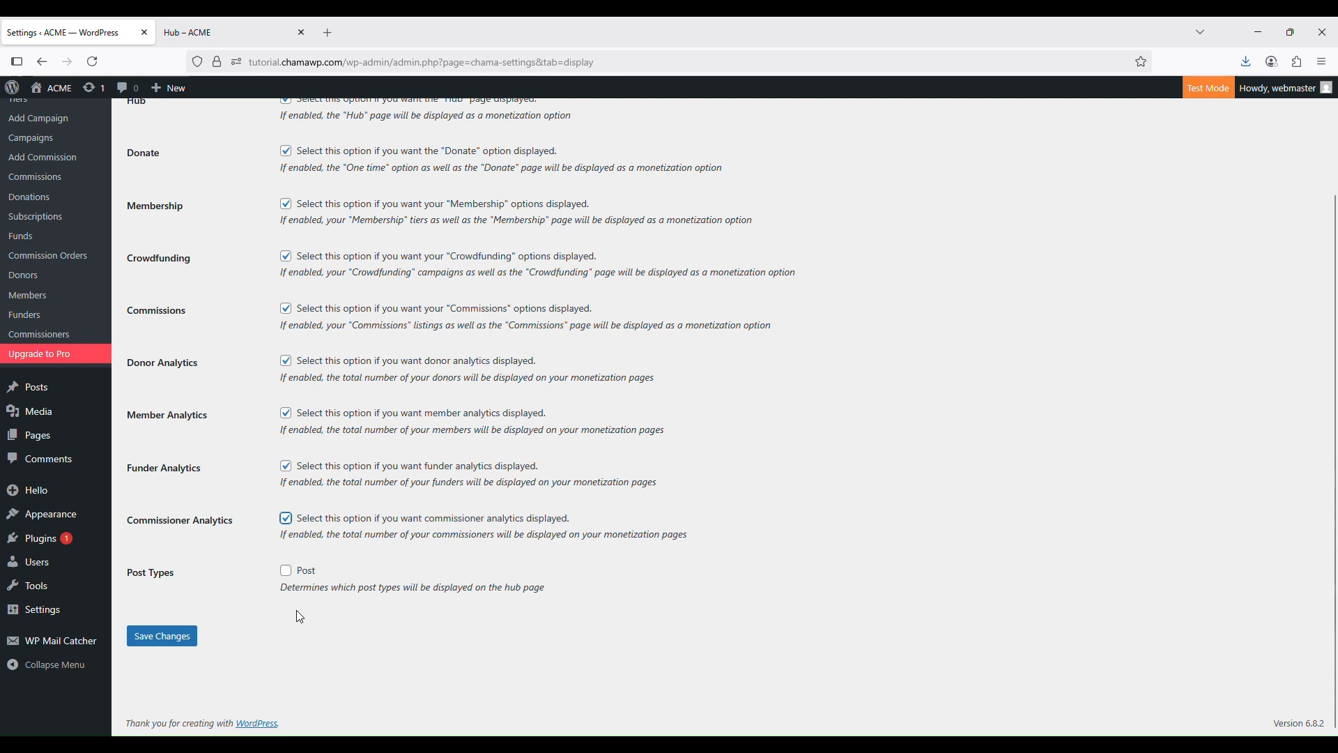
left_click(286, 570)
left_click(178, 644)
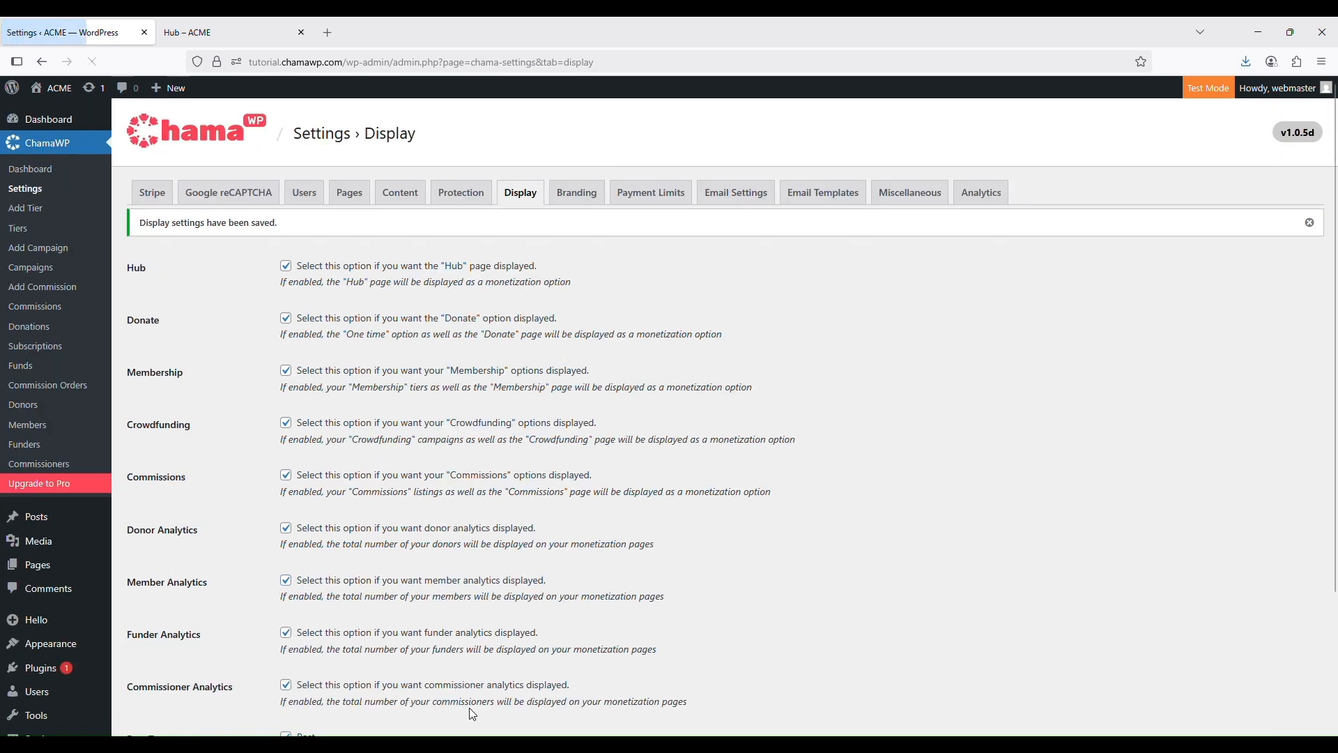
Reload the public ACME hub and browse its Membership, Crowdfunding and Commissions pages
left_click(233, 22)
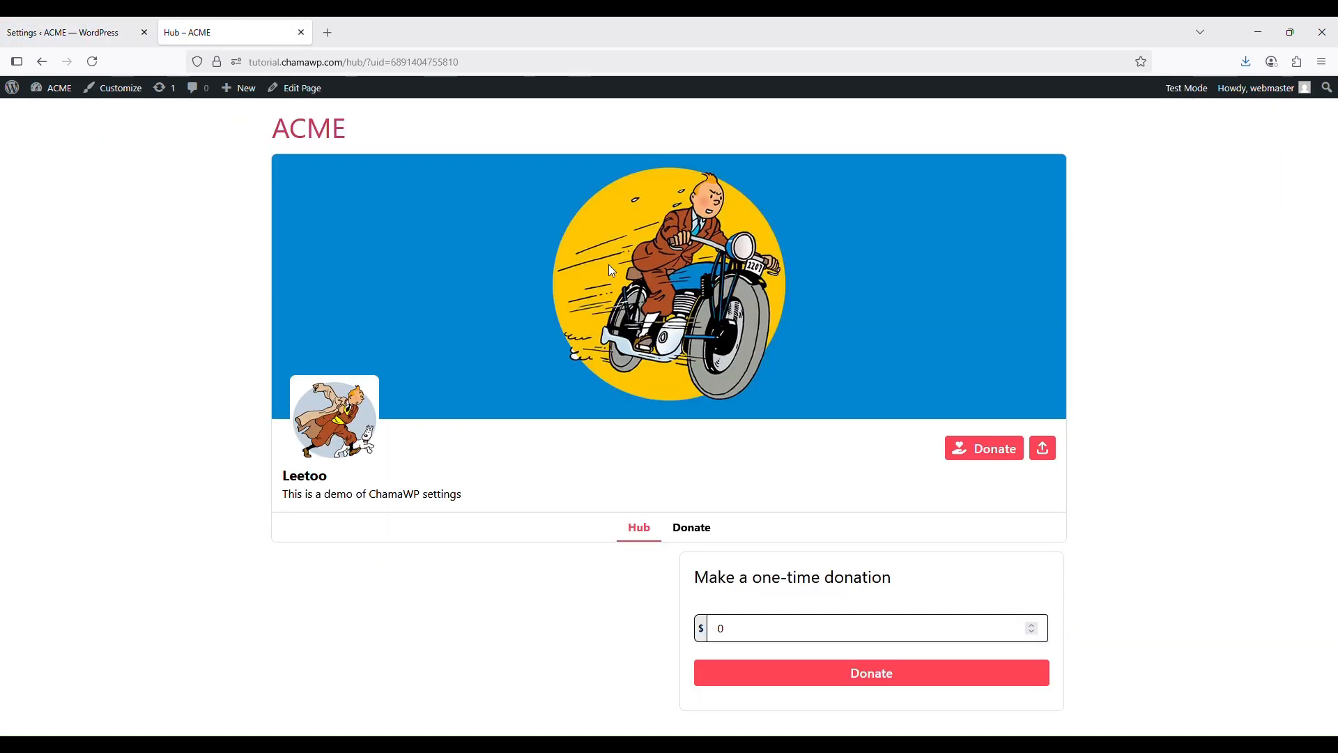
left_click(97, 61)
scroll(892, 255, "down", 2)
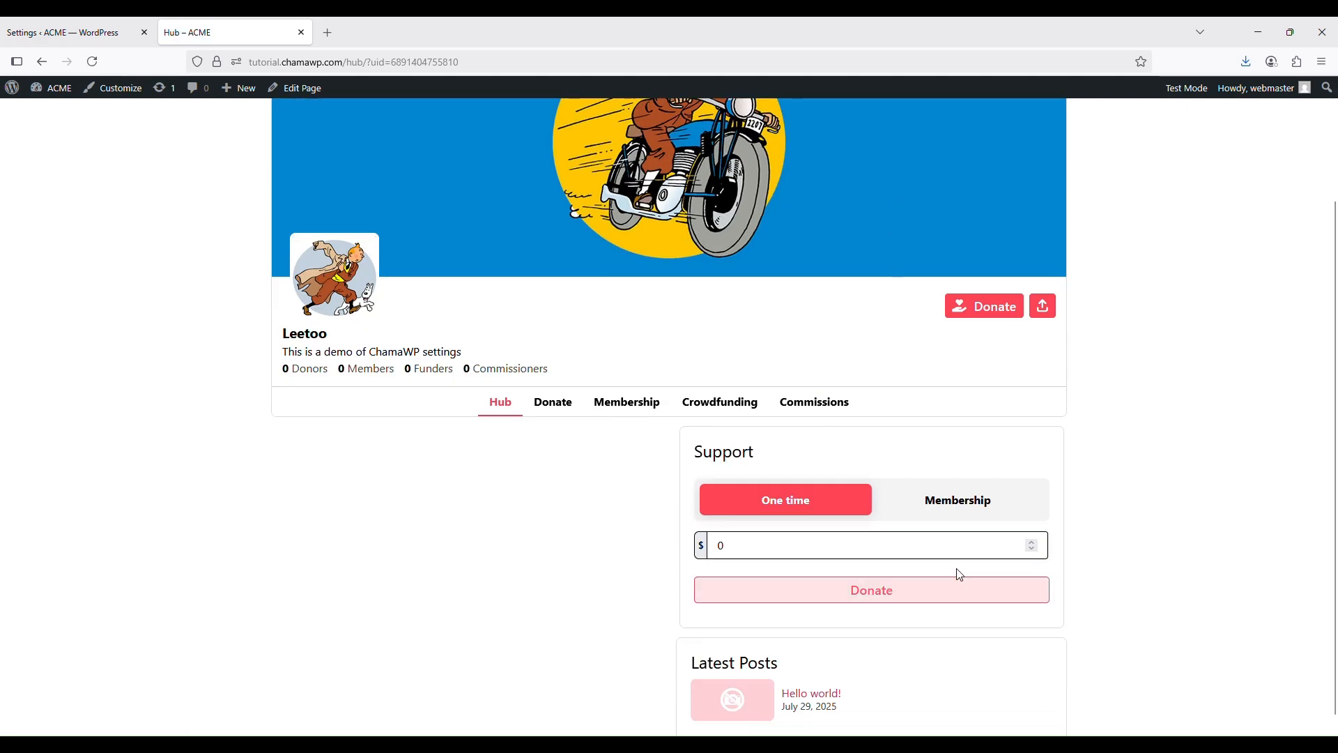
scroll(959, 573, "down", 1)
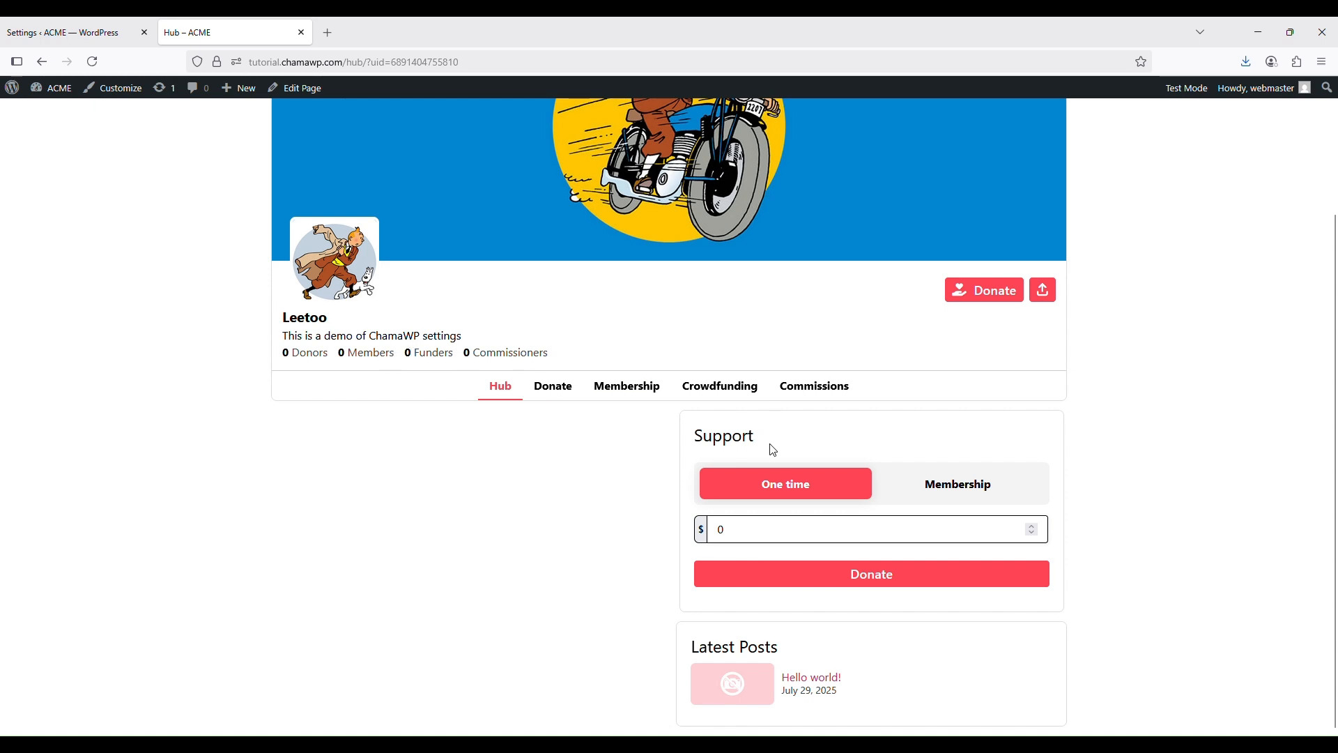
left_click(628, 388)
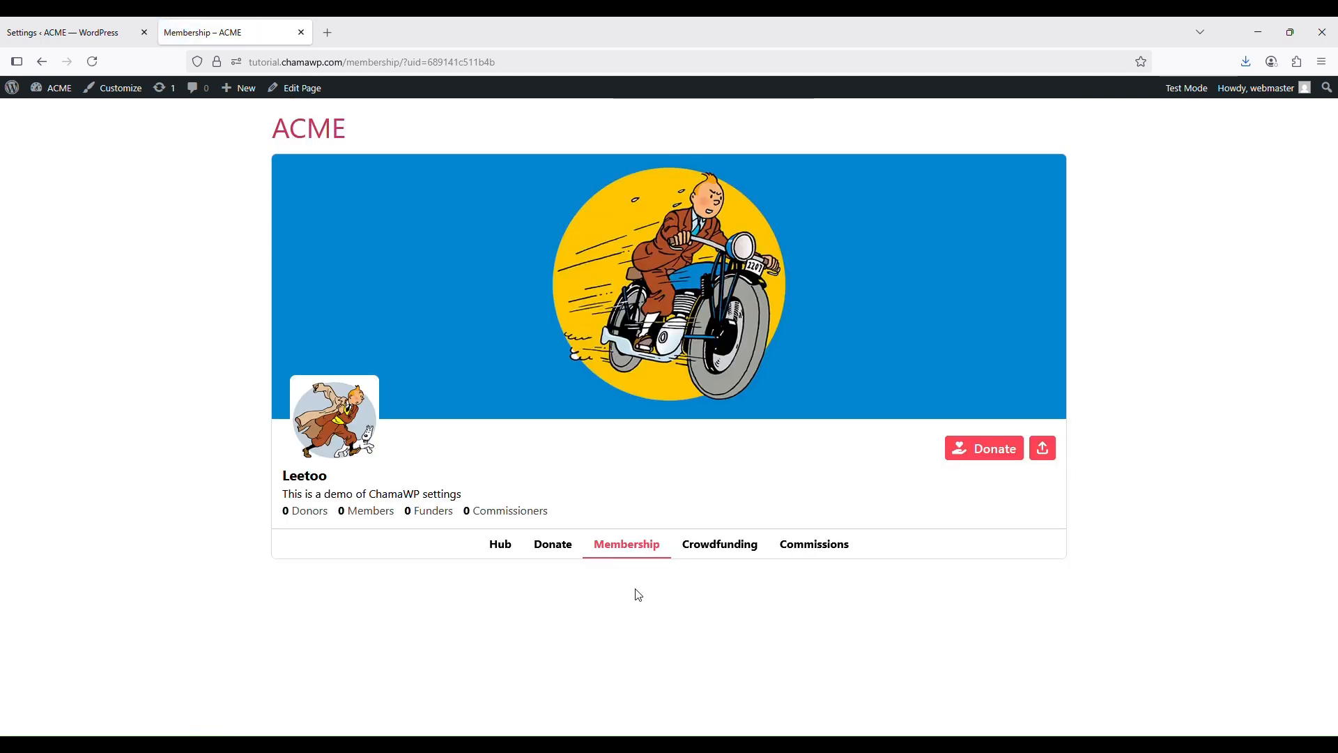
left_click(729, 545)
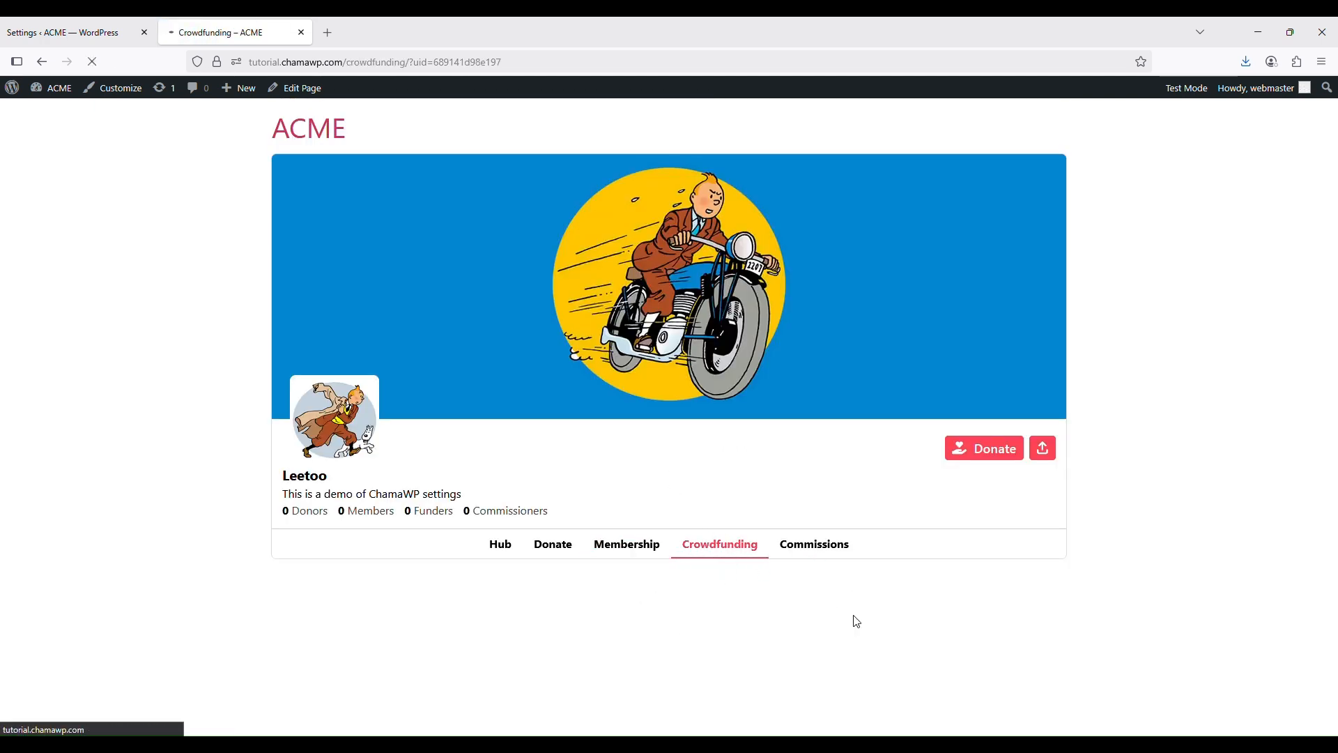
left_click(817, 554)
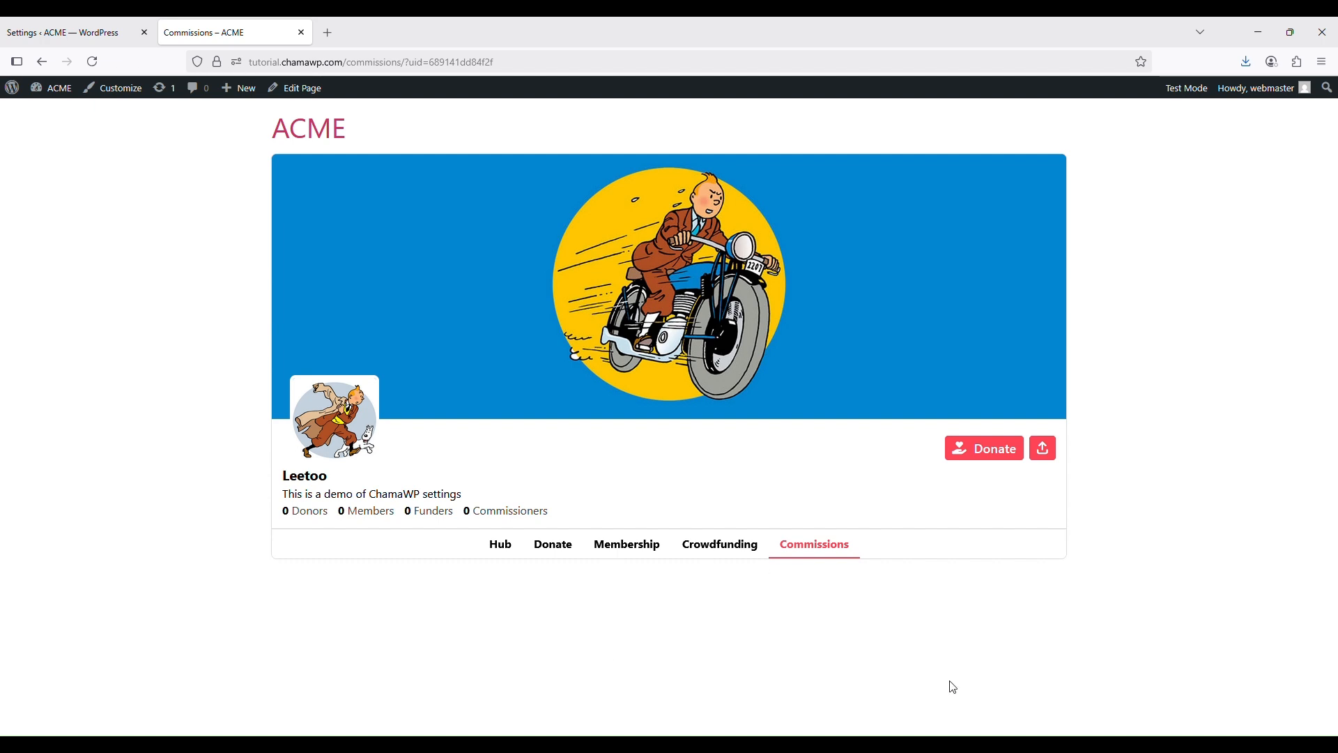
left_click(729, 558)
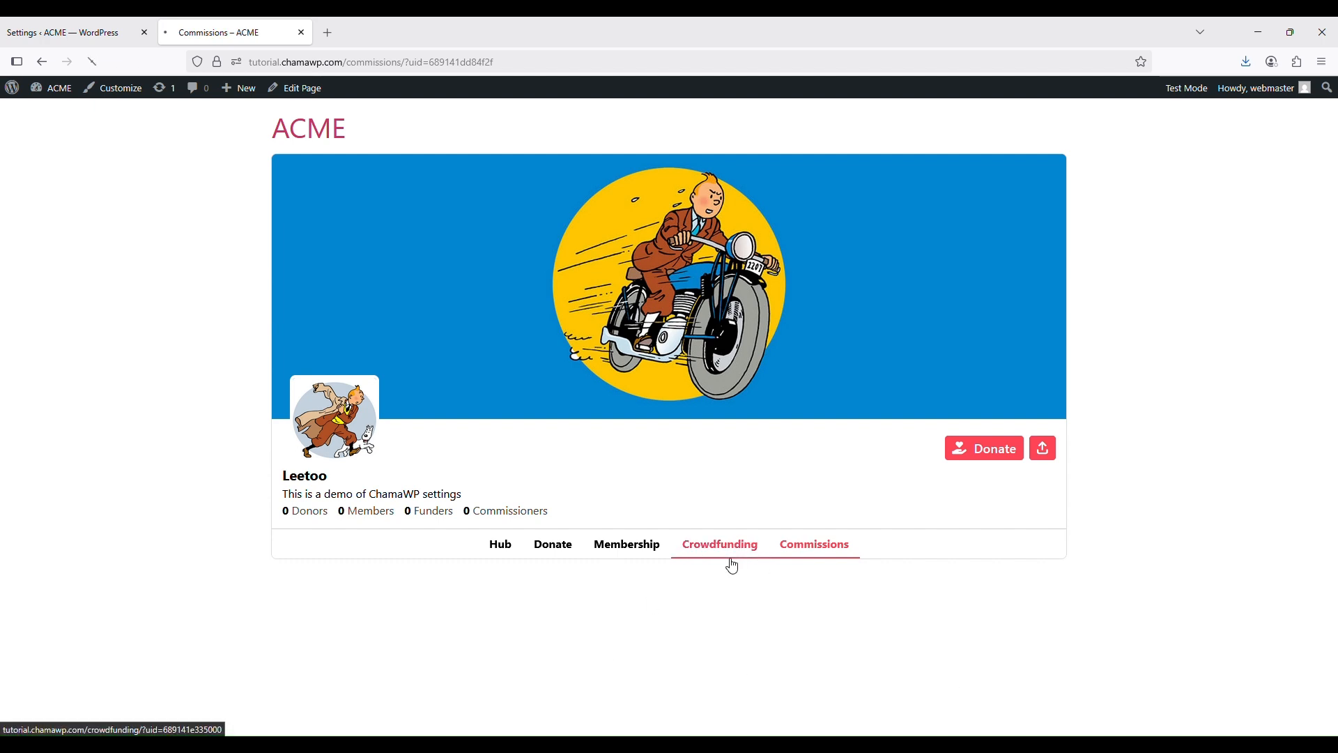
Revisit the Membership, Donate and Hub pages, then open ChamaWP's Branding settings
left_click(621, 552)
left_click(551, 549)
left_click(501, 549)
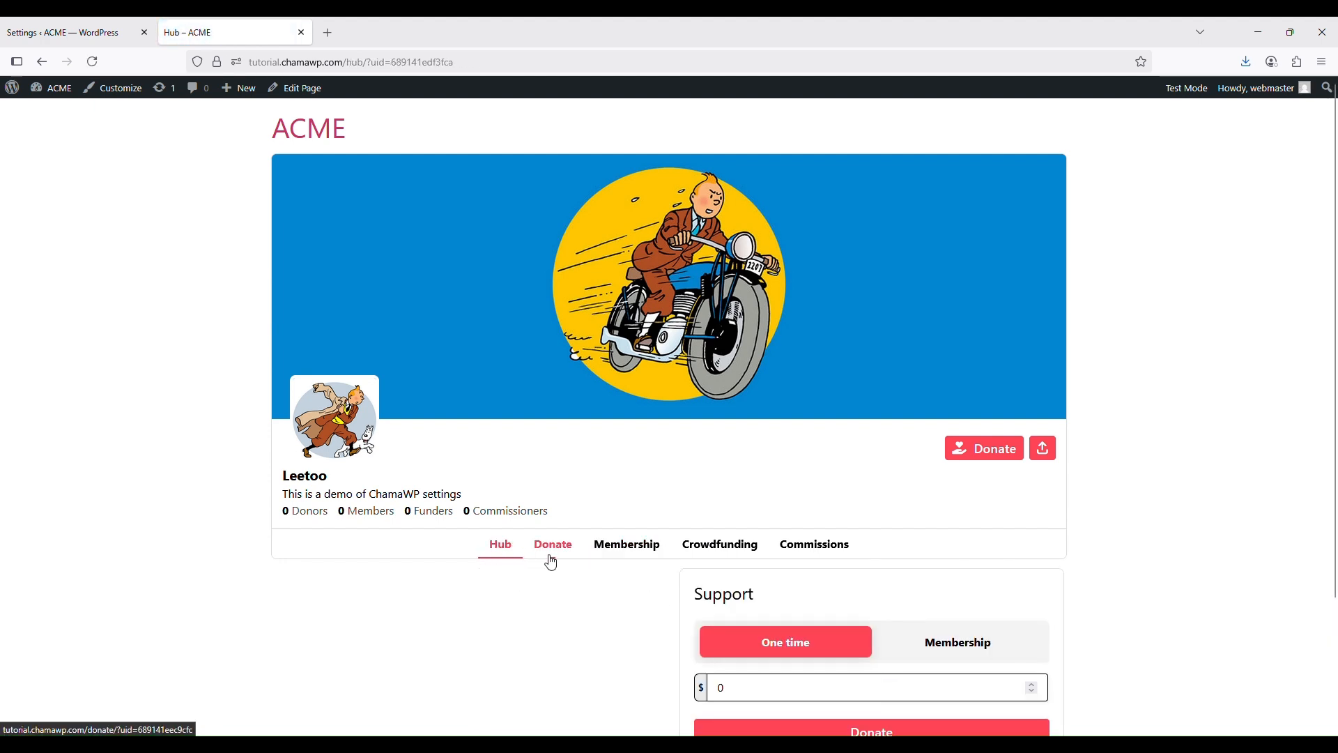
left_click(503, 554)
scroll(674, 573, "down", 2)
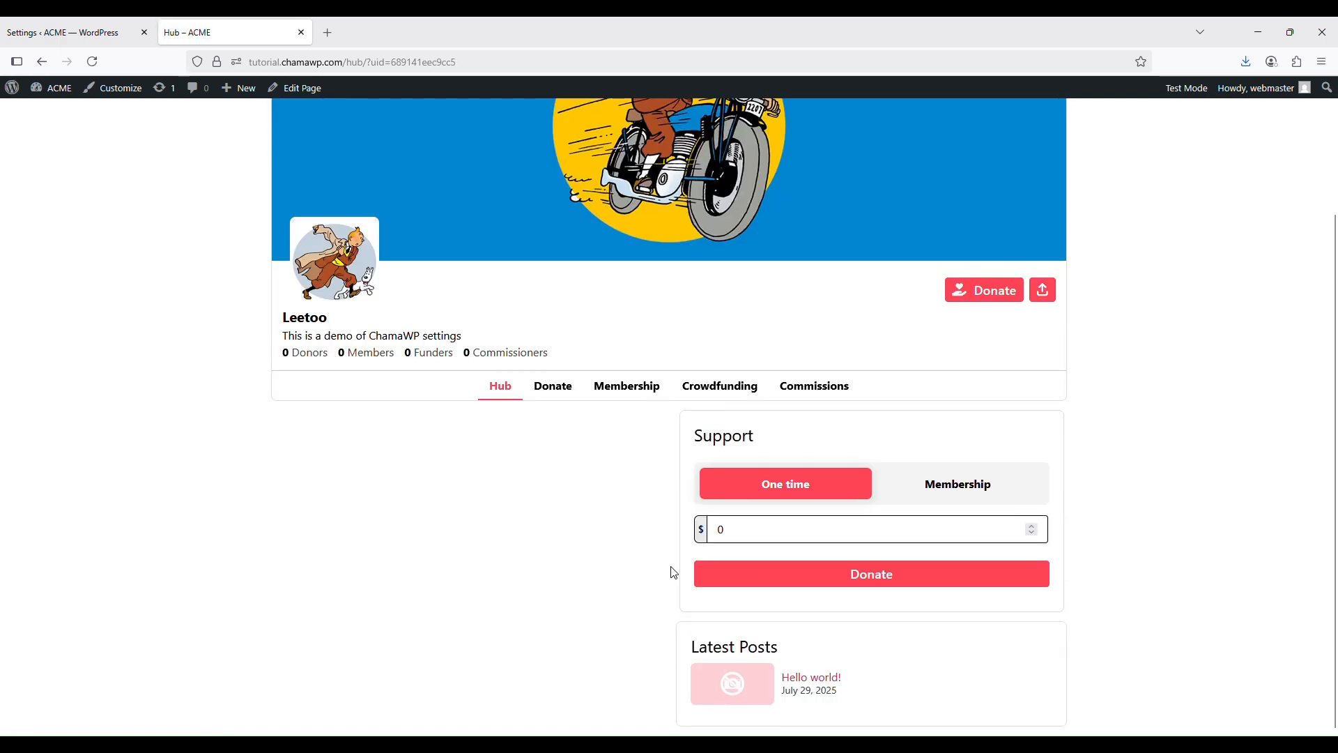
scroll(674, 572, "up", 2)
key("ctrl+shift+Tab")
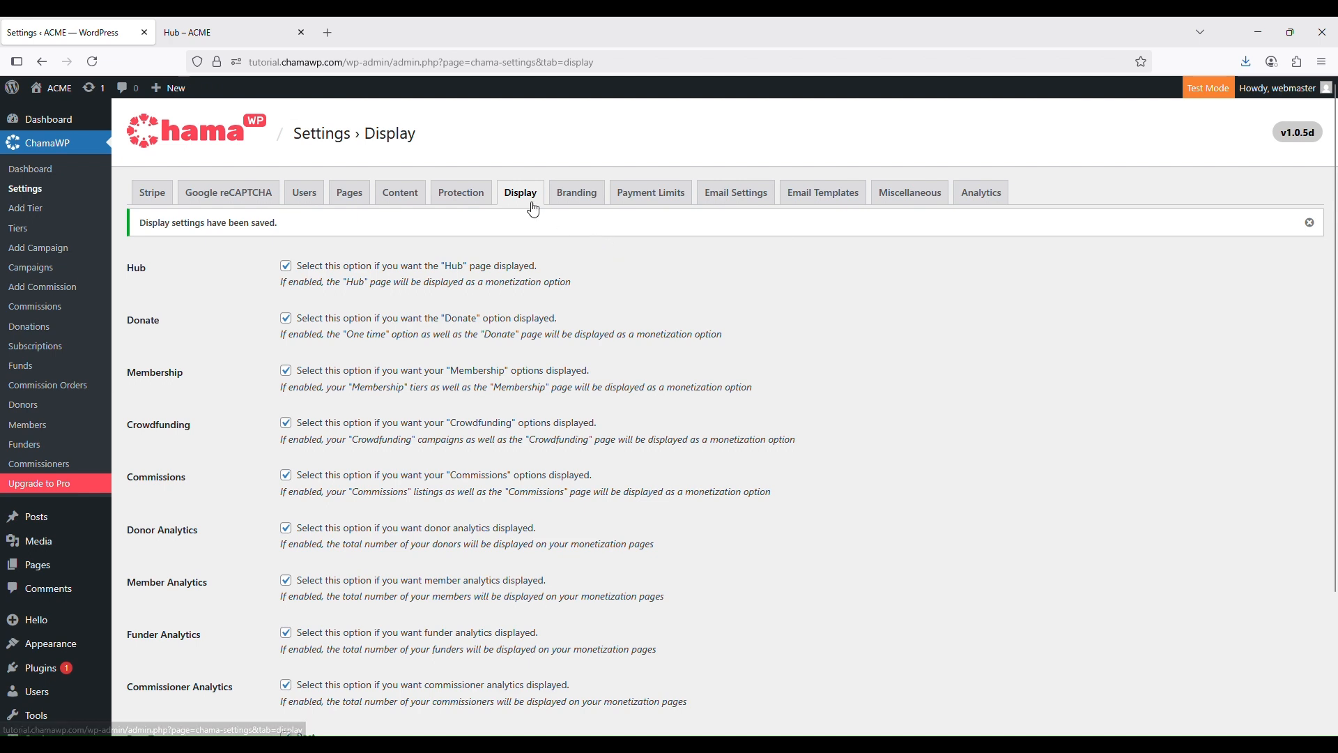
left_click(570, 199)
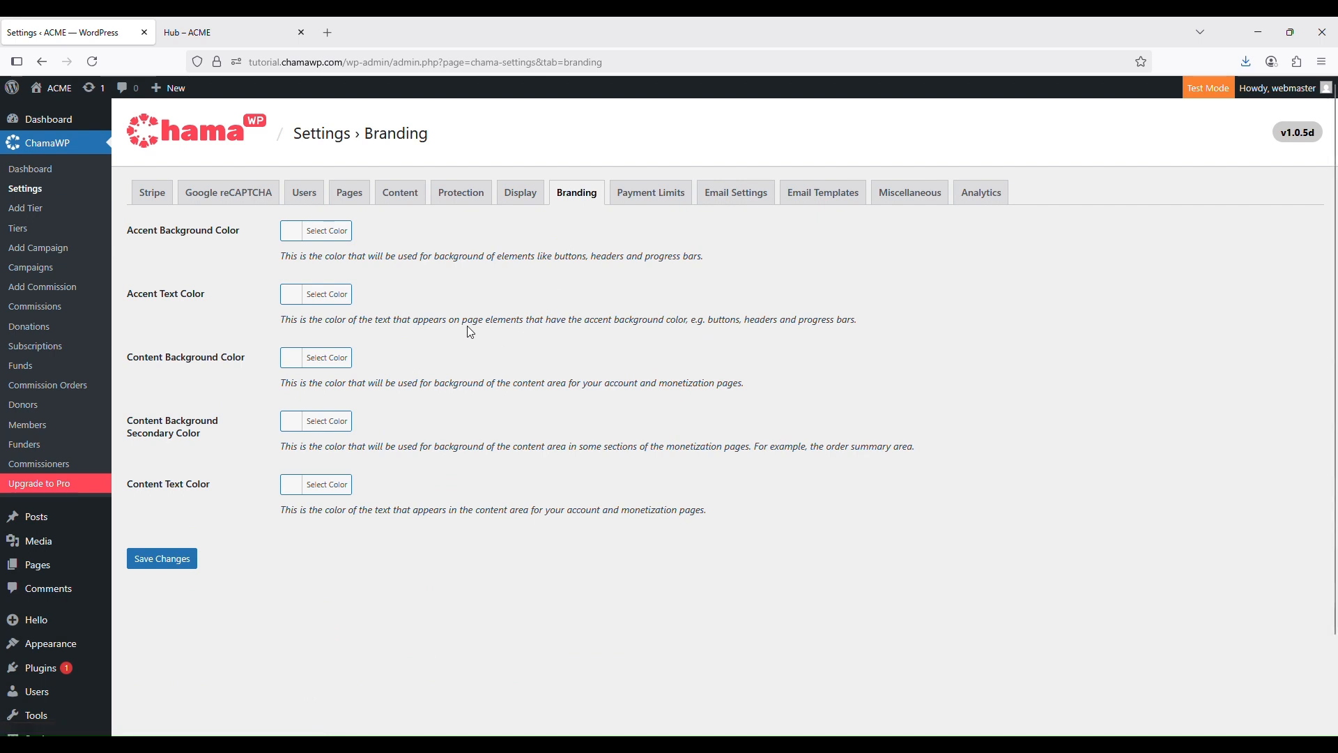
left_click(183, 25)
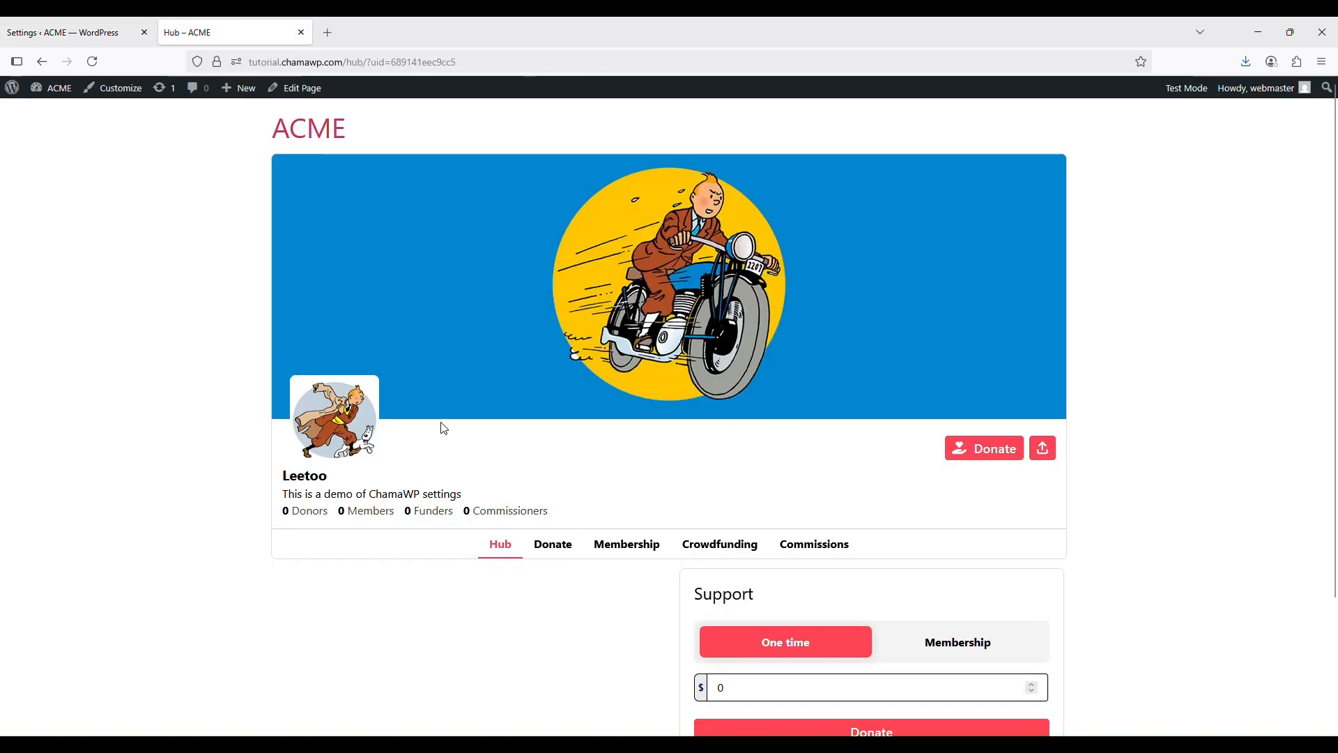
left_click(89, 28)
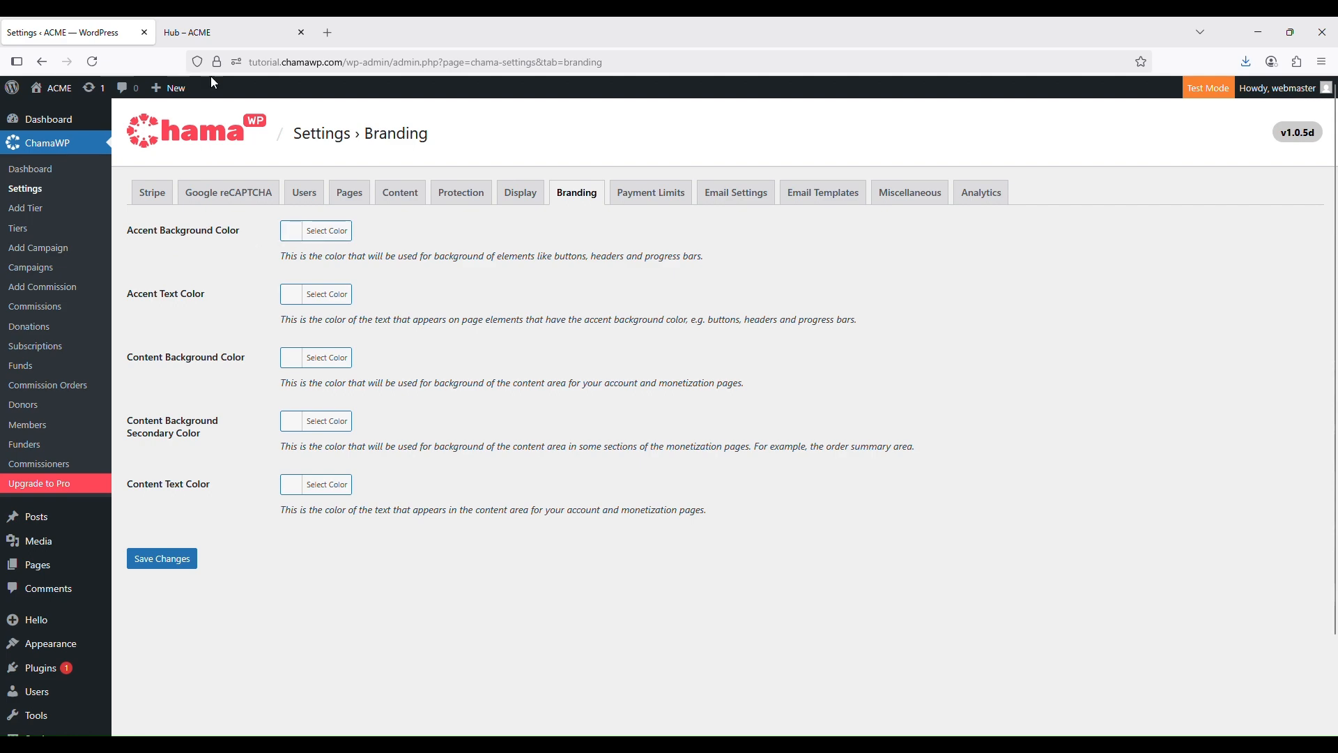
left_click(209, 32)
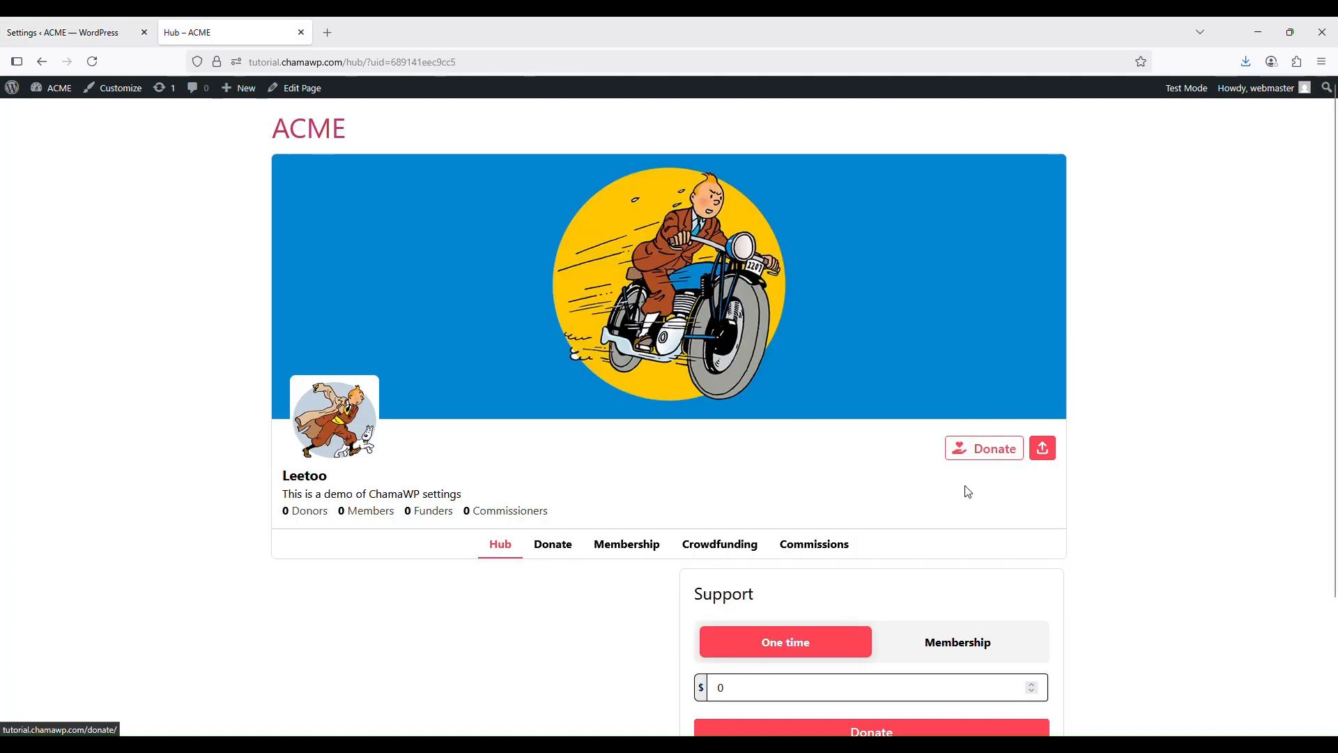
scroll(938, 541, "down", 2)
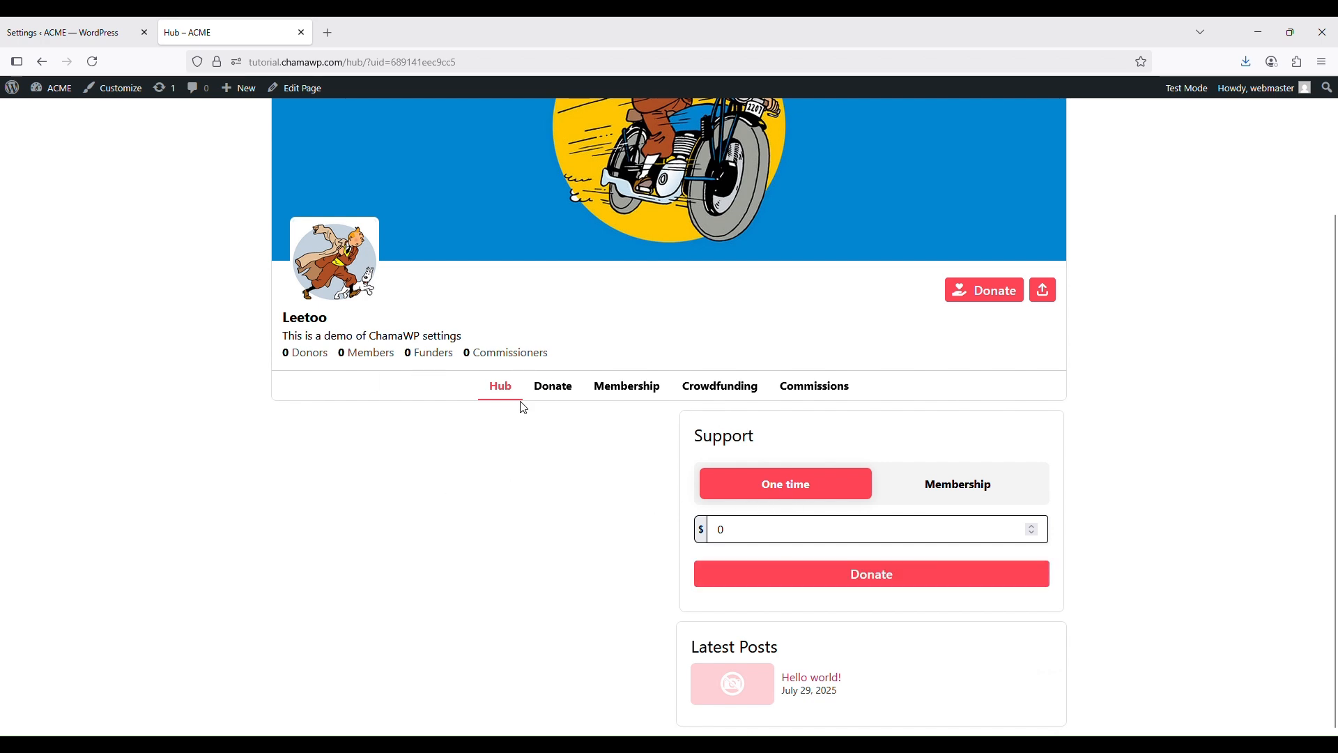
left_click(77, 32)
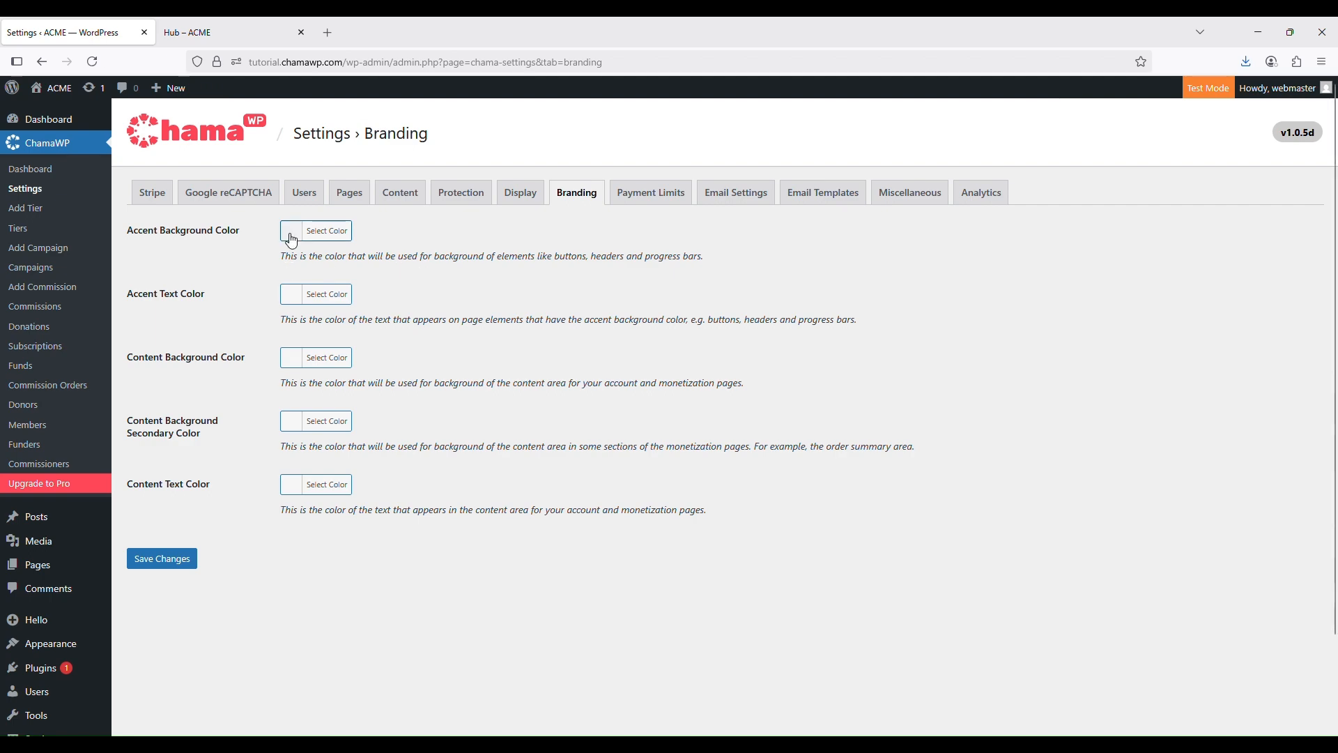
Save a blue accent background colour and preview it on the reloaded hub
left_click(328, 232)
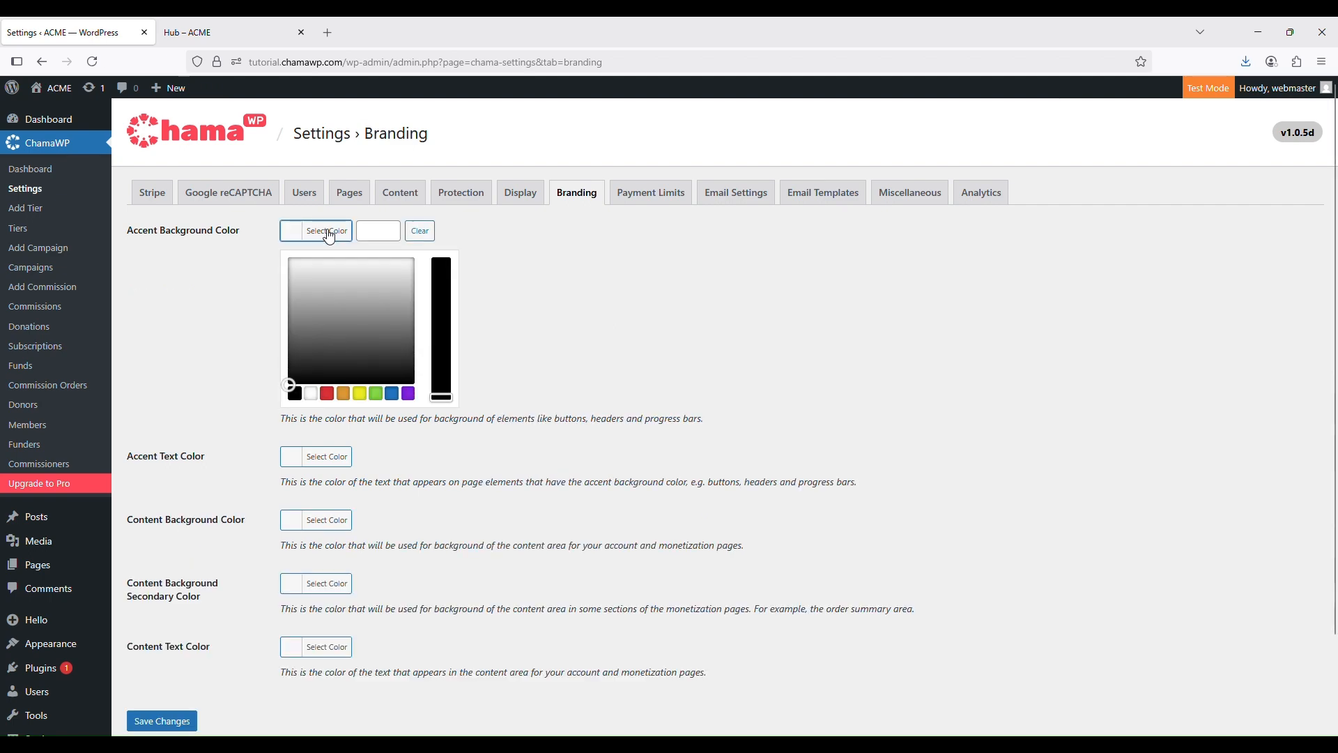
left_click(392, 394)
scroll(390, 488, "down", 3)
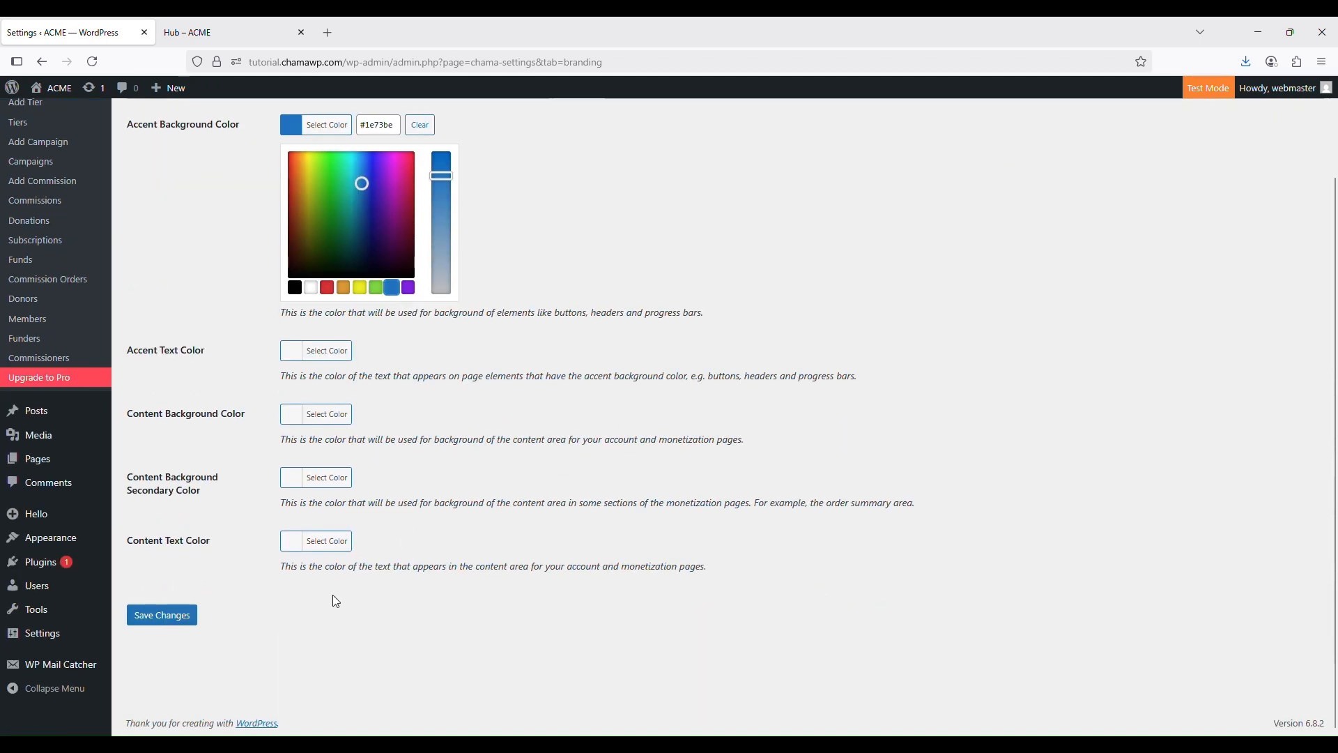
left_click(169, 612)
left_click(218, 34)
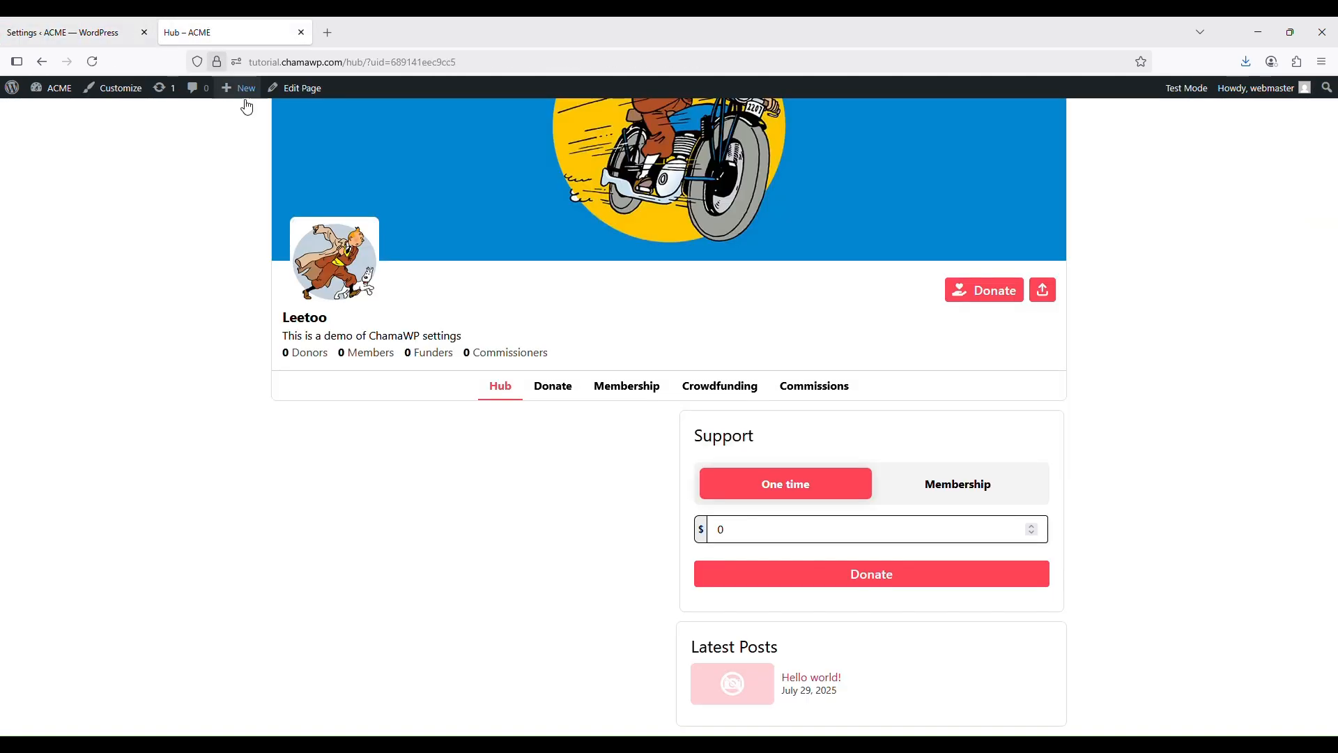
left_click(92, 62)
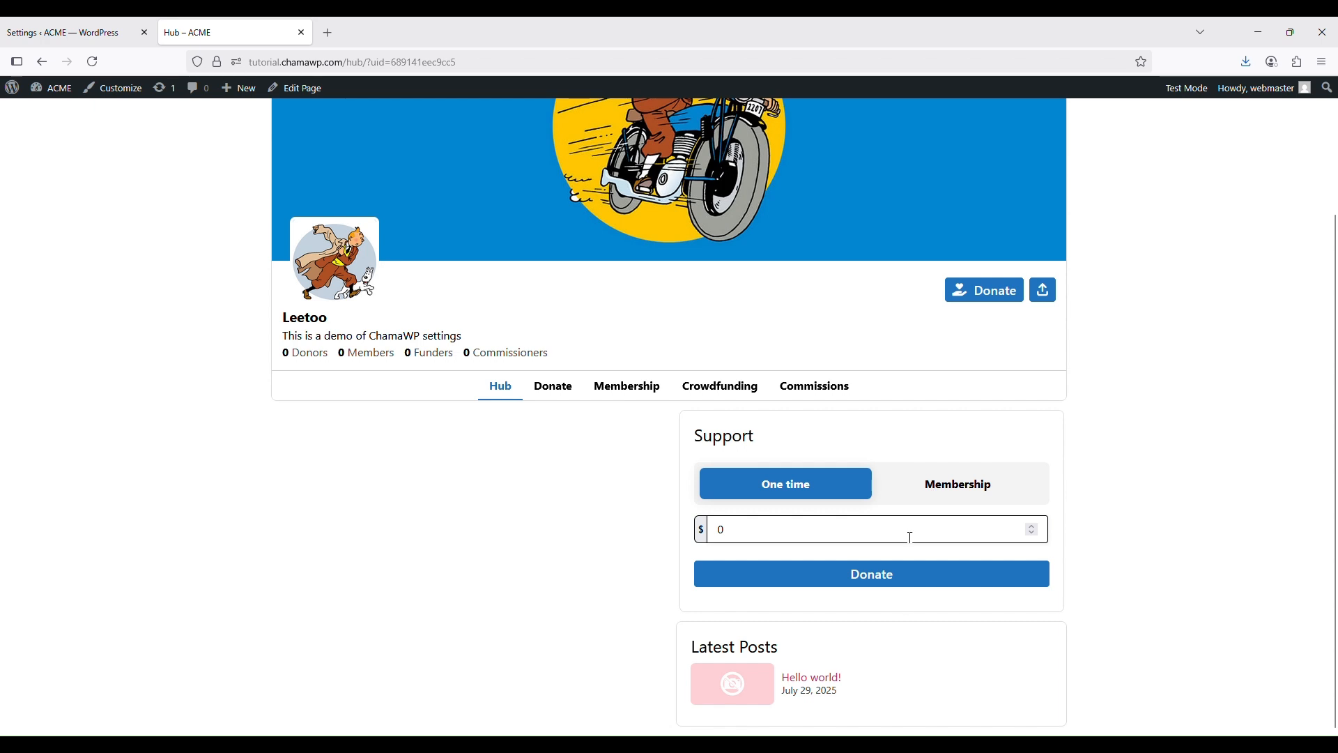
left_click(43, 32)
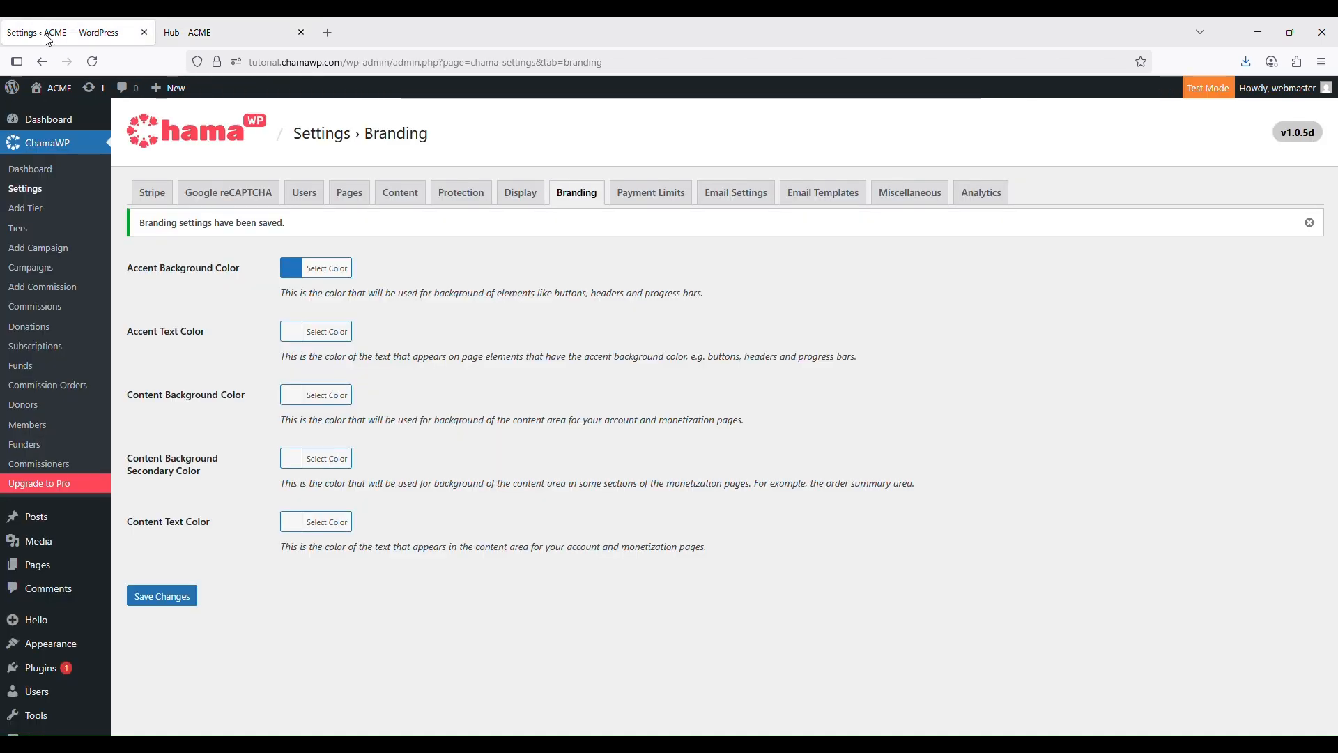
Save a yellow accent text colour and preview it on the reloaded hub
left_click(324, 342)
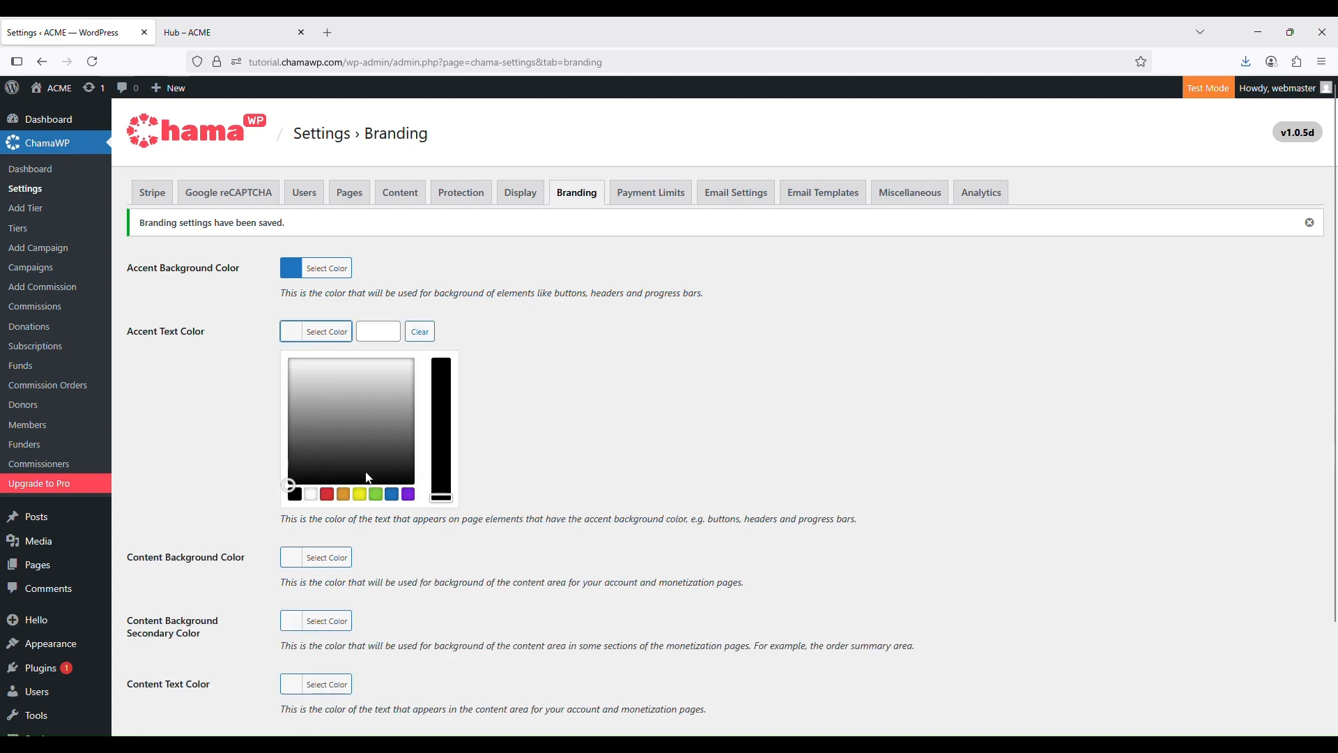
left_click(359, 494)
scroll(563, 487, "down", 3)
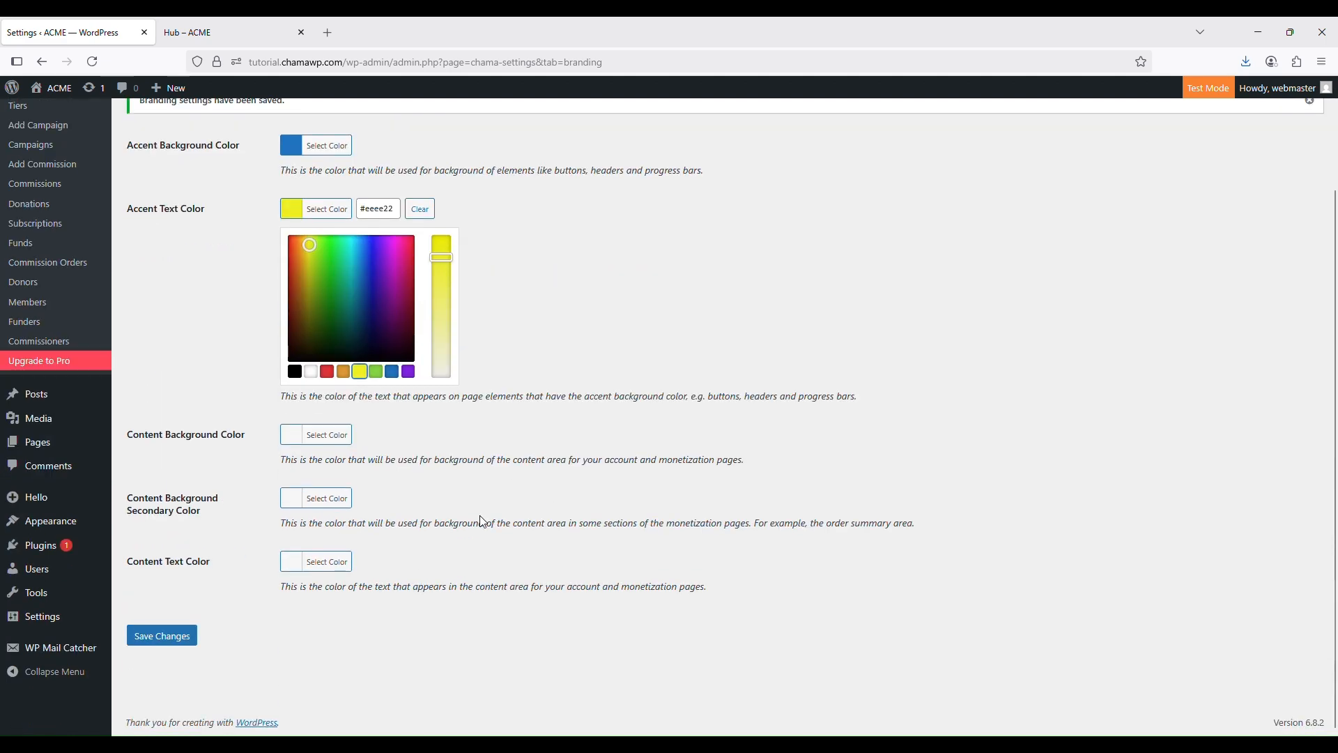
left_click(161, 640)
left_click(229, 37)
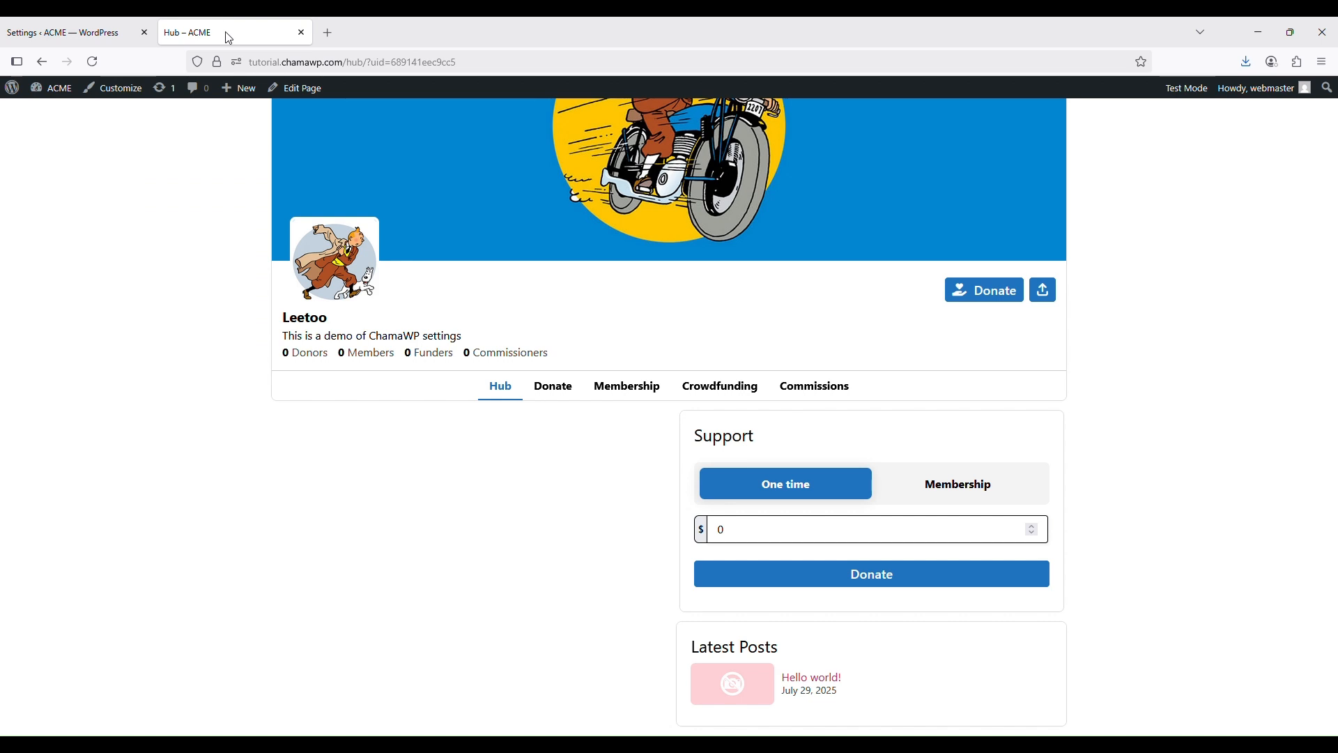
left_click(92, 62)
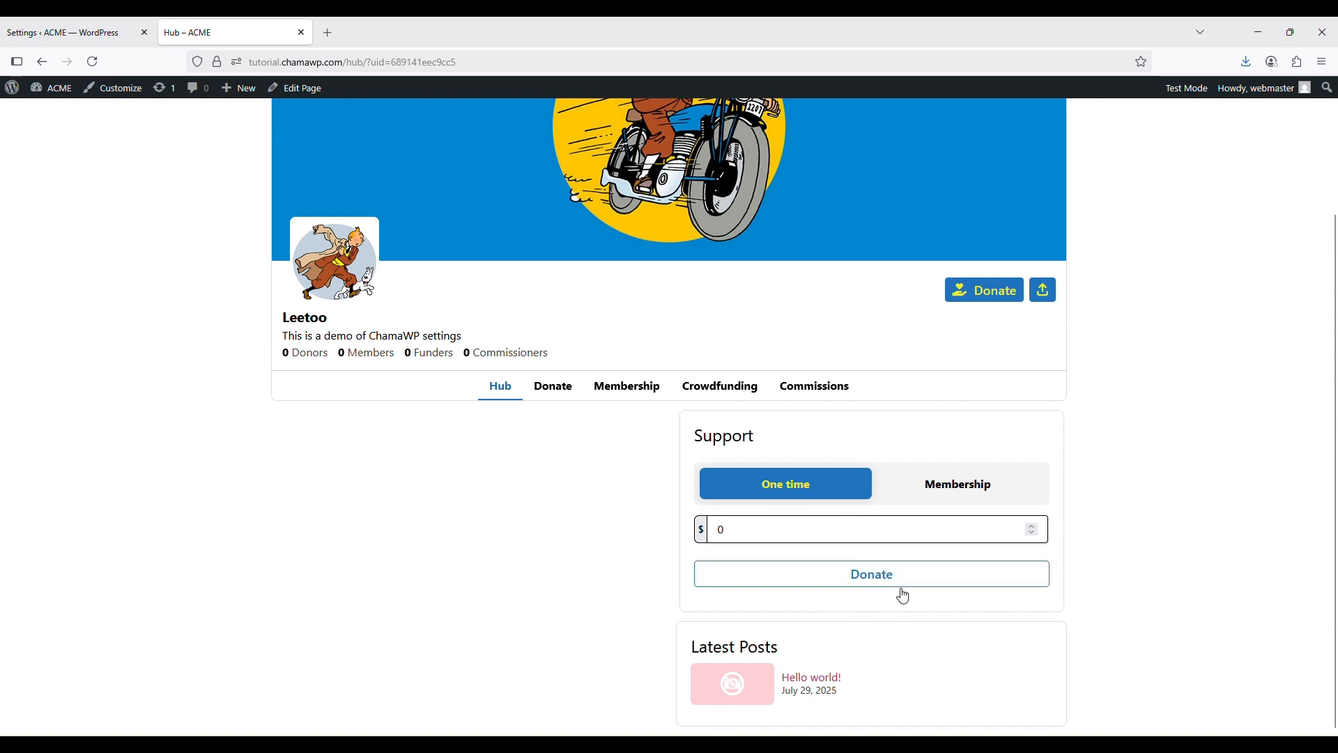
left_click(77, 23)
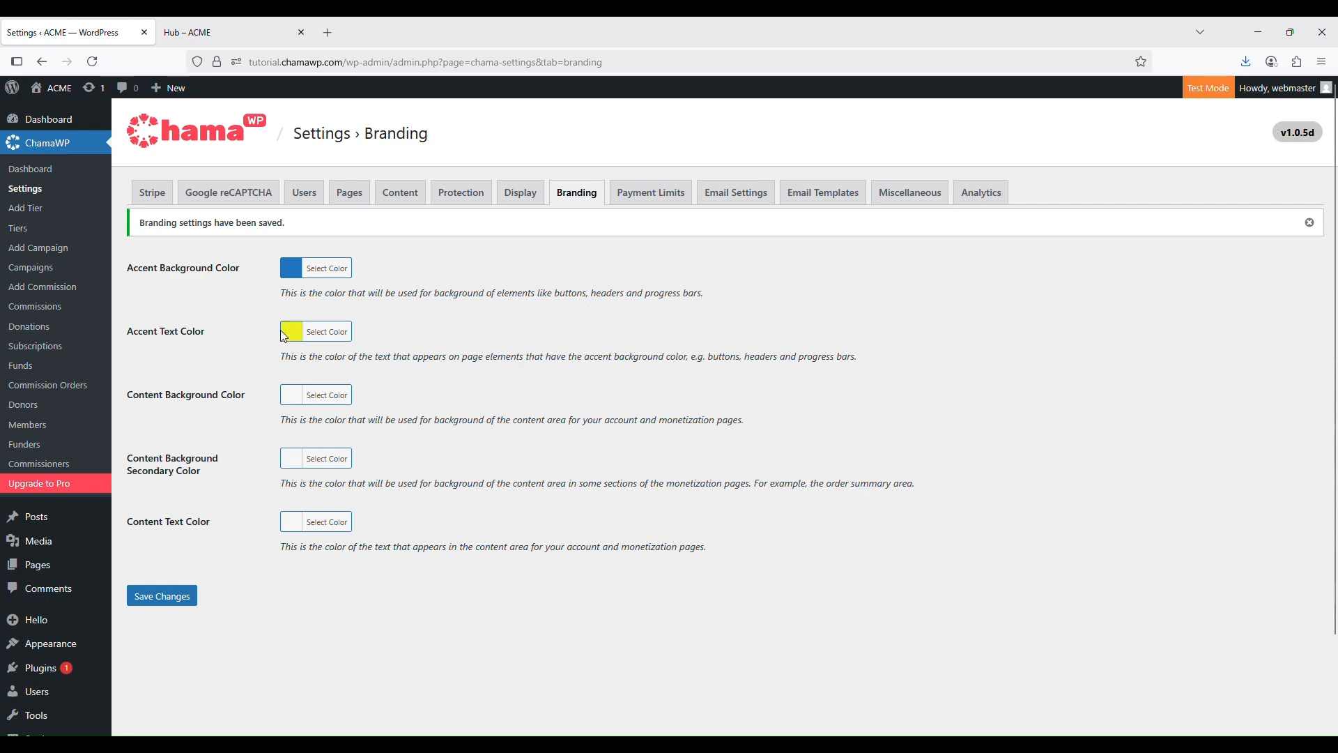
Open the hub's Donate page to preview the blue and yellow accents
left_click(230, 32)
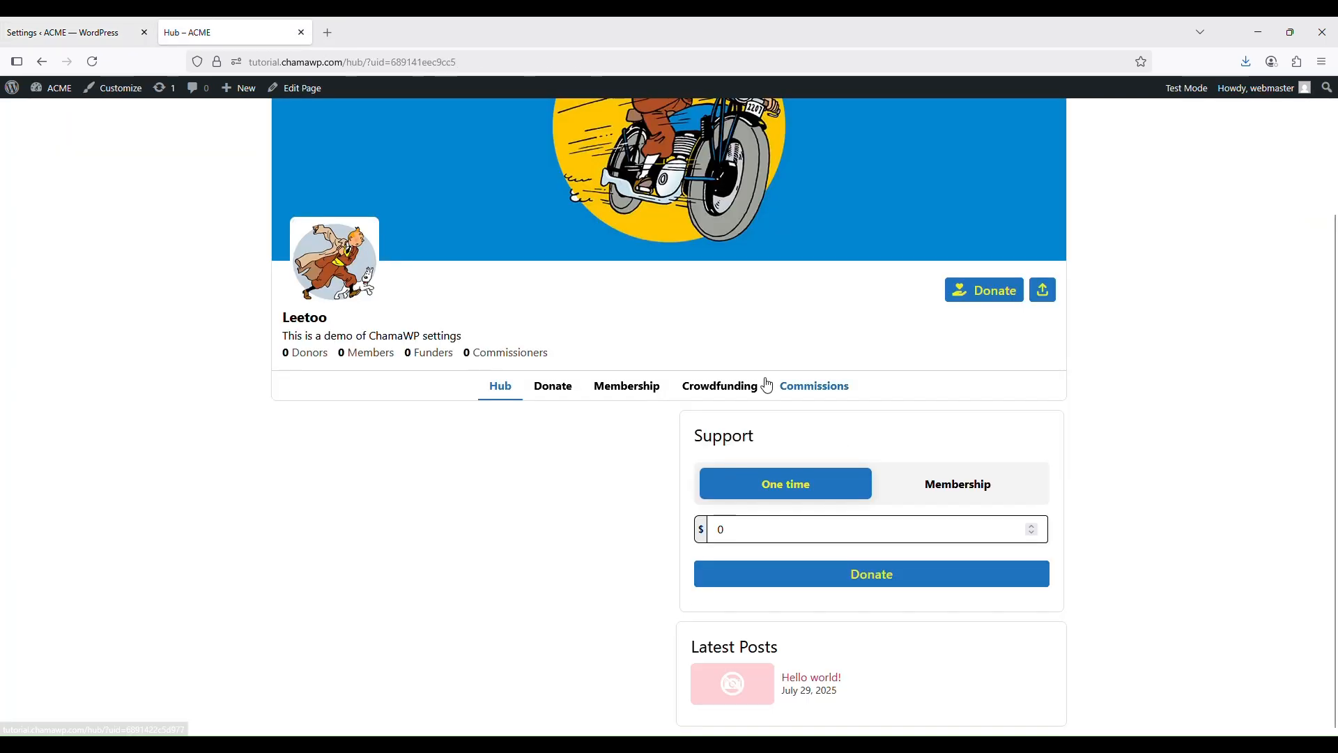
left_click(553, 387)
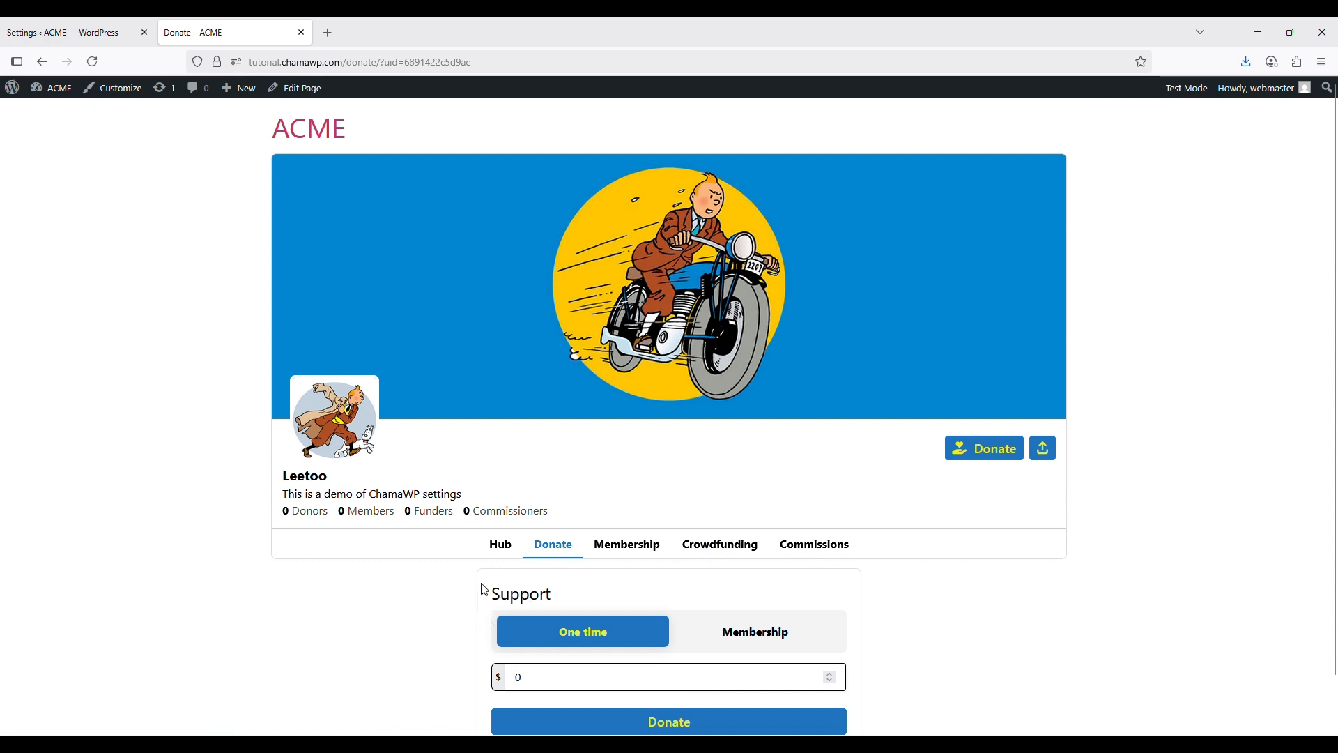
scroll(734, 626, "down", 2)
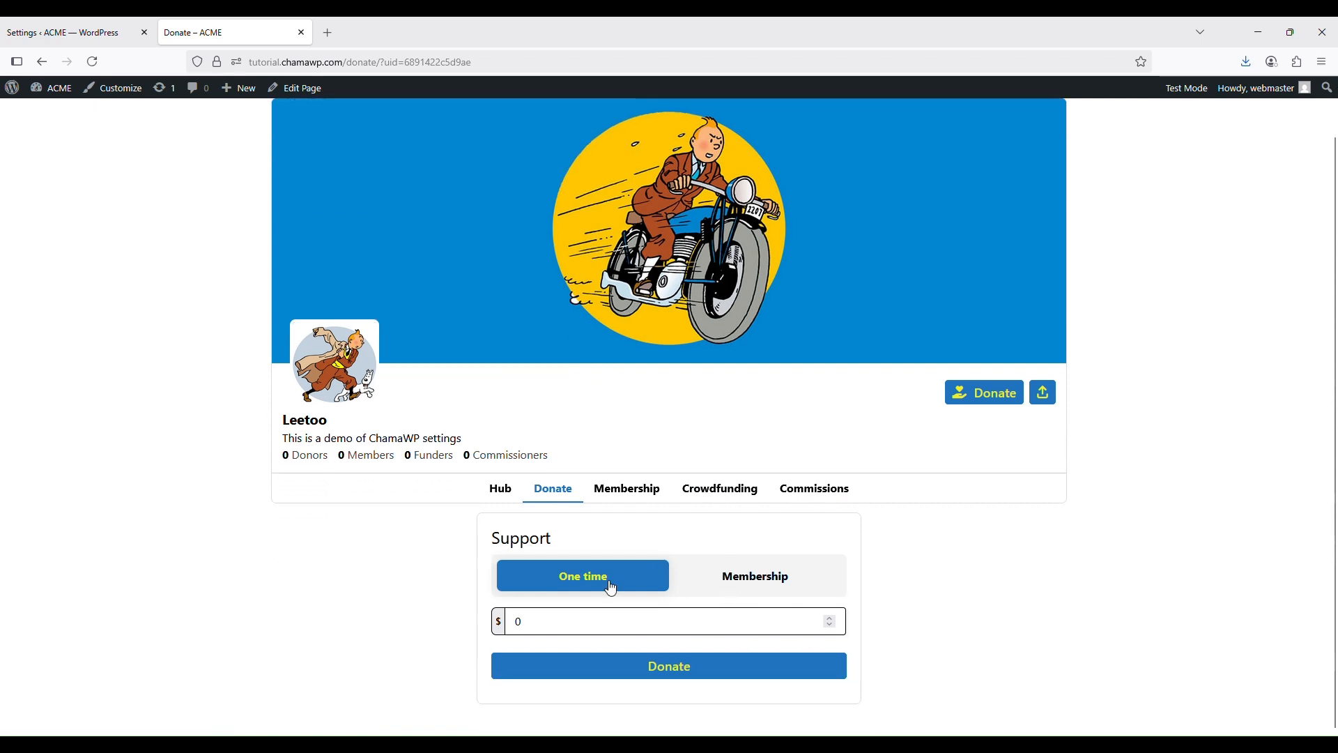
Set the content background colour to black and save the branding settings
left_click(70, 32)
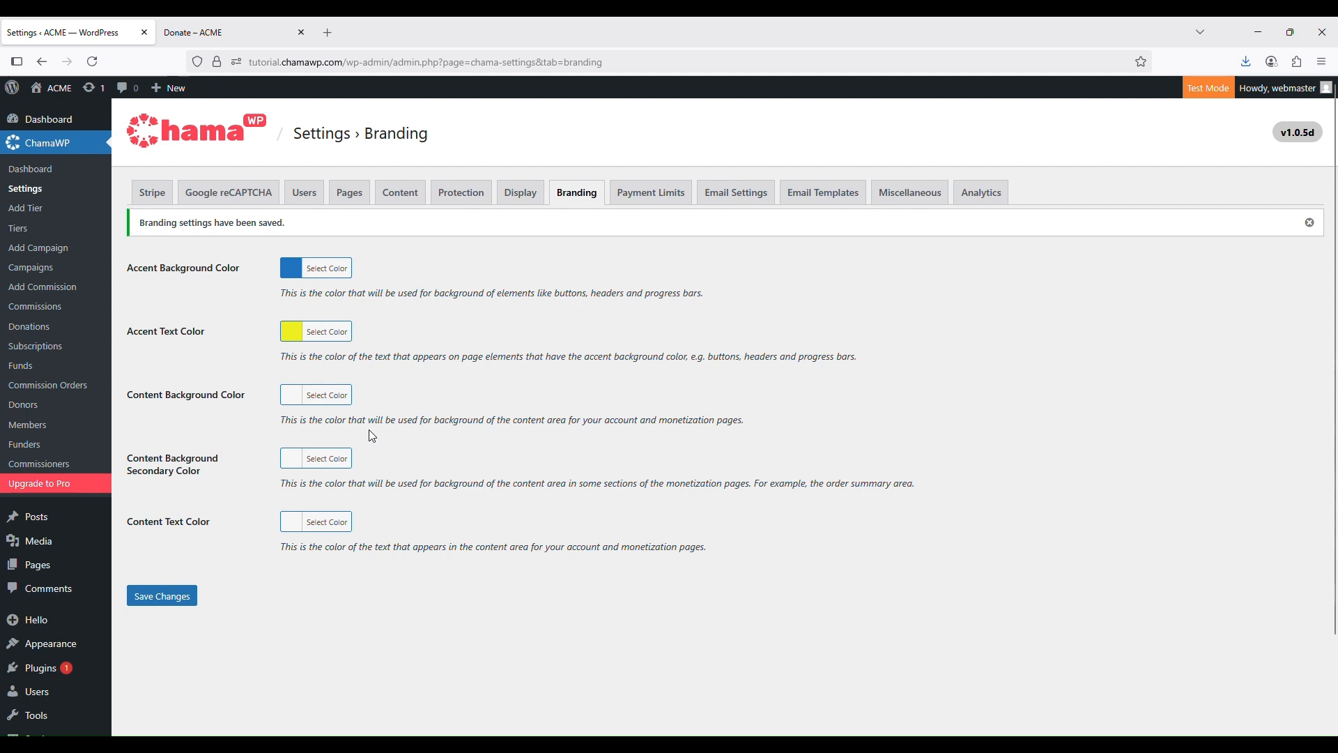
left_click(333, 398)
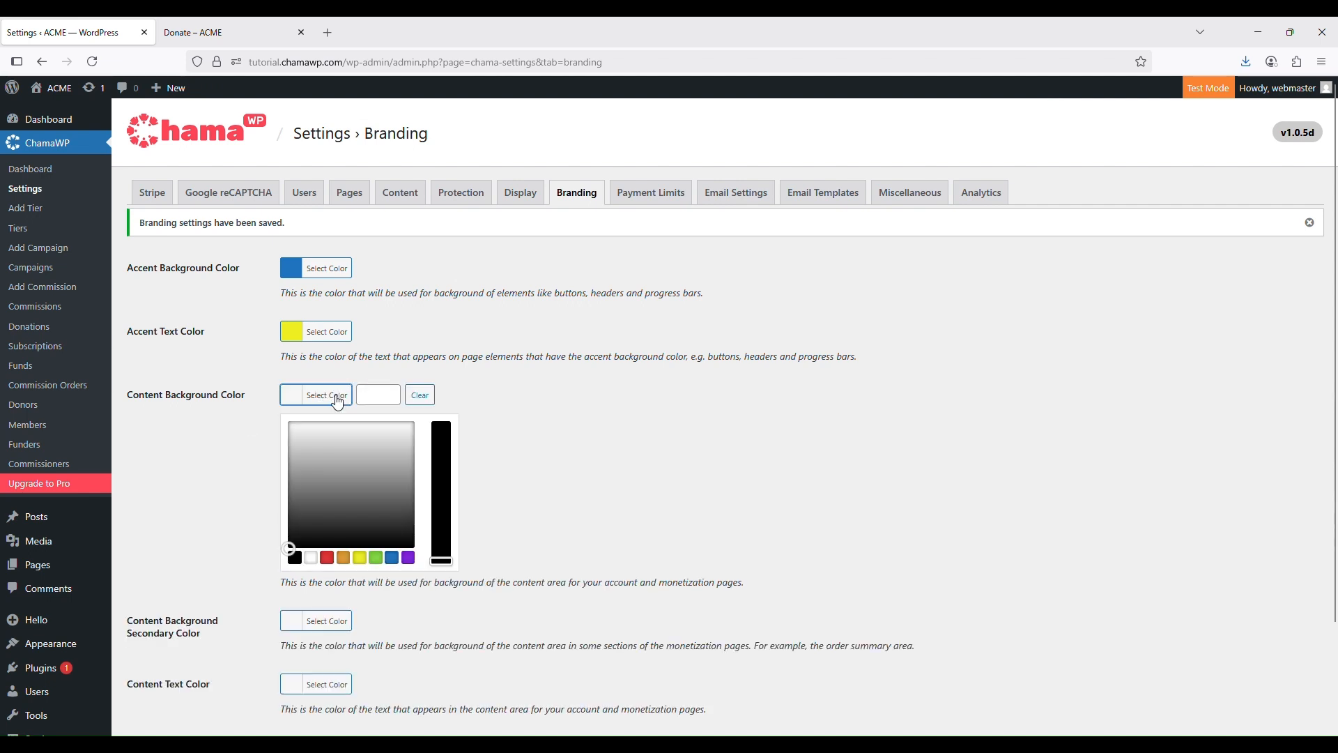
left_click(295, 558)
scroll(521, 485, "down", 2)
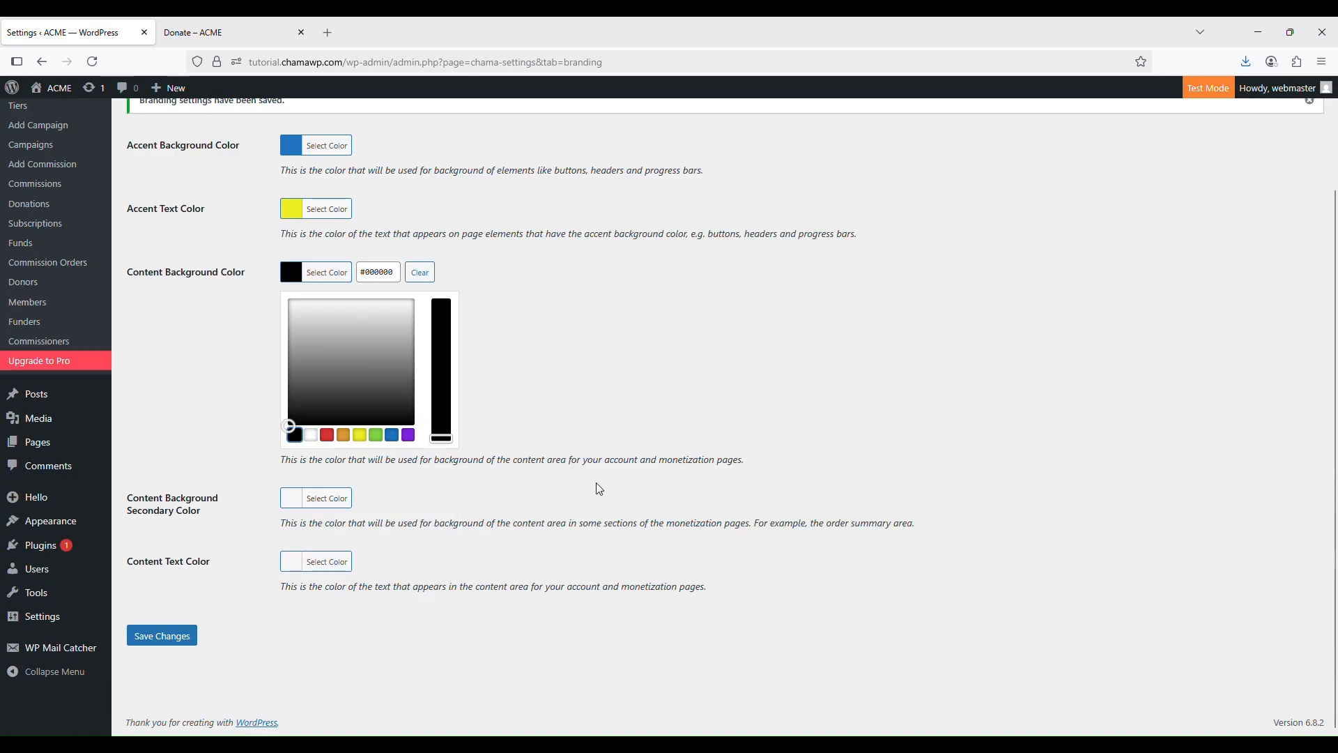
left_click(665, 457)
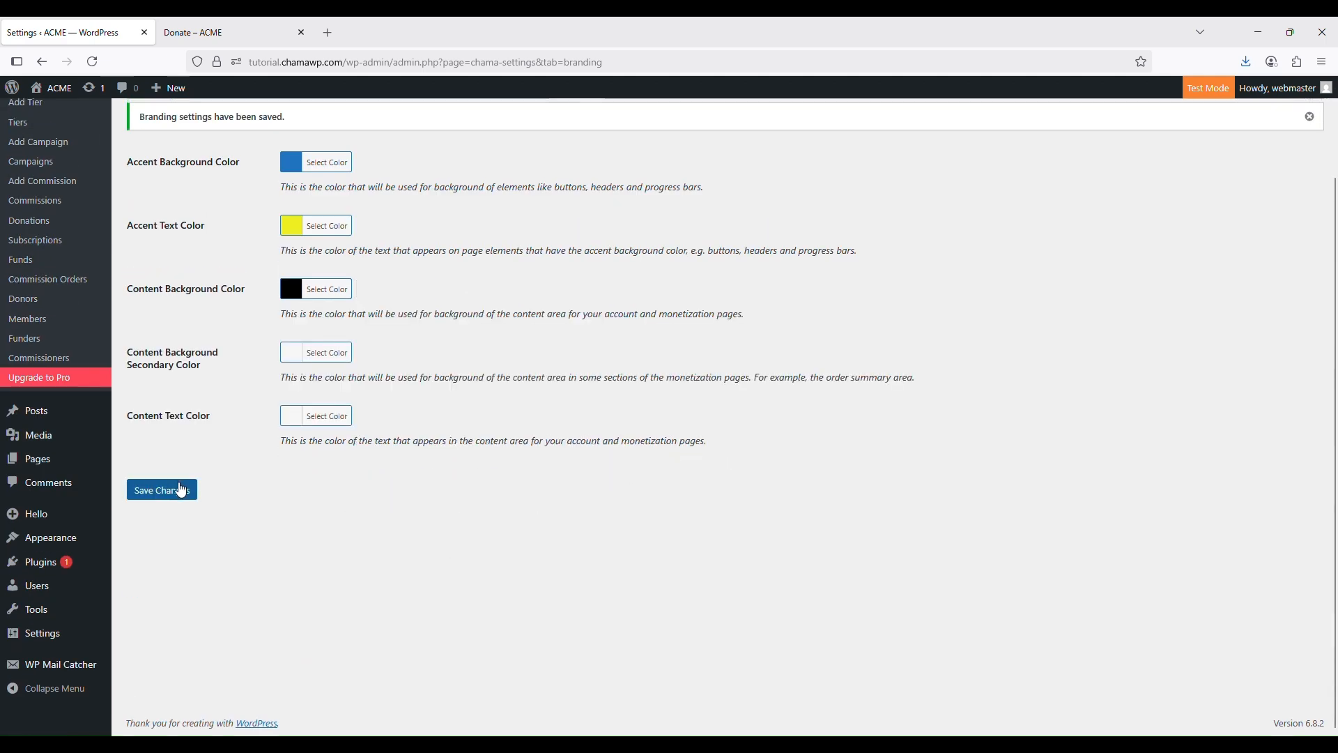
left_click(324, 416)
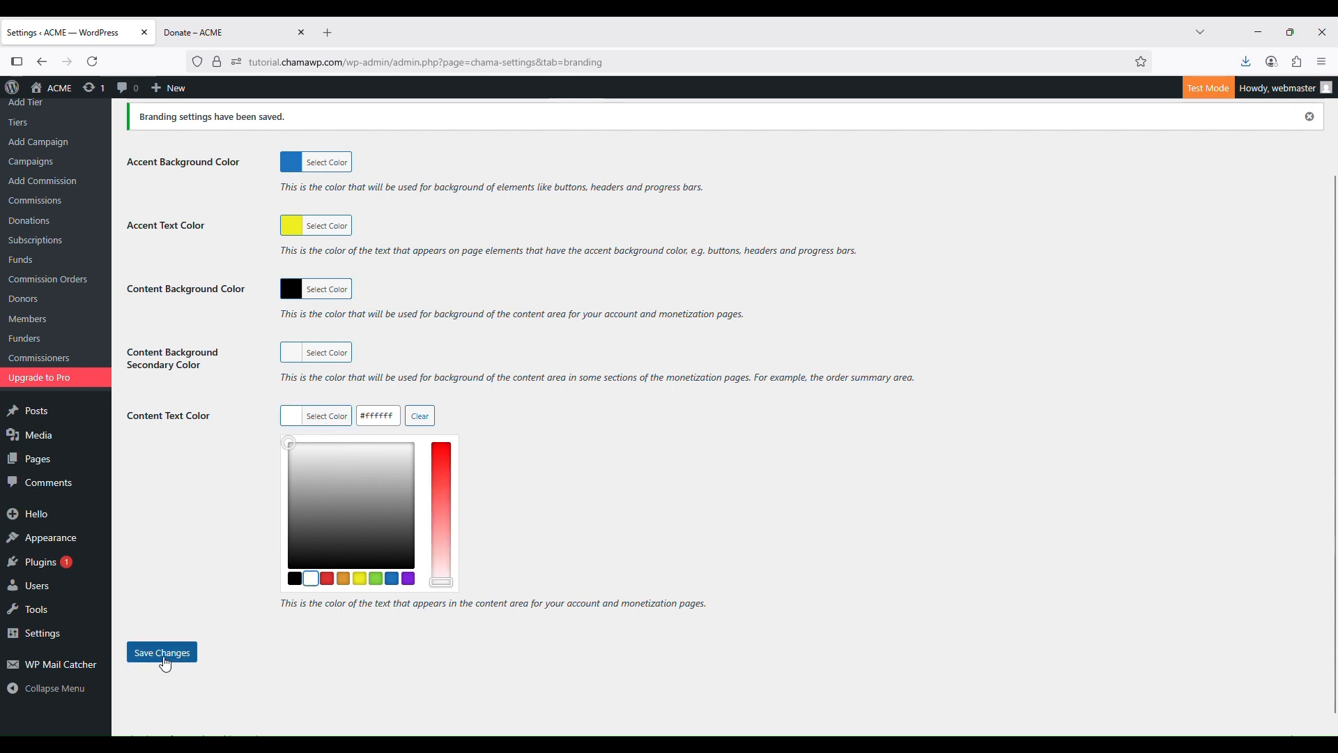
left_click(163, 656)
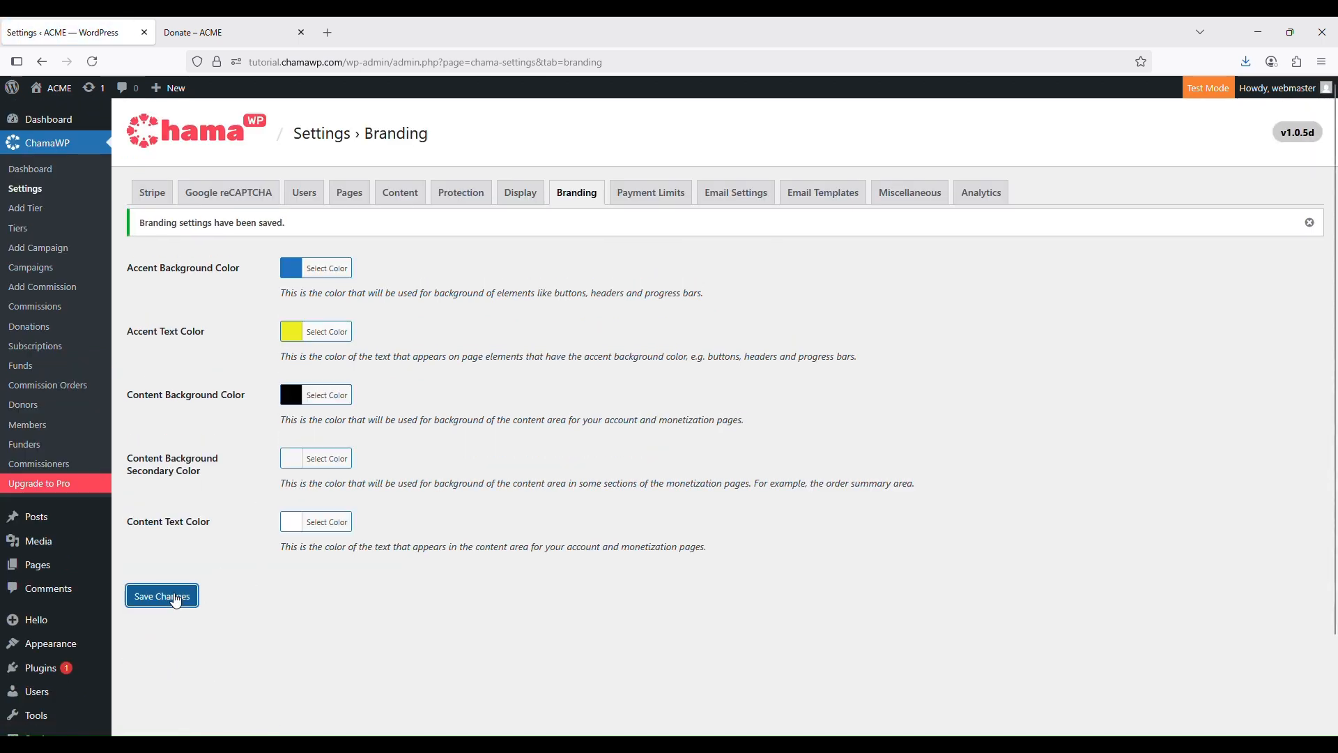
left_click(175, 595)
Preview the black background on the Donate, Membership and Hub pages, toggling the Support panel options
left_click(239, 34)
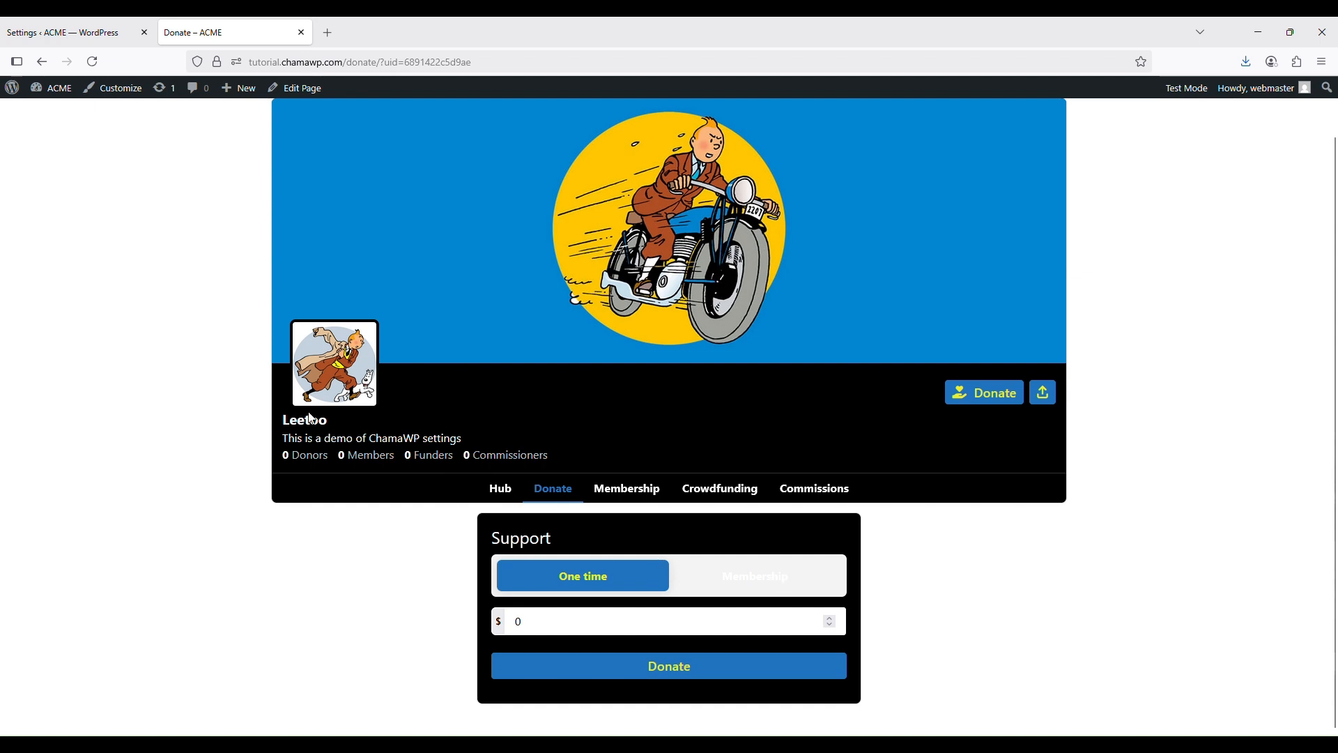
scroll(592, 331, "up", 1)
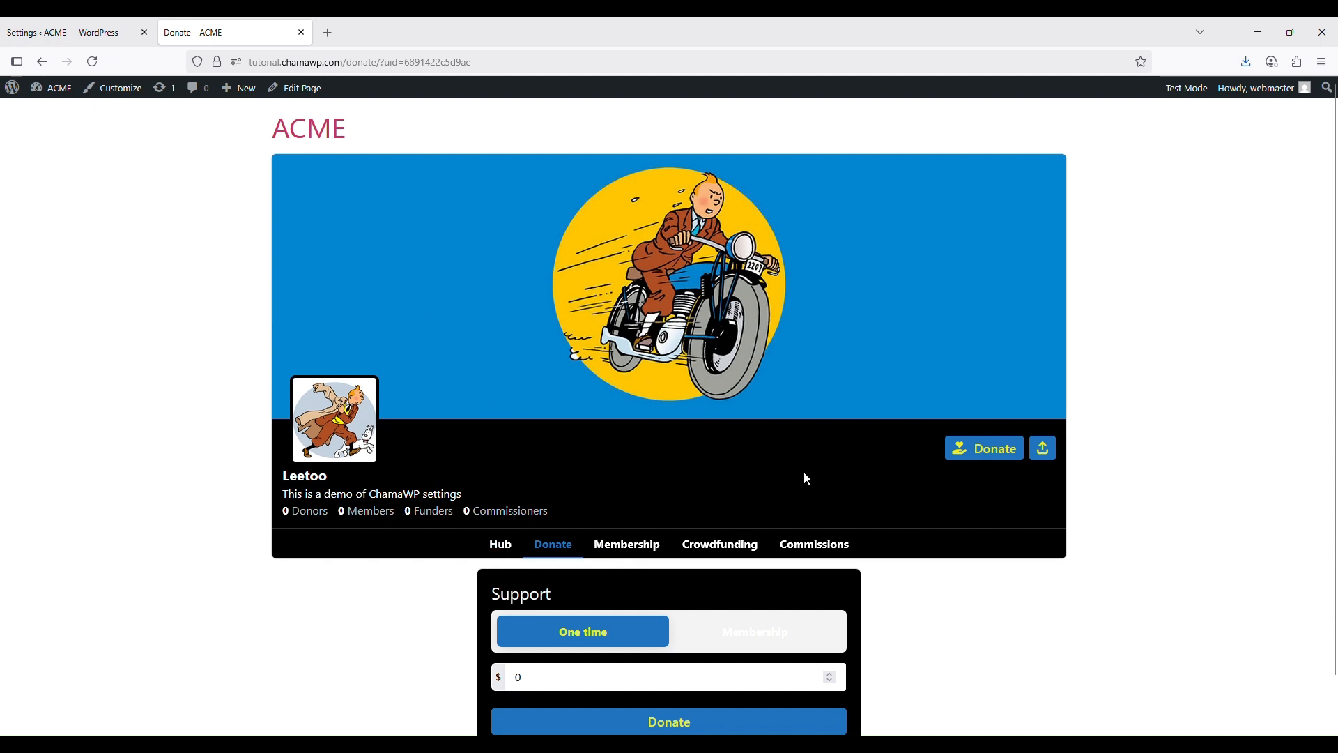
left_click(608, 552)
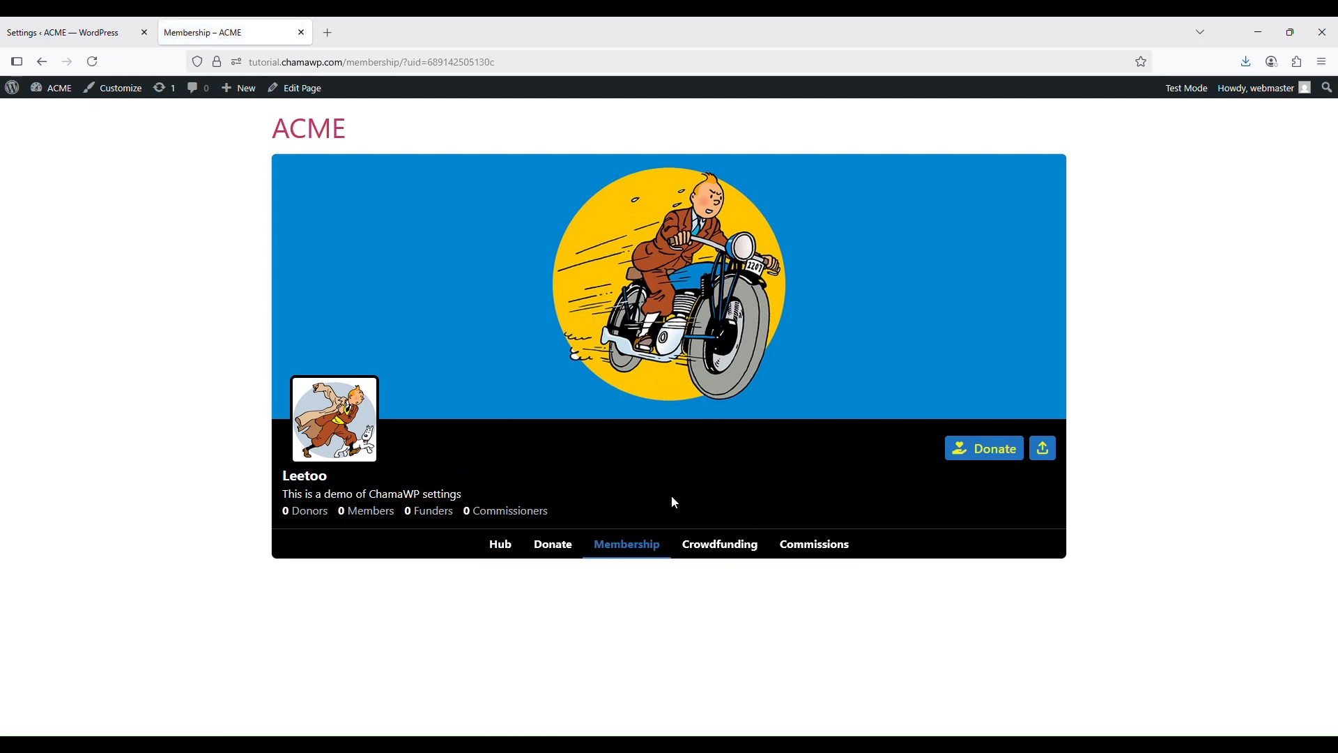
left_click(498, 545)
left_click(92, 28)
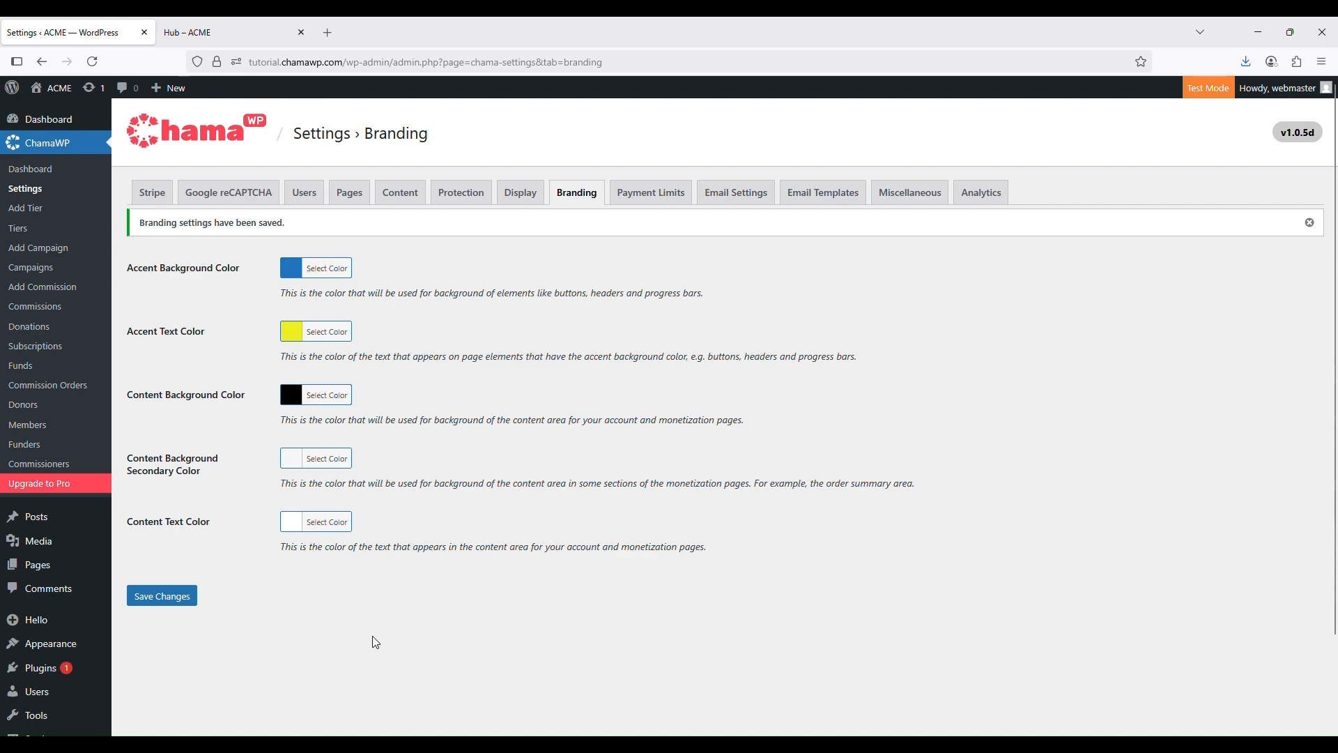
left_click(194, 29)
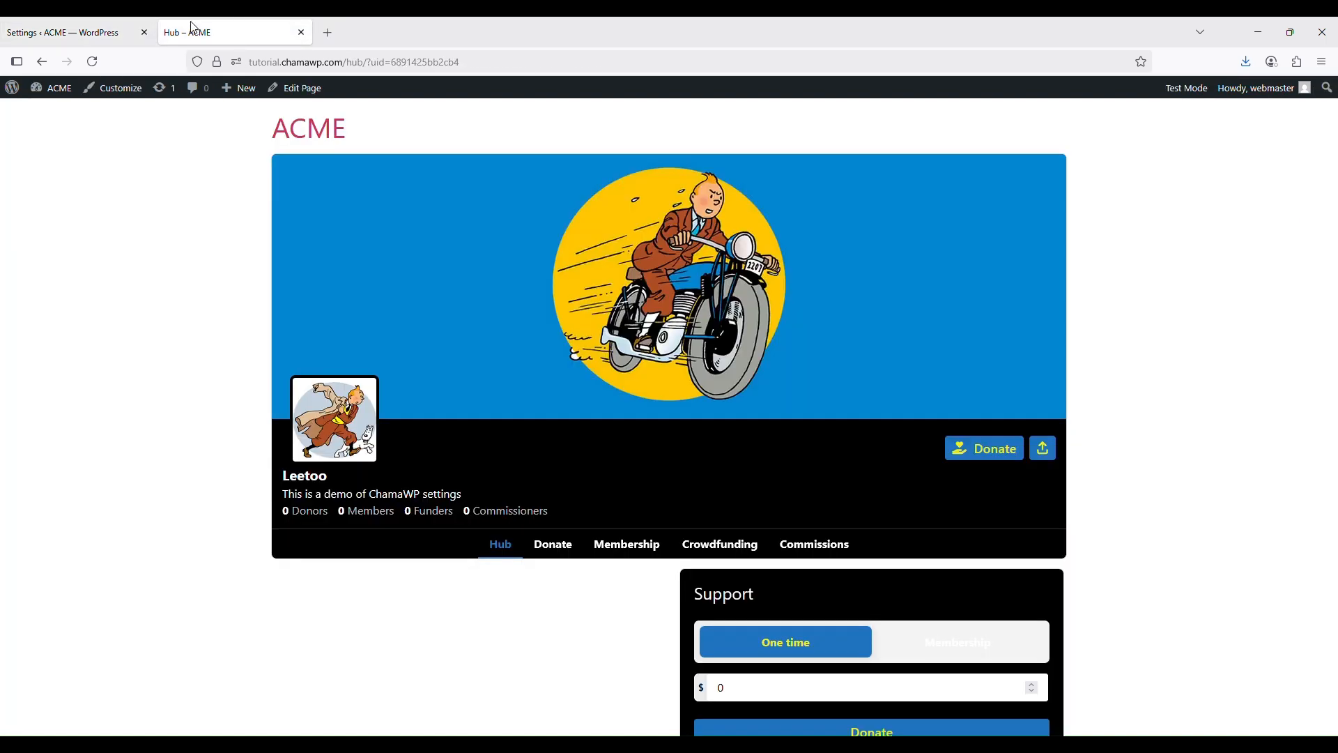
scroll(779, 454, "down", 2)
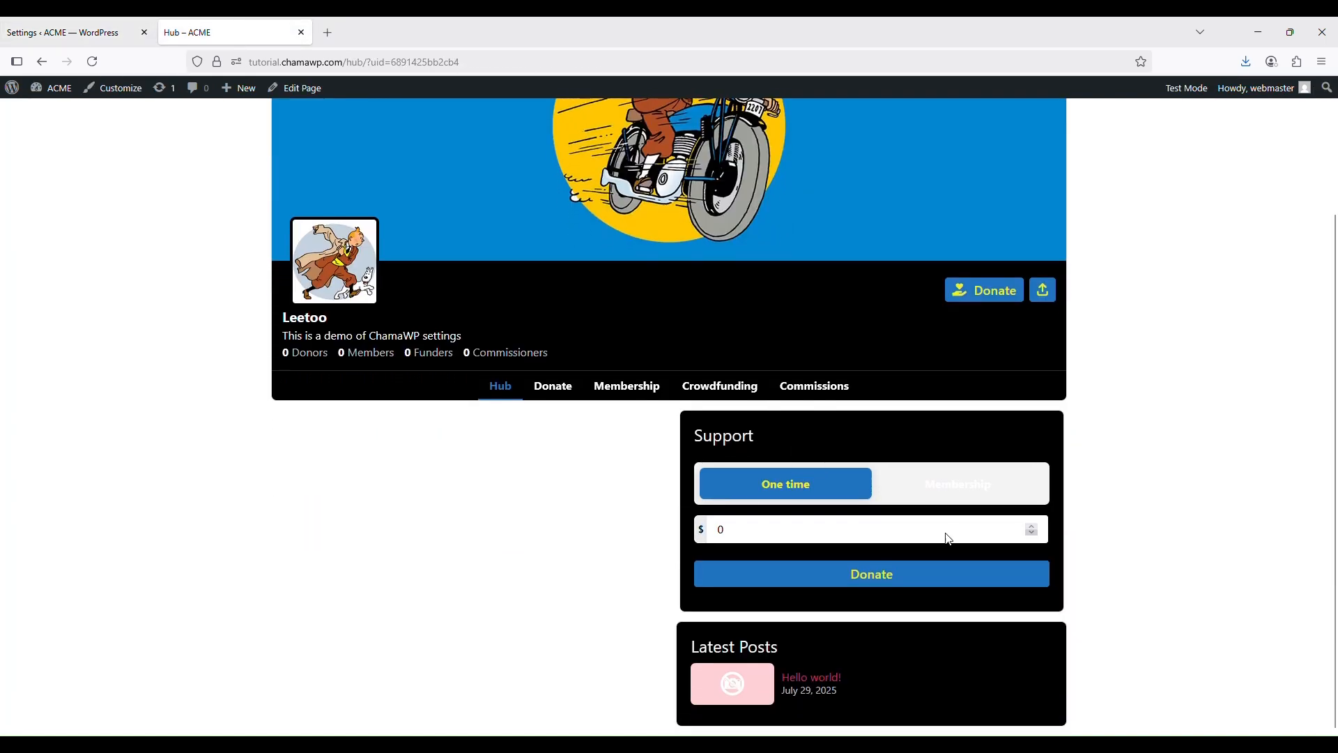
left_click(949, 486)
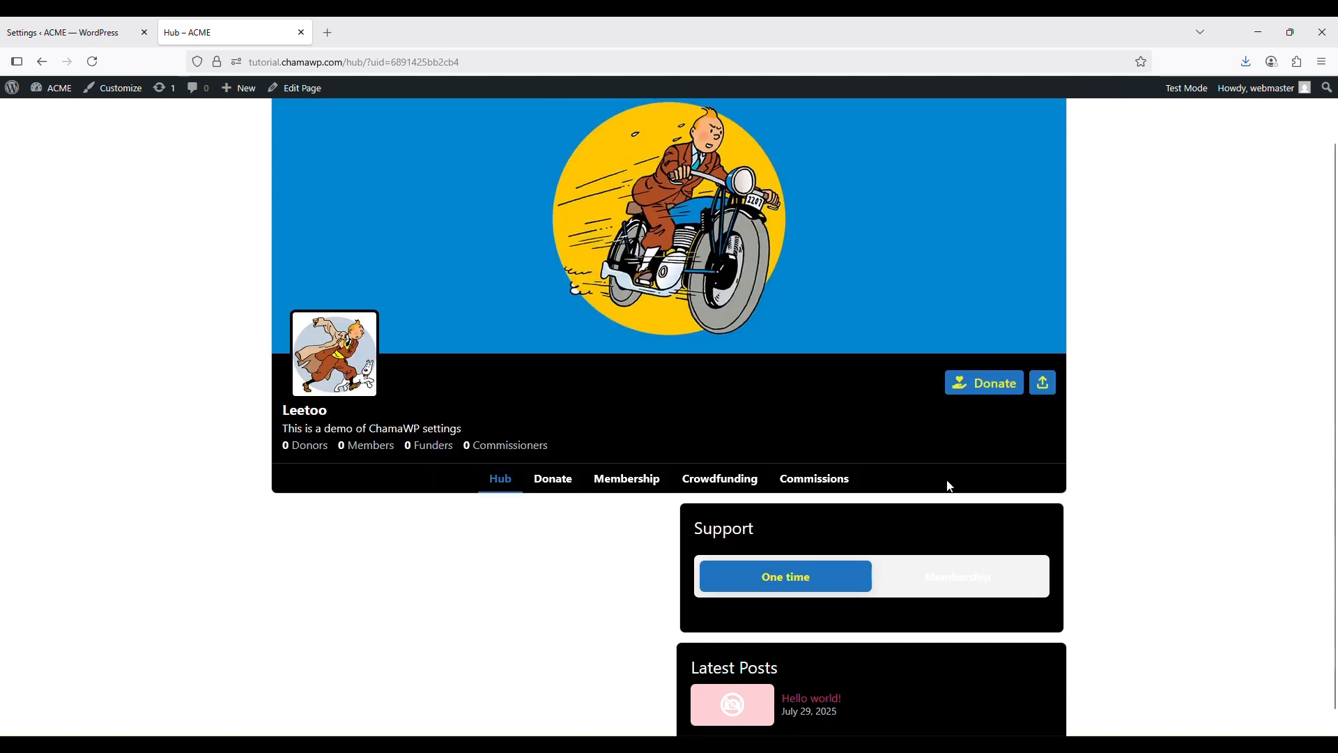
left_click(781, 576)
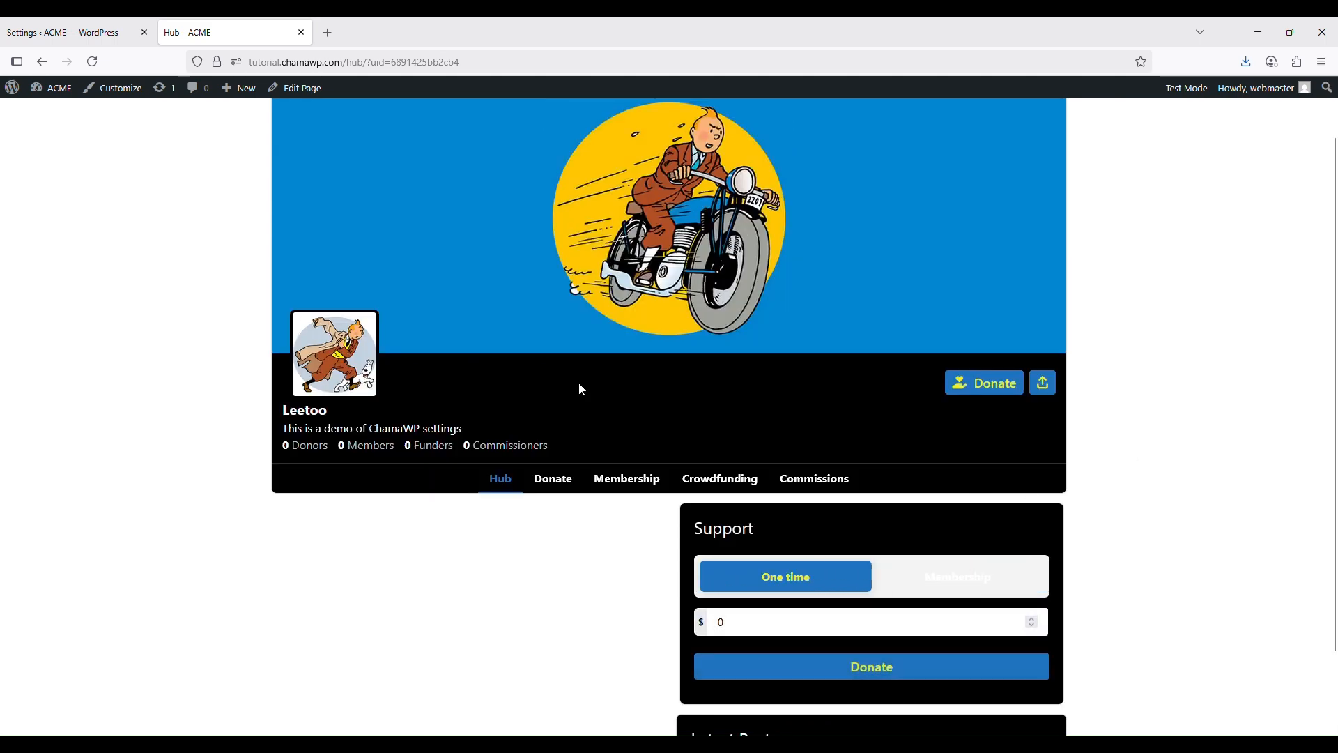
Pick red (#dd3333) for the secondary content background colour
left_click(62, 32)
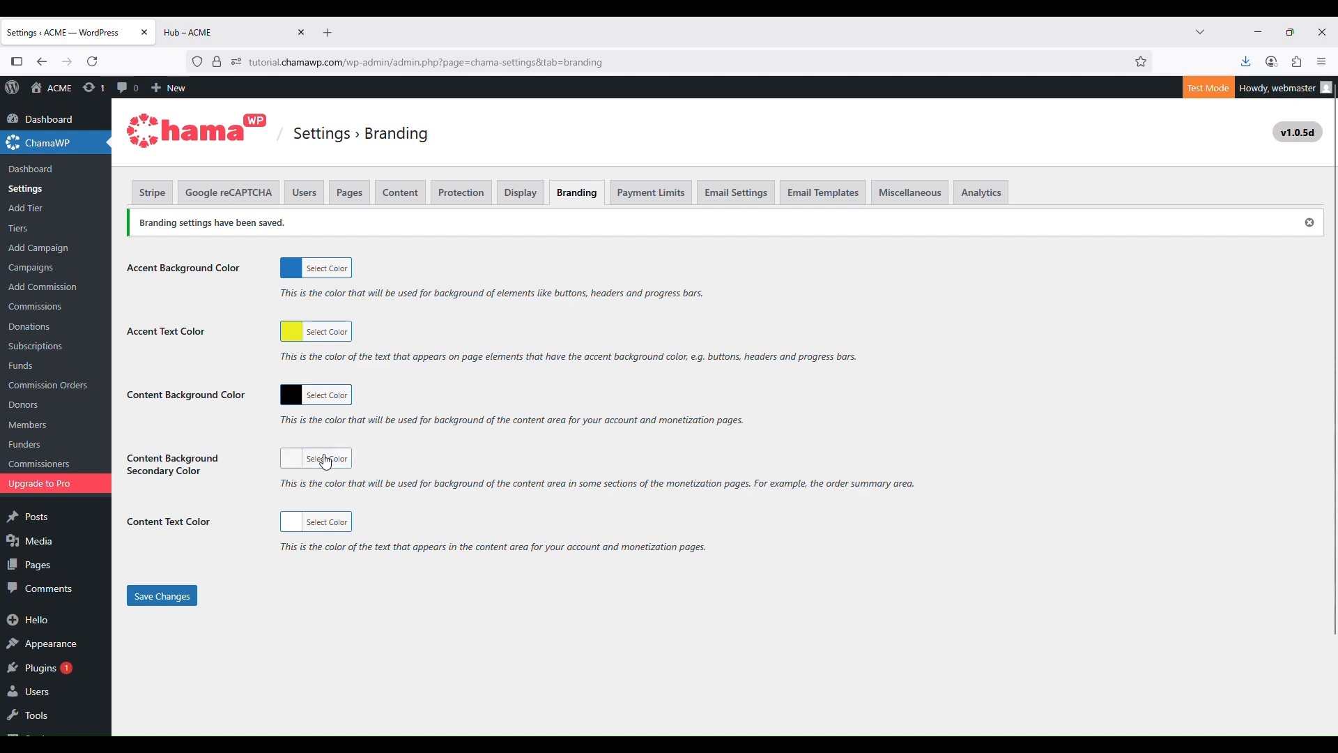
left_click(326, 460)
left_click(326, 621)
Save the red secondary background and reload the hub to see it
scroll(502, 544, "down", 2)
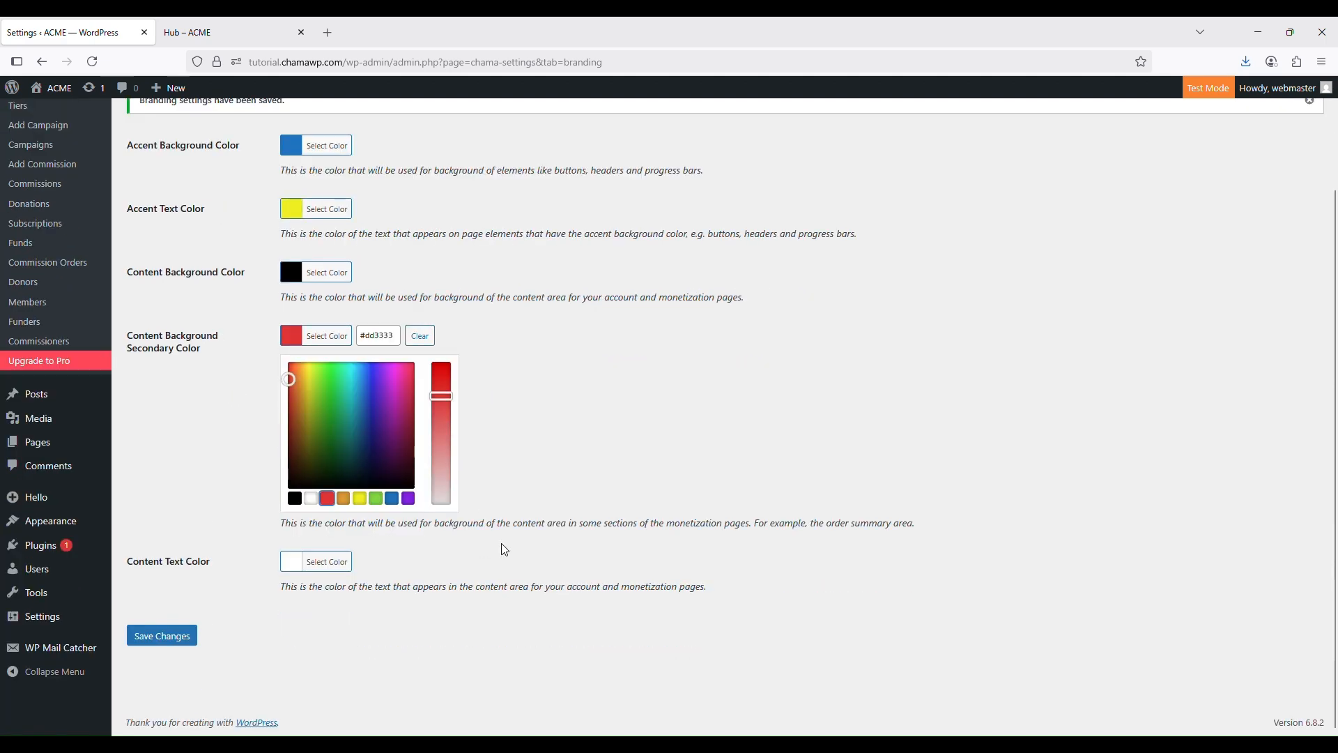
left_click(148, 638)
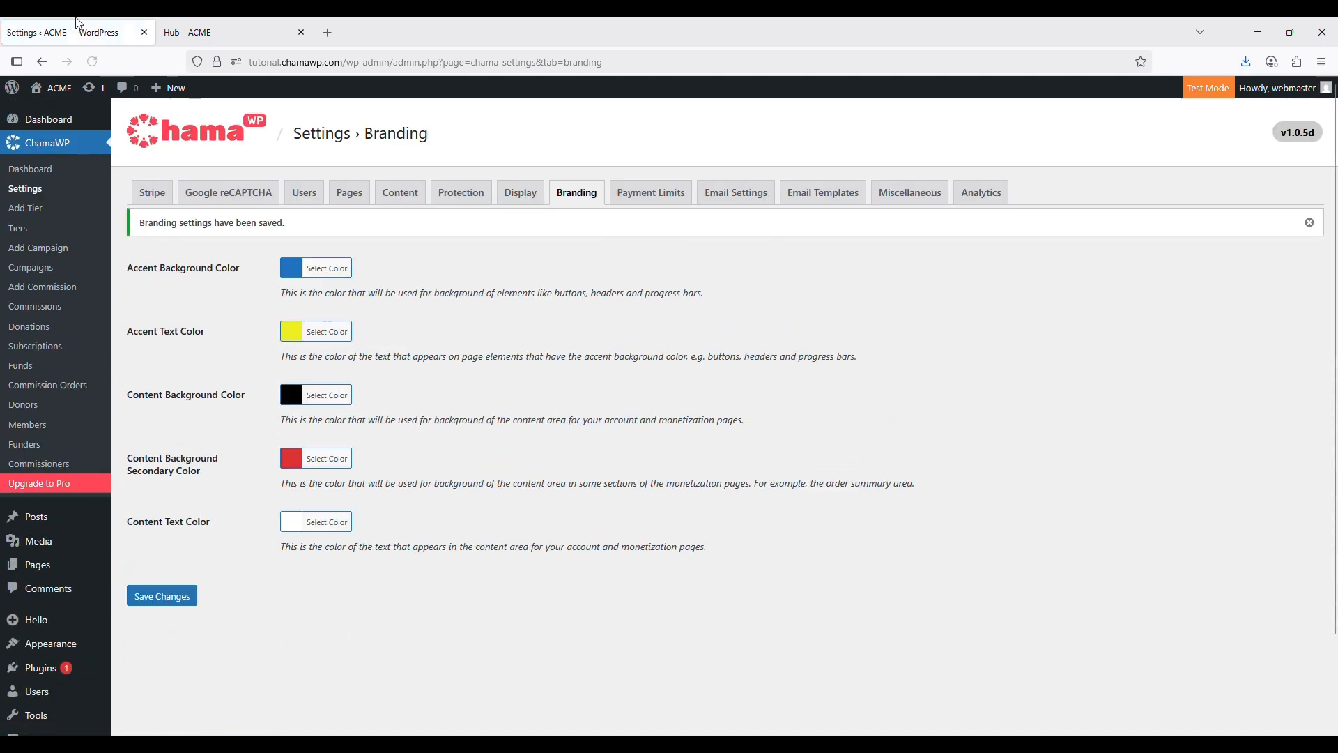
left_click(209, 30)
scroll(948, 446, "down", 1)
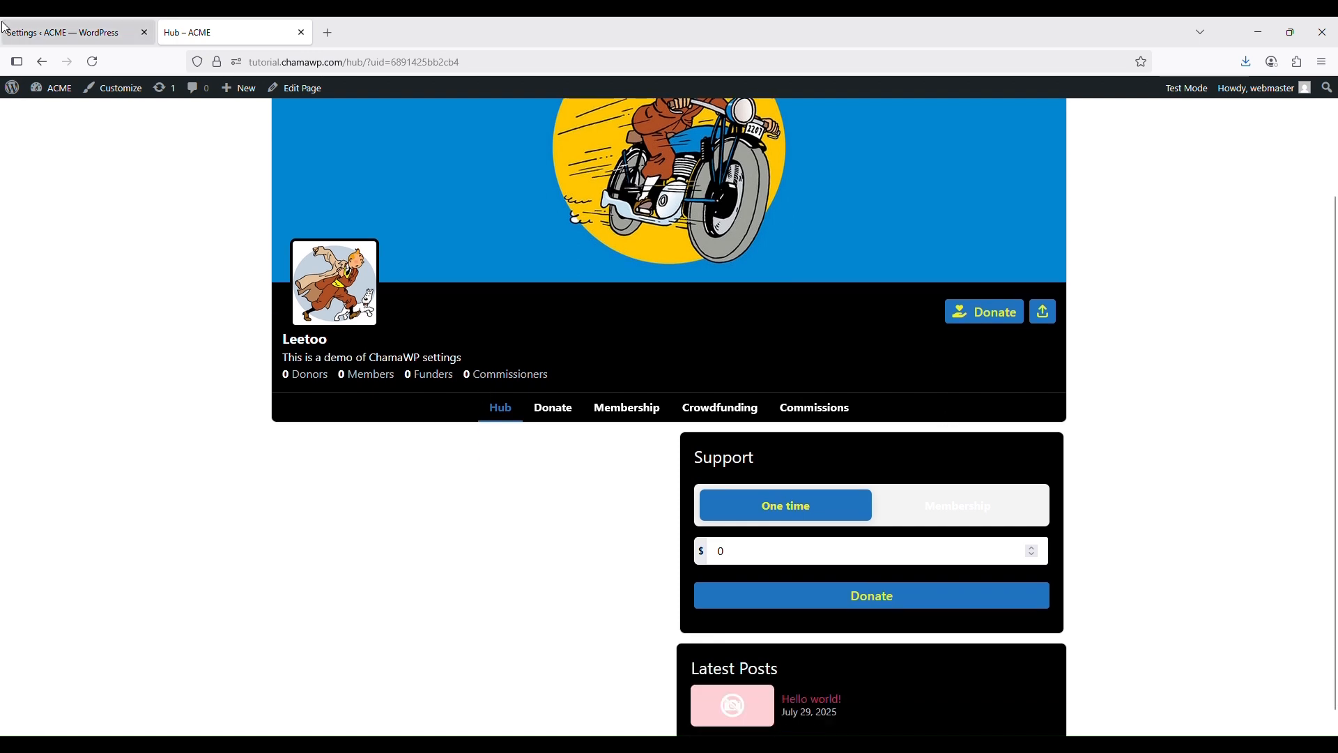
left_click(92, 61)
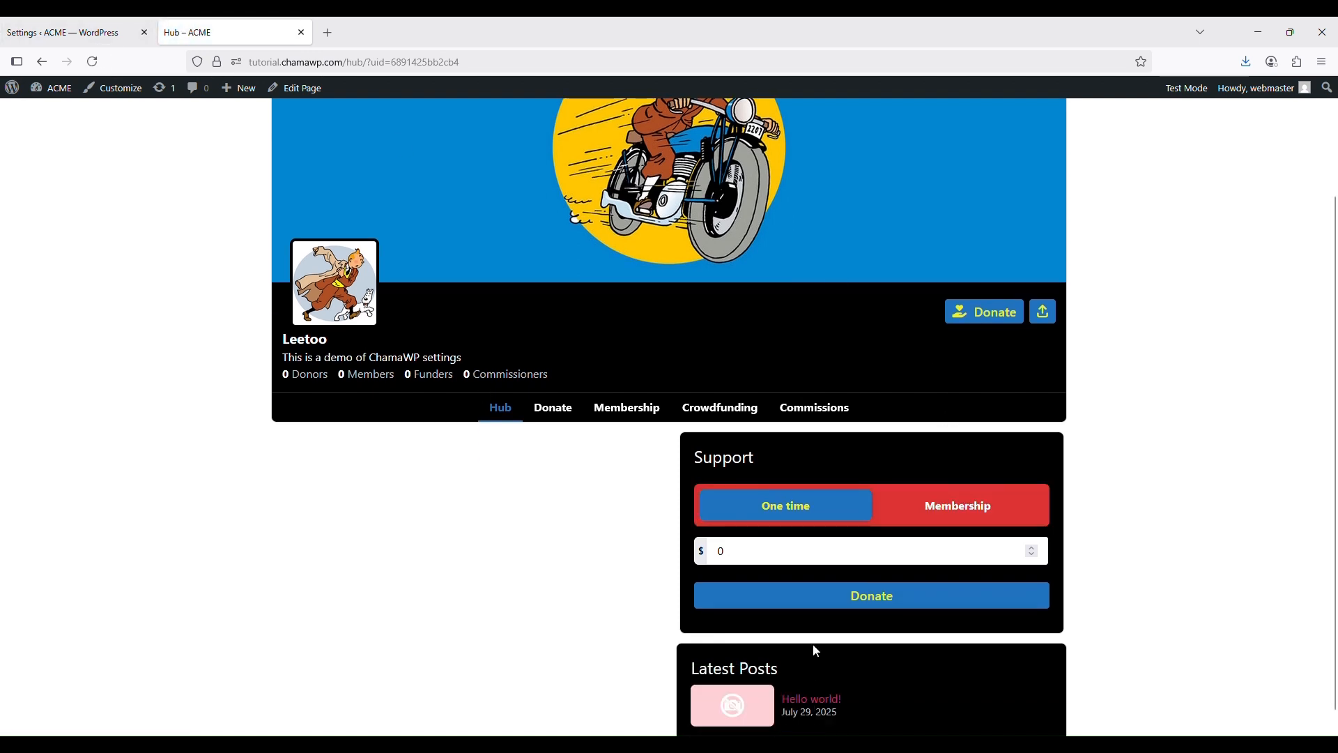
Check the colours on the Donate, Membership, Crowdfunding and Commissions pages, then return to Branding
scroll(922, 557, "down", 1)
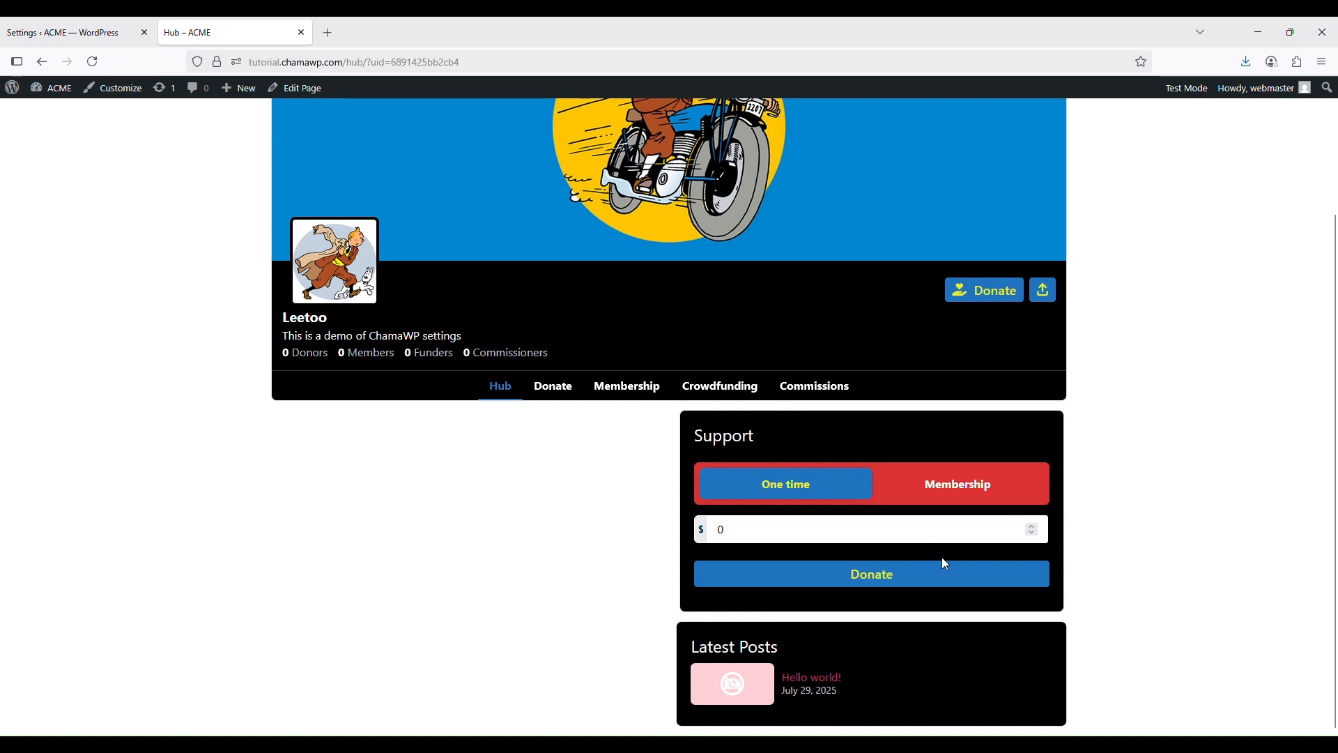
left_click(543, 386)
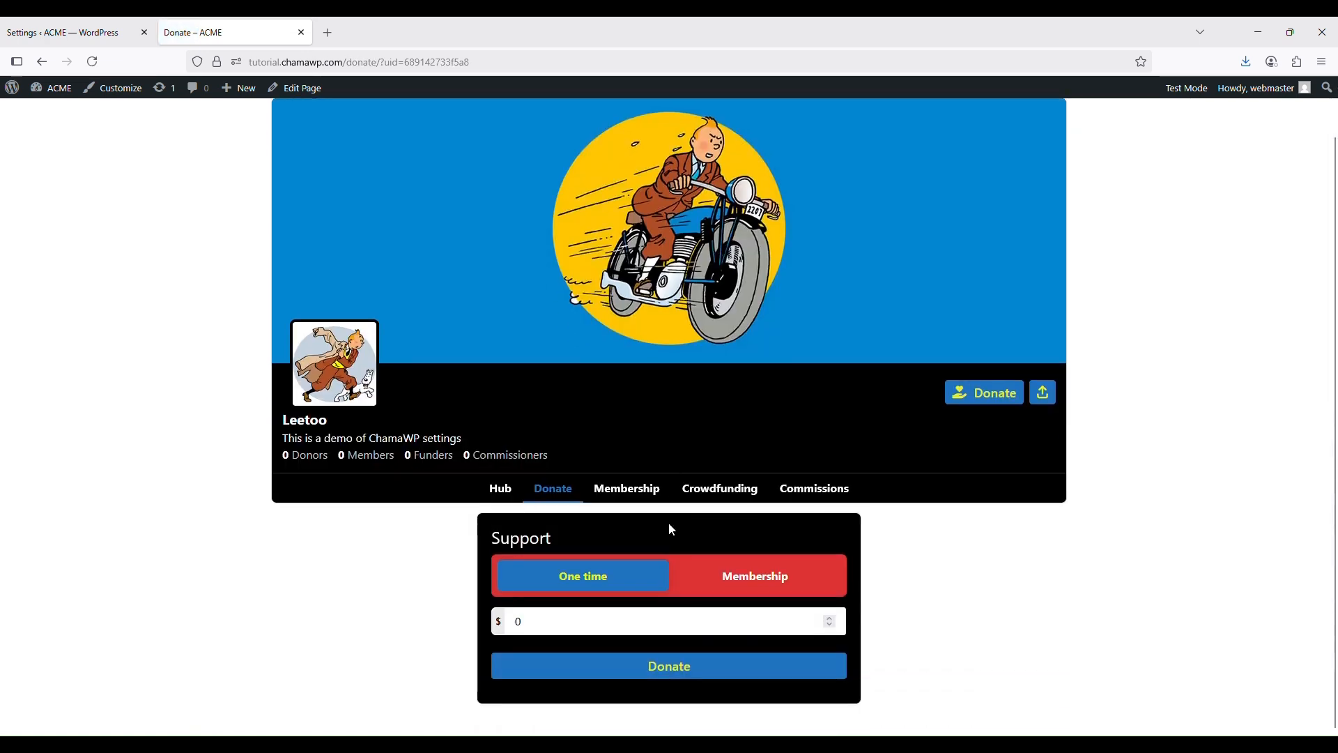
left_click(648, 487)
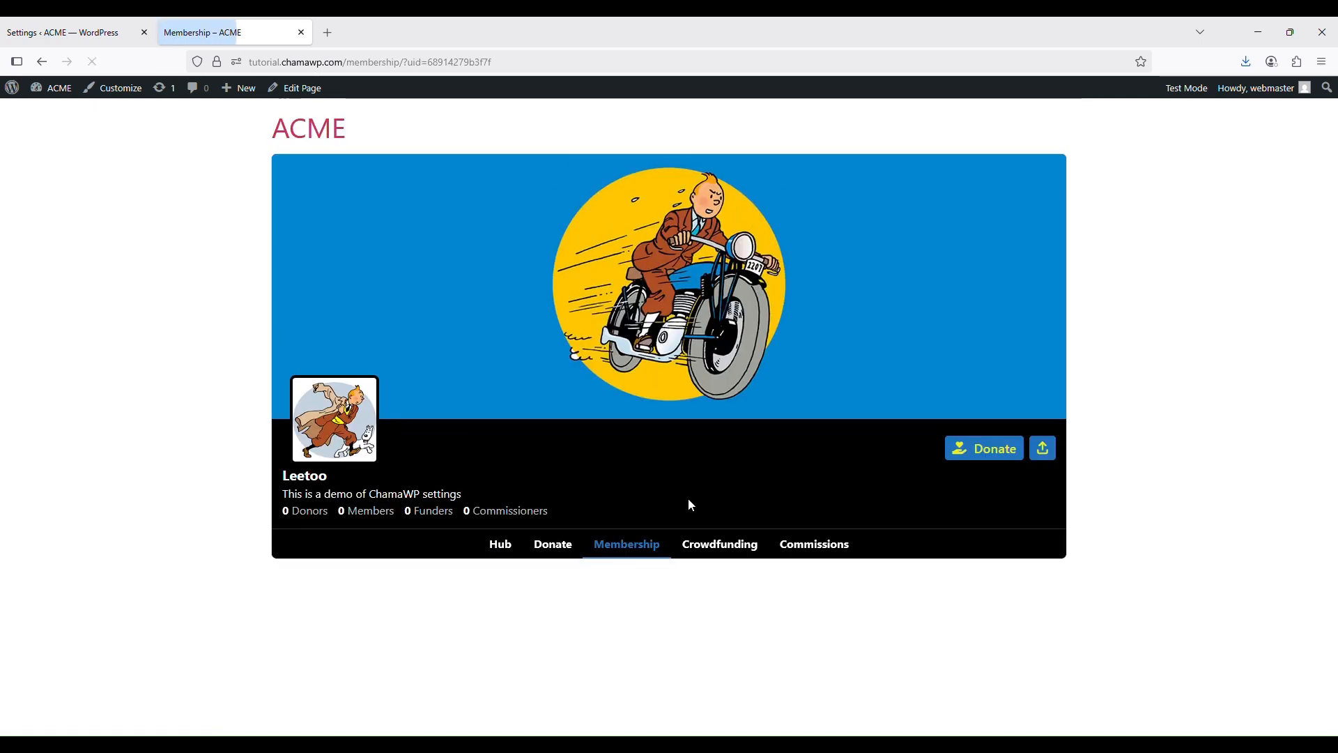
left_click(715, 543)
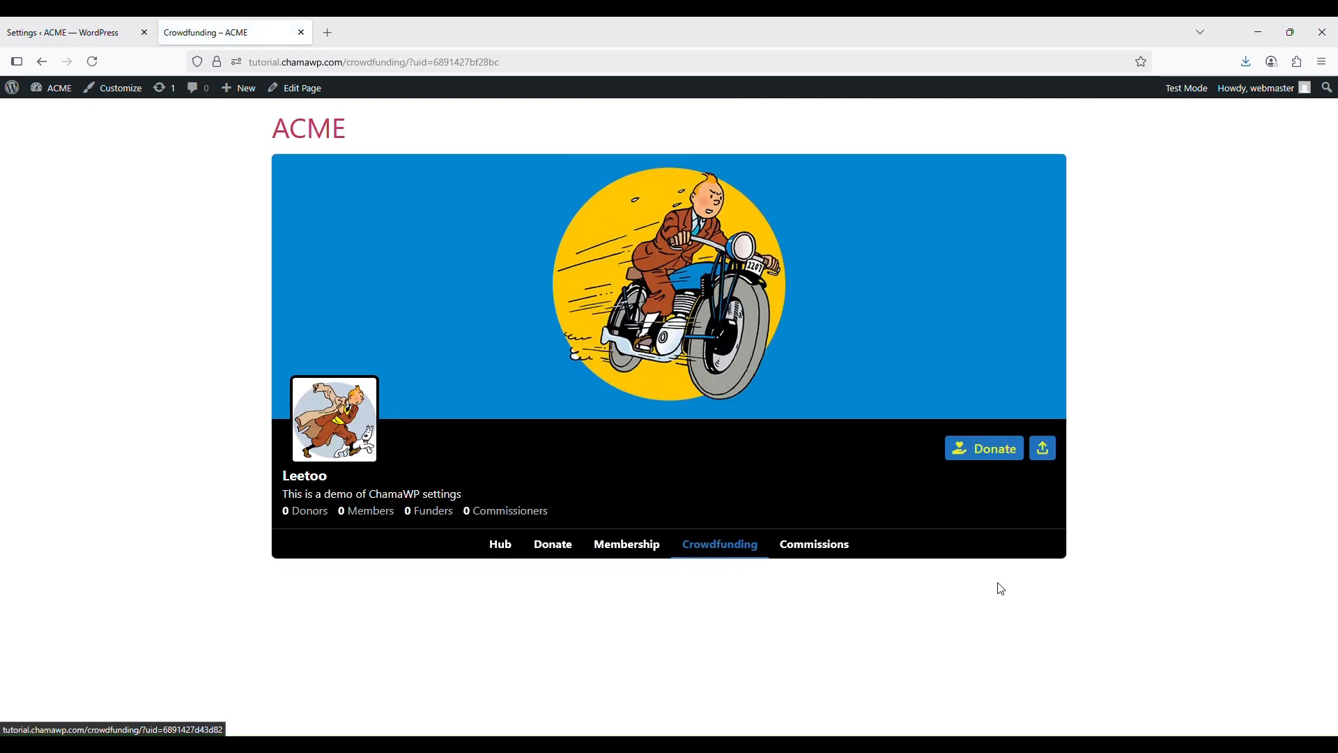
left_click(801, 547)
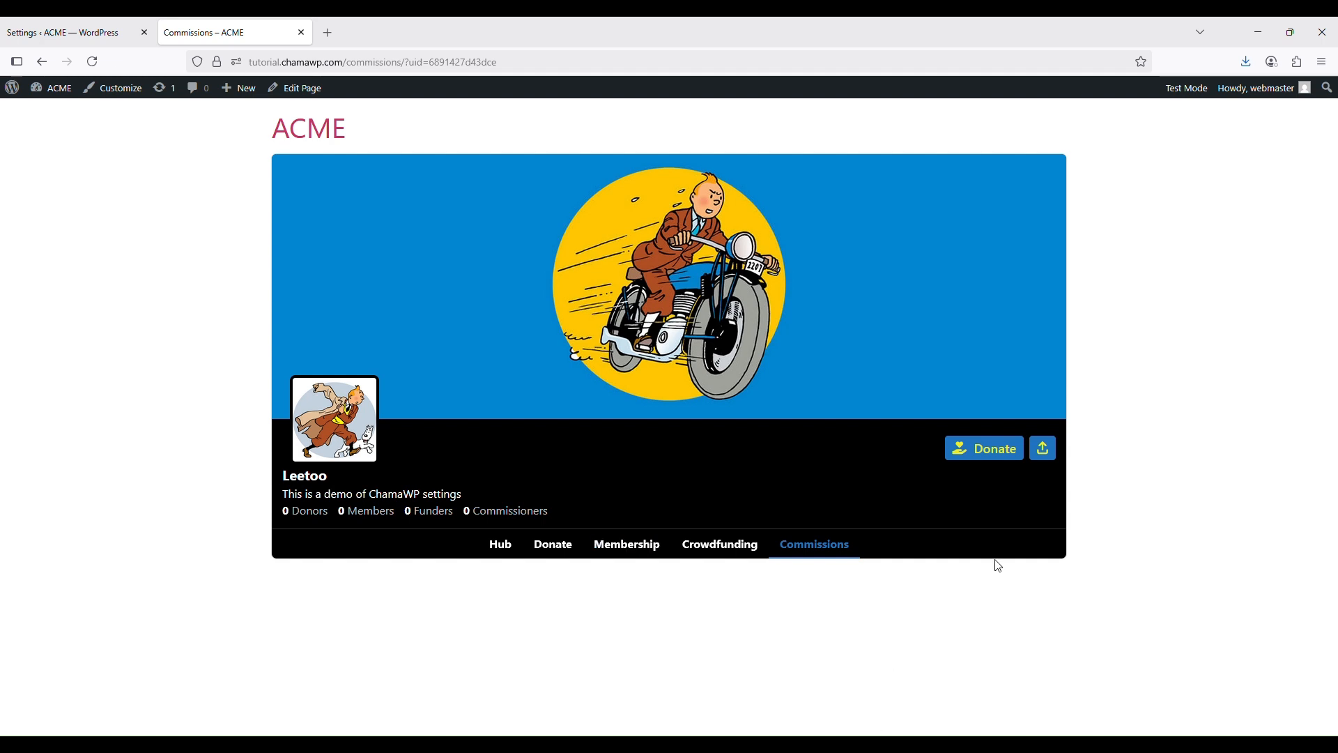
left_click(93, 31)
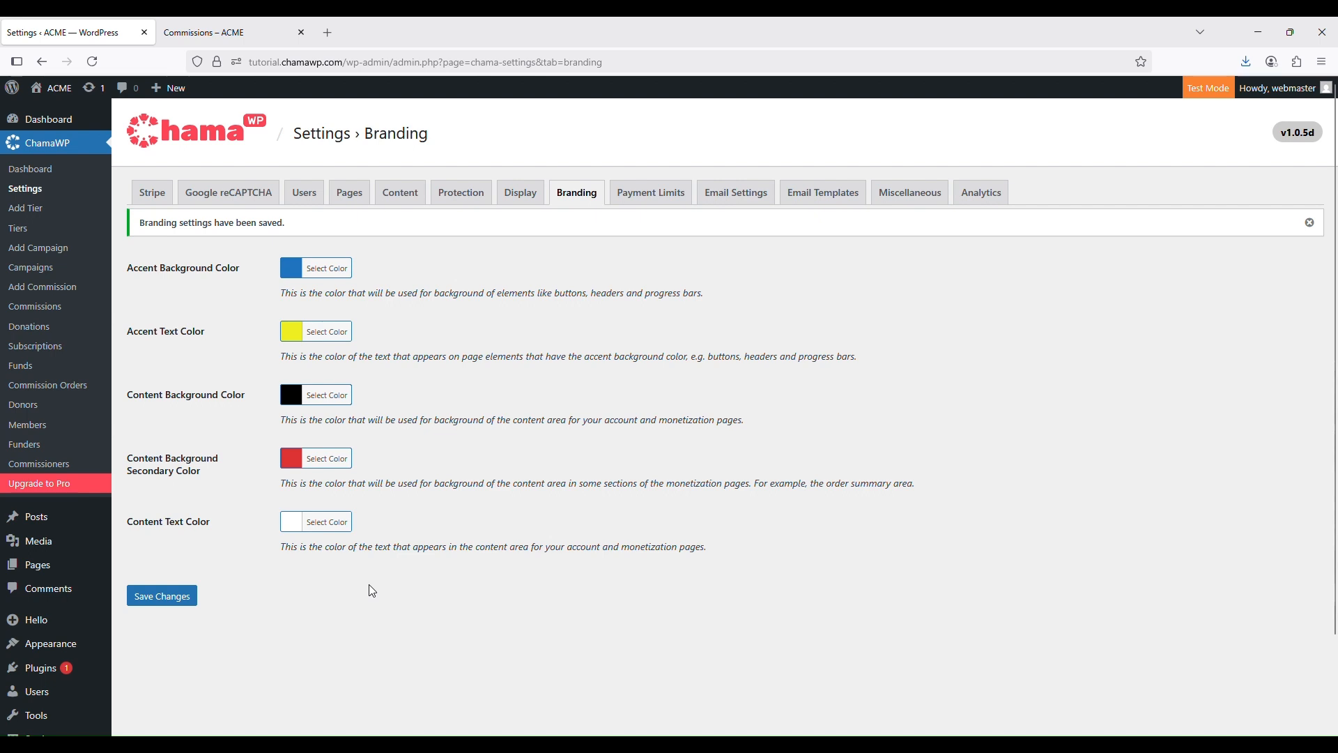
Clear the content text, secondary background, content background, accent text and accent background colours
left_click(345, 524)
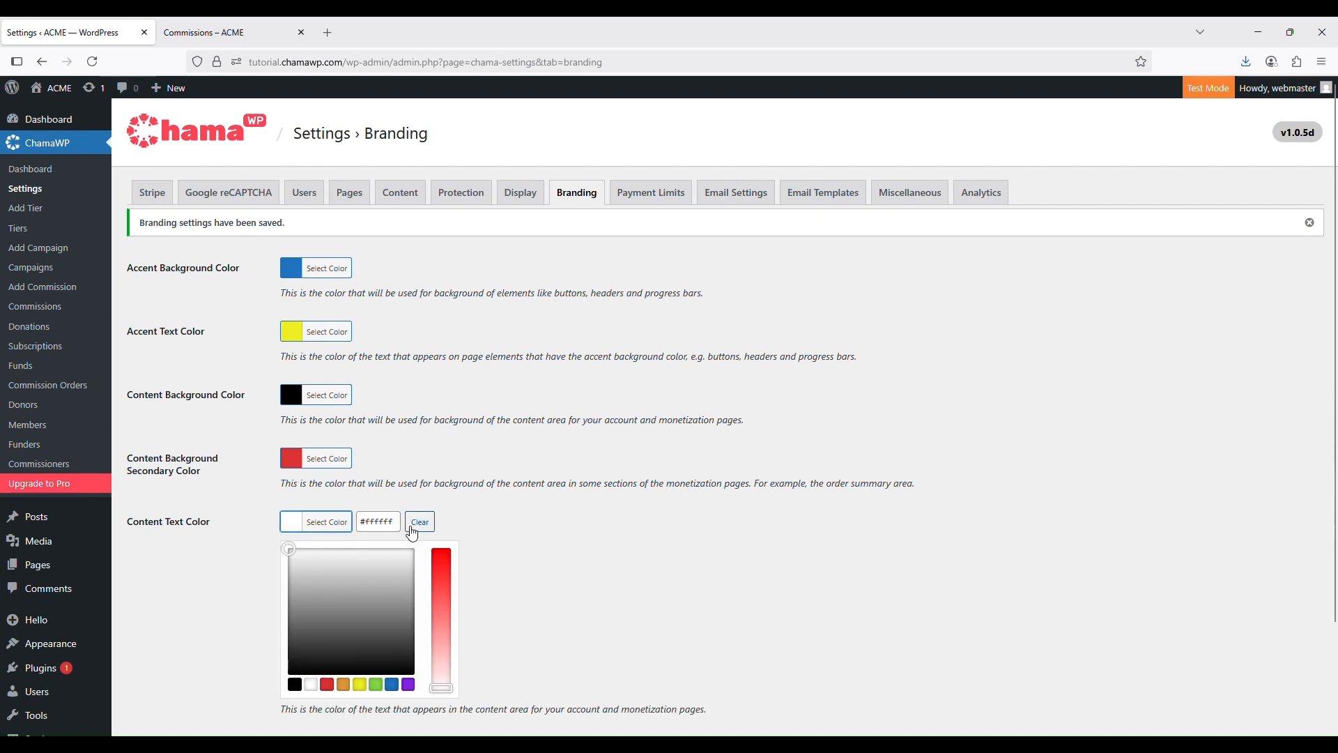
left_click(419, 522)
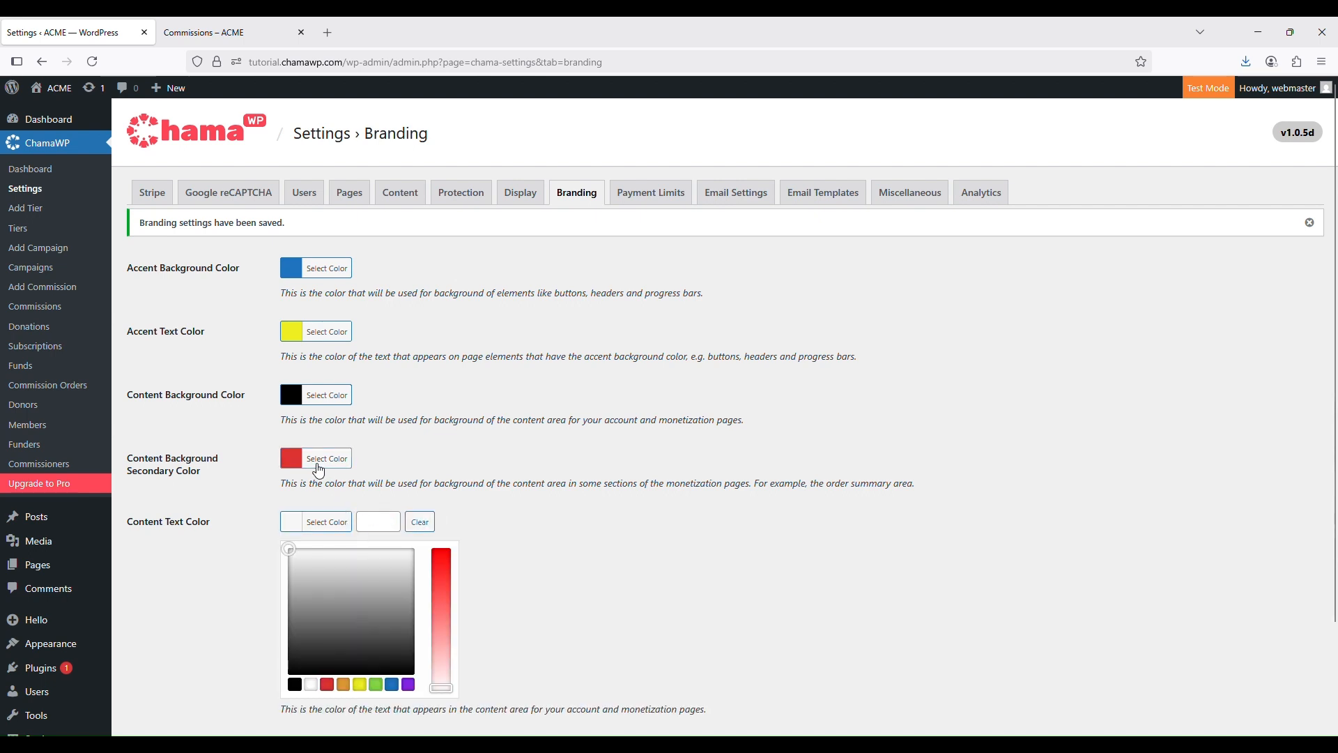
left_click(316, 468)
left_click(419, 457)
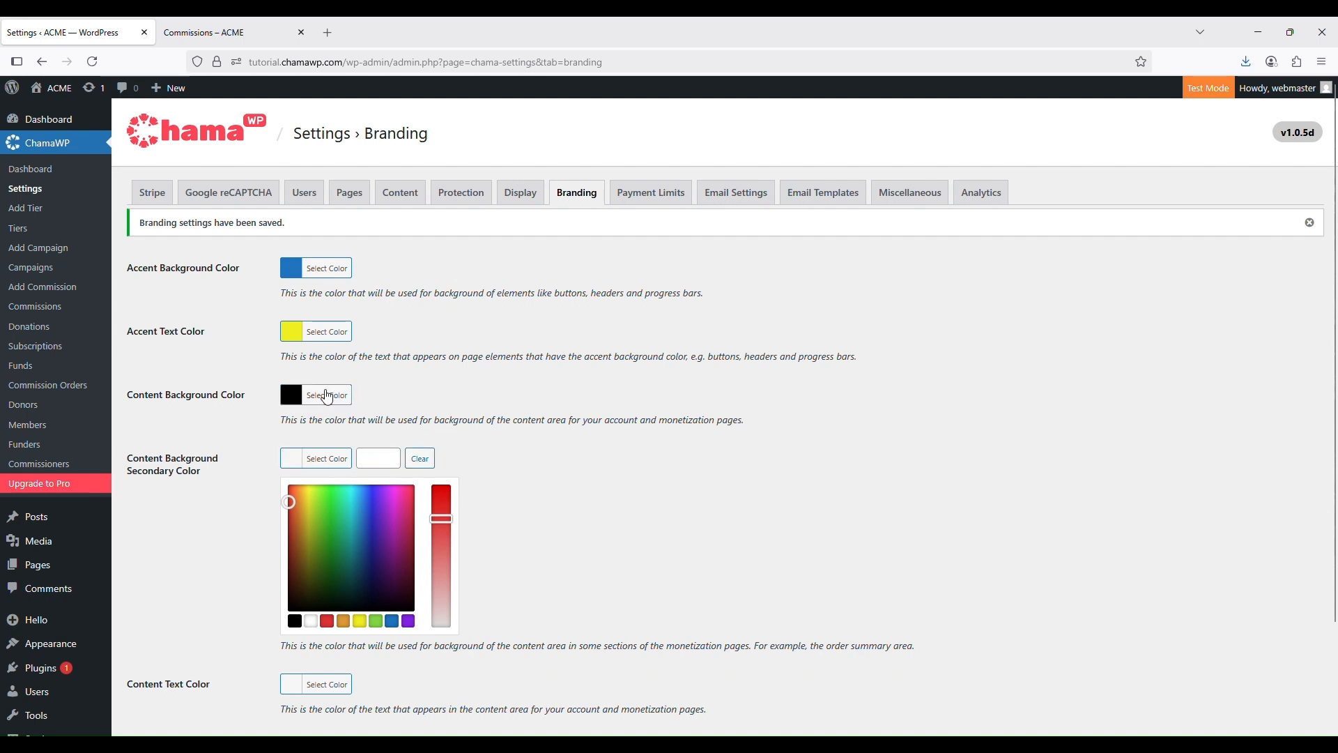
left_click(327, 394)
left_click(420, 394)
left_click(318, 334)
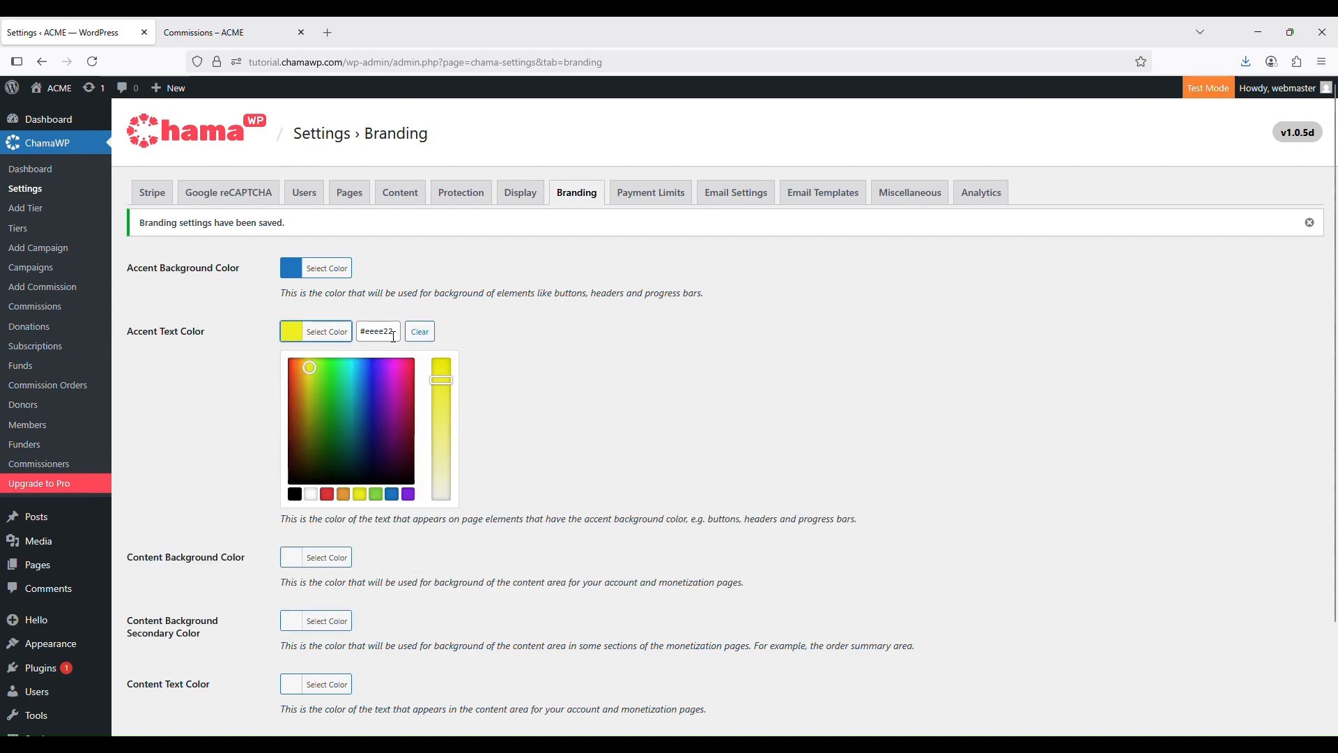
left_click(420, 331)
left_click(337, 269)
left_click(418, 269)
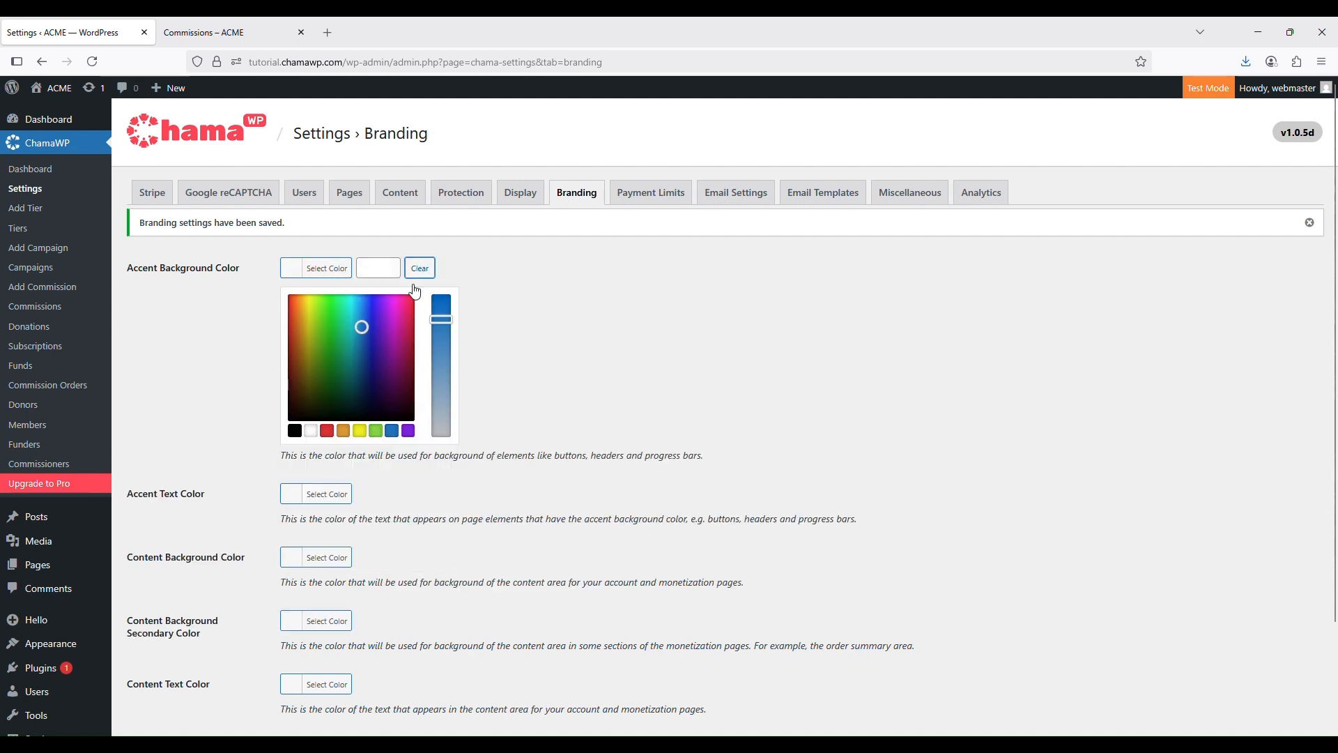
Save the cleared colours and check the reloaded Commissions and Hub pages
left_click(684, 321)
scroll(185, 469, "down", 2)
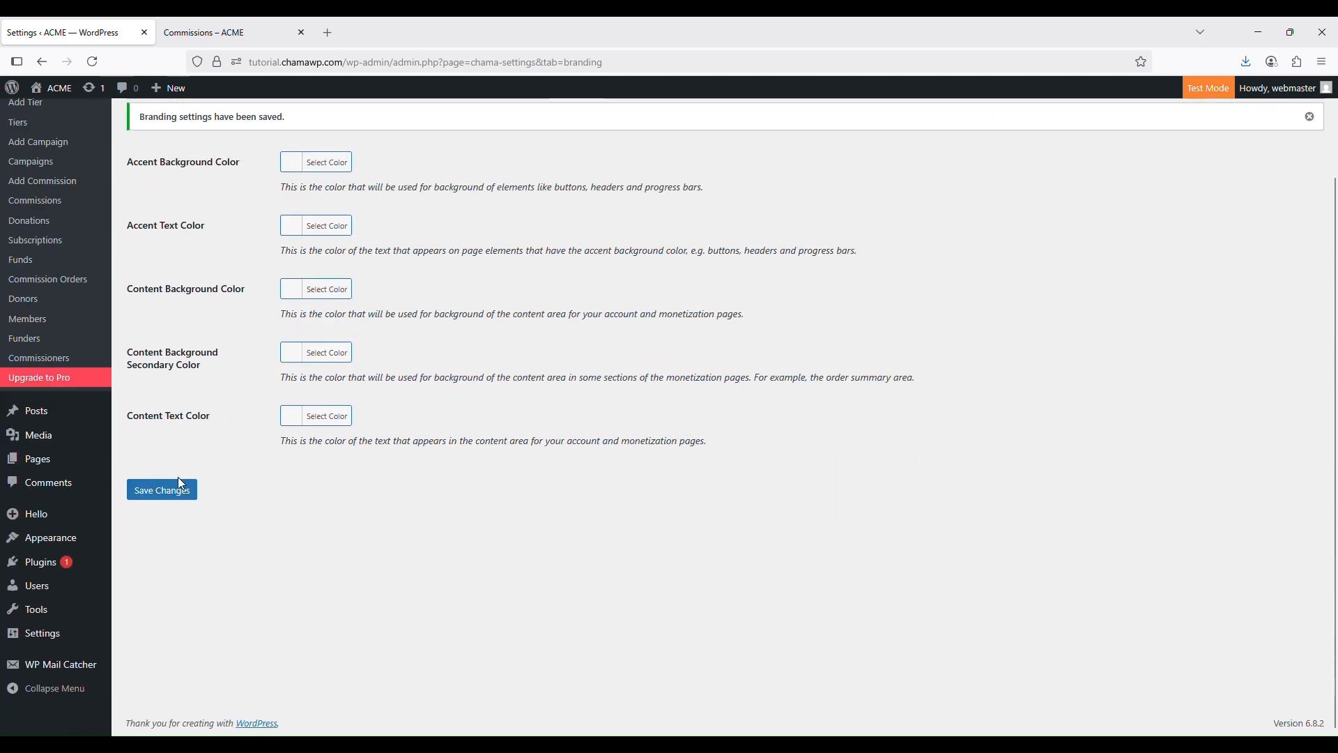
left_click(180, 483)
left_click(202, 24)
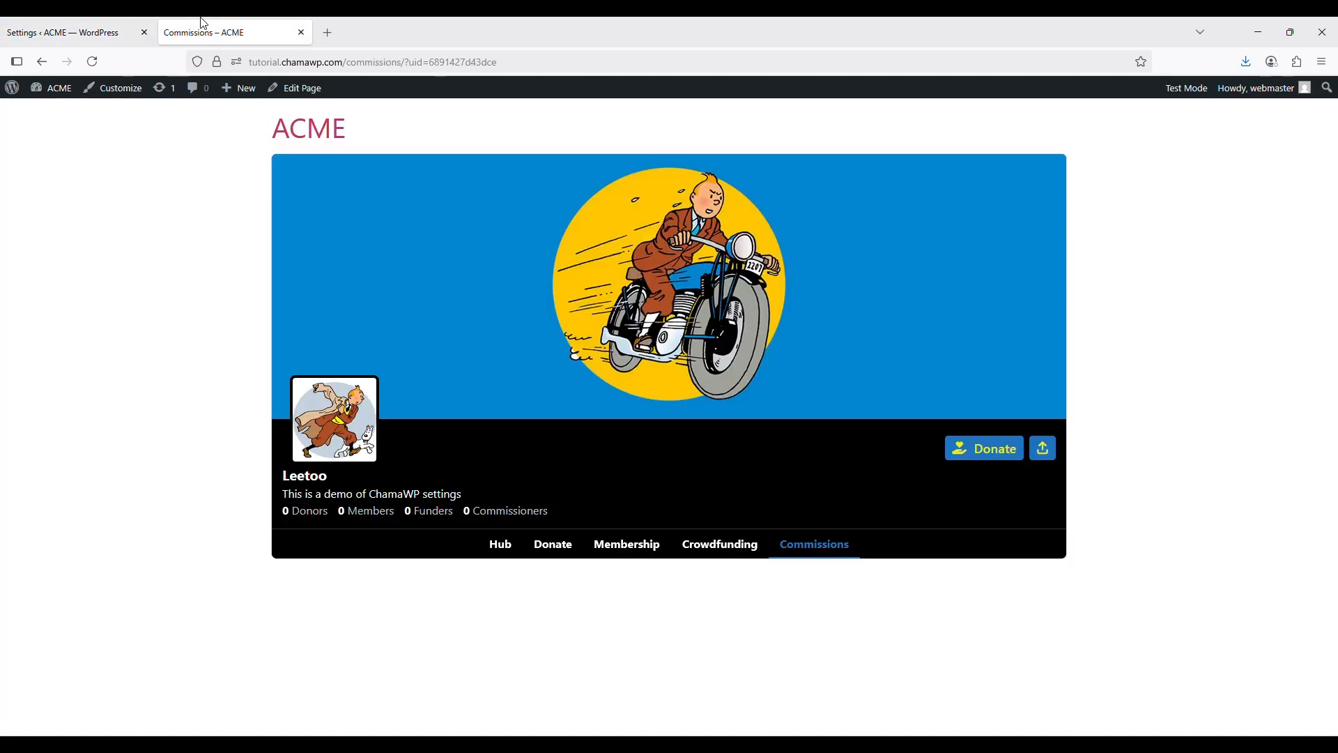
left_click(92, 61)
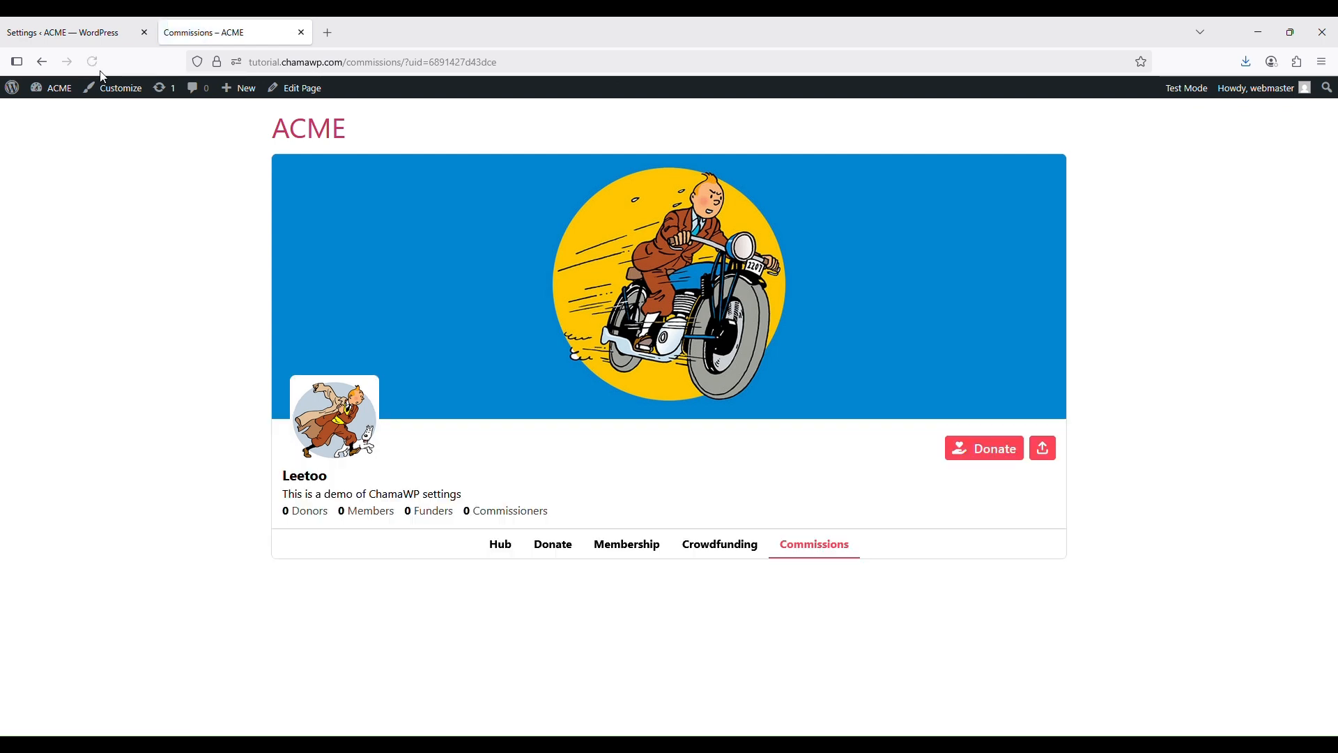
left_click(500, 544)
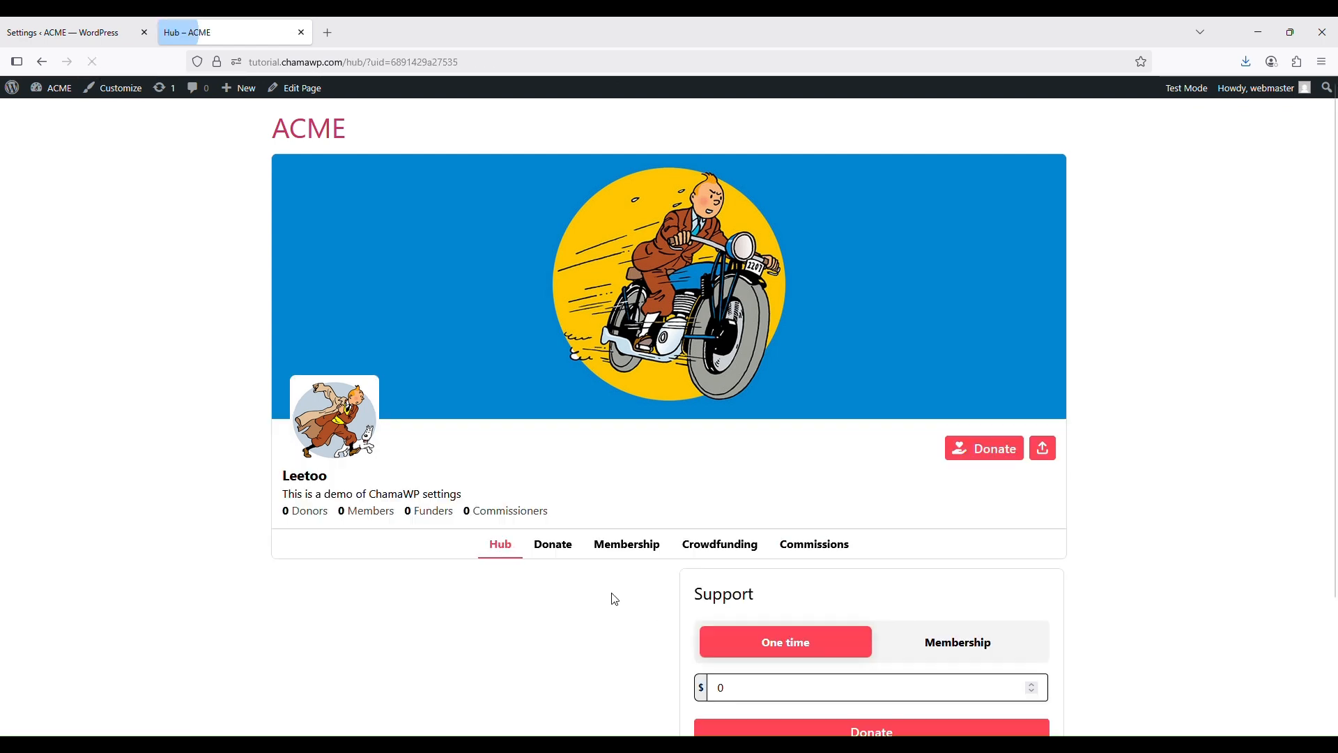
left_click(82, 34)
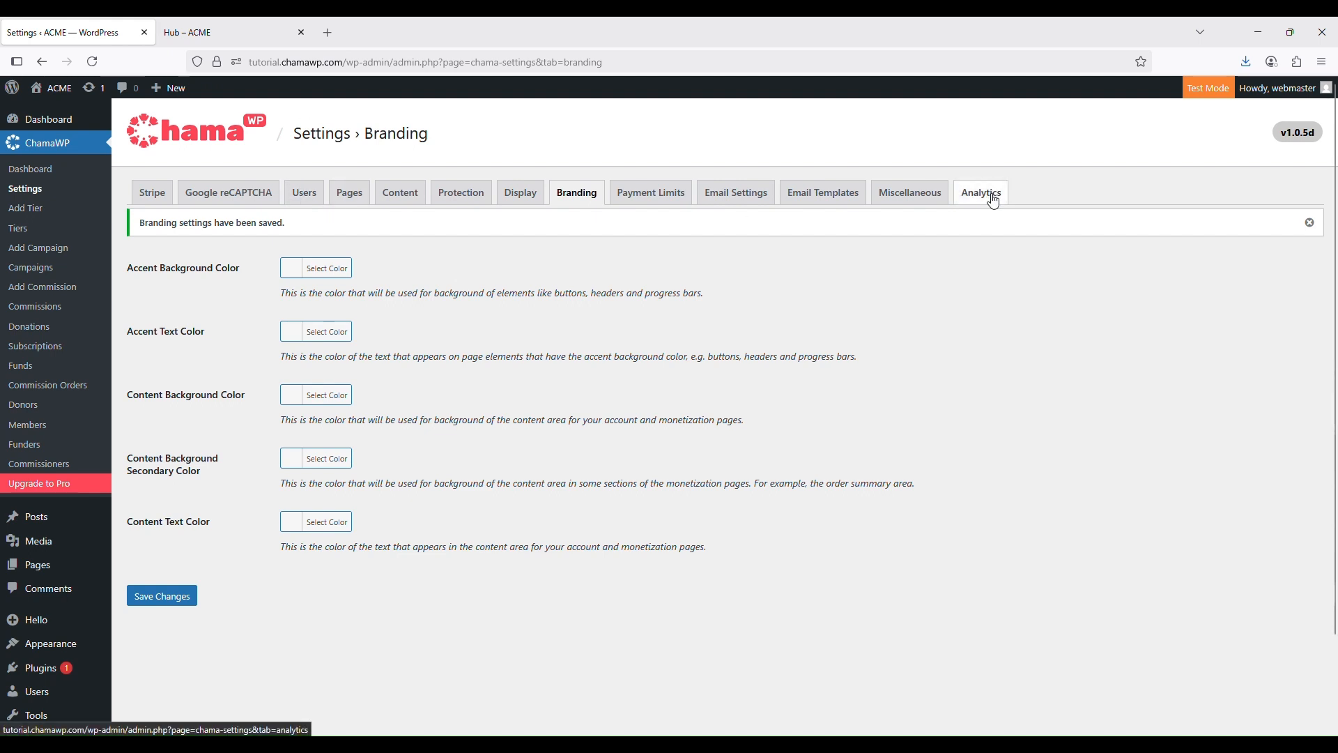
Show the Payment Limits settings and check the Minimum Donation Amount, leaving it at 1
left_click(656, 199)
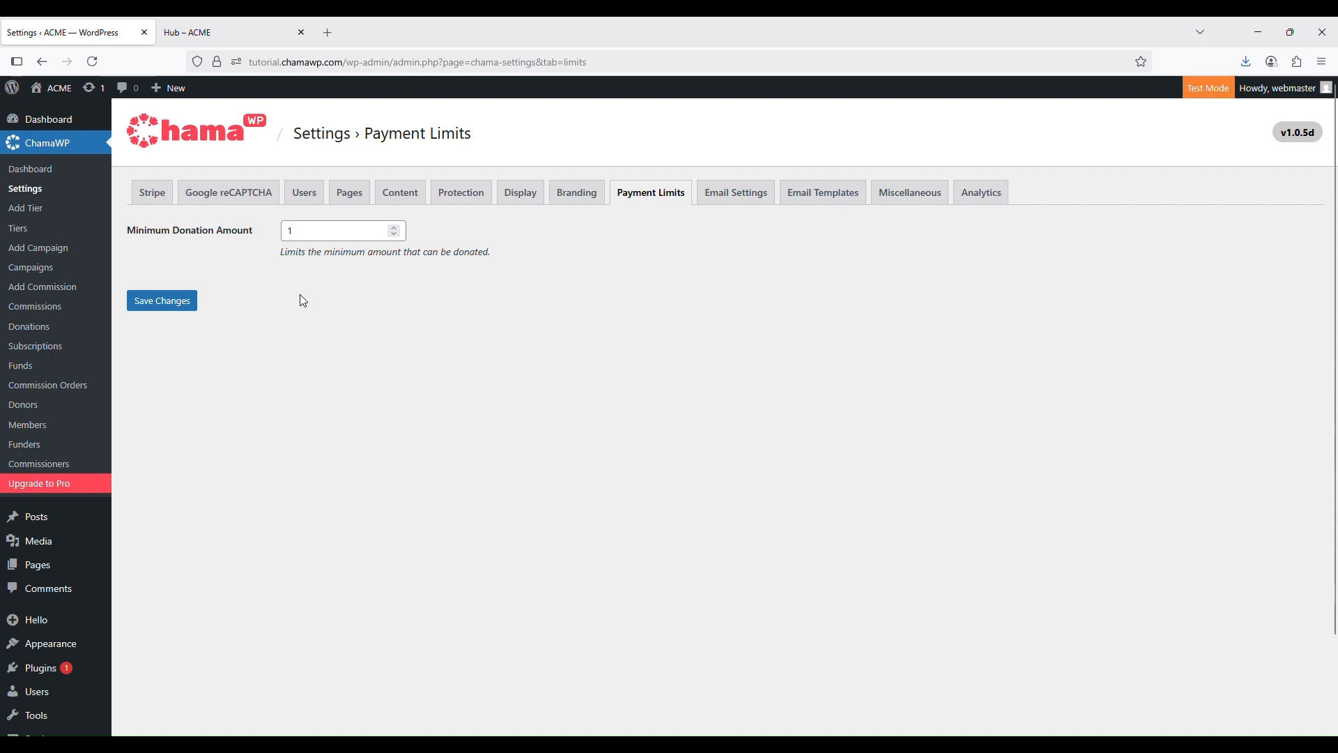
double_click(309, 235)
left_click(532, 322)
double_click(328, 230)
left_click(367, 345)
Show ChamaWP Email Settings and look over the From Name, sender address and admin address fields
left_click(740, 204)
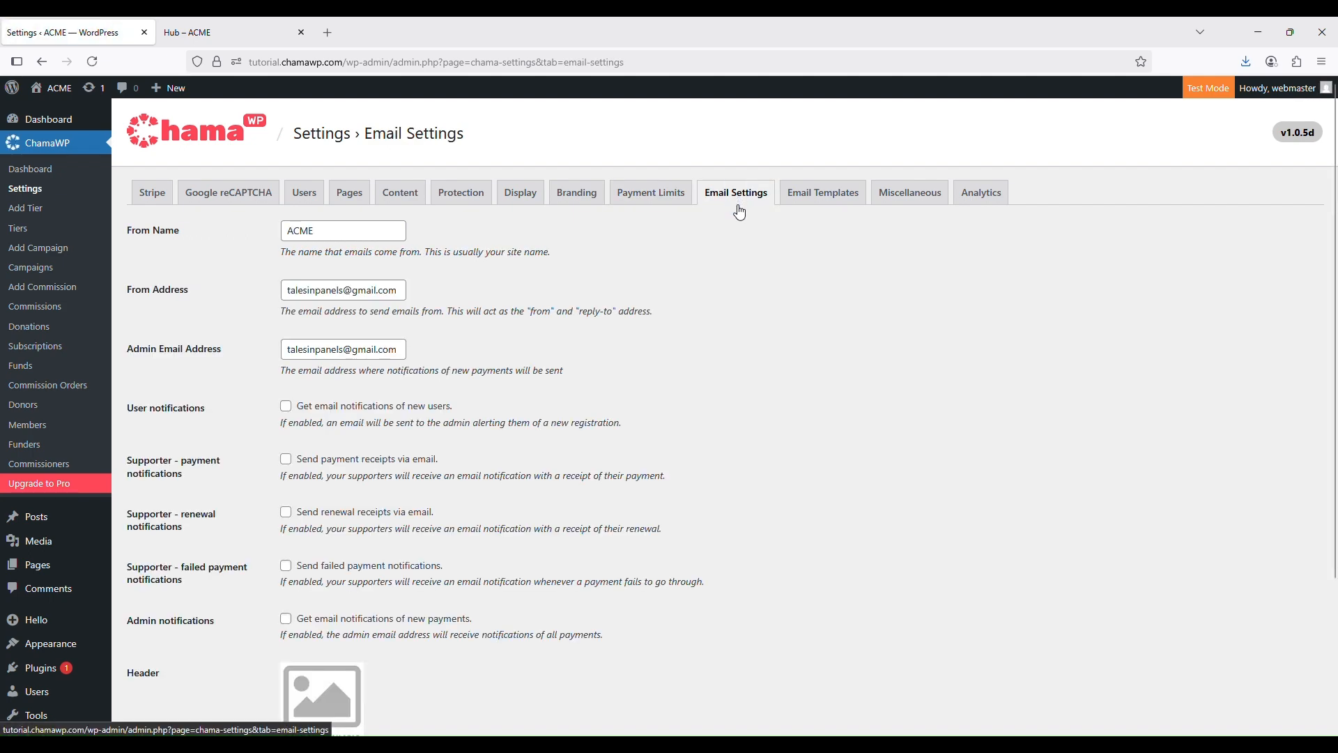
scroll(763, 343, "down", 3)
scroll(763, 343, "up", 3)
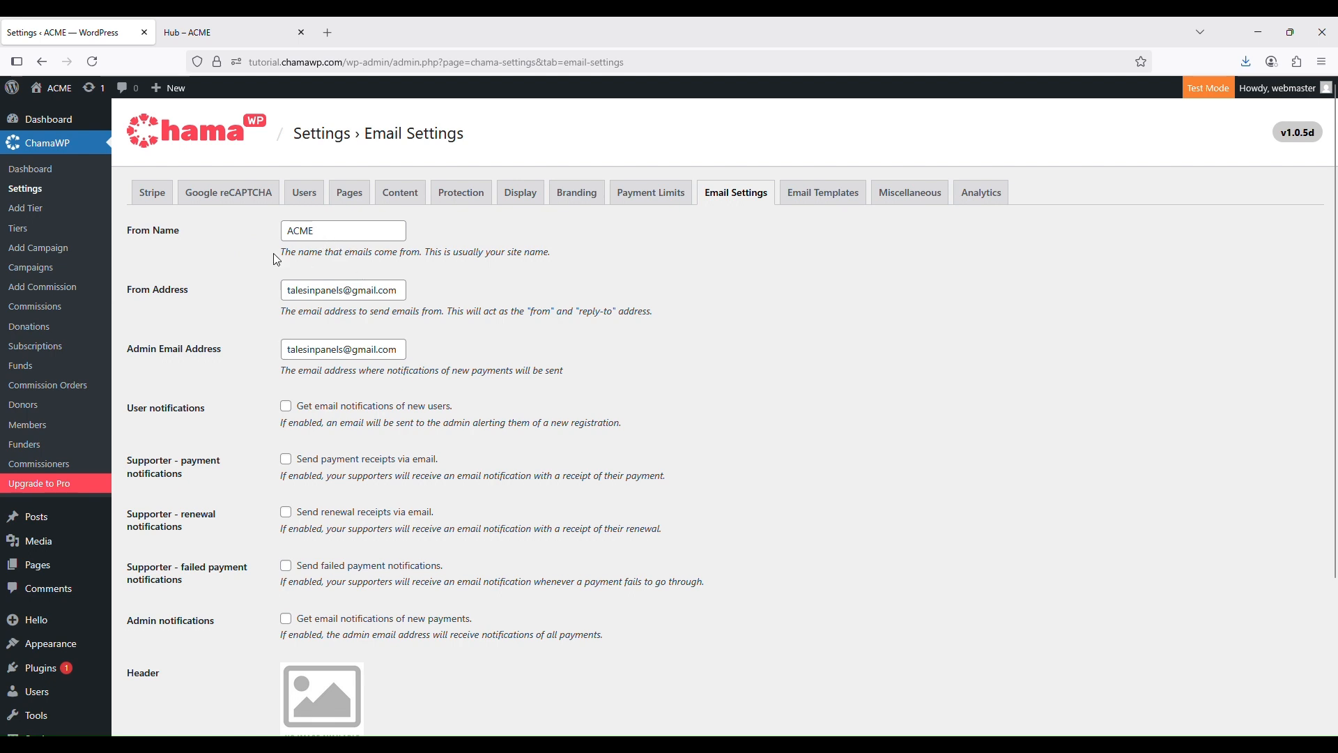
Change From Name from ACME to Leetoo and enter the site's new info address as From Address
left_click(345, 234)
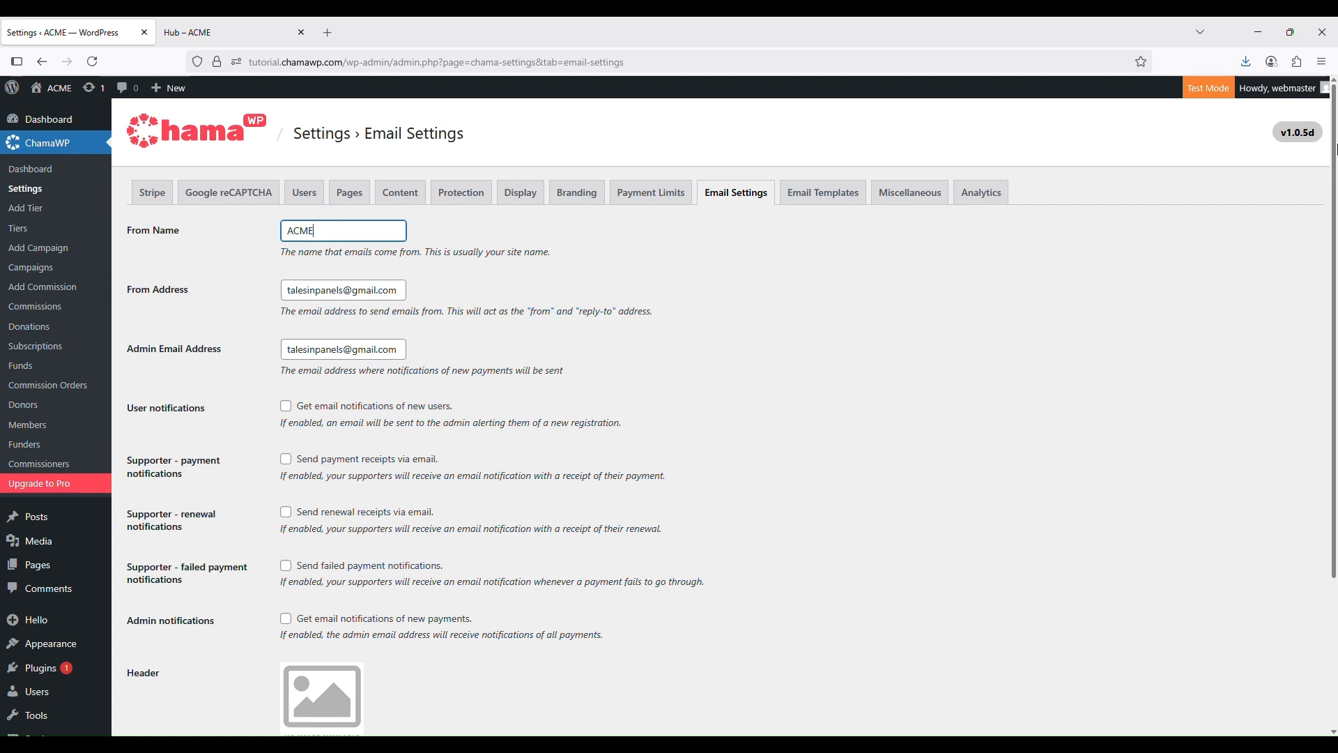
double_click(296, 230)
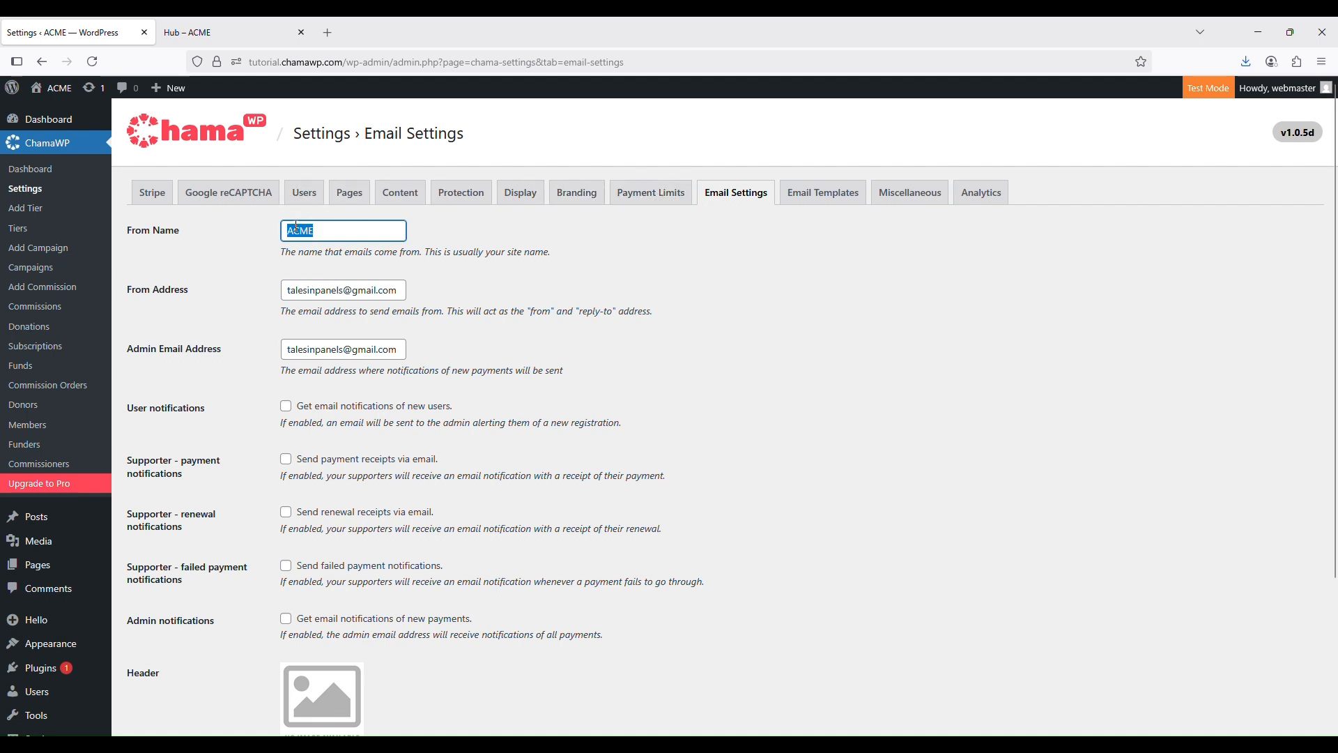
type("Leetoo")
left_click_drag(287, 291, 400, 291)
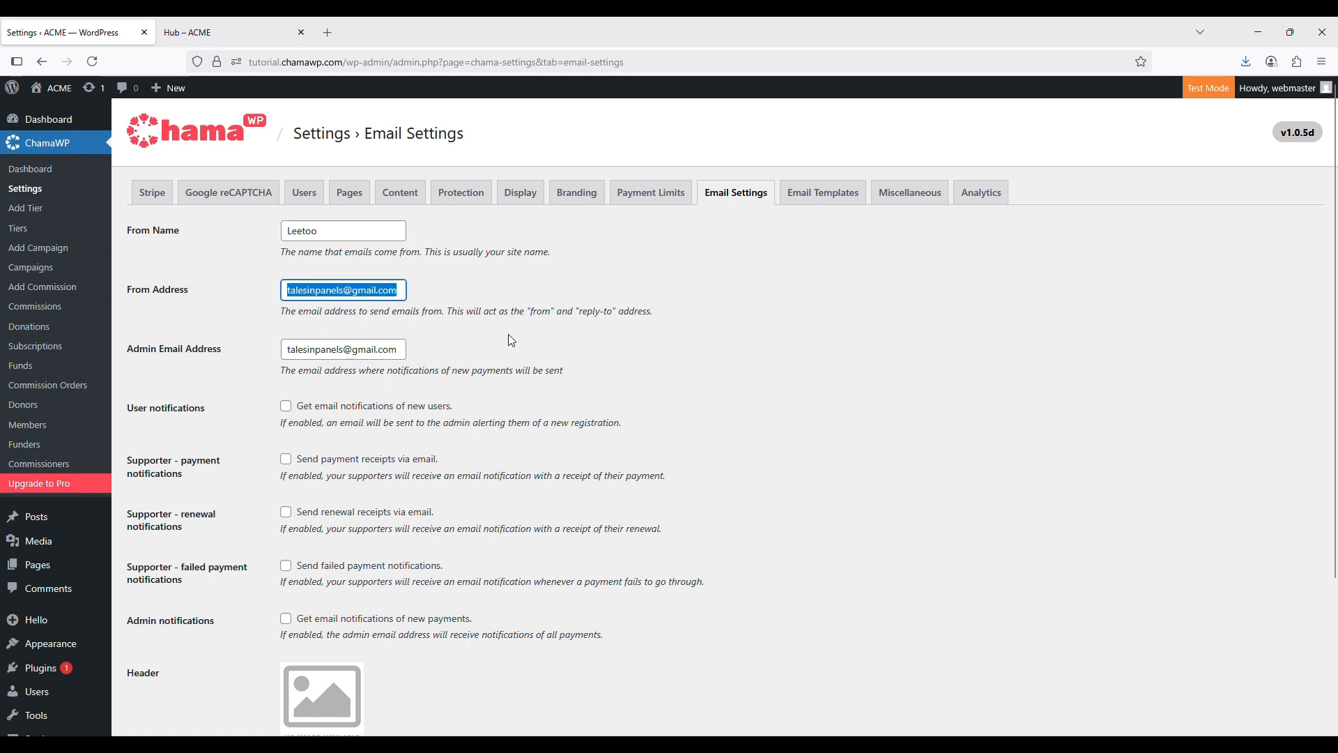
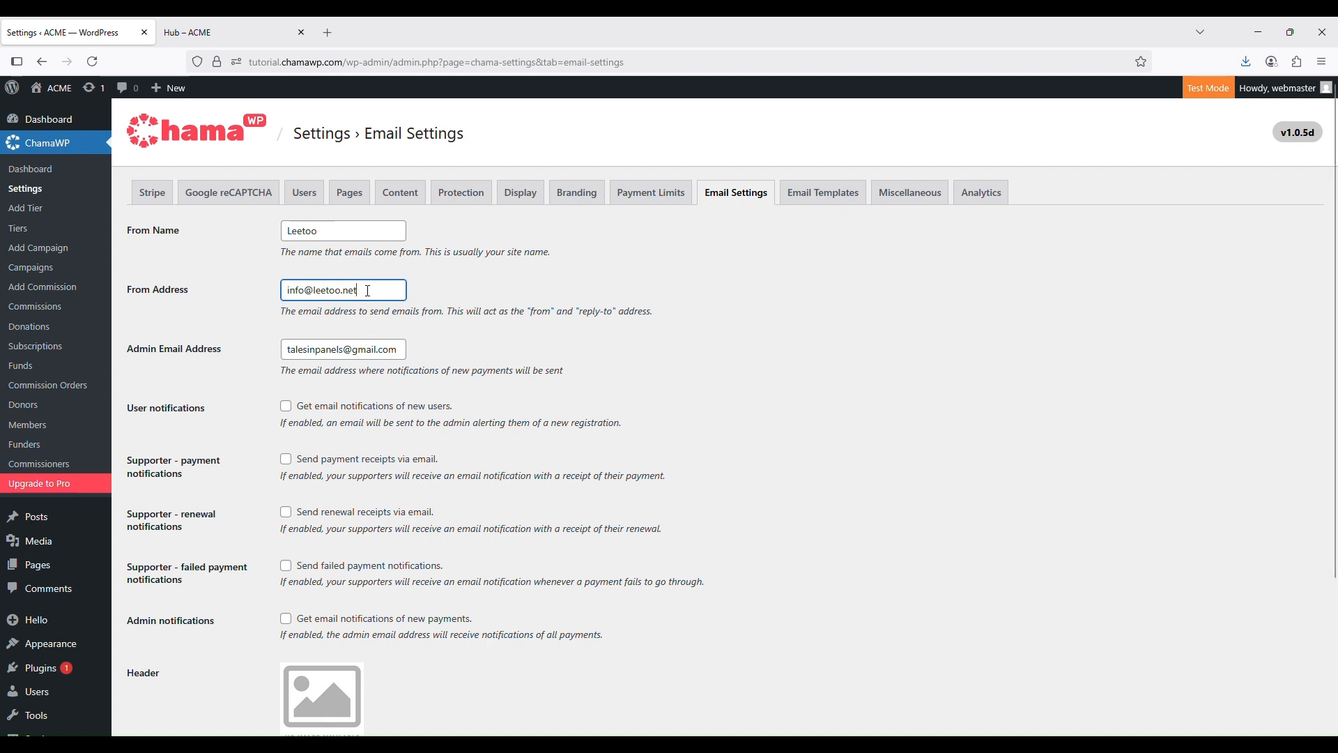
Copy the new sender address into the Admin Email Address field, replacing the old one
key("ctrl+a")
key("ctrl+c")
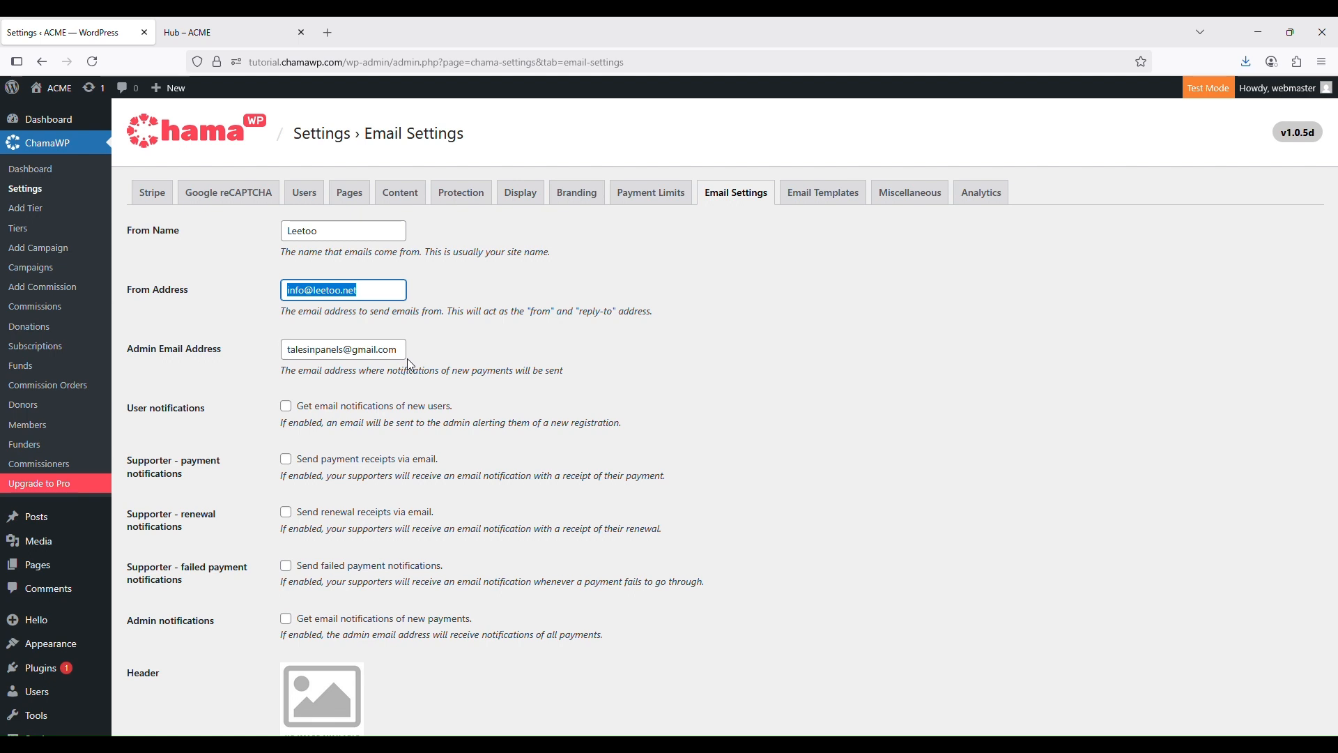
double_click(309, 351)
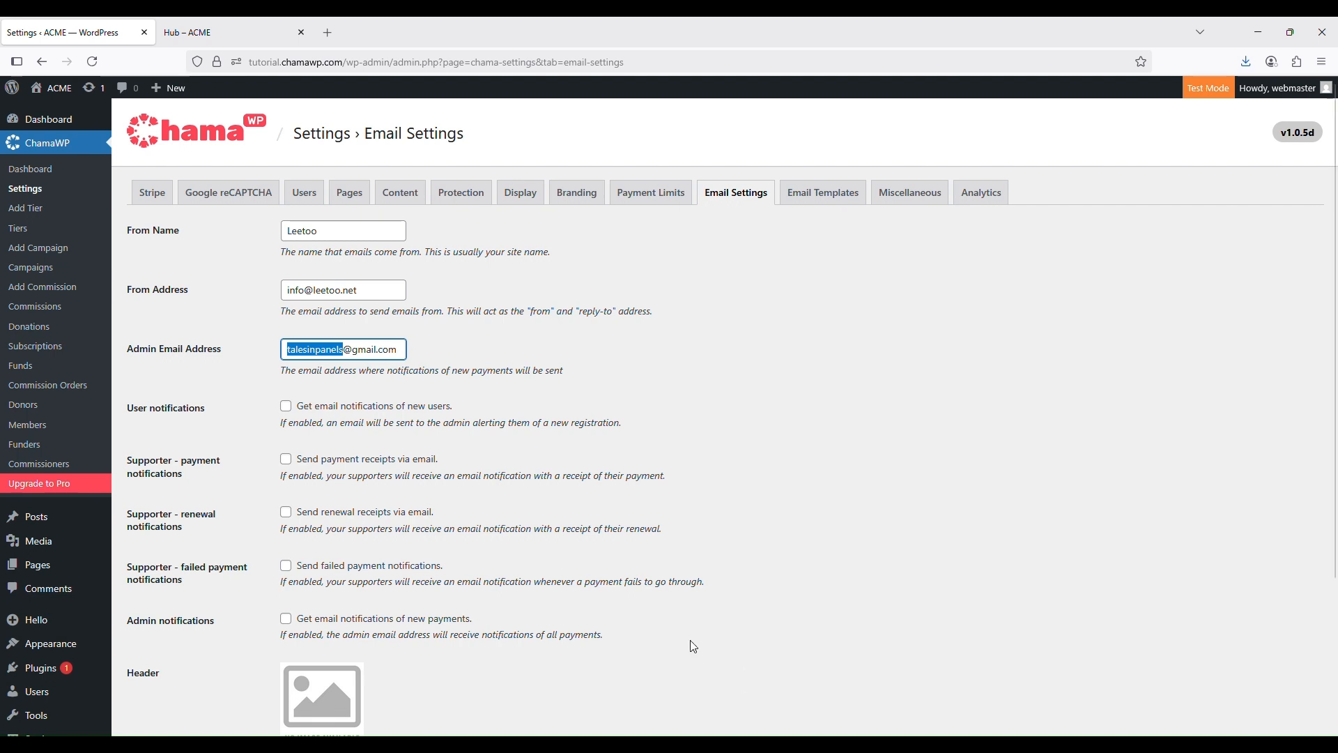
triple_click(367, 357)
key("ctrl+v")
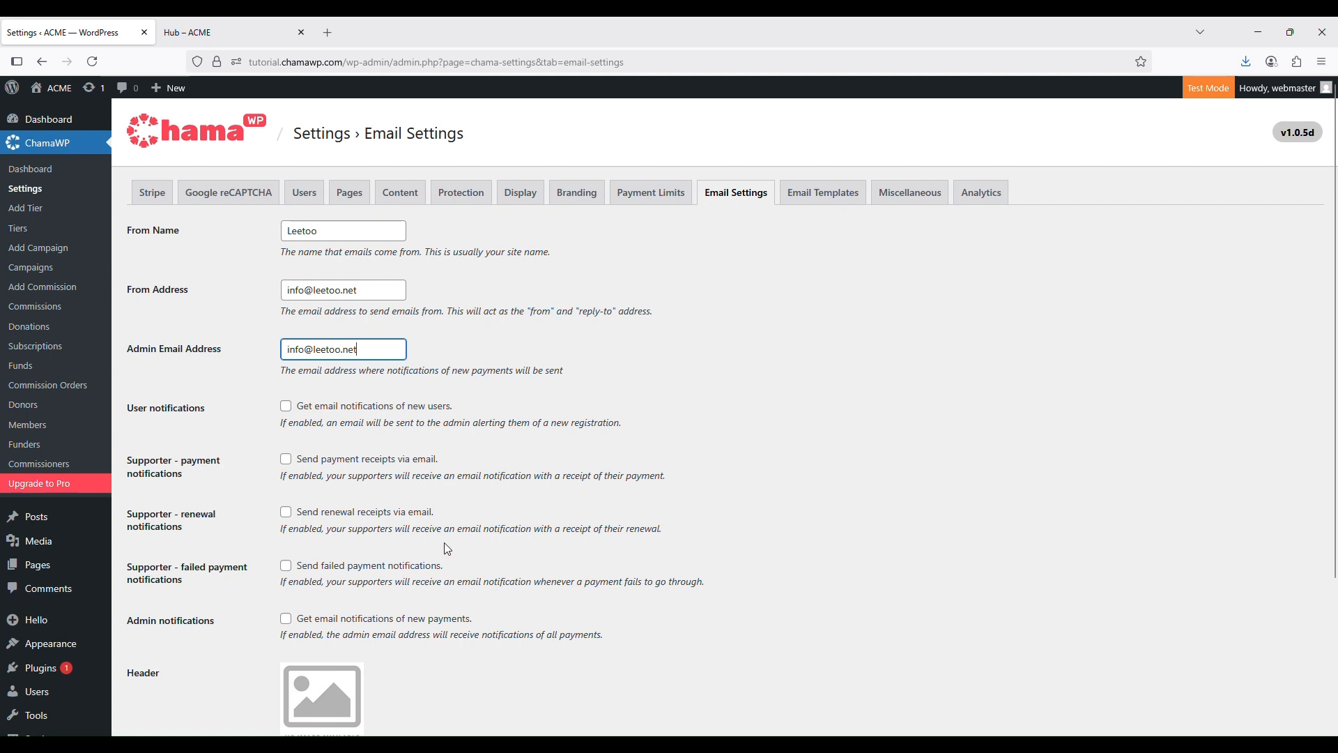
Tick 'Send payment receipts via email' under Supporter - payment notifications
left_click(286, 459)
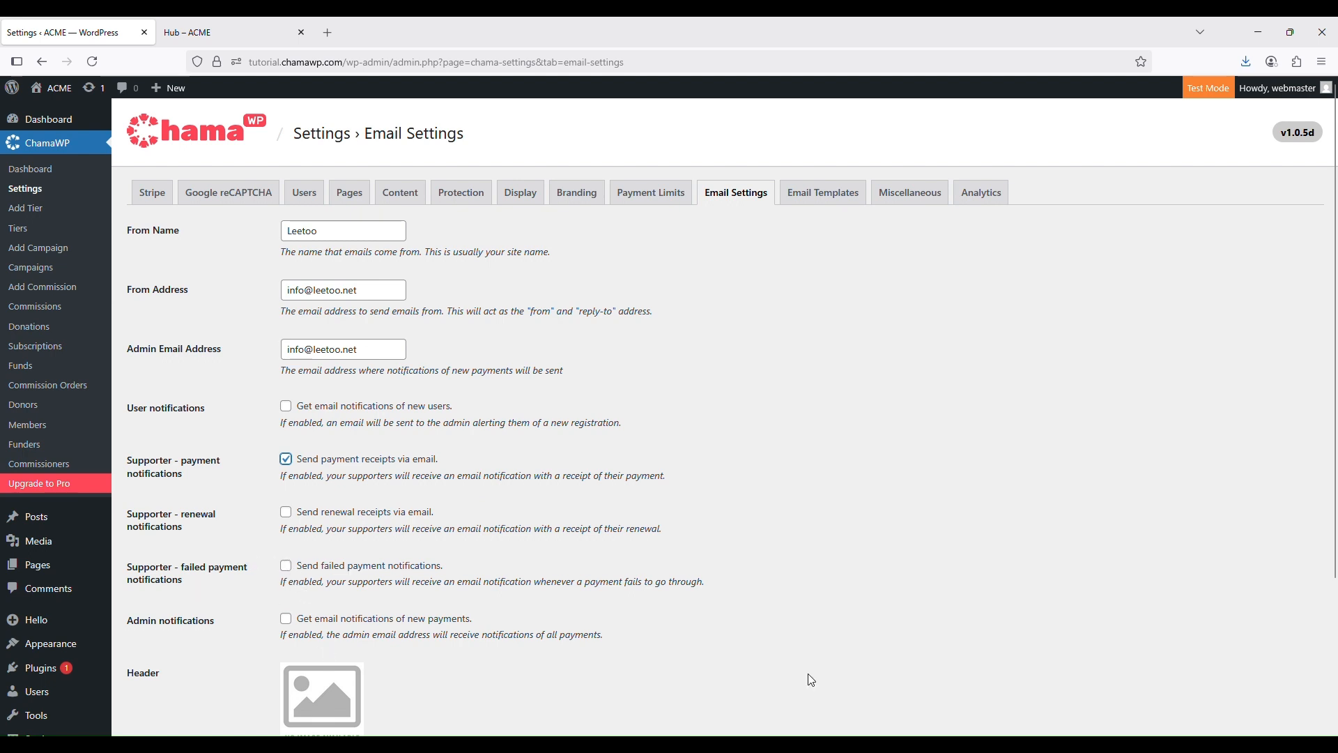
scroll(666, 589, "down", 2)
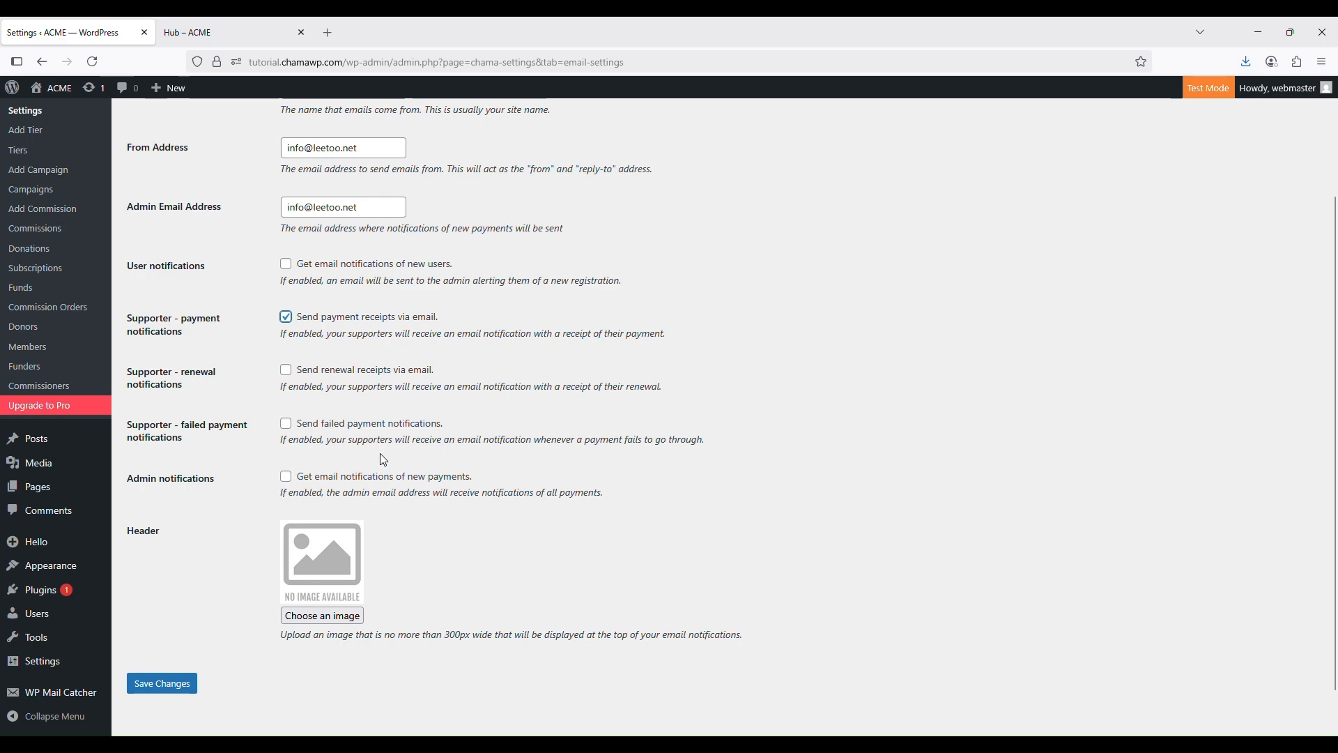
scroll(383, 460, "up", 3)
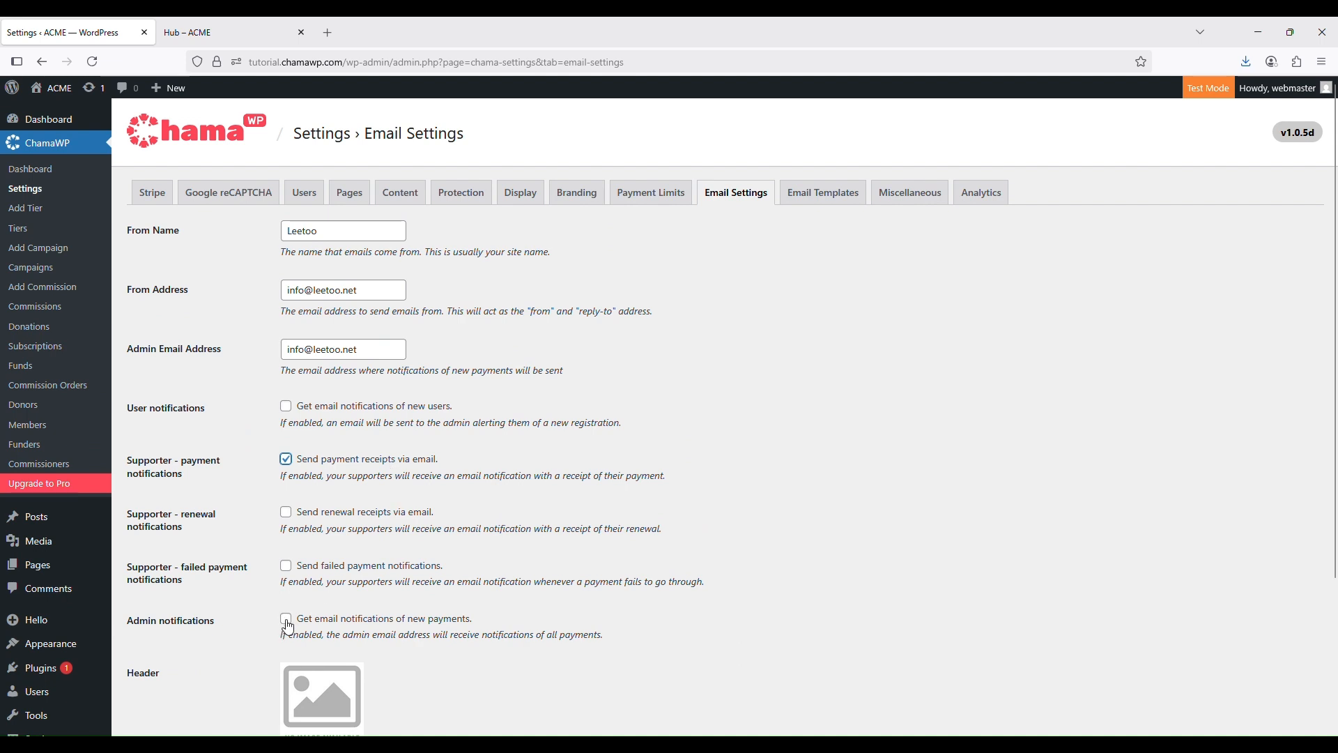
scroll(557, 557, "down", 3)
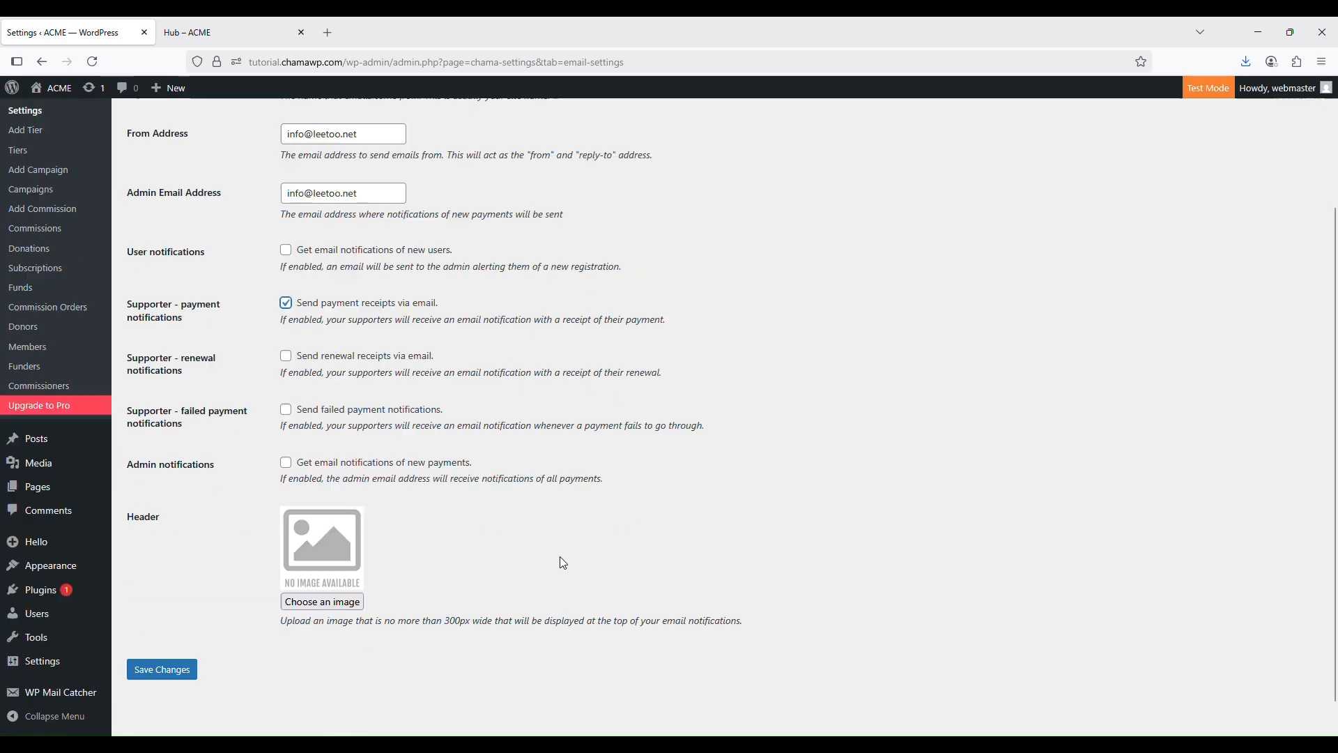
scroll(555, 559, "up", 3)
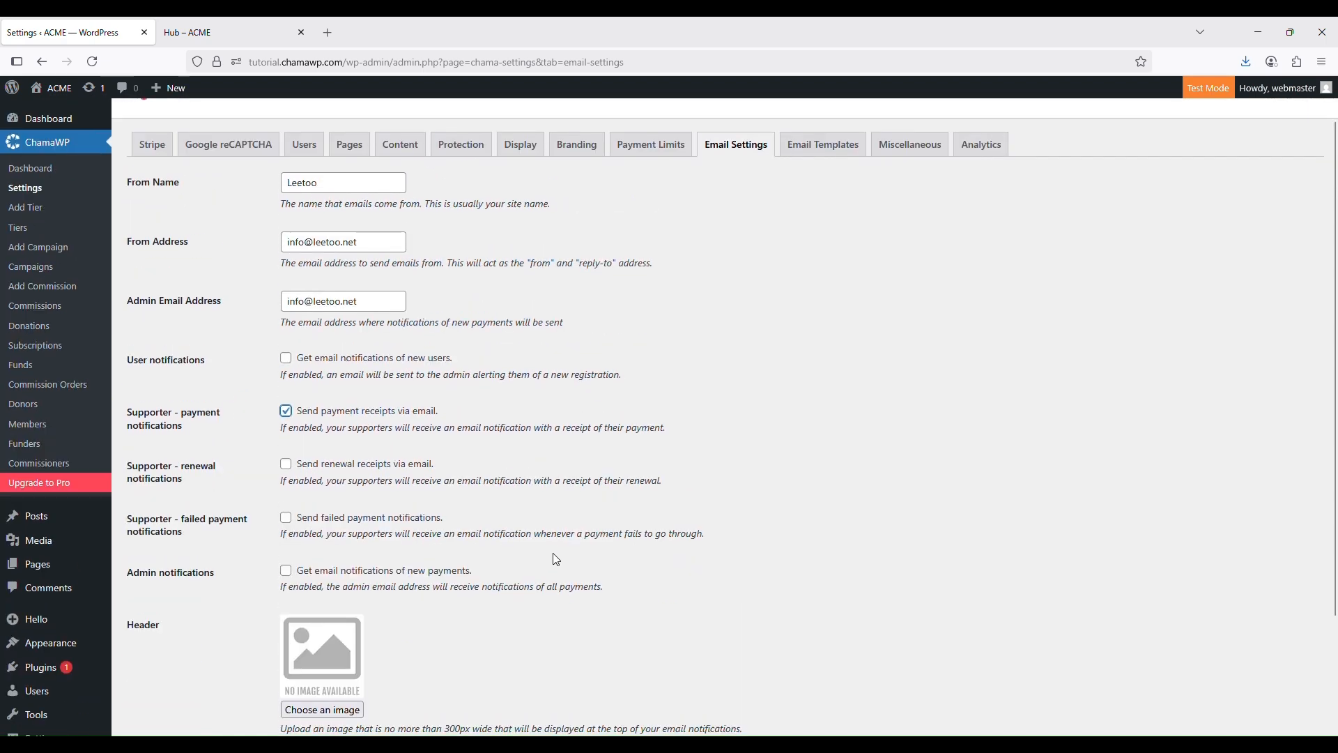
scroll(564, 565, "down", 3)
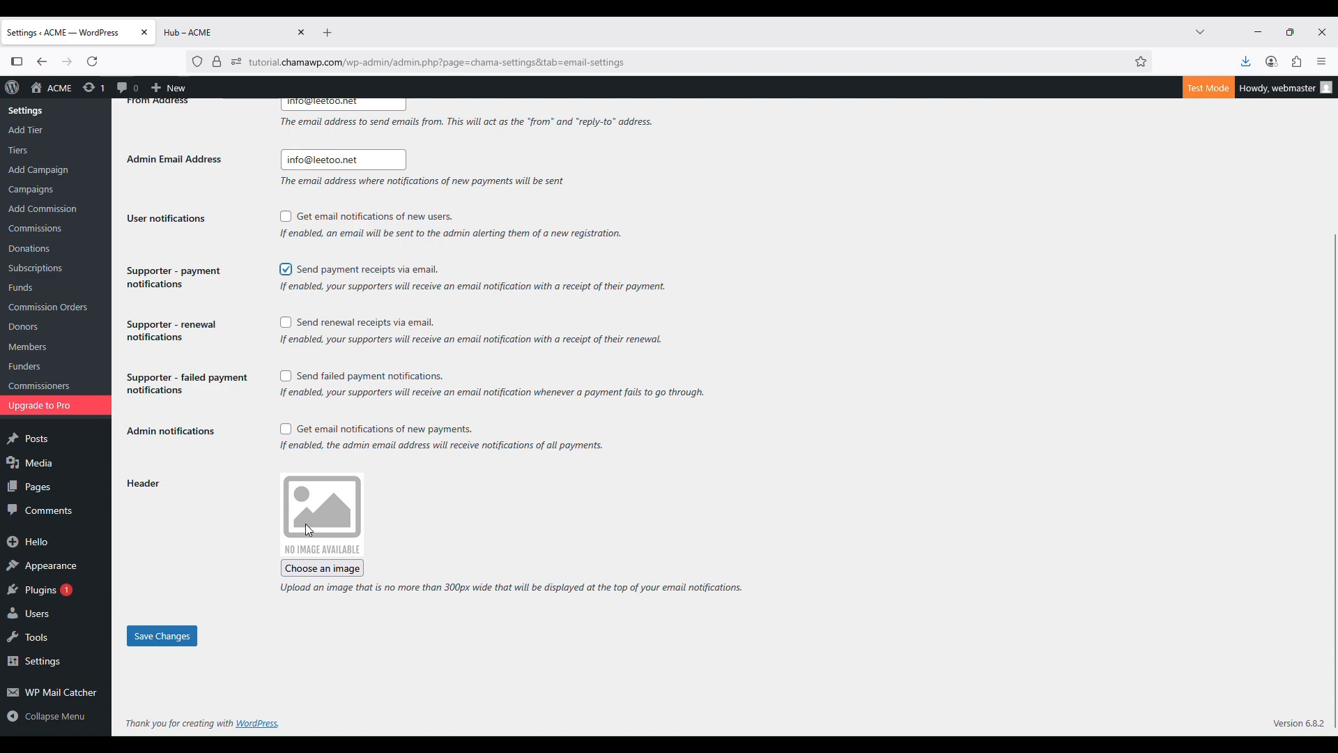
scroll(529, 492, "up", 3)
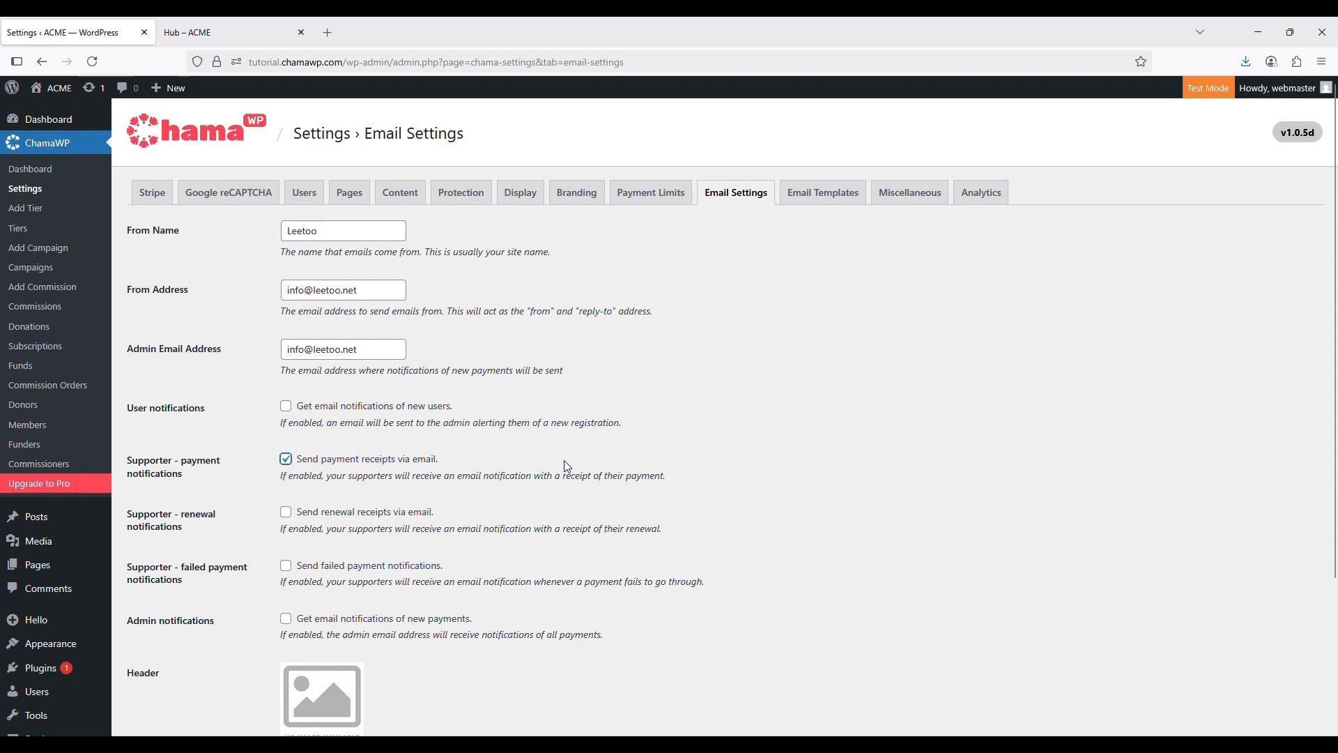
scroll(567, 466, "down", 3)
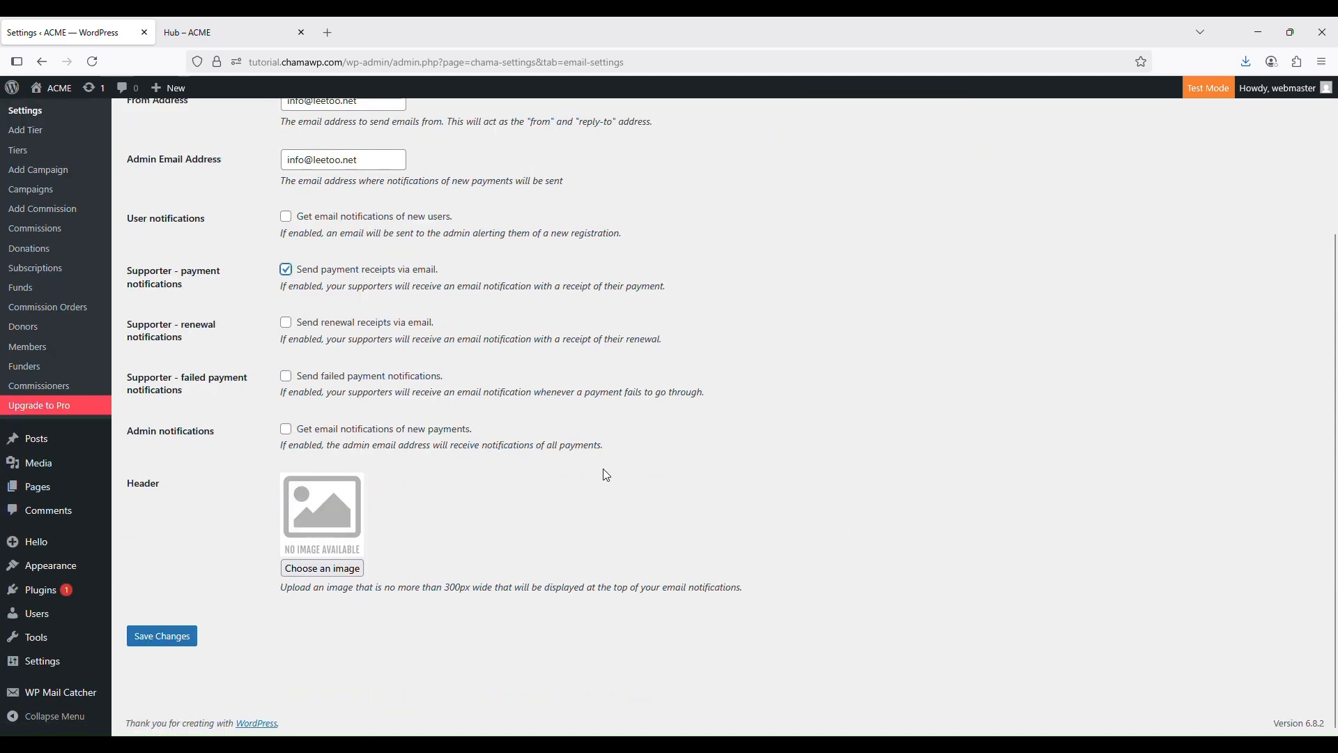
scroll(565, 545, "up", 1)
scroll(566, 540, "up", 3)
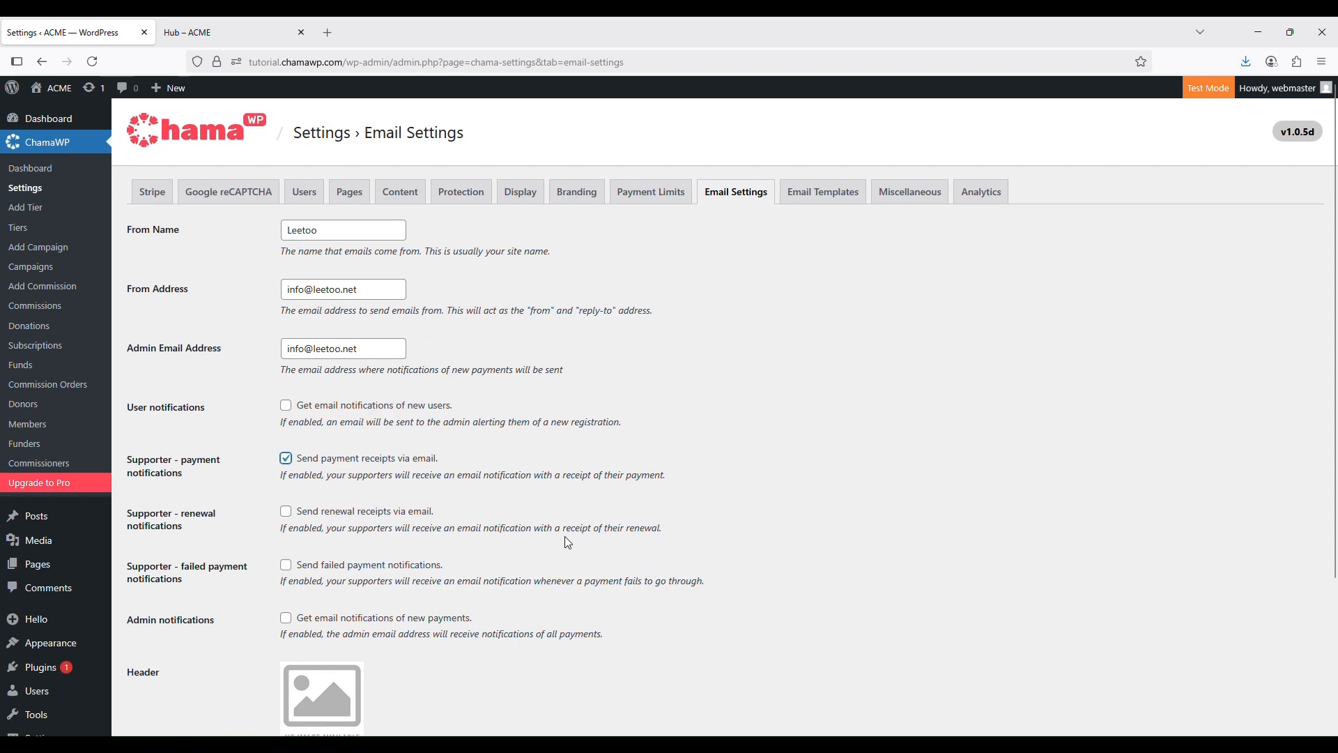
scroll(566, 538, "down", 3)
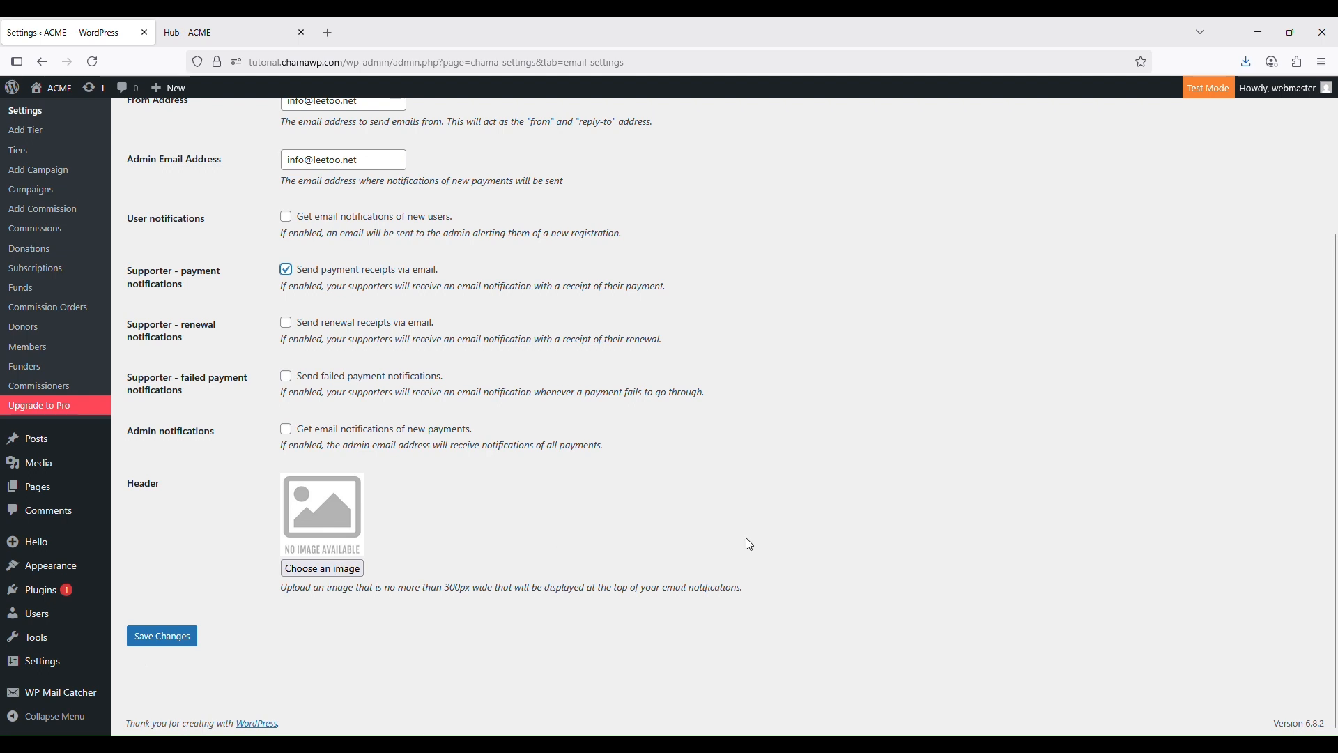
Upload ChamaWPLogoEmailHeader.png, set it as the email header image, and save the settings
left_click(349, 573)
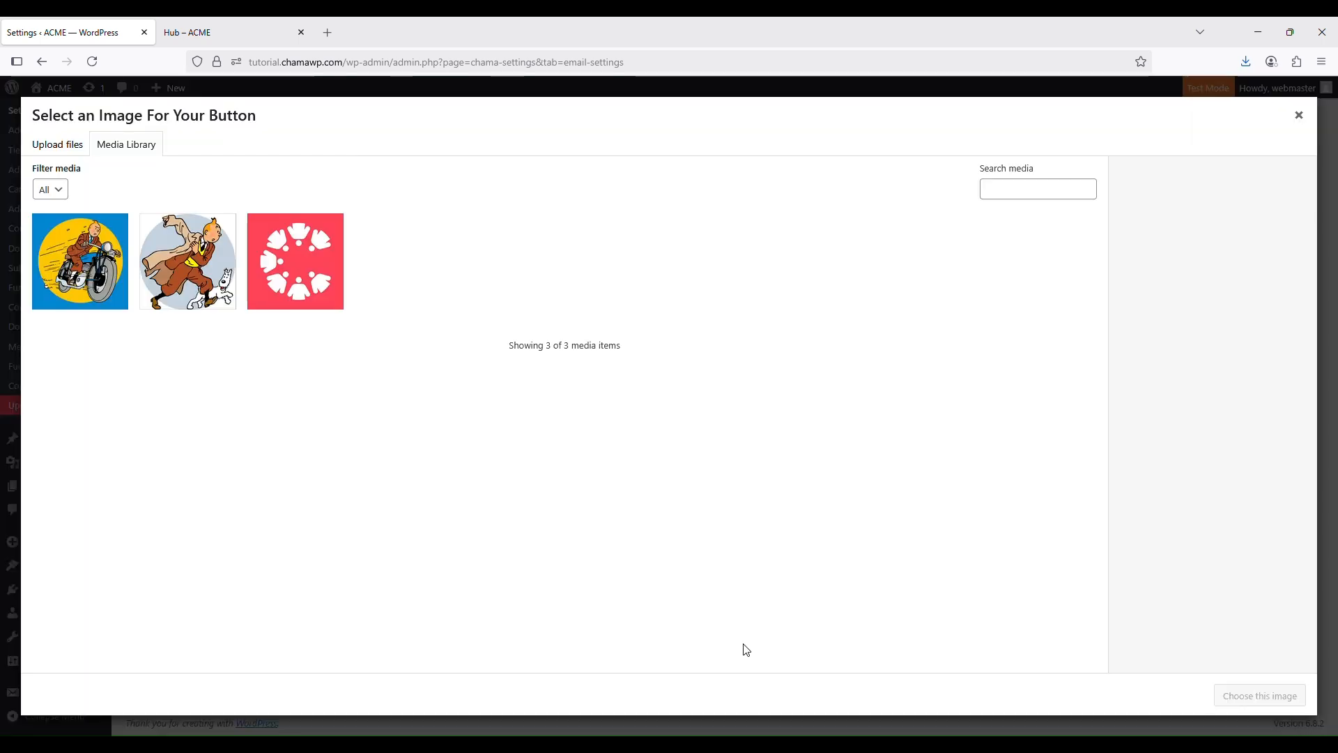
left_click(61, 146)
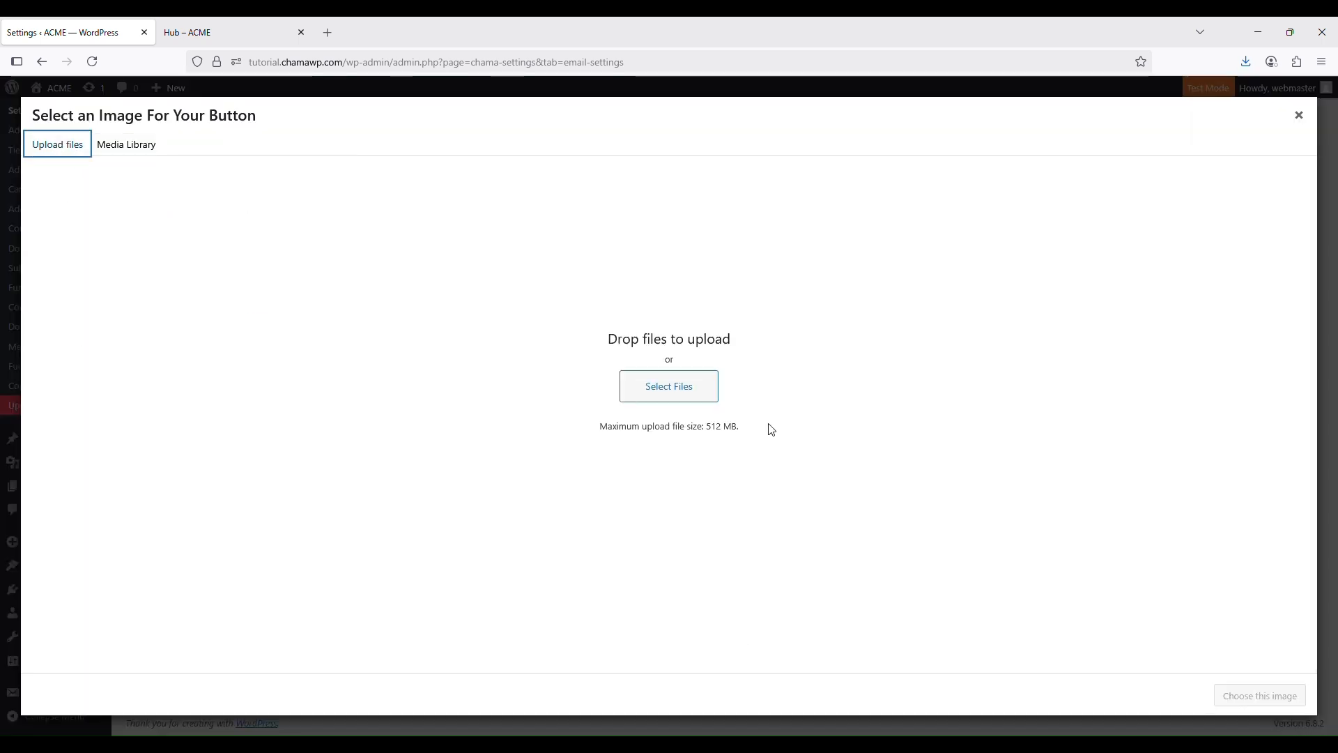
left_click(689, 388)
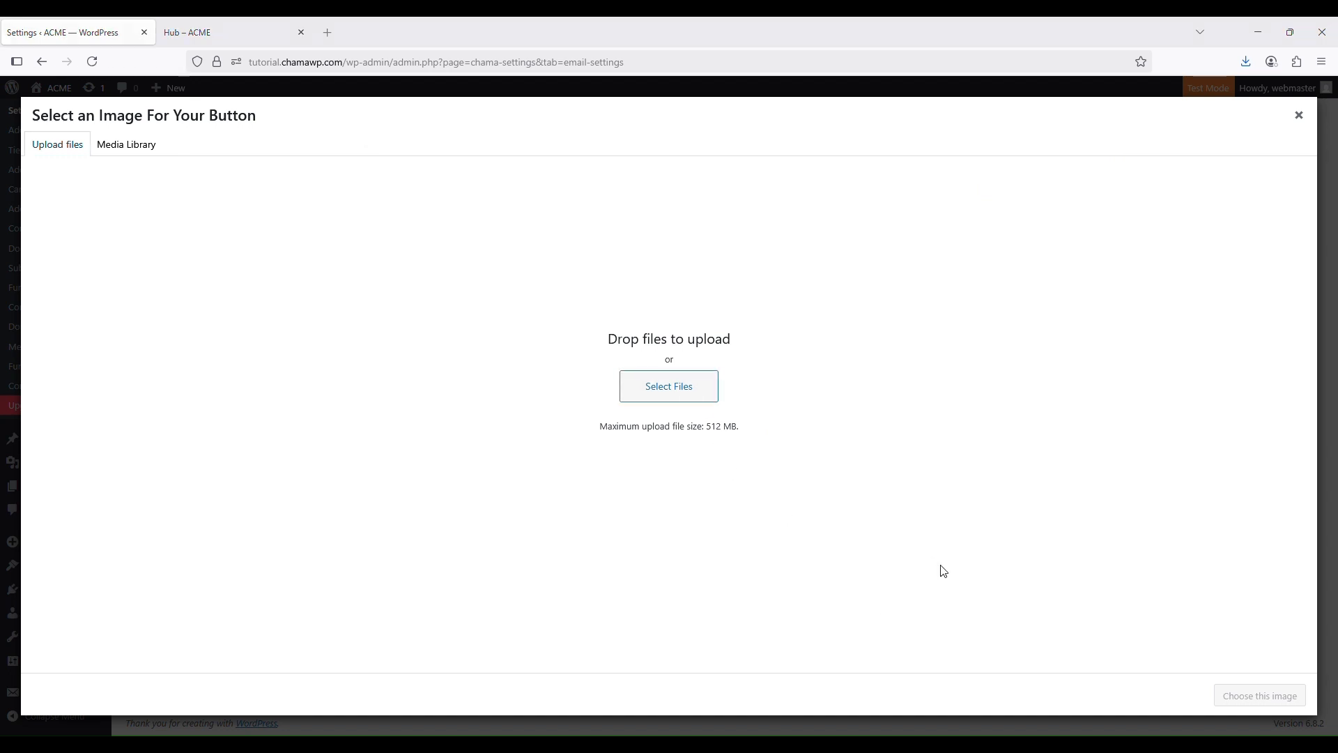
double_click(249, 207)
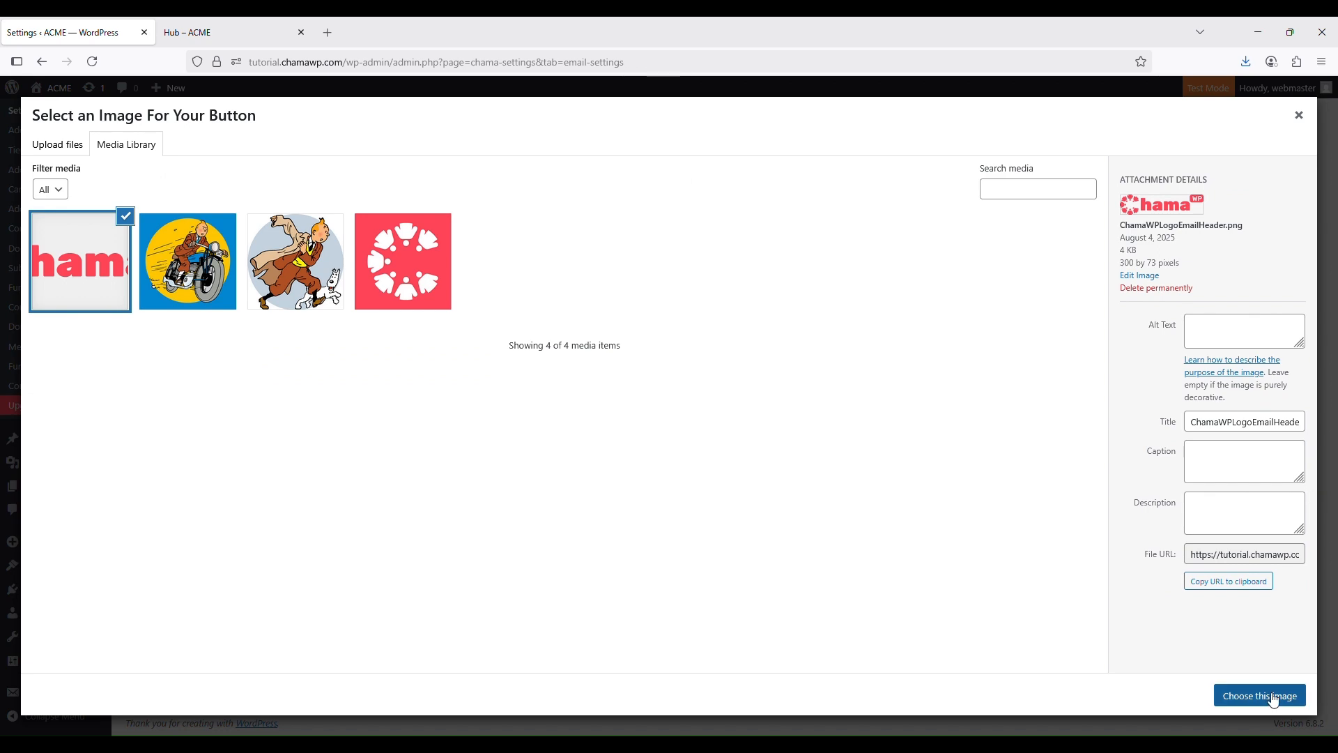
left_click(1269, 697)
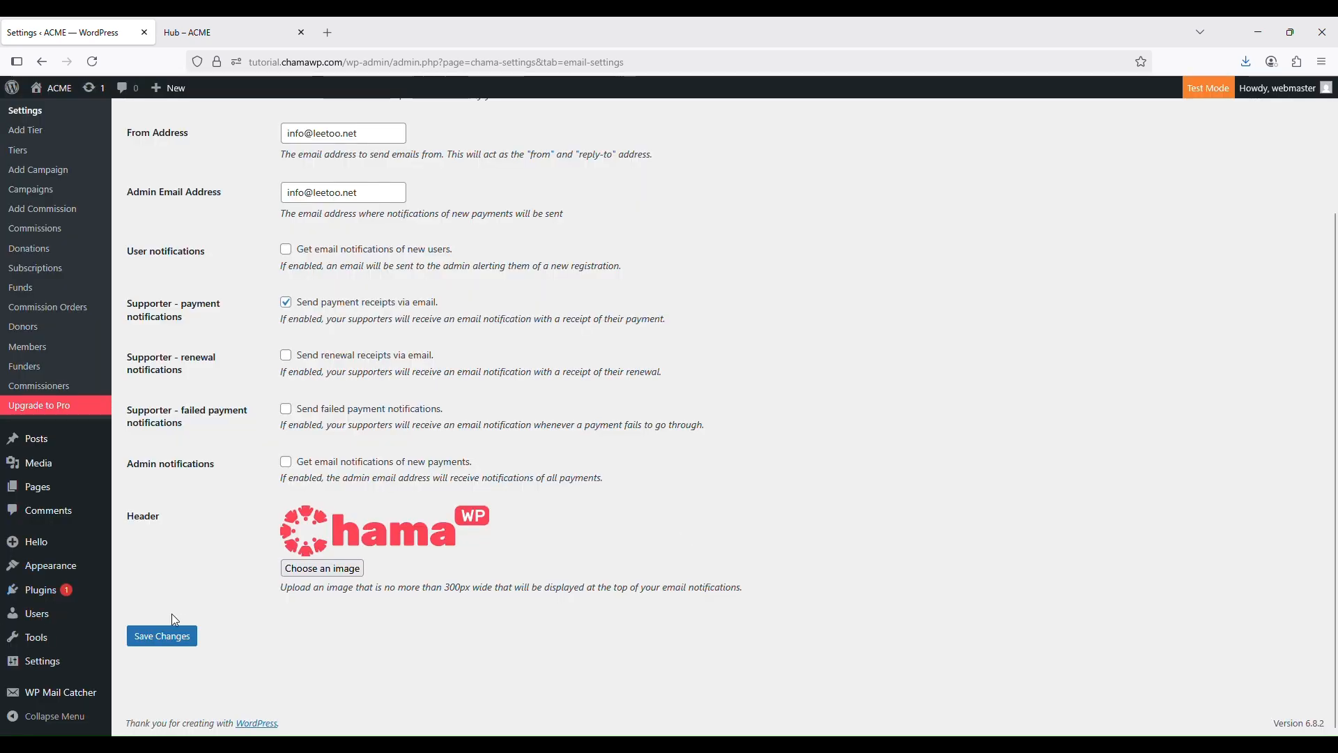
left_click(159, 637)
scroll(453, 624, "down", 5)
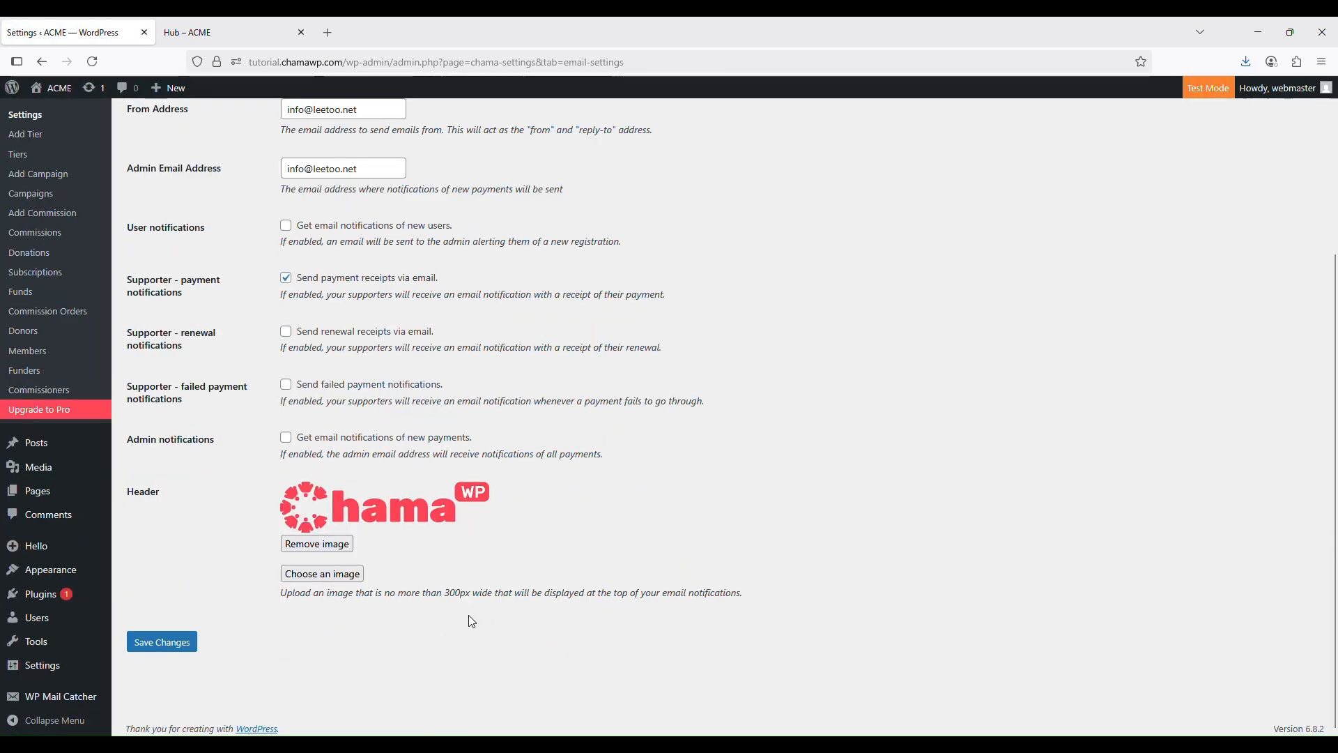
scroll(471, 621, "up", 3)
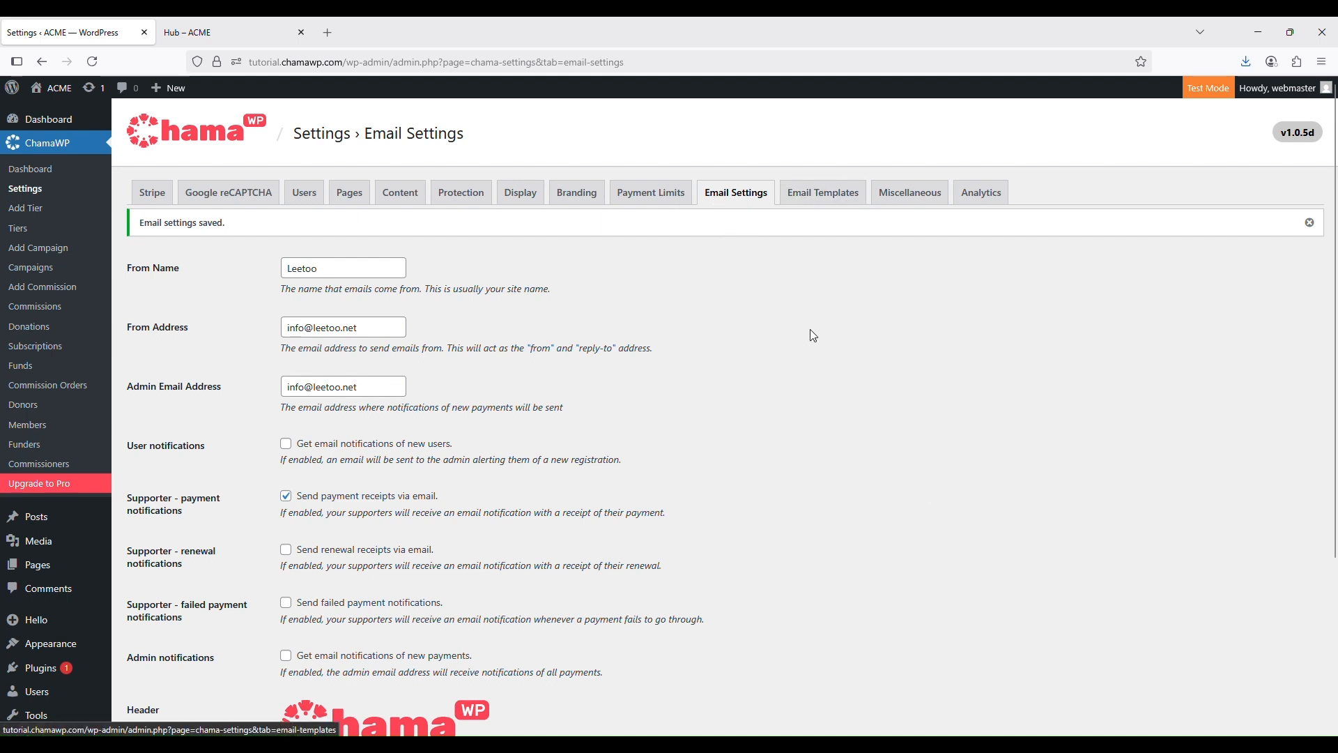
left_click(817, 201)
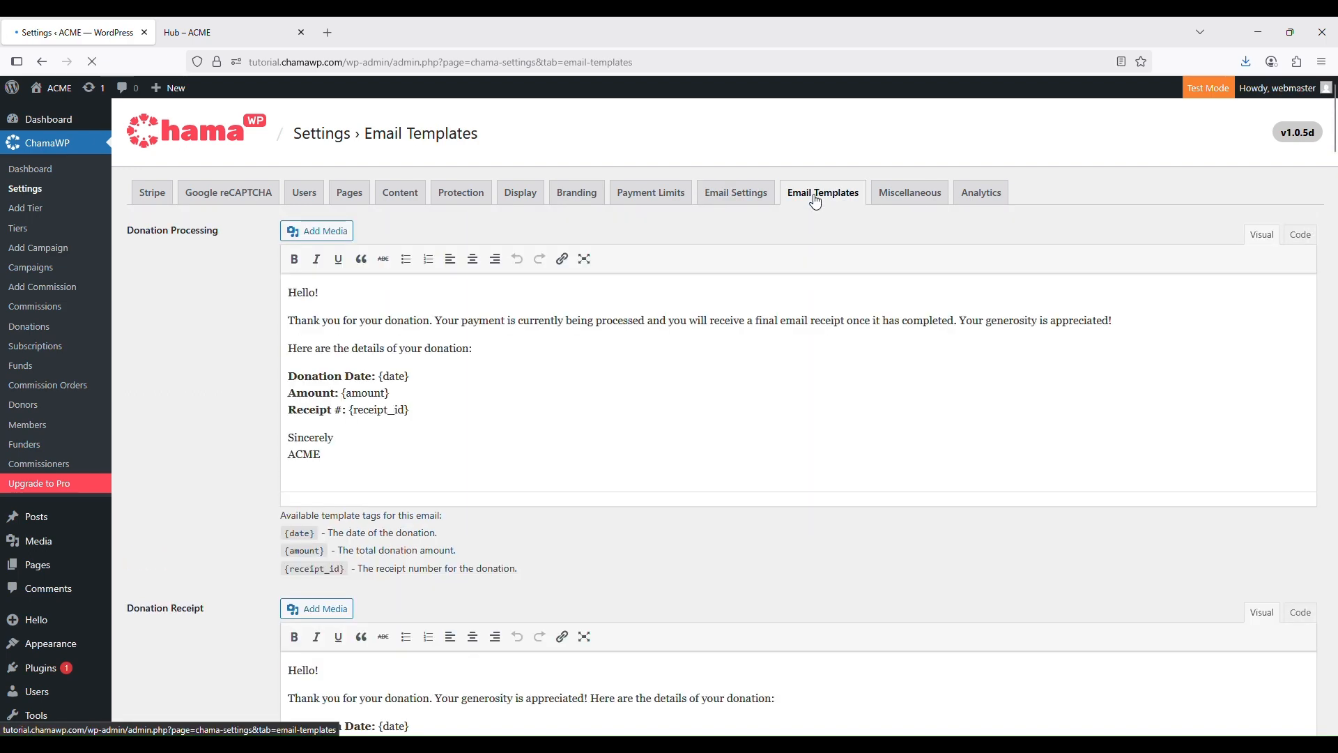
scroll(980, 376, "down", 2)
scroll(978, 375, "up", 2)
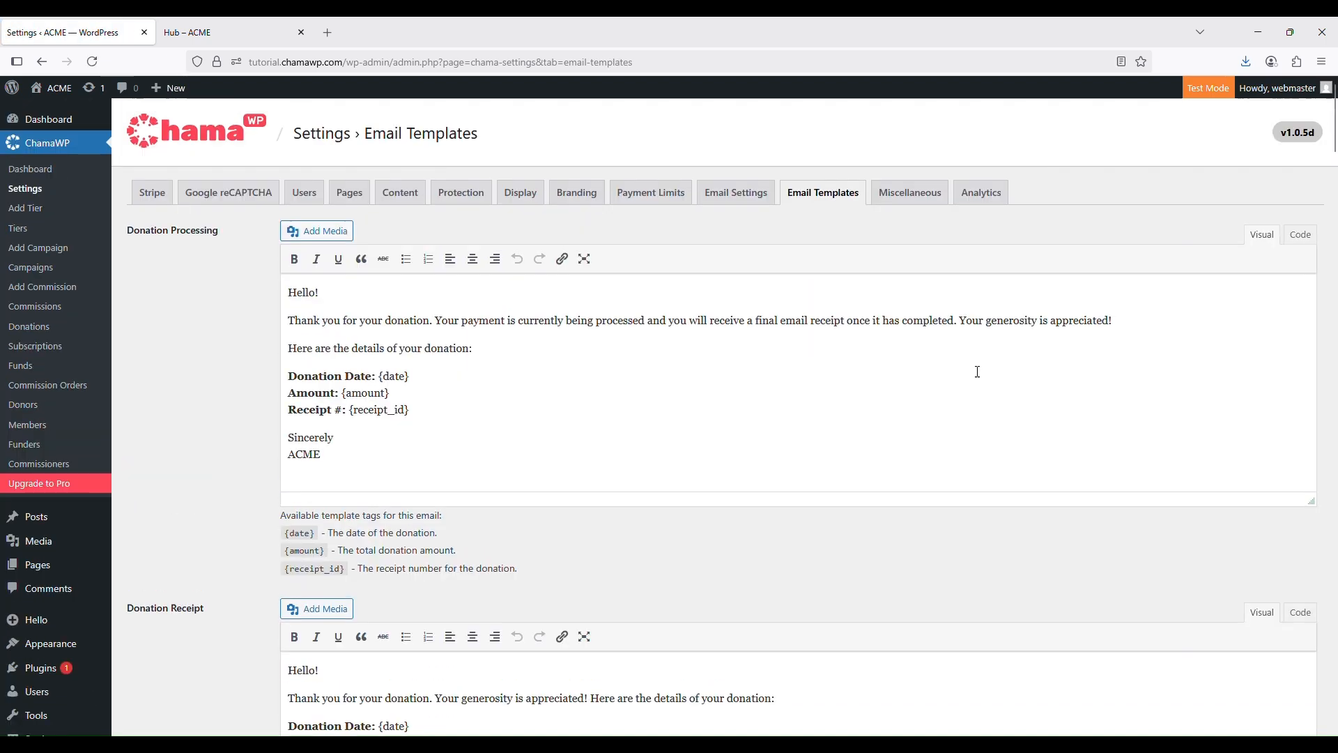
scroll(977, 371, "down", 16)
scroll(975, 372, "up", 15)
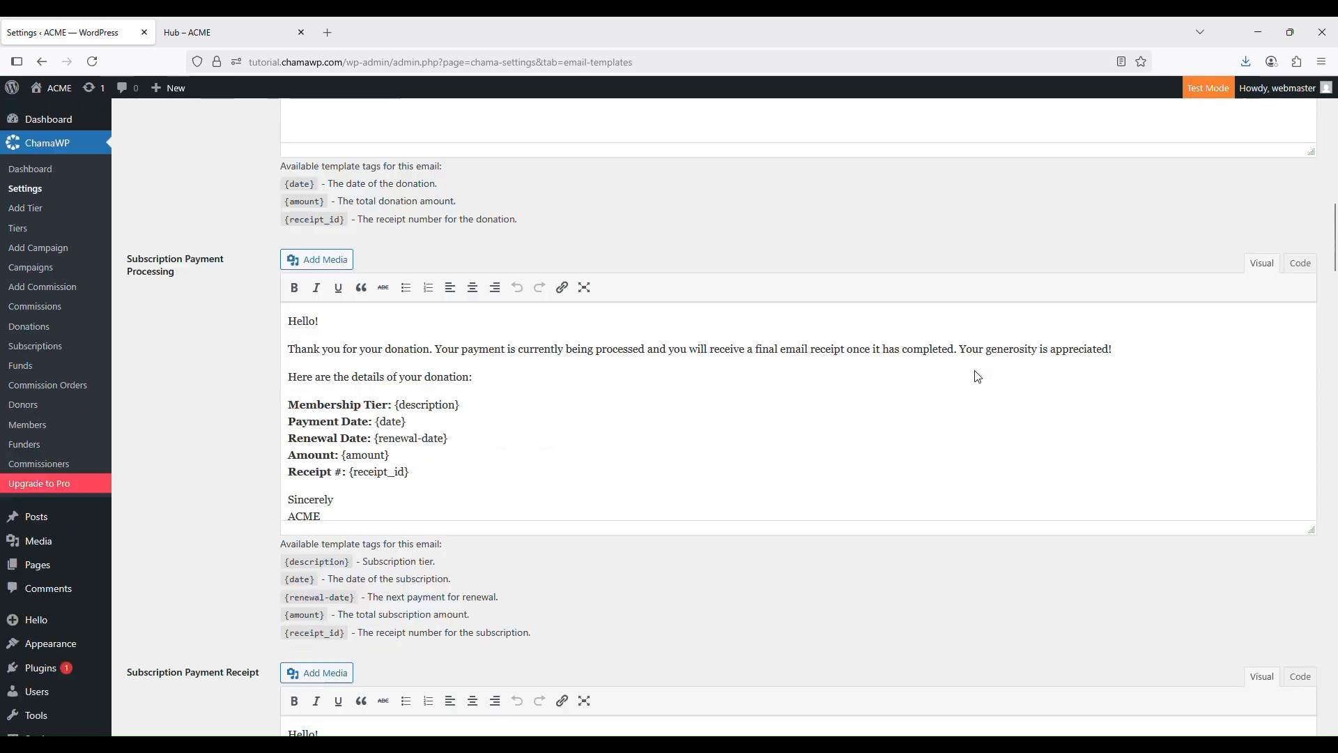
scroll(384, 434, "up", 2)
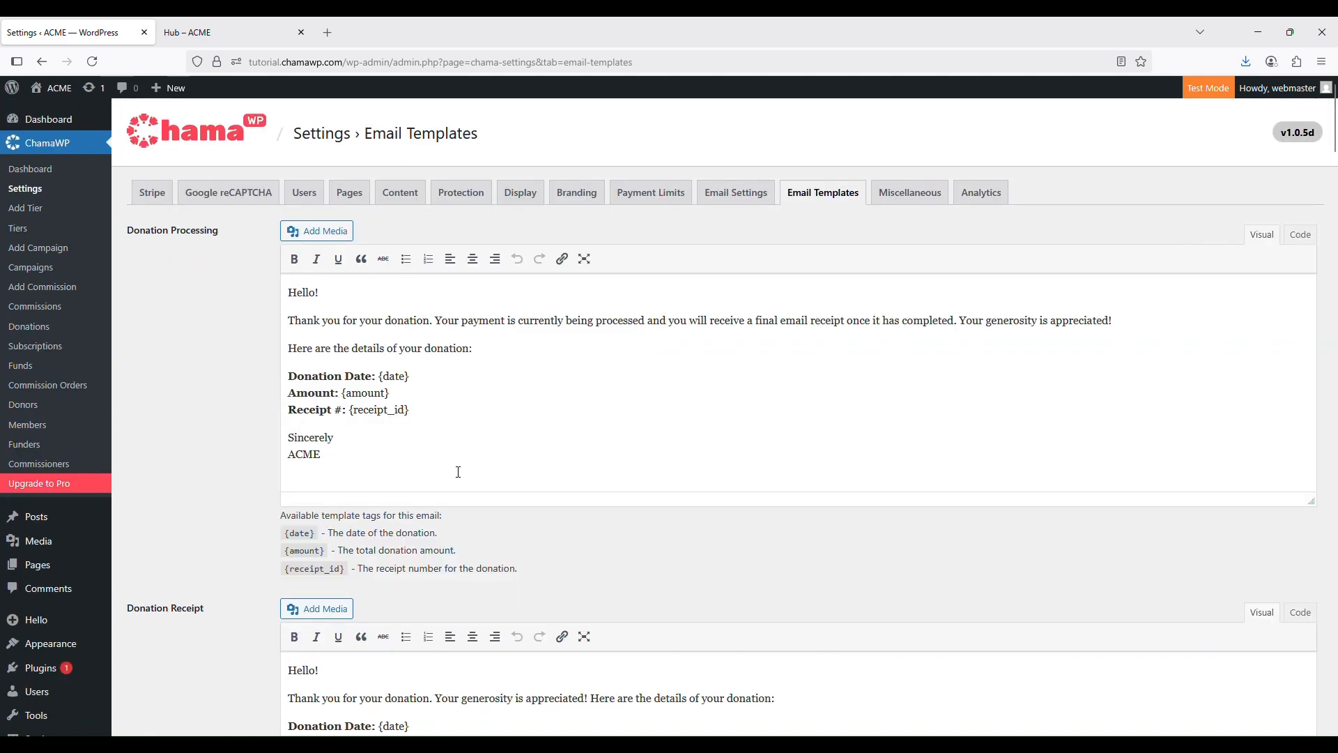
scroll(460, 471, "down", 20)
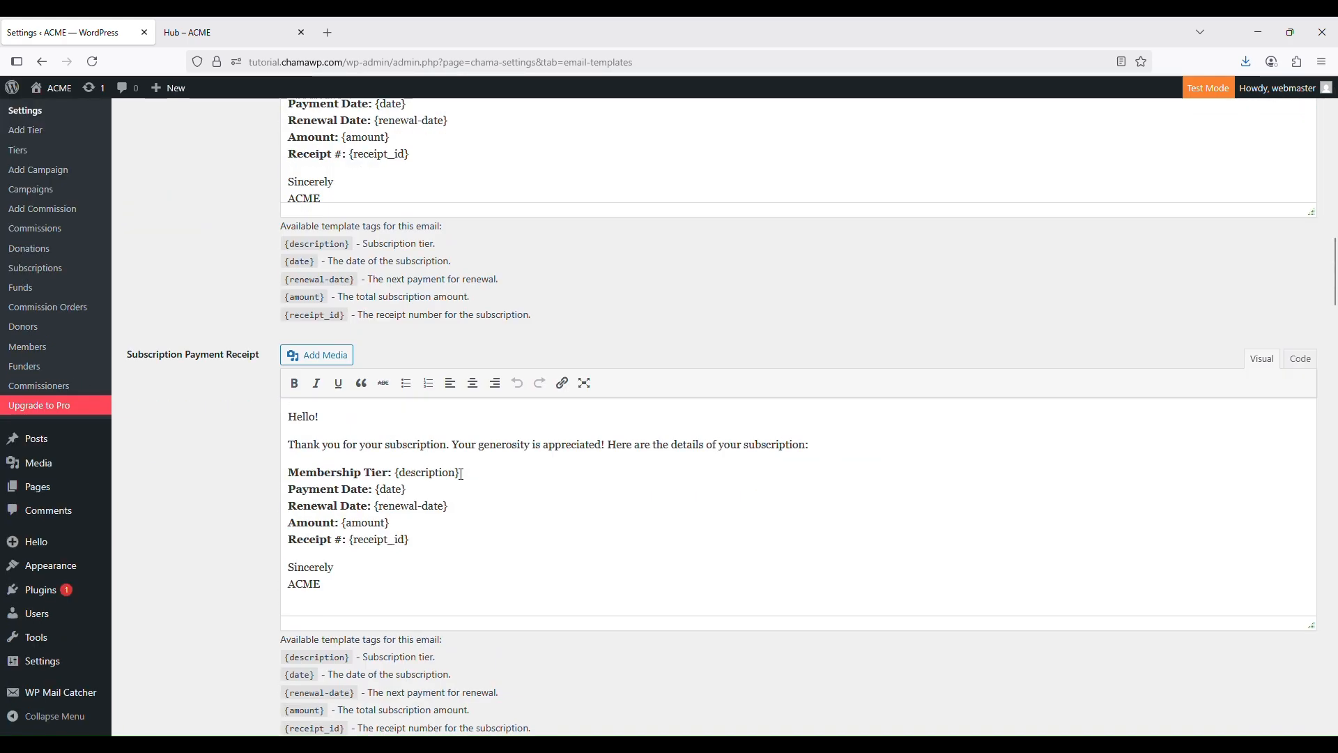
scroll(460, 474, "down", 17)
scroll(457, 467, "up", 10)
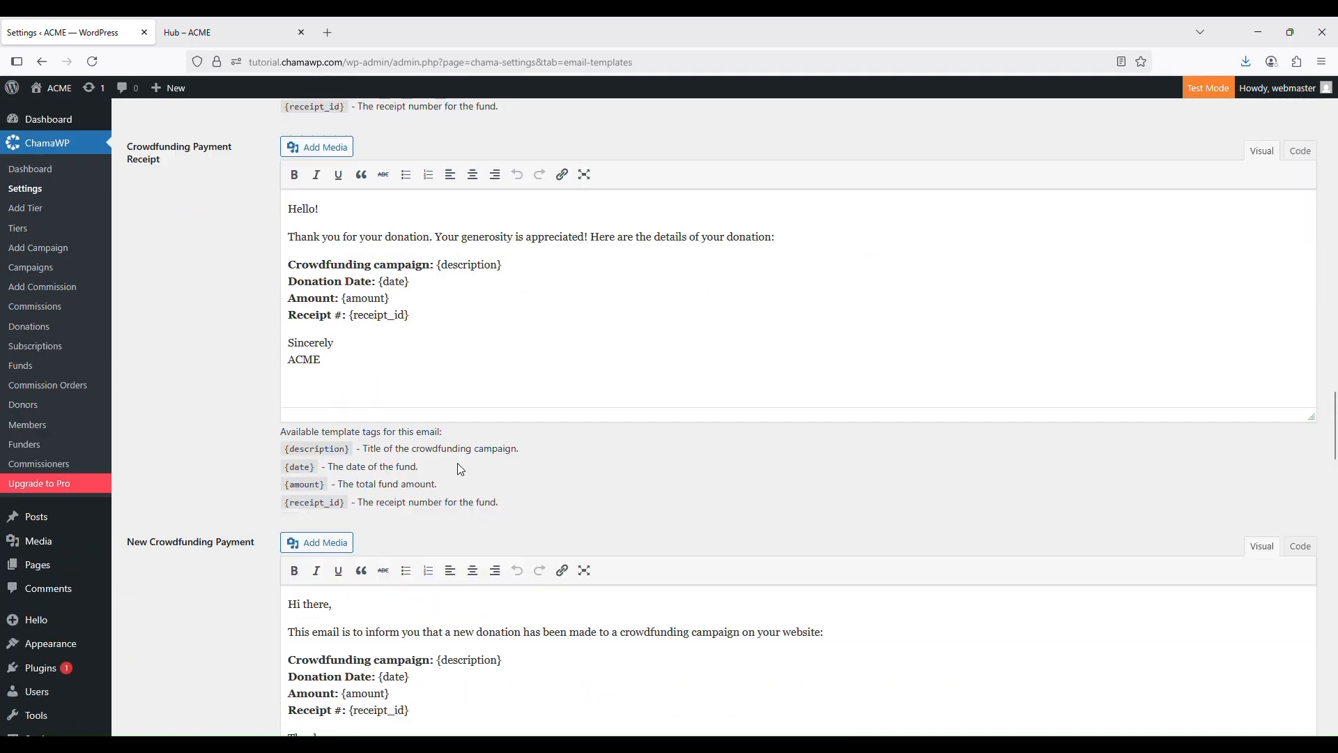
scroll(458, 461, "up", 20)
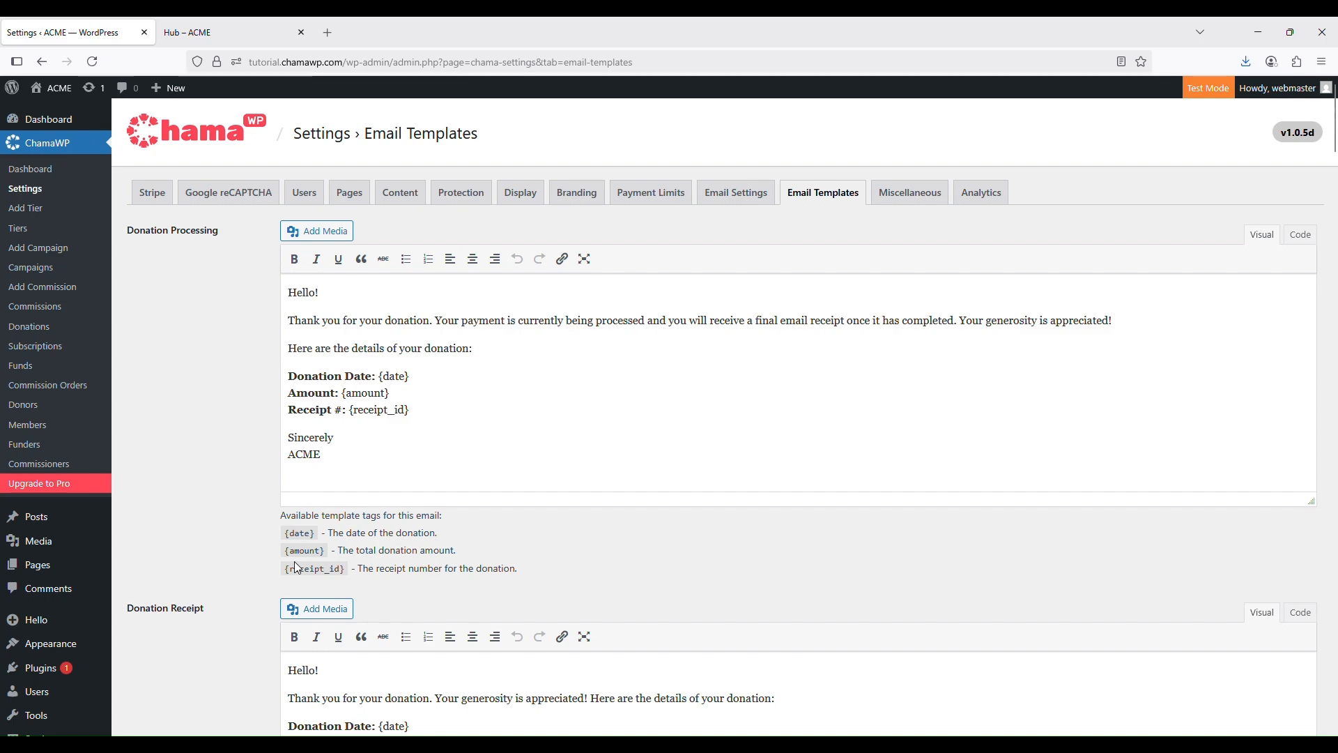
scroll(734, 540, "down", 4)
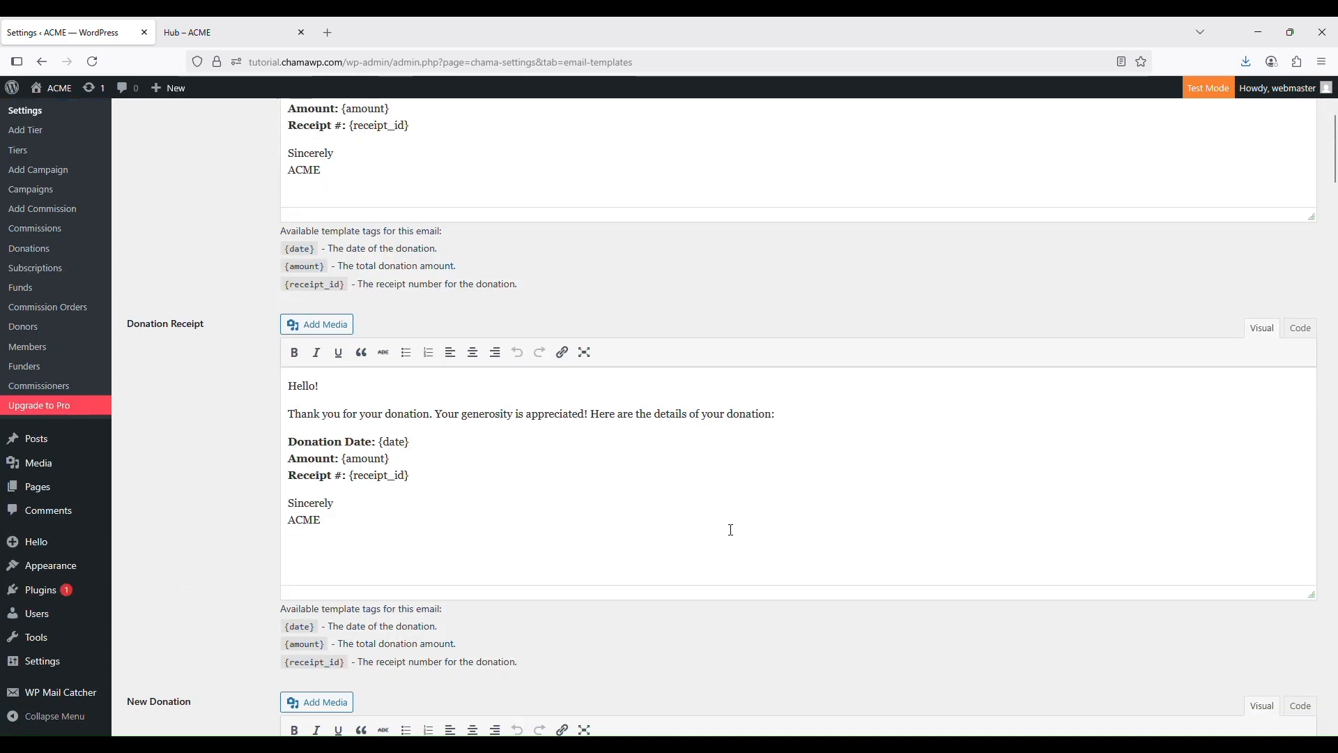
scroll(729, 530, "up", 4)
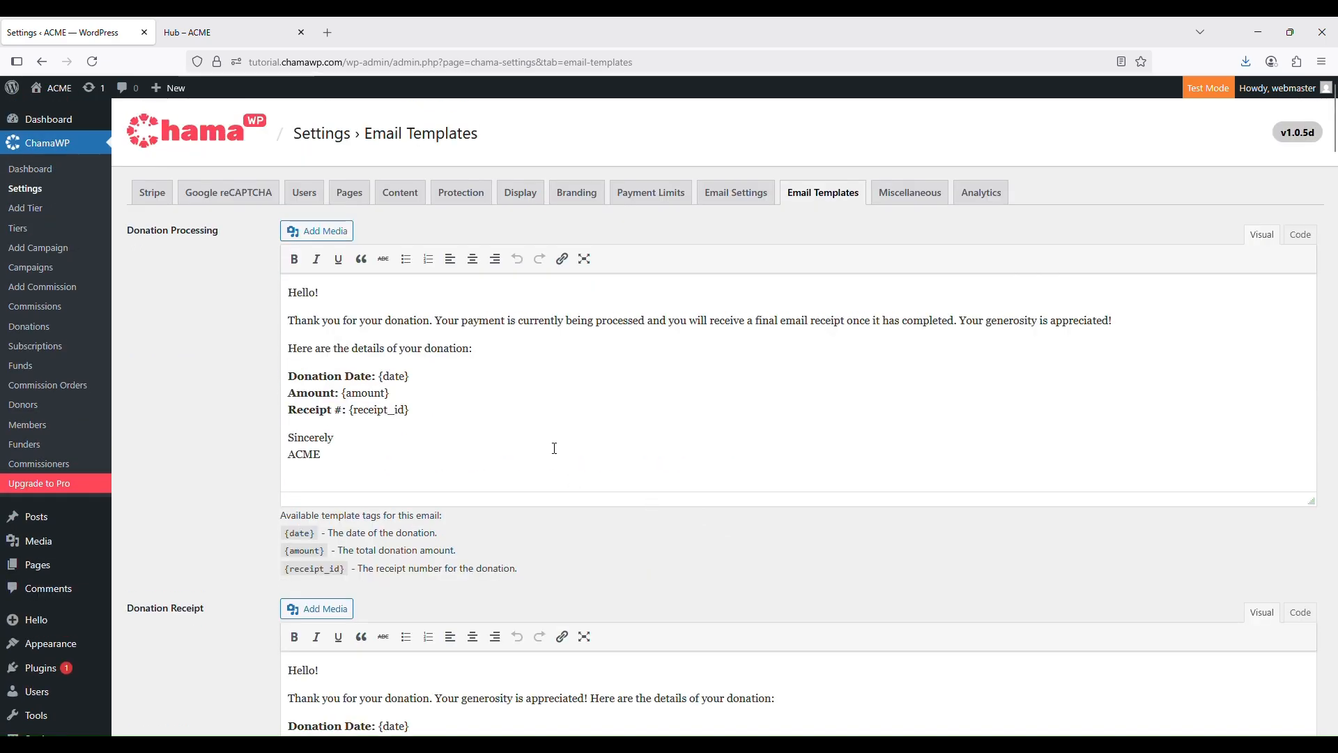
scroll(602, 585, "down", 10)
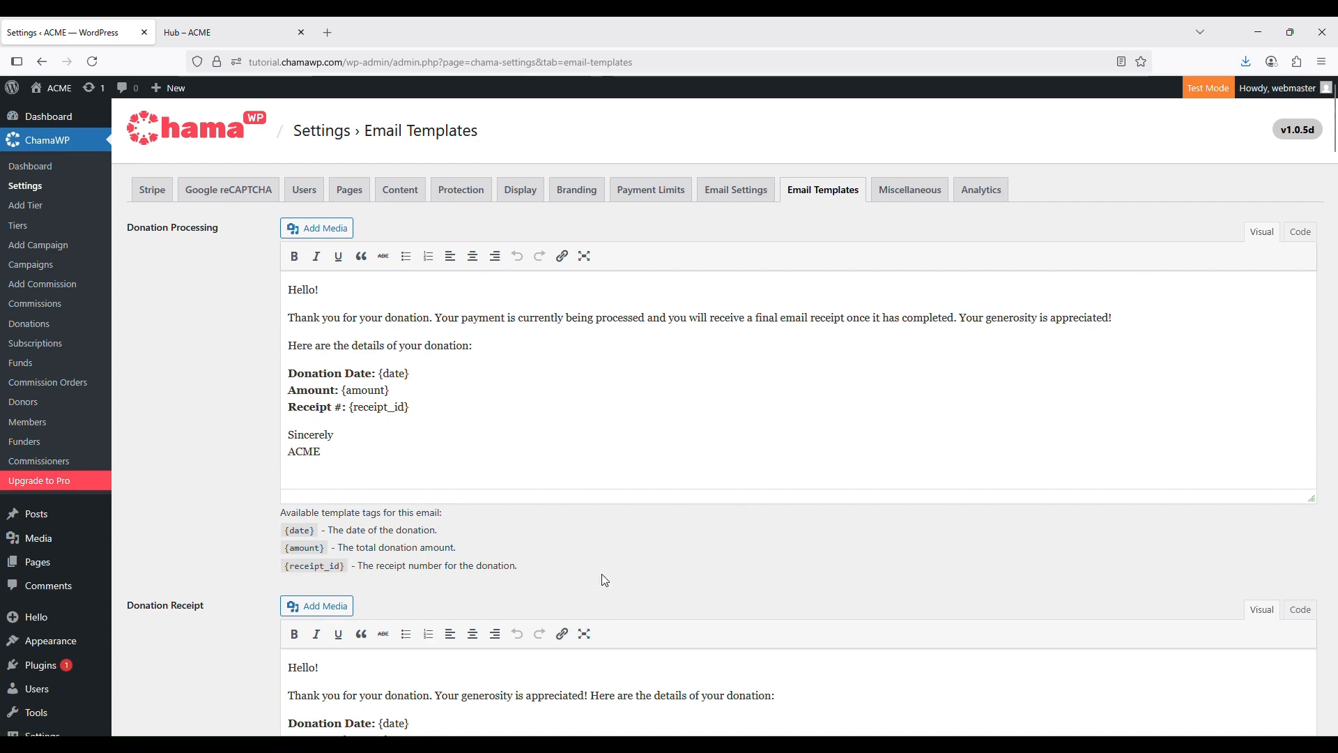
scroll(599, 565, "down", 7)
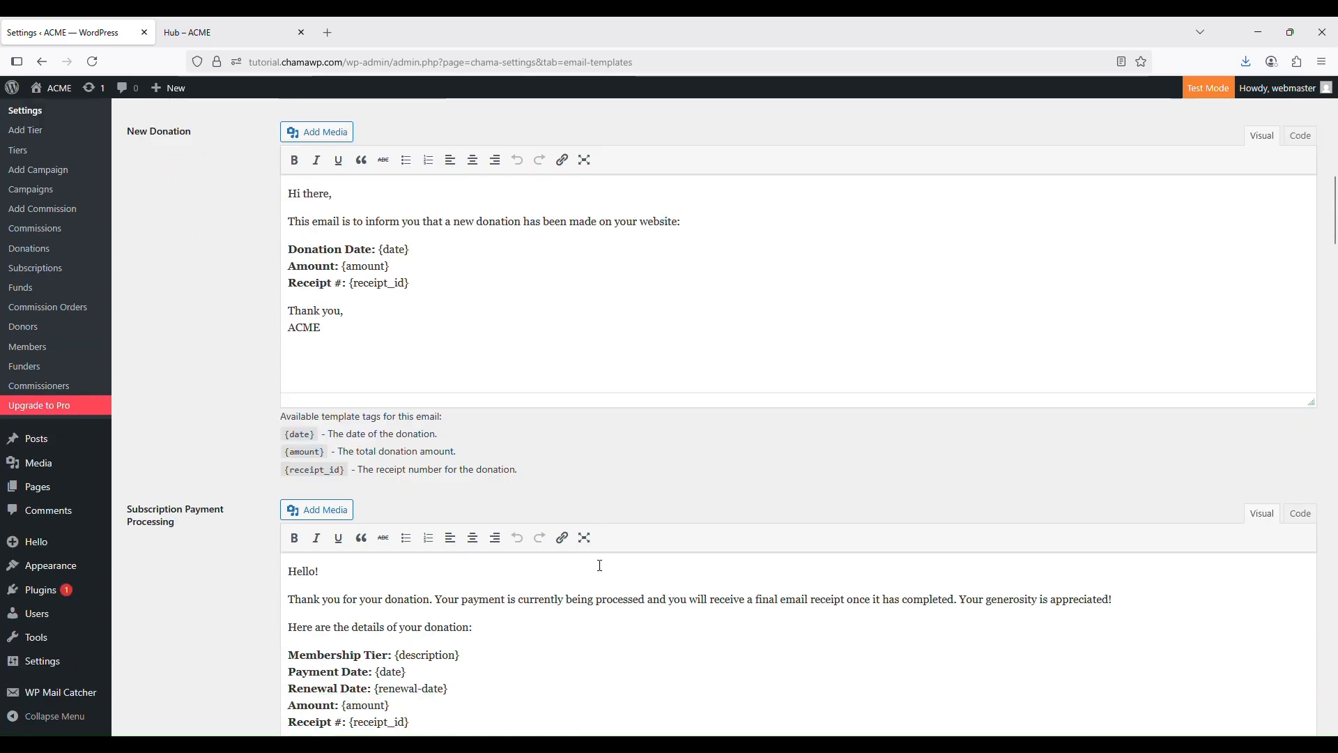
scroll(544, 535, "down", 20)
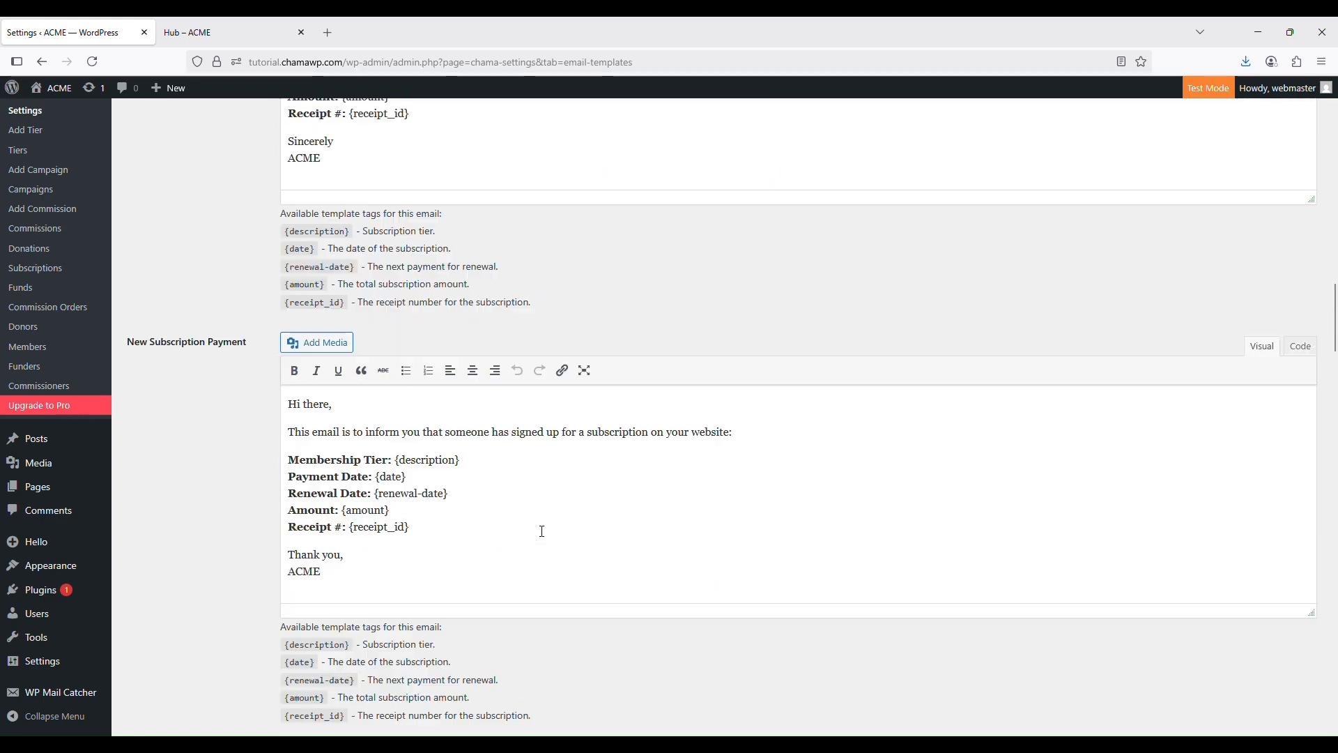
scroll(543, 537, "down", 20)
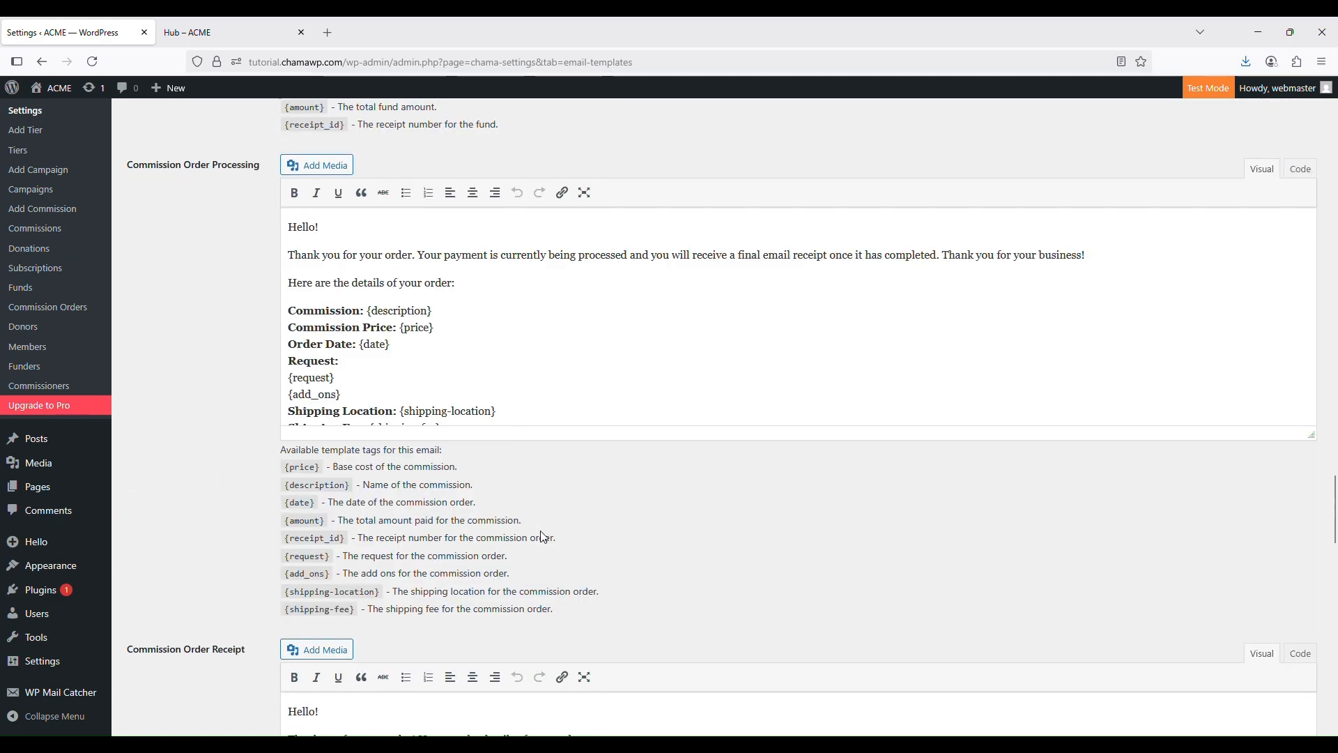
scroll(543, 537, "down", 6)
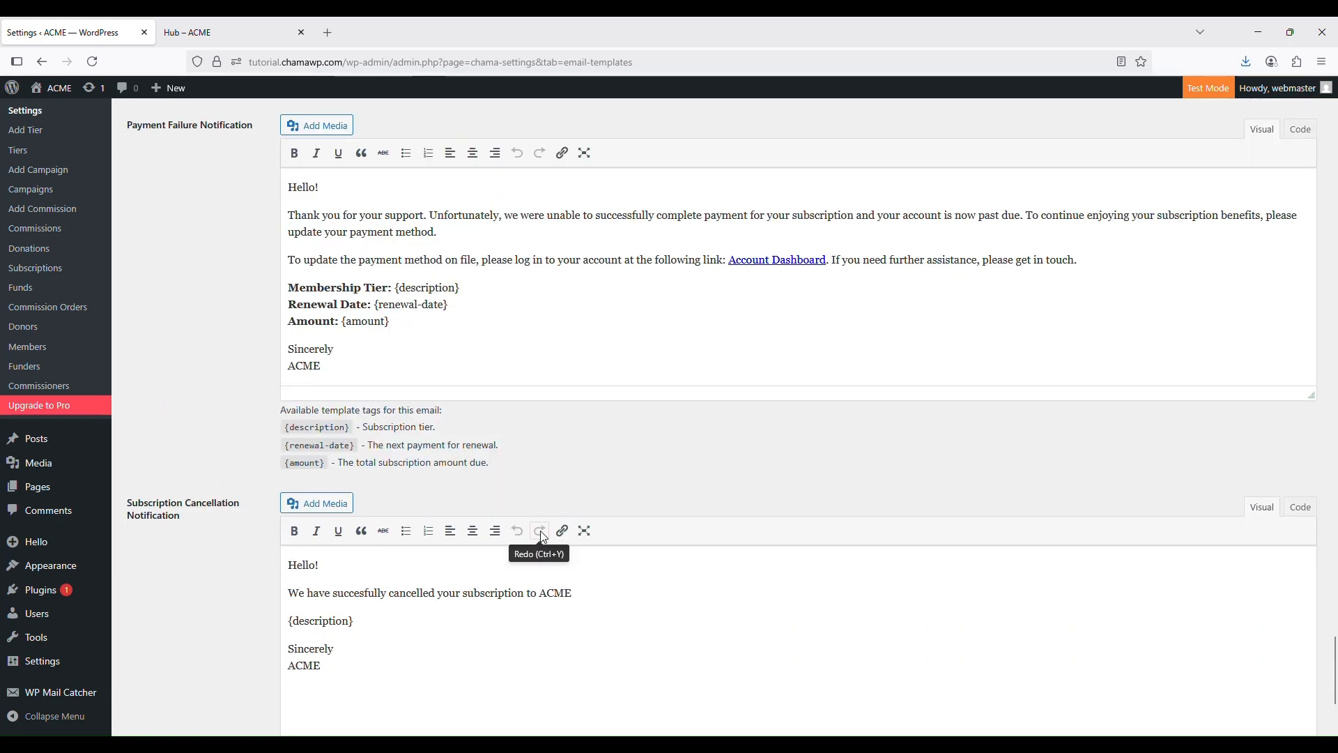
scroll(599, 460, "down", 3)
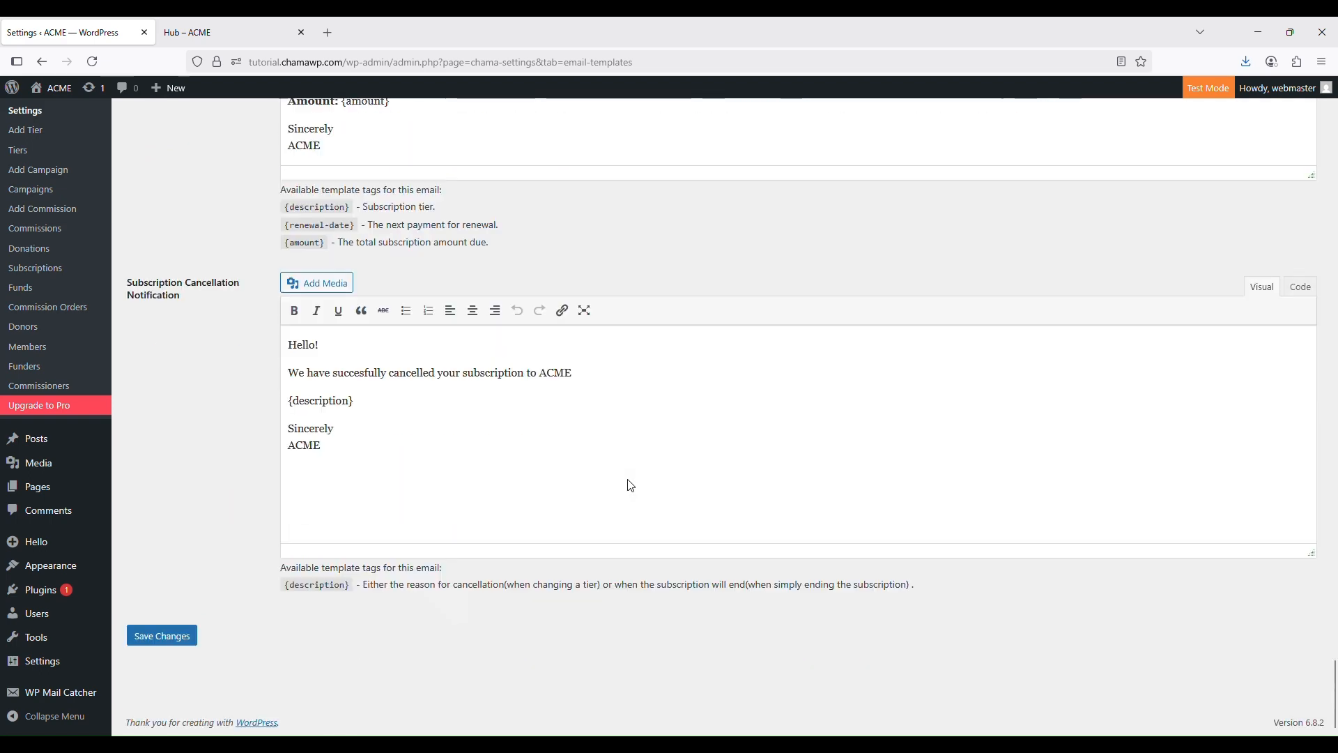
scroll(488, 557, "up", 4)
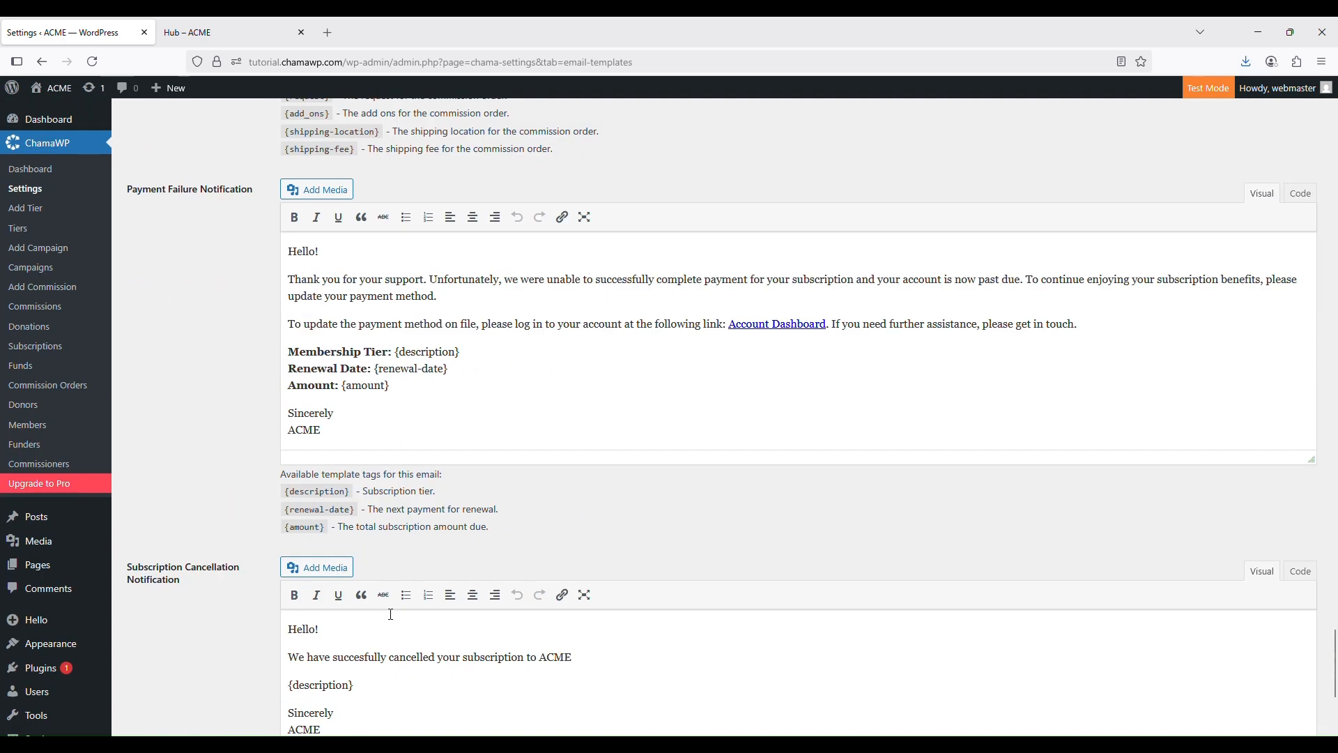
scroll(389, 609, "up", 1)
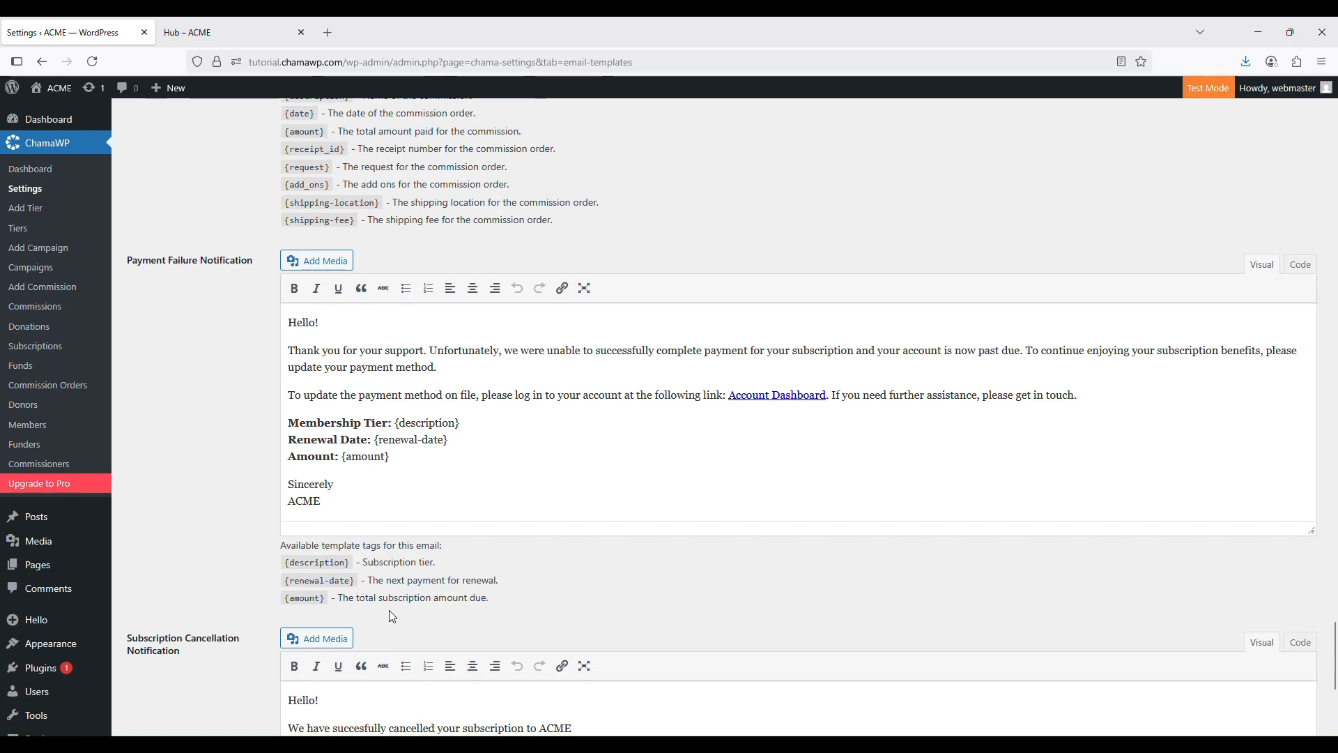
scroll(389, 609, "down", 5)
scroll(390, 613, "up", 1)
scroll(389, 609, "up", 20)
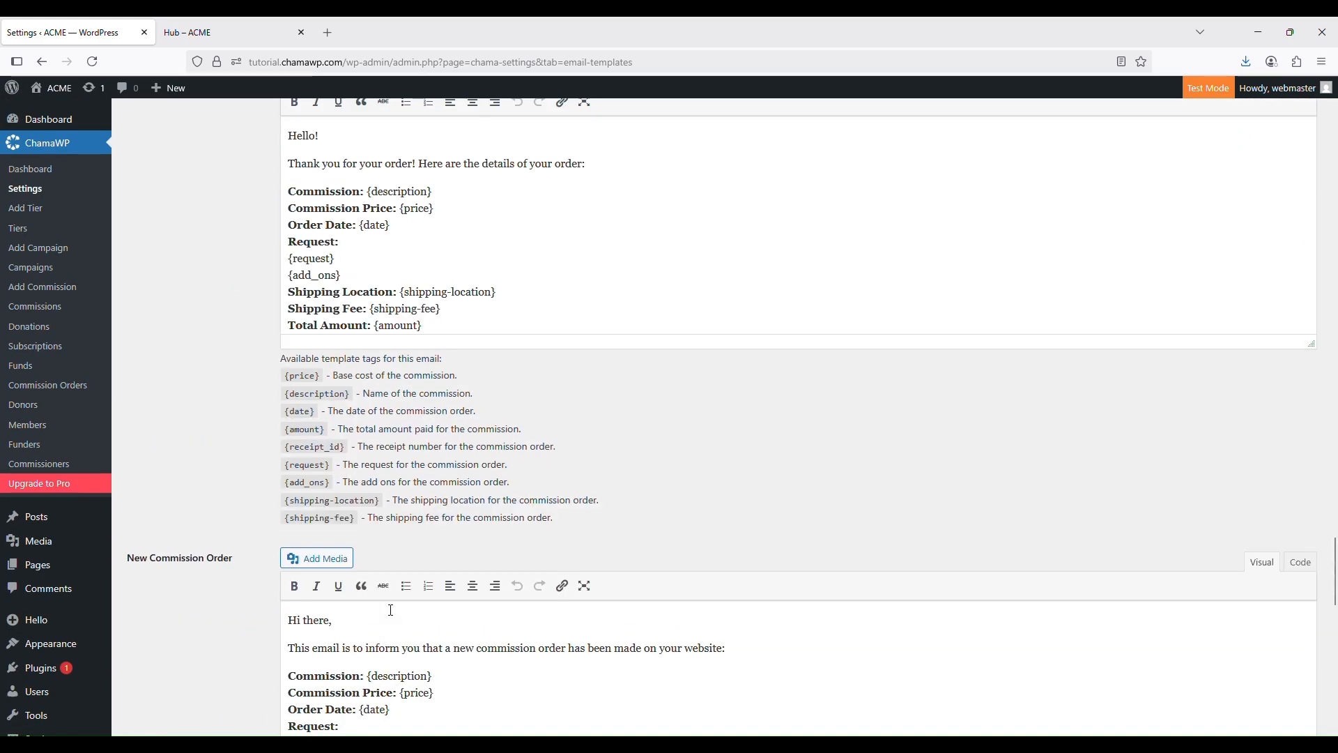
scroll(389, 608, "up", 15)
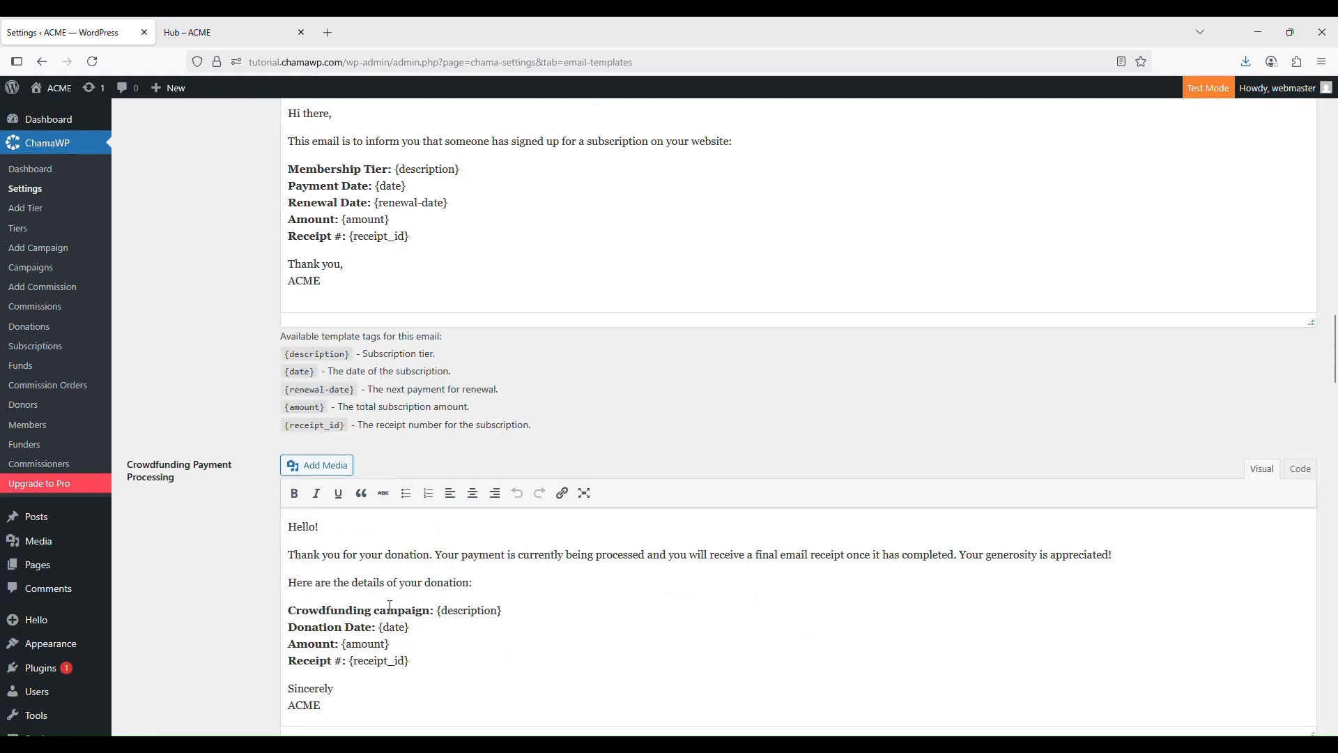
scroll(390, 611, "up", 9)
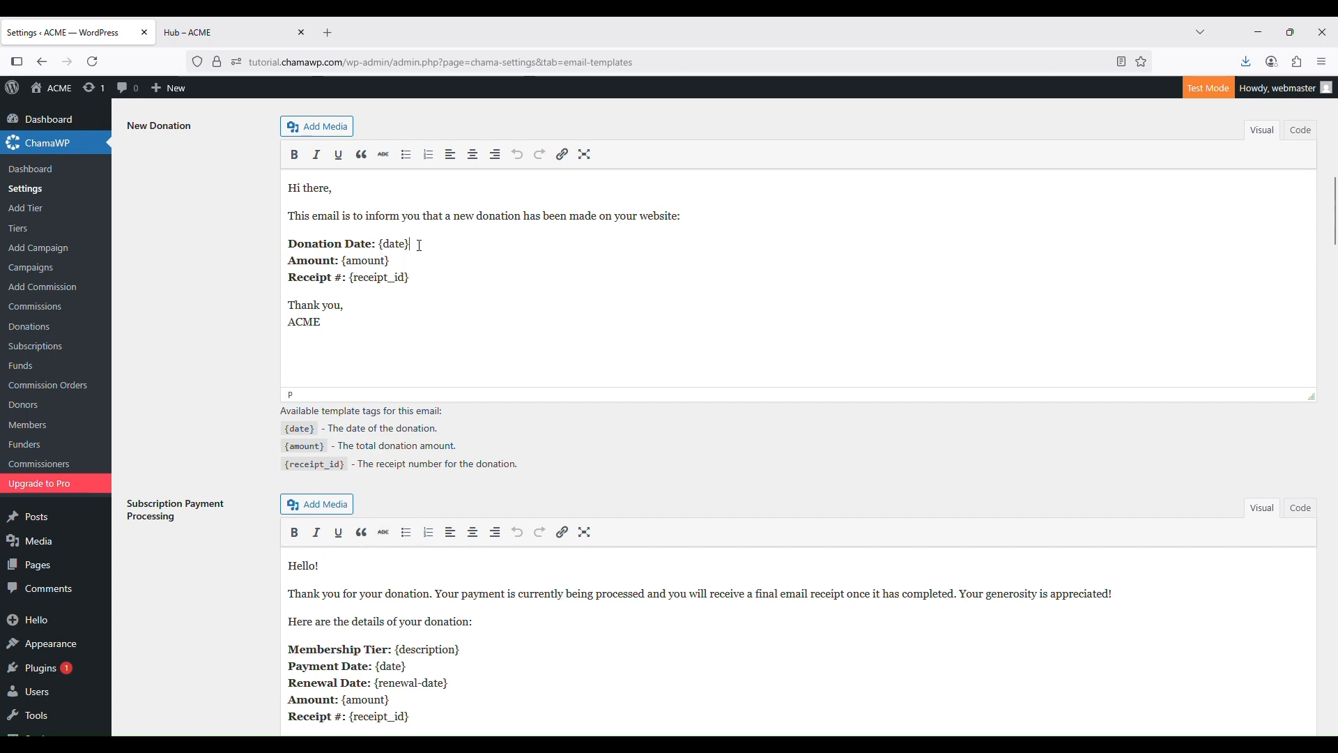
left_click_drag(420, 246, 380, 244)
scroll(442, 313, "up", 5)
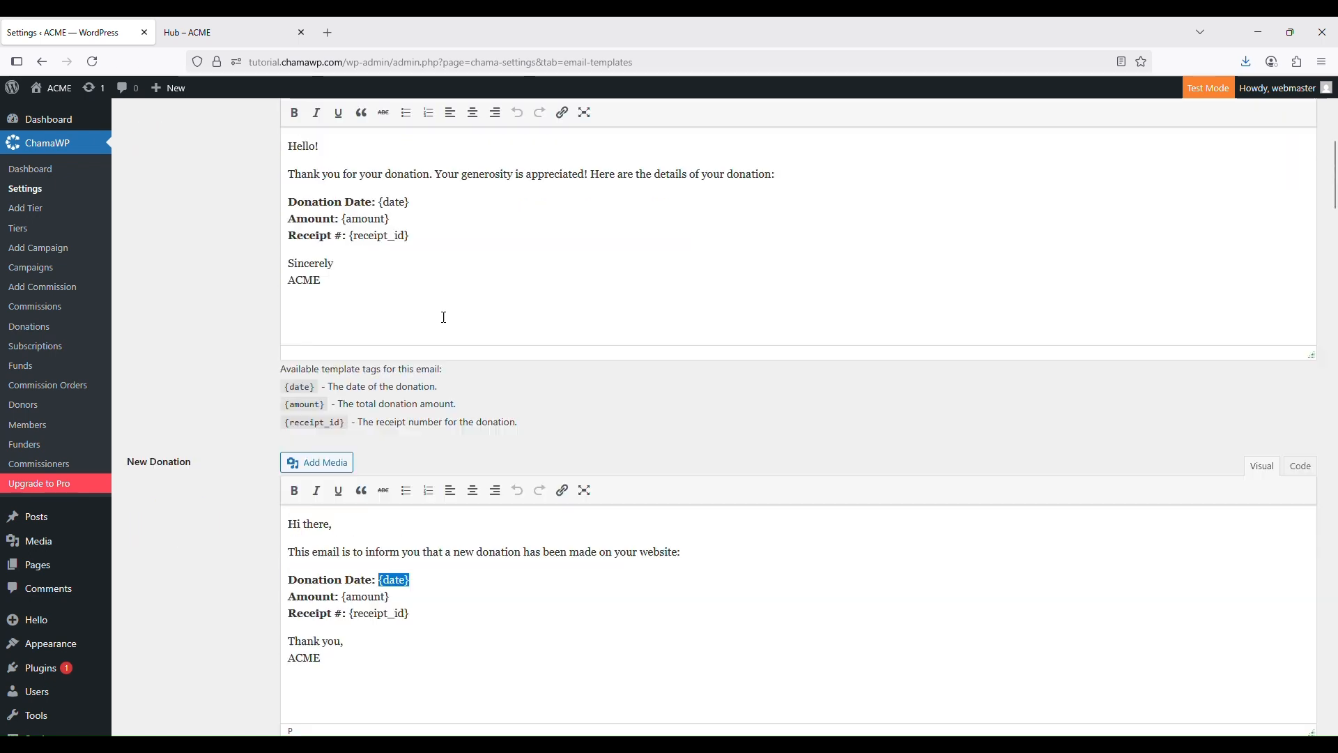
scroll(448, 382, "down", 4)
scroll(451, 383, "up", 2)
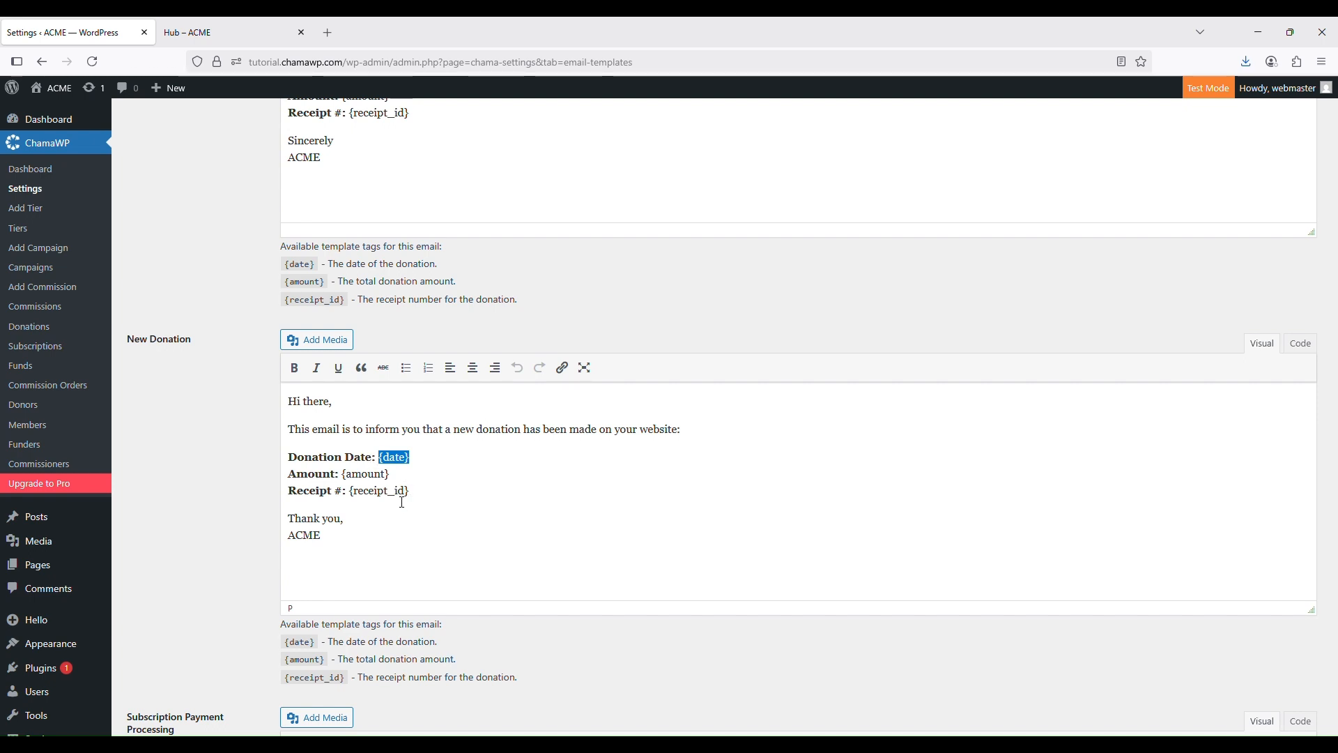
scroll(403, 502, "down", 1)
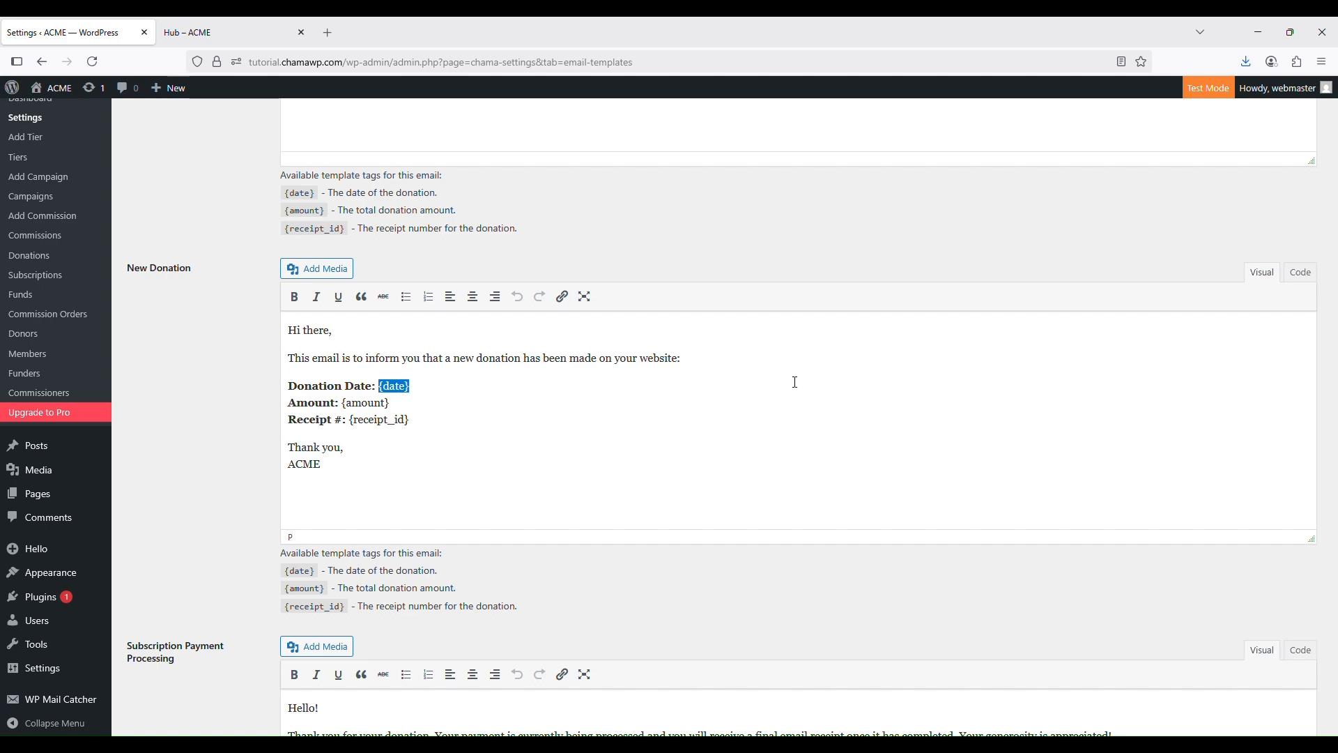
scroll(300, 523, "down", 4)
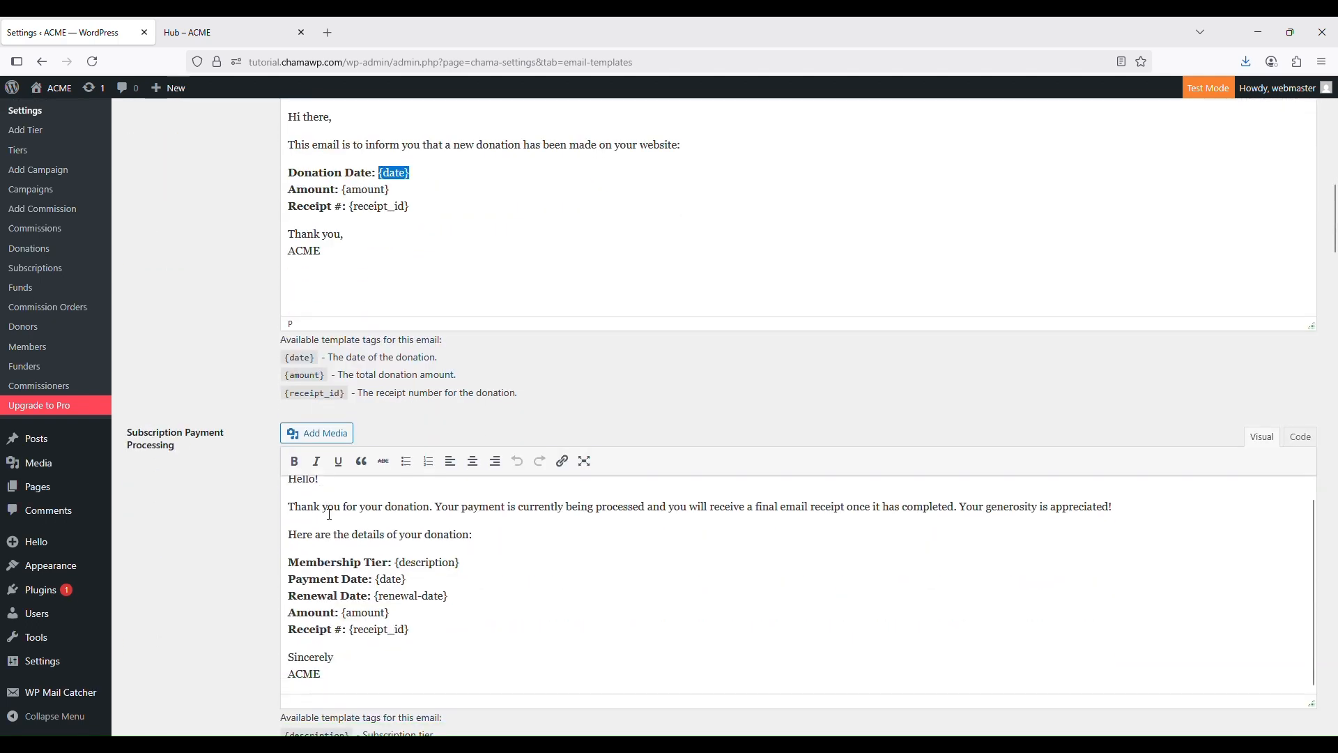
scroll(329, 514, "down", 8)
scroll(331, 513, "up", 5)
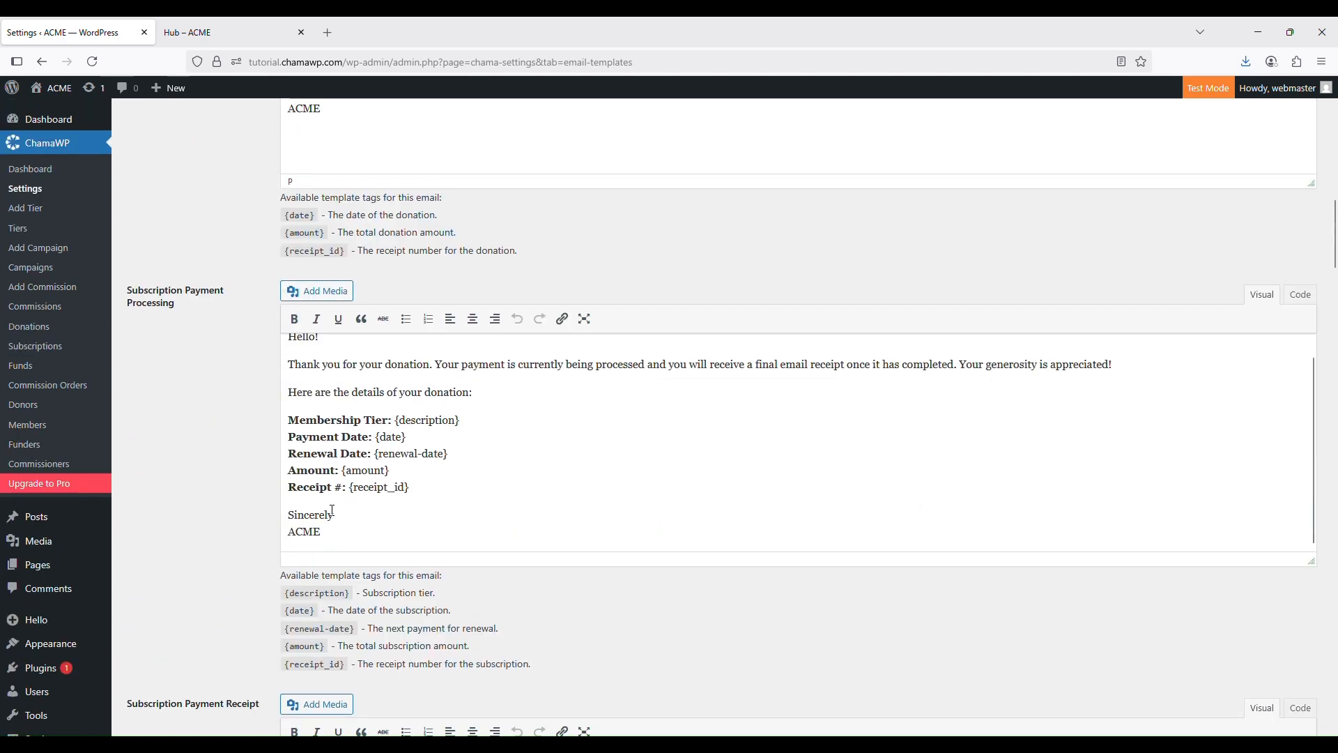
scroll(333, 516, "down", 4)
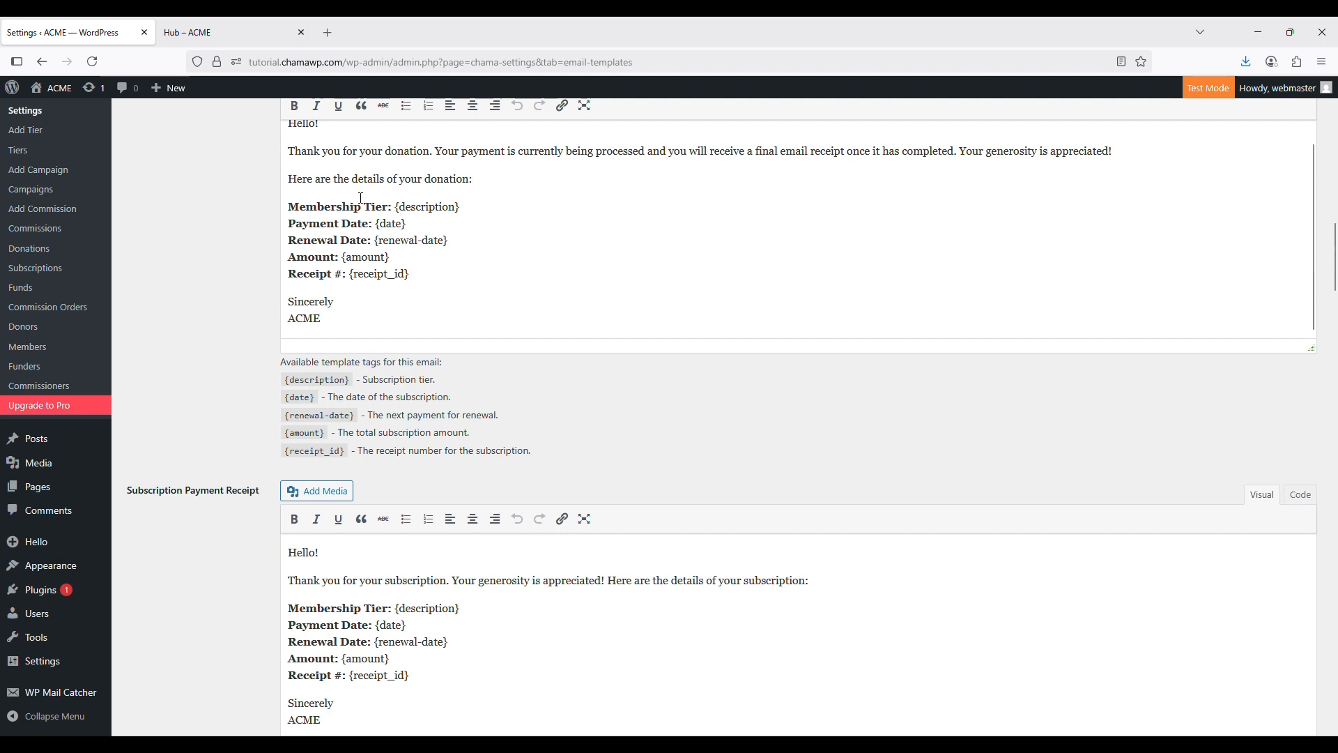
scroll(488, 402, "up", 1)
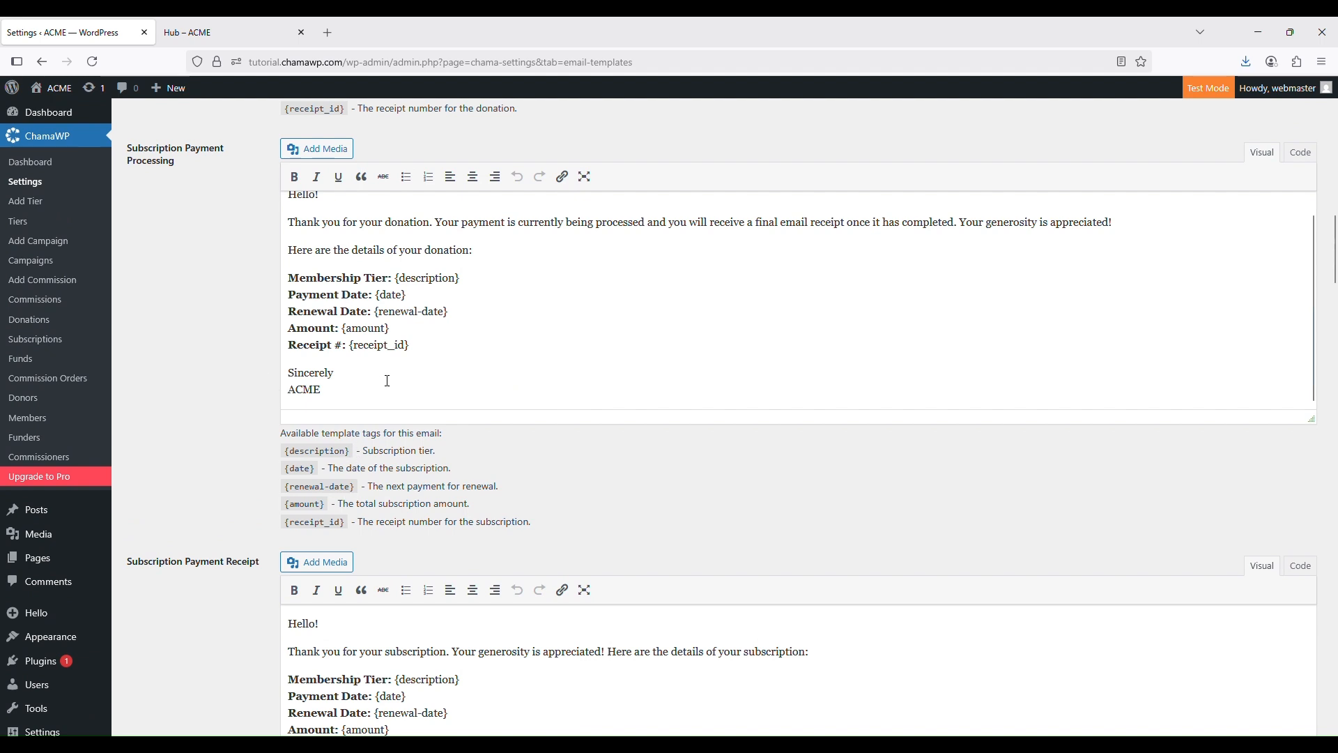
scroll(517, 467, "up", 13)
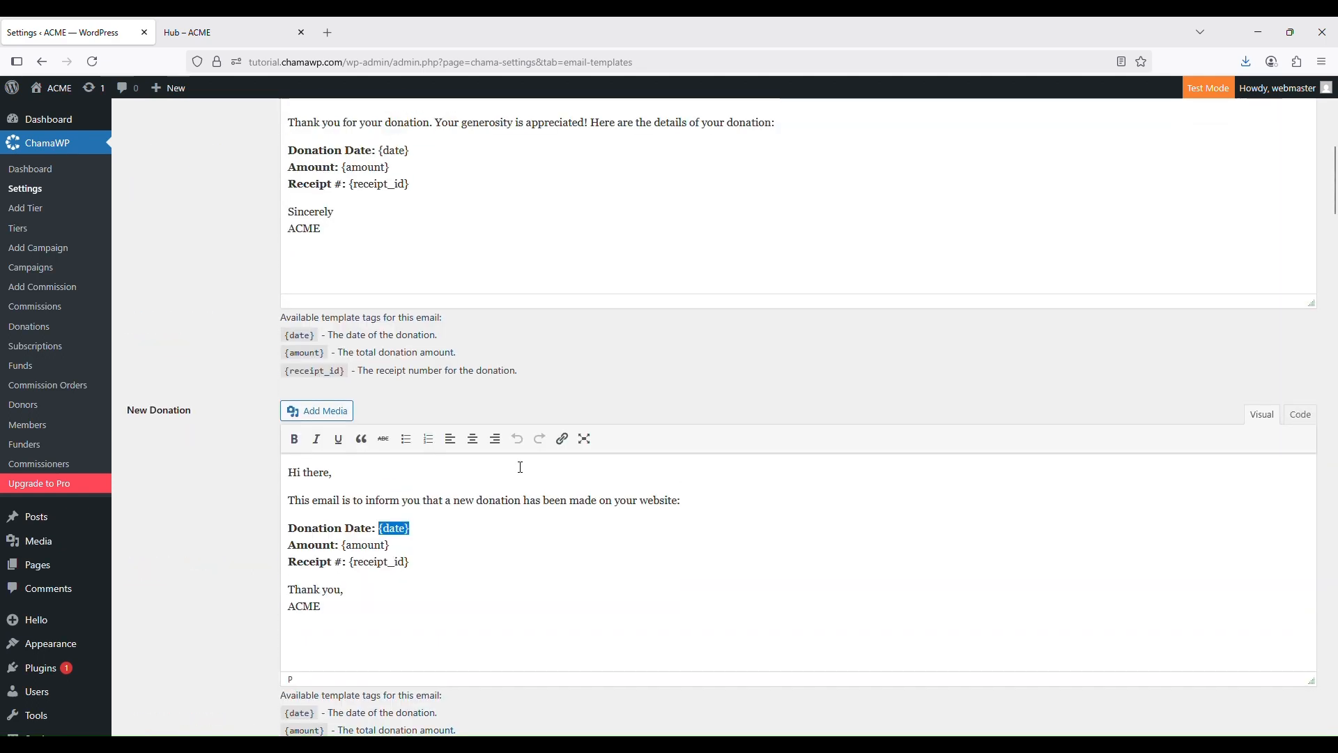
scroll(519, 464, "up", 4)
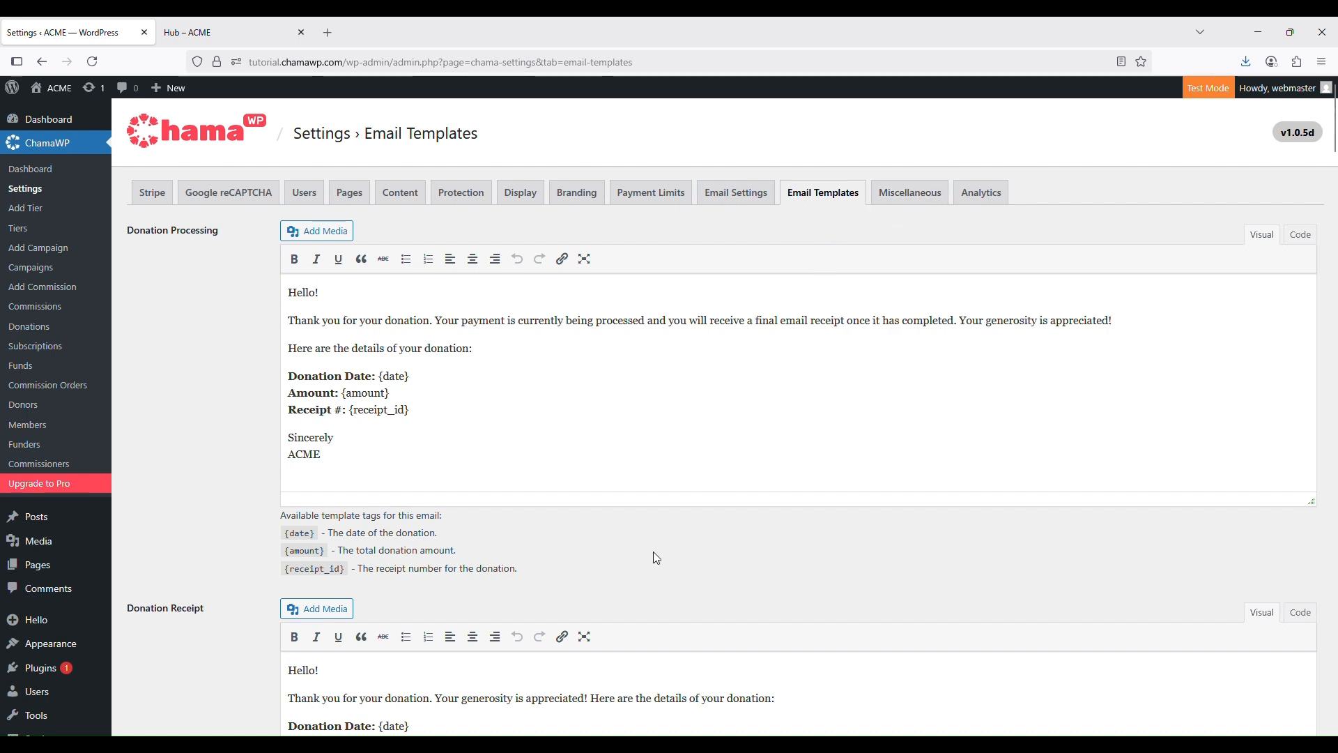
Check the empty Active Crowdfunding Campaign list under Miscellaneous, then view Analytics totals, all 0
left_click(917, 204)
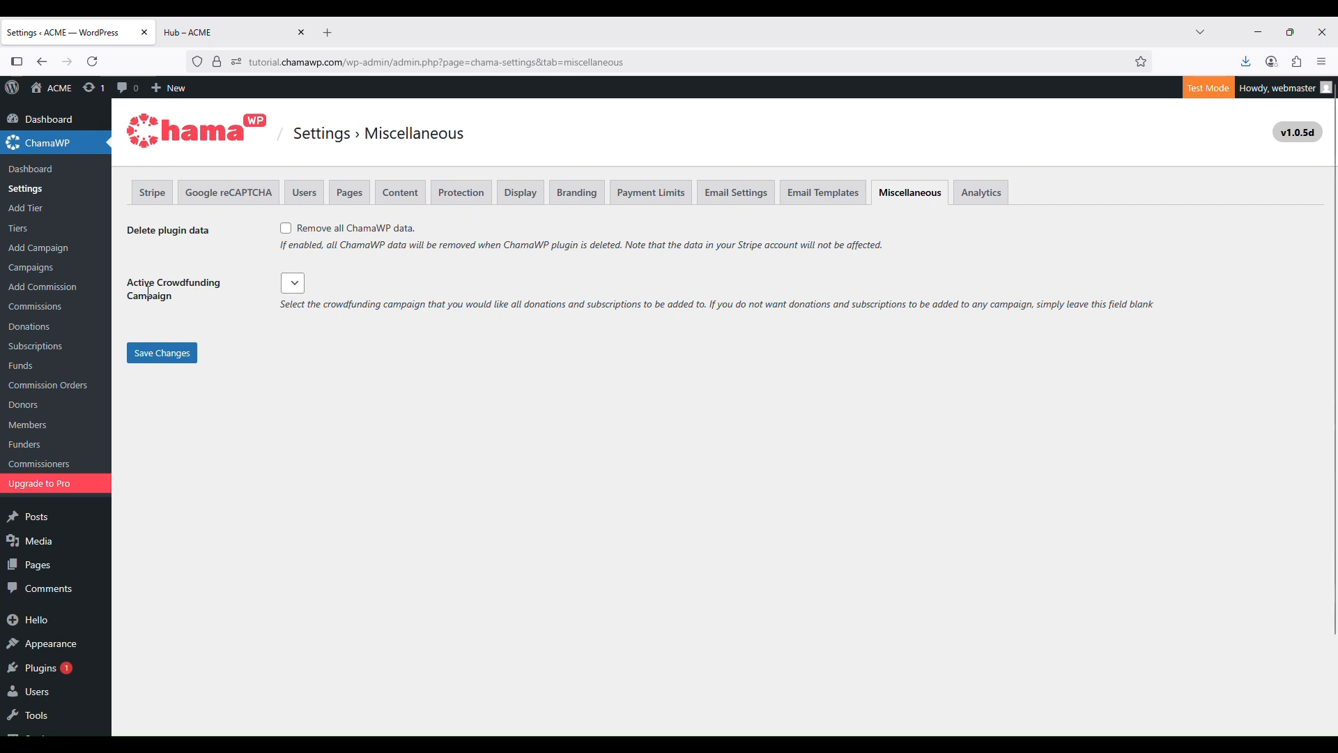
left_click(297, 288)
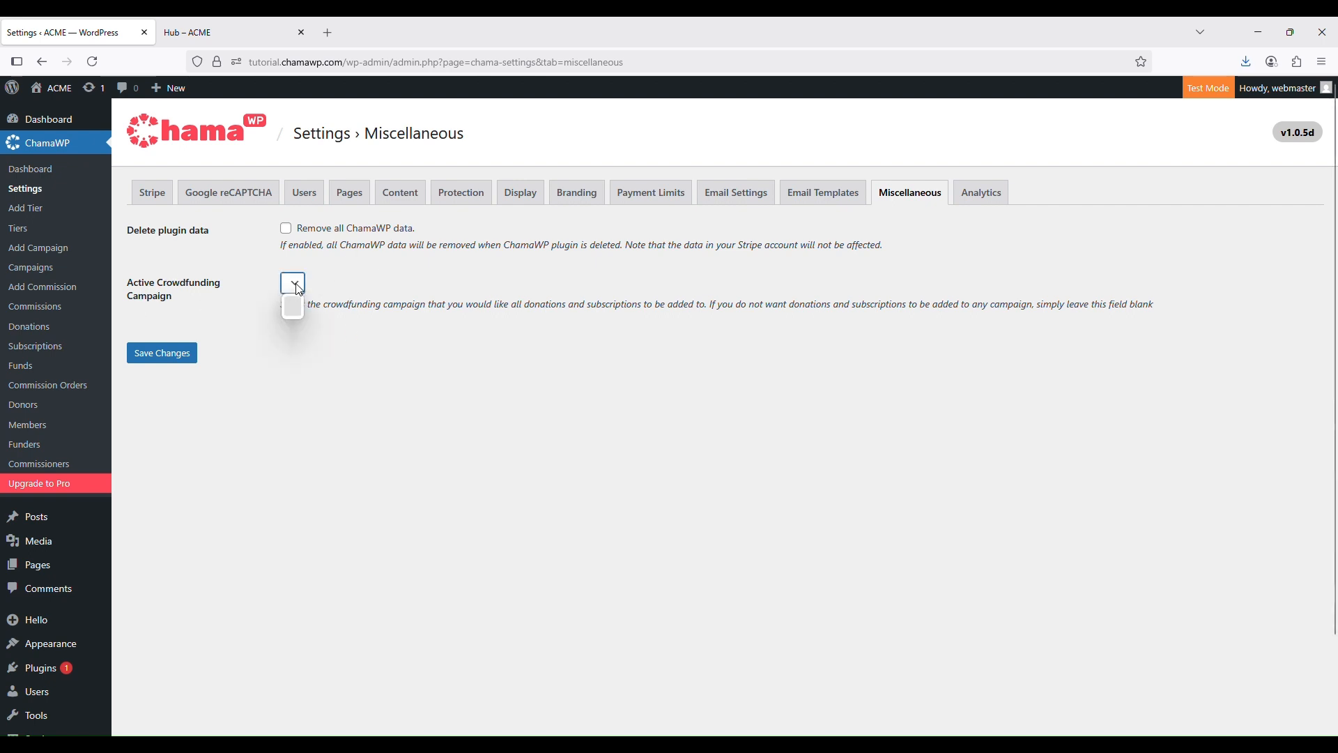
left_click(444, 264)
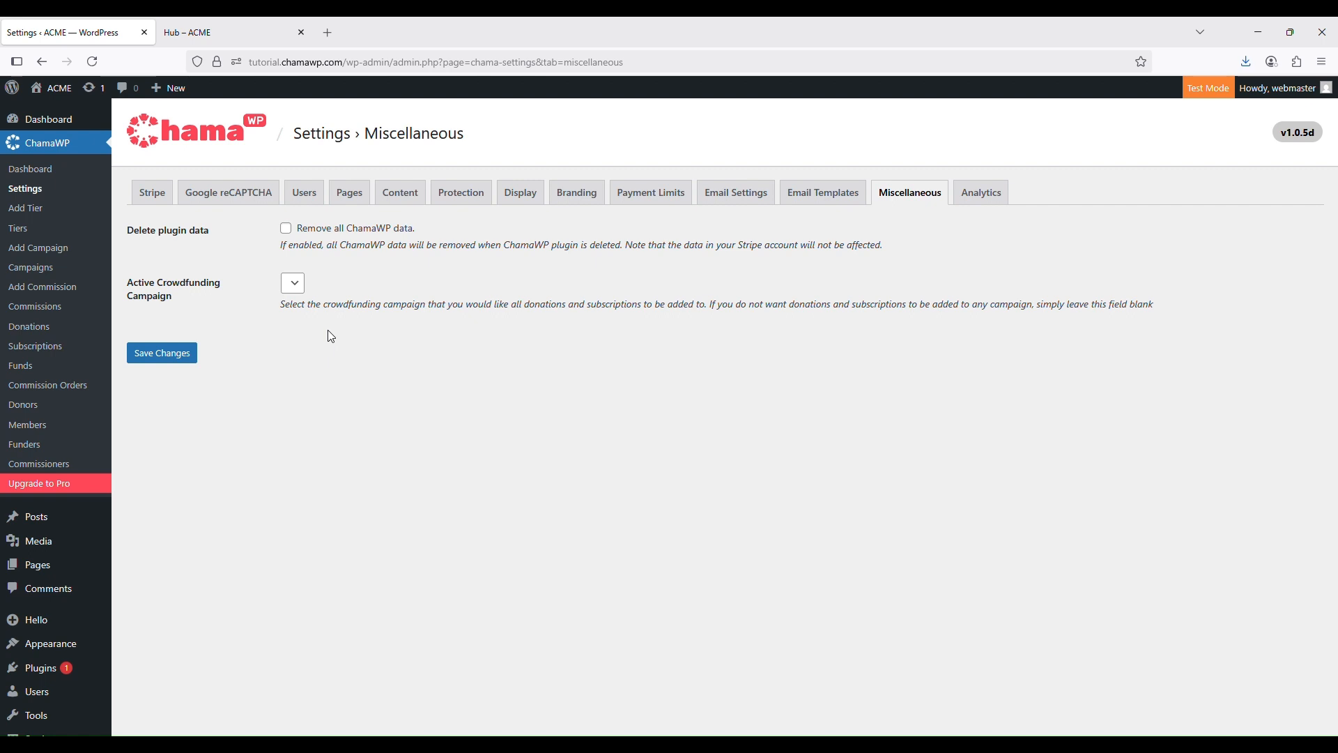
left_click(299, 290)
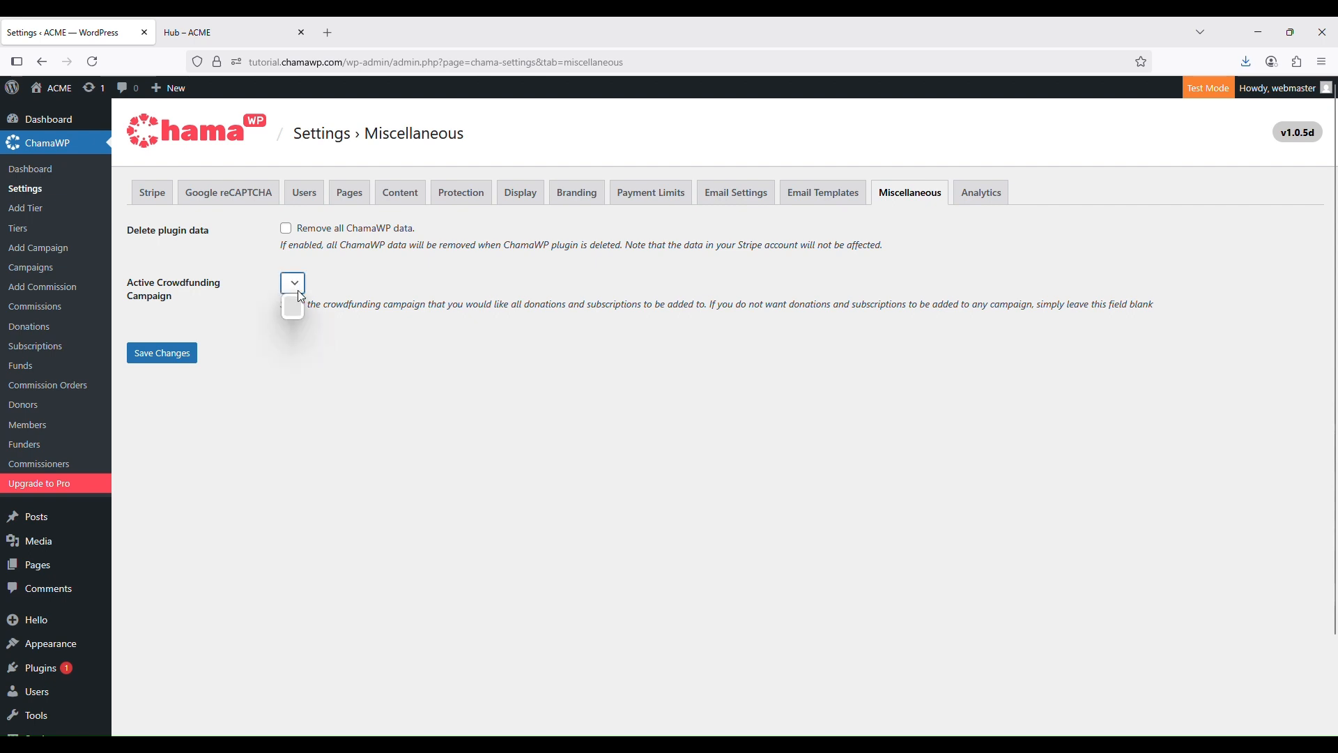
left_click(290, 398)
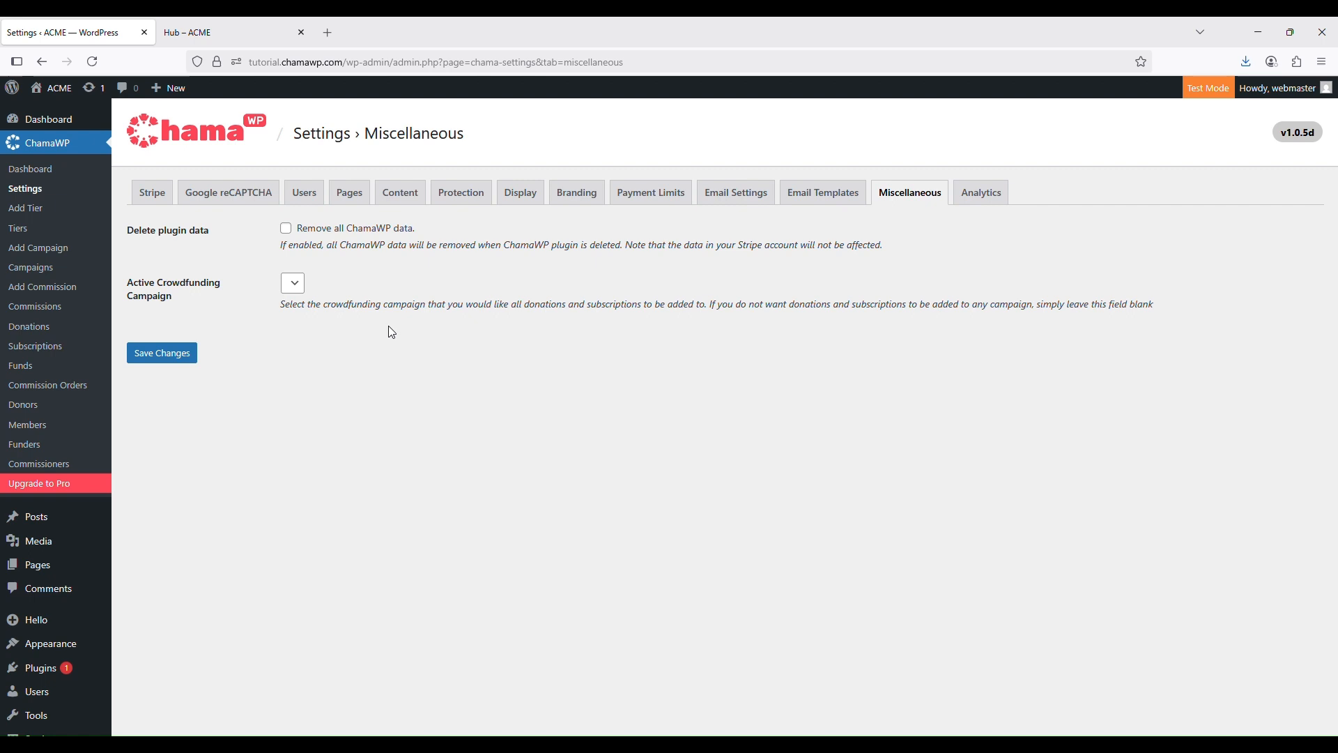
left_click(292, 286)
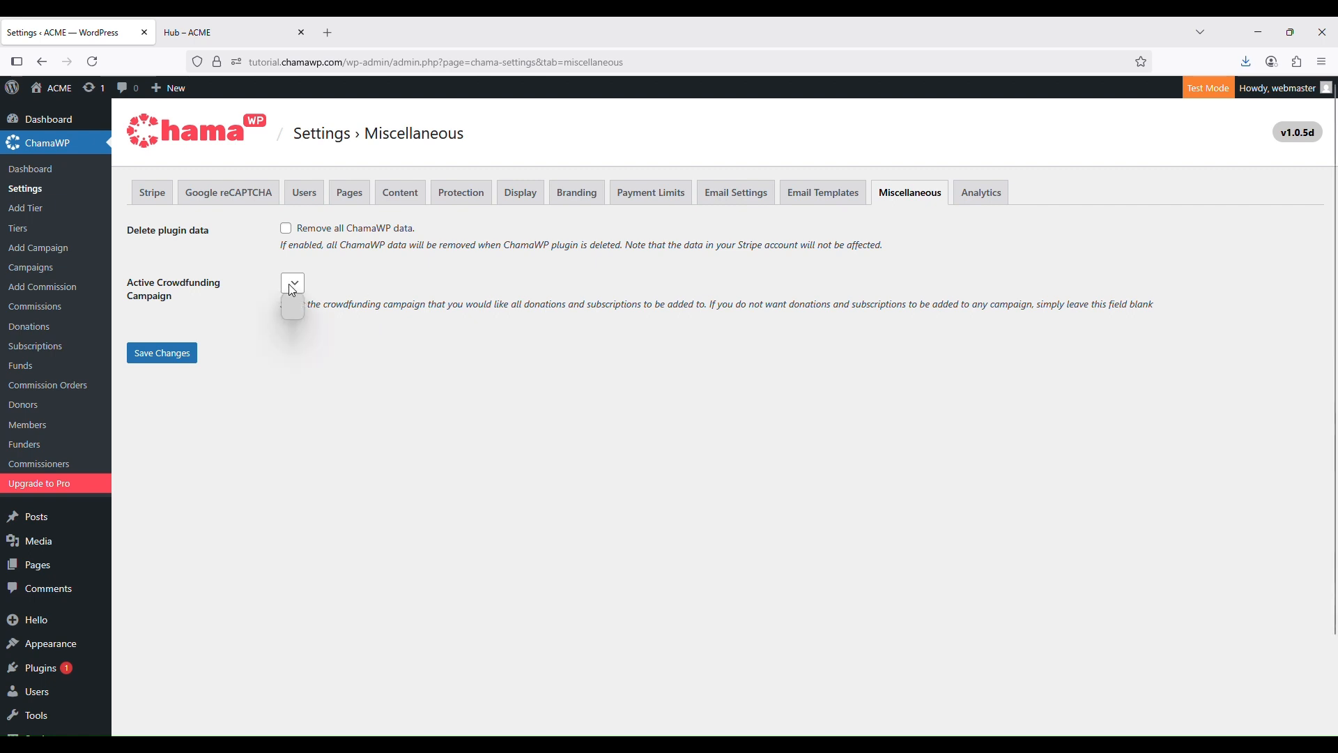
left_click(285, 474)
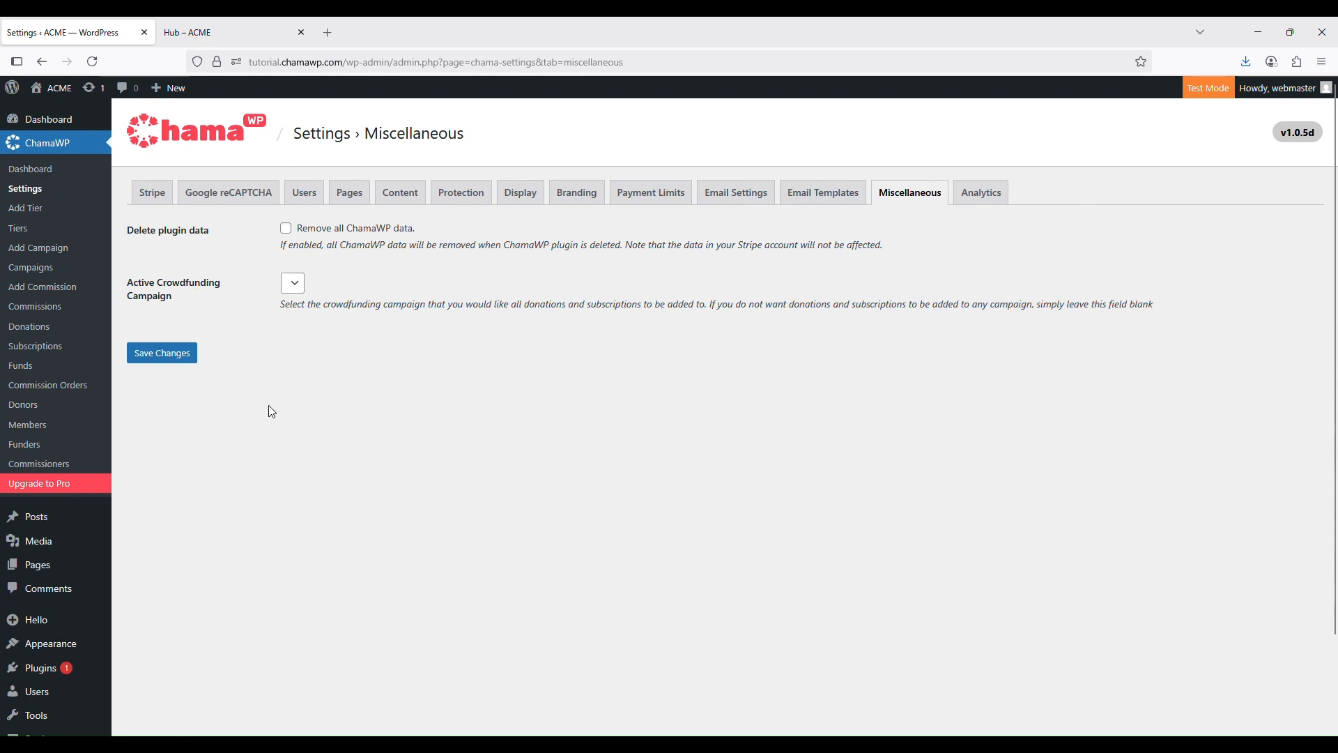
left_click(976, 193)
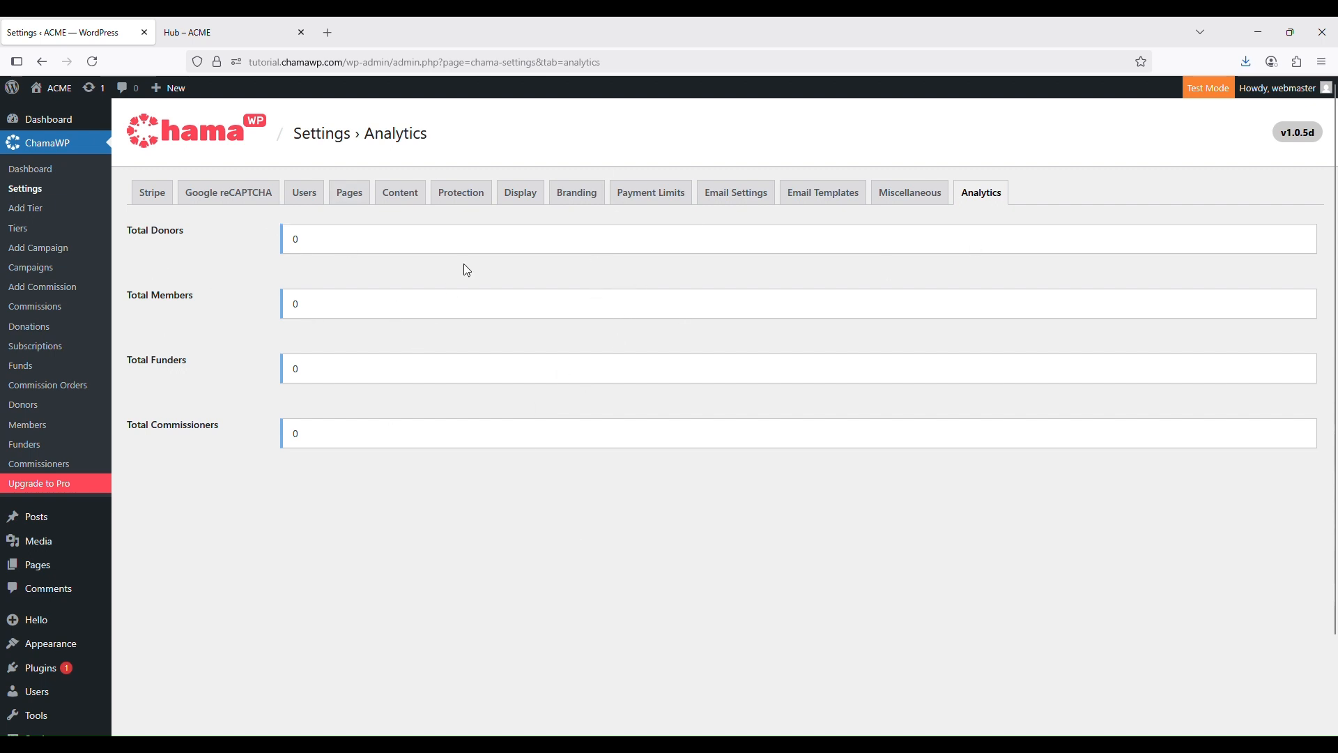
Cycle through the Miscellaneous, Users, Protection and Display tabs, ending on Payment Limits (minimum donation 1)
left_click(938, 192)
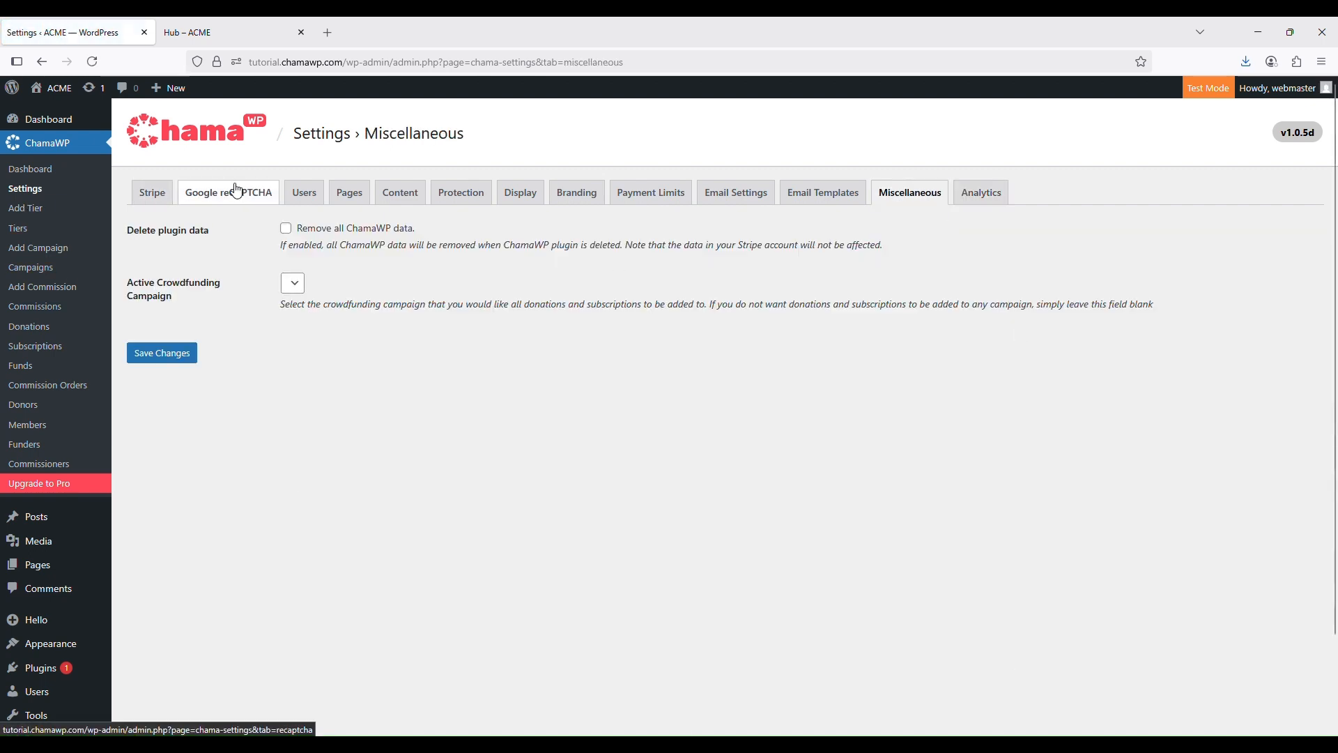
left_click(311, 199)
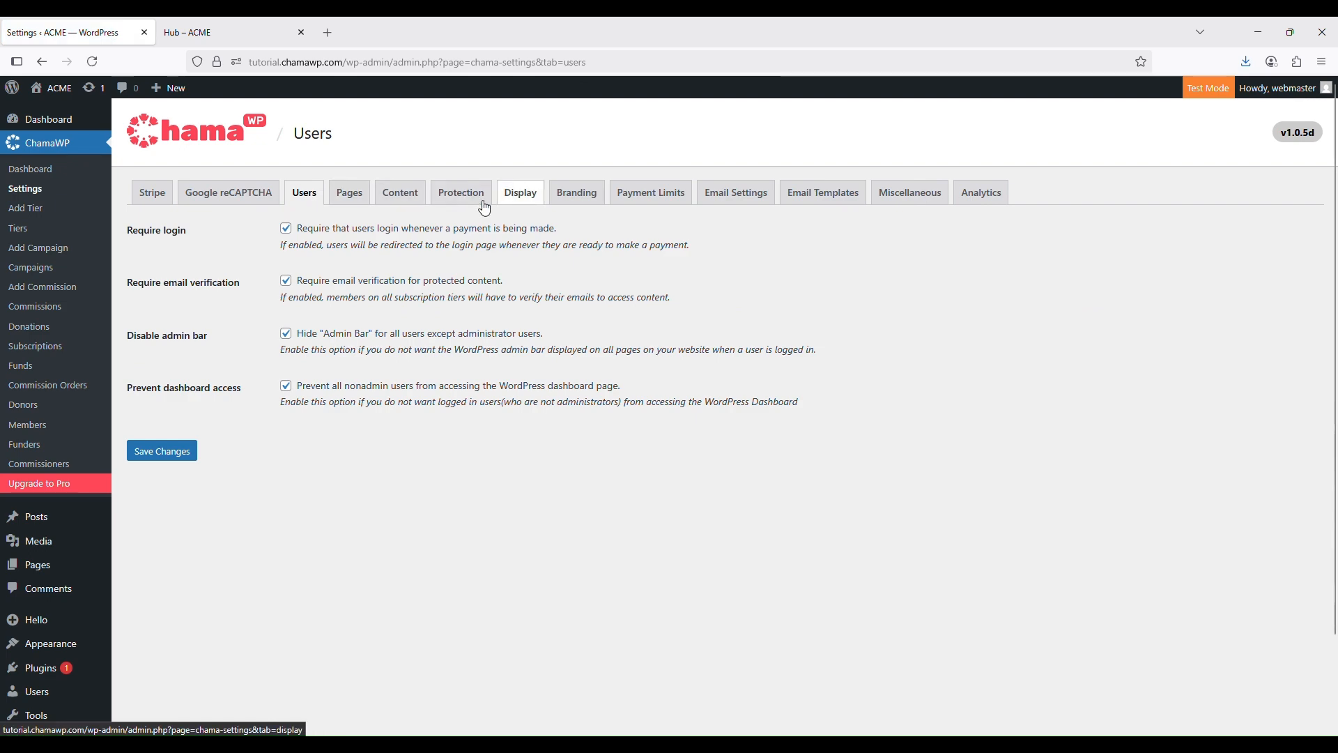
left_click(451, 199)
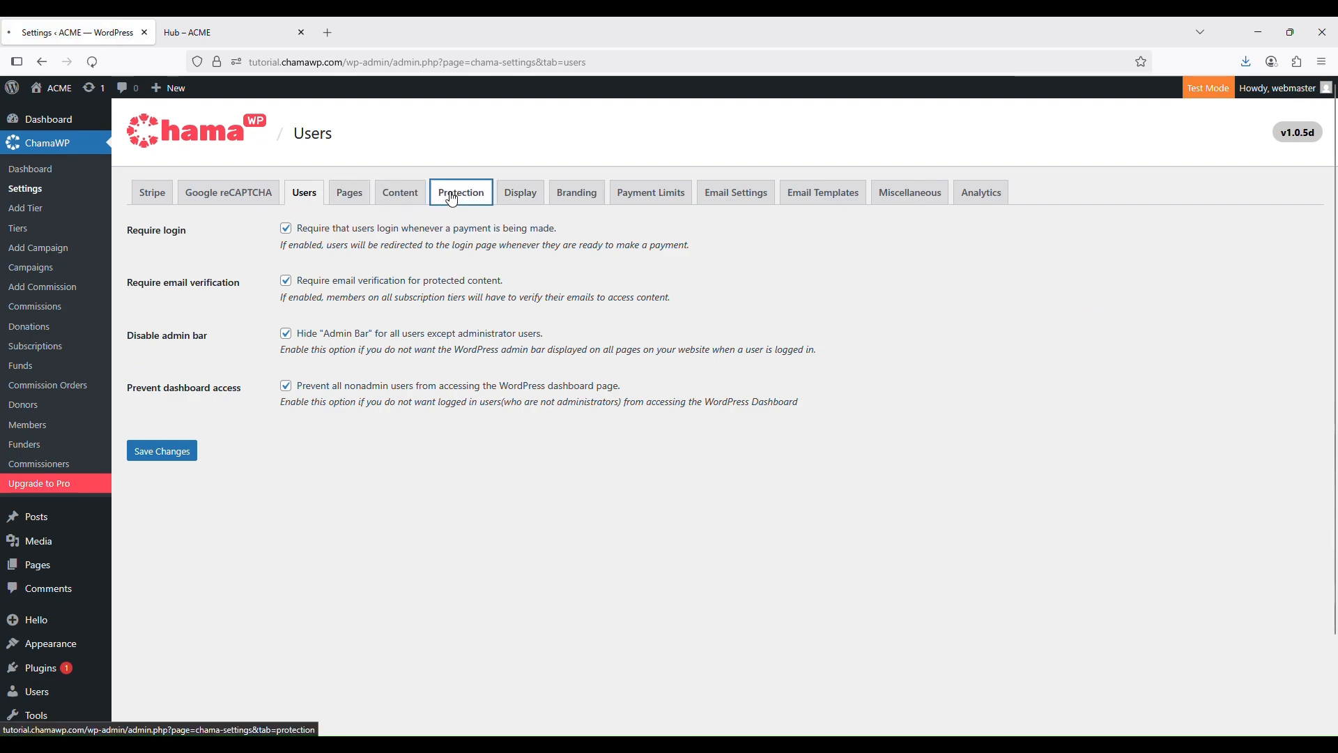
left_click(530, 198)
left_click(644, 196)
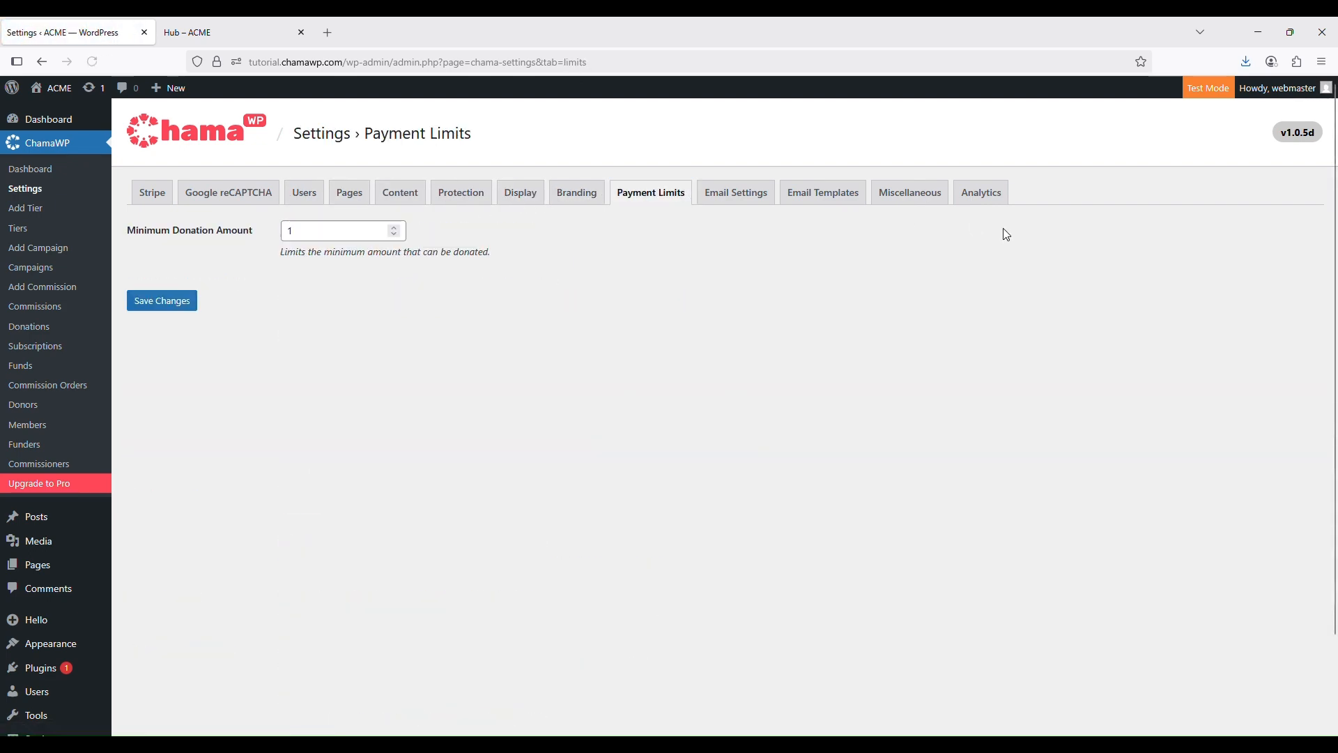